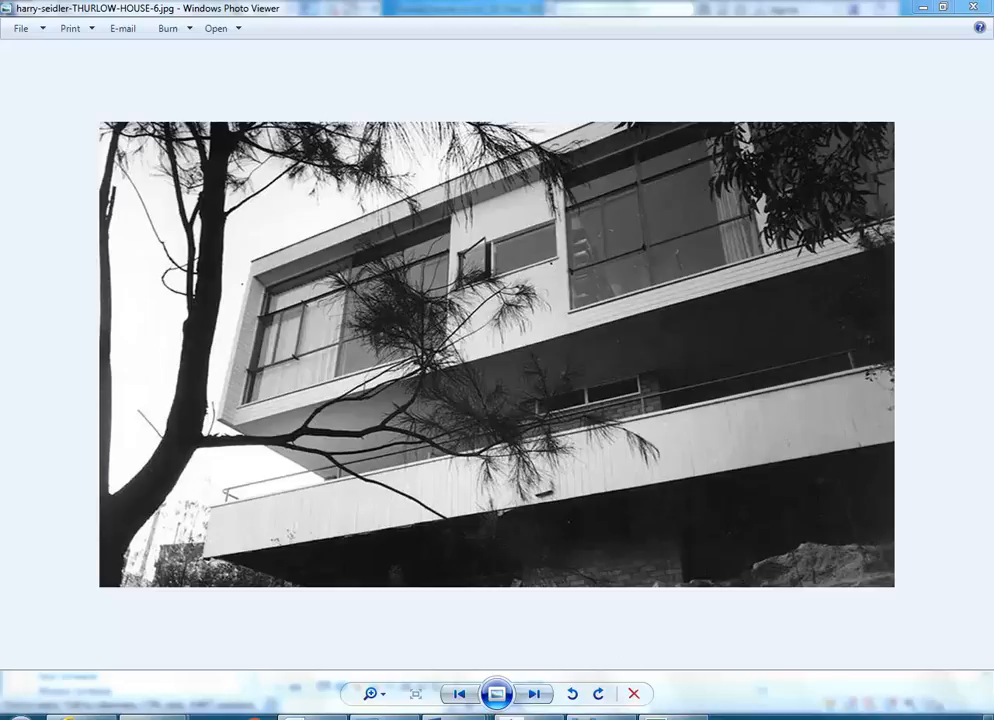
Step: Compare the upper-storey window in the house photo with the curtain wall in the Revit 3D model
left_click(533, 714)
scroll(517, 455, "up", 5)
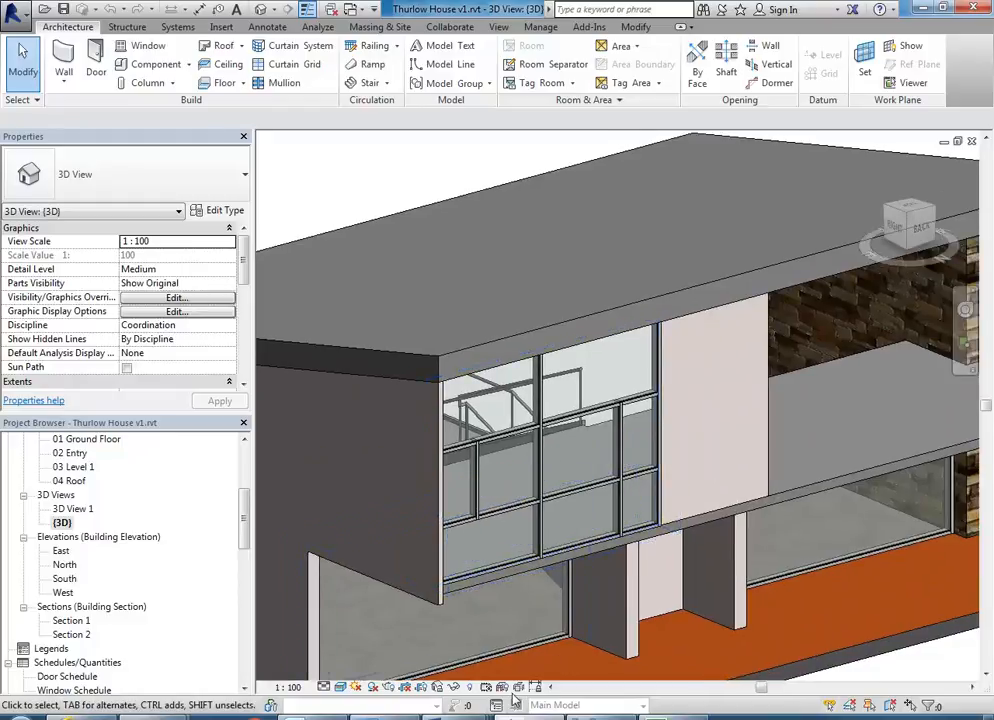
left_click(598, 714)
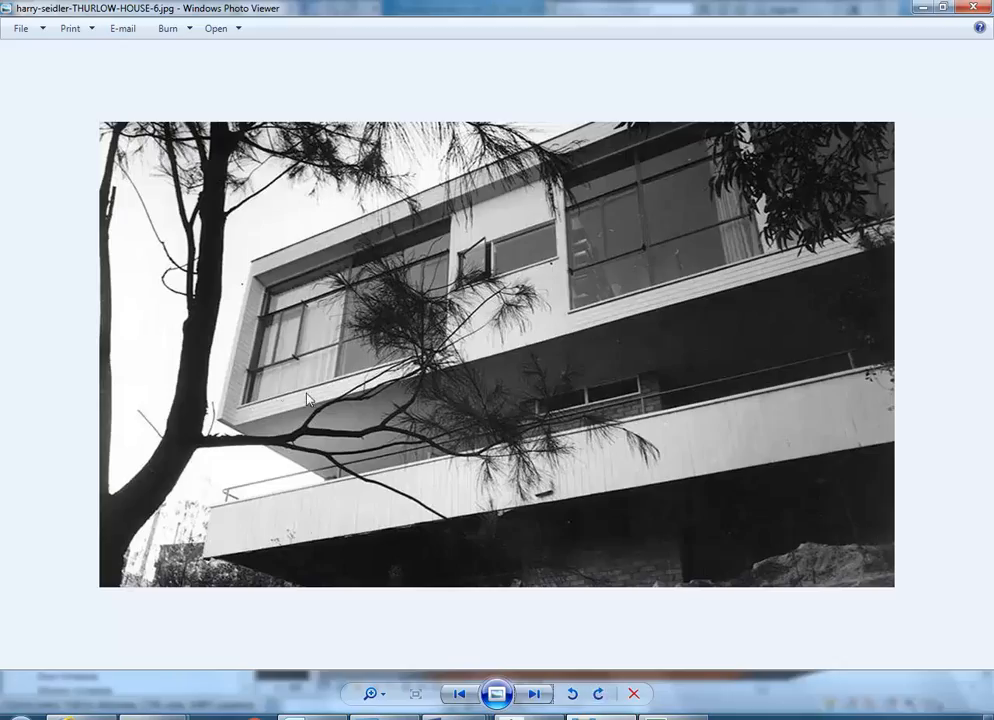
scroll(196, 325, "up", 3)
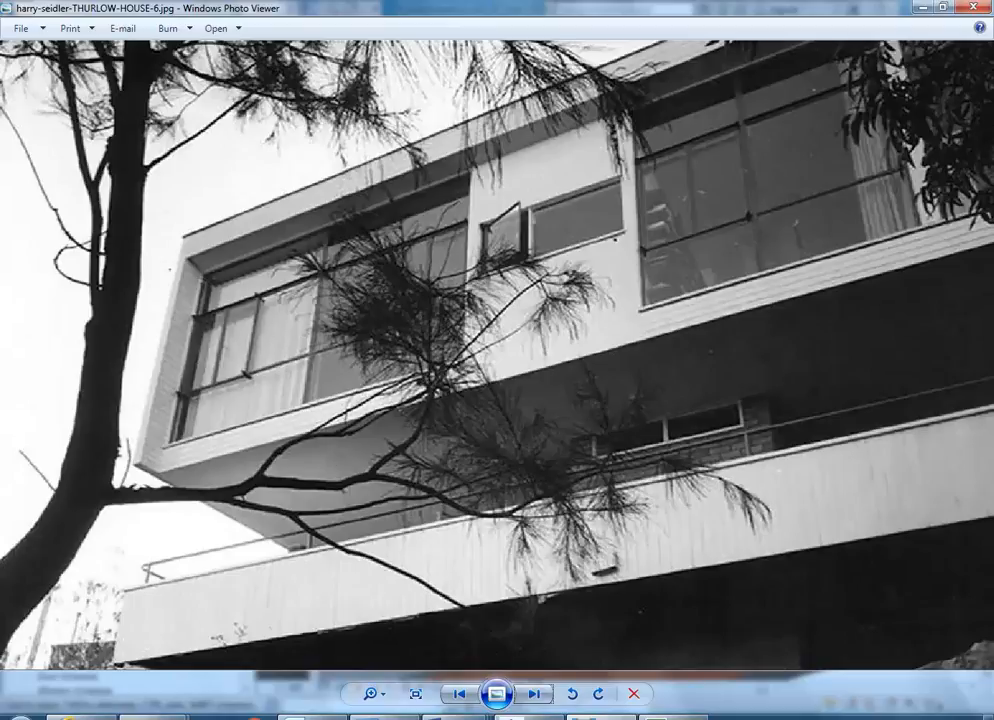
Step: In the Revit model, set the curtain wall's upper horizontal grid line 900 mm below the top edge
key("alt+Tab")
middle_click_drag(544, 481, 407, 394)
scroll(410, 400, "up", 2)
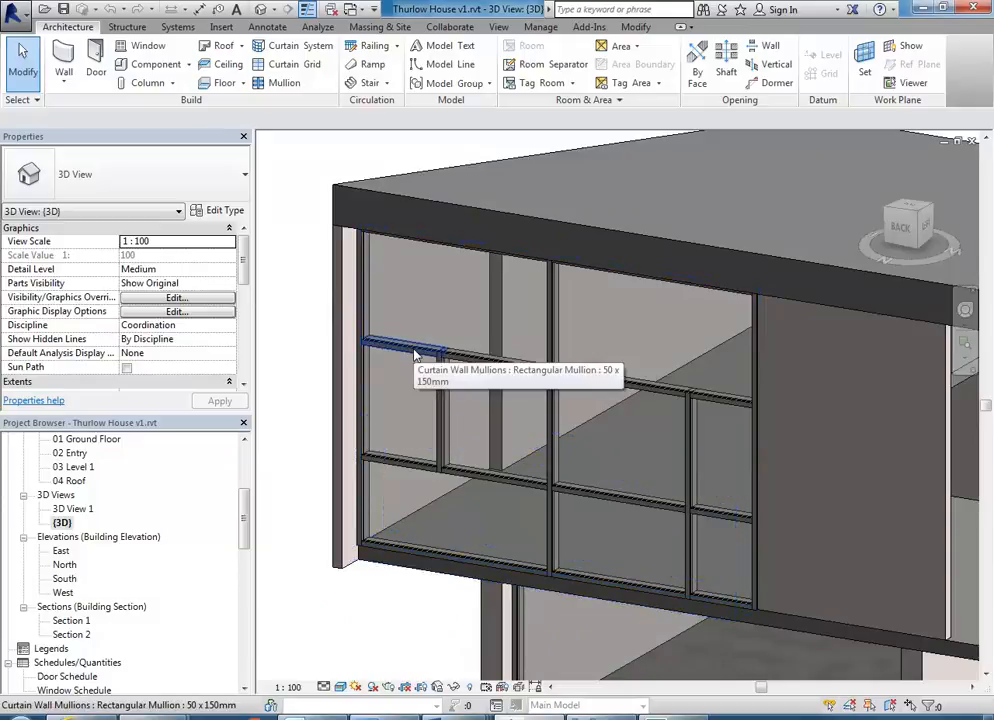
key("Tab")
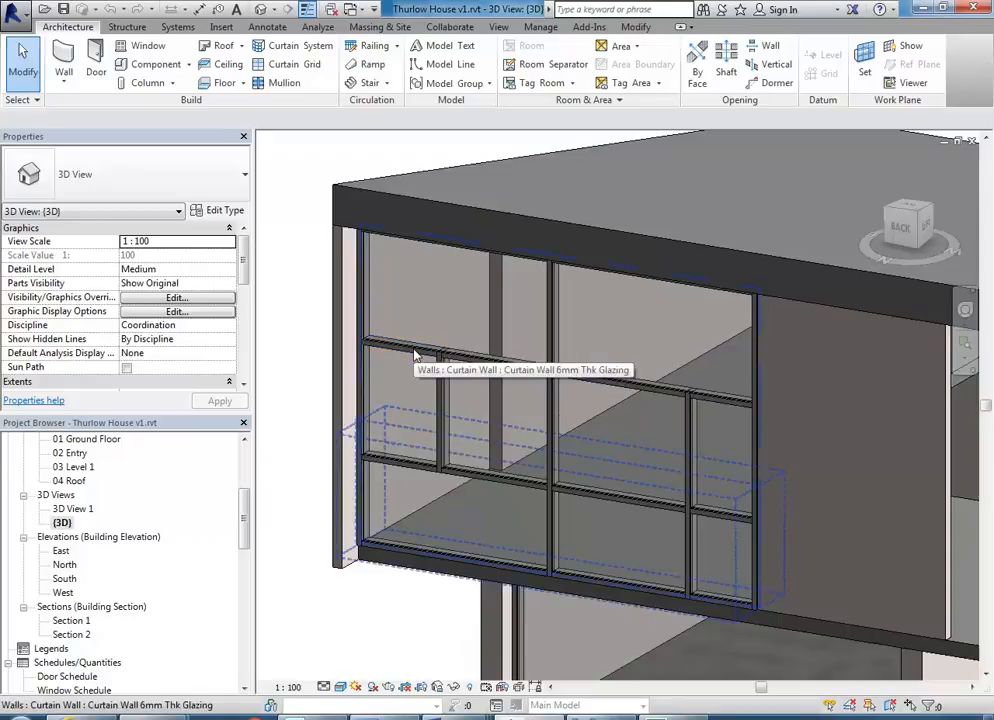
key("Tab")
key("Tab")
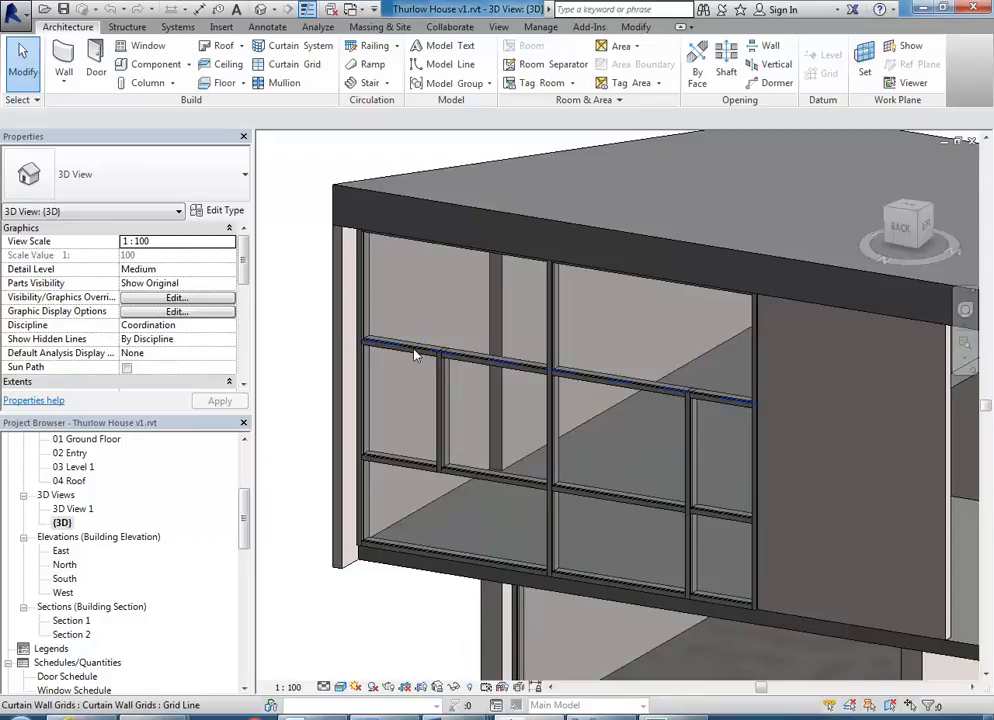
left_click(410, 437)
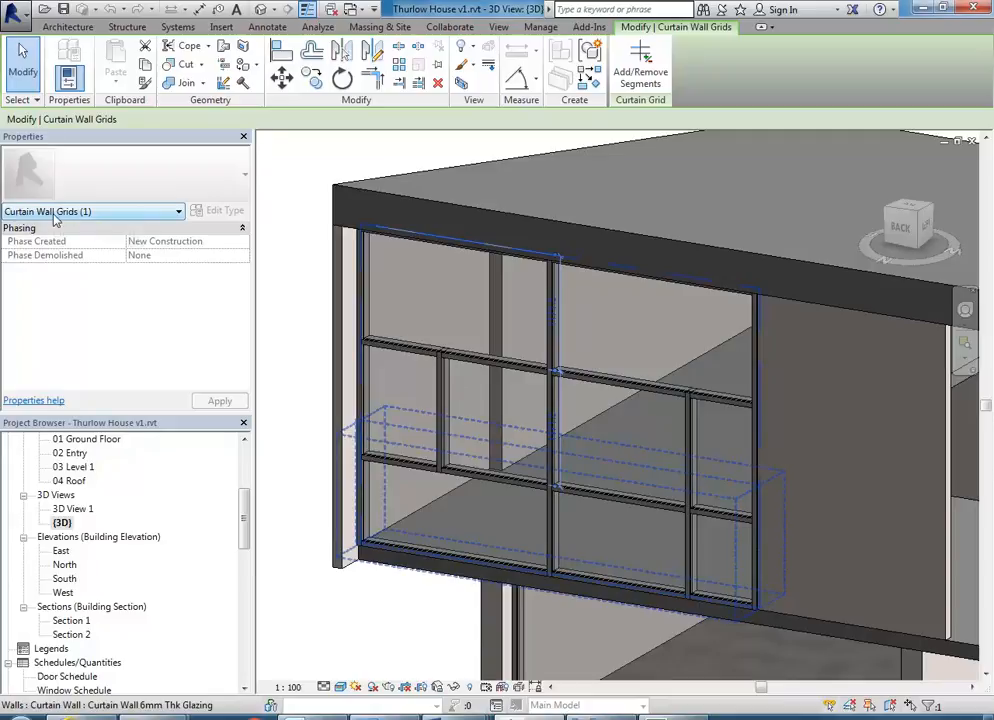
mouse_move(409, 295)
middle_mouse_down("shift")
mouse_move(446, 296)
mouse_move(428, 294)
middle_mouse_up("shift")
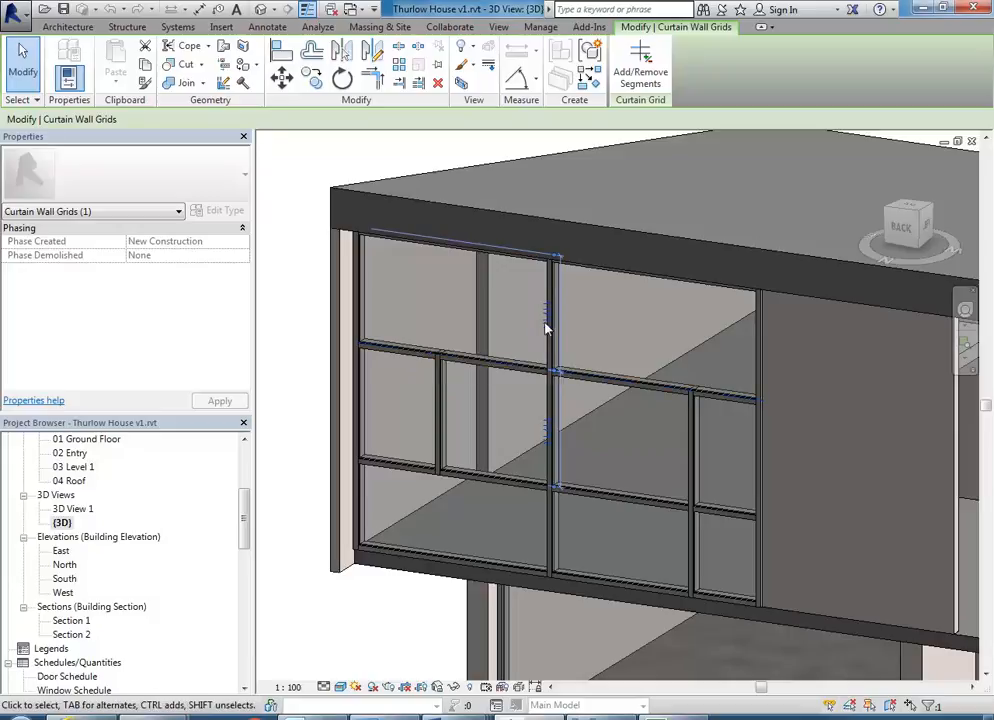
left_click(546, 314)
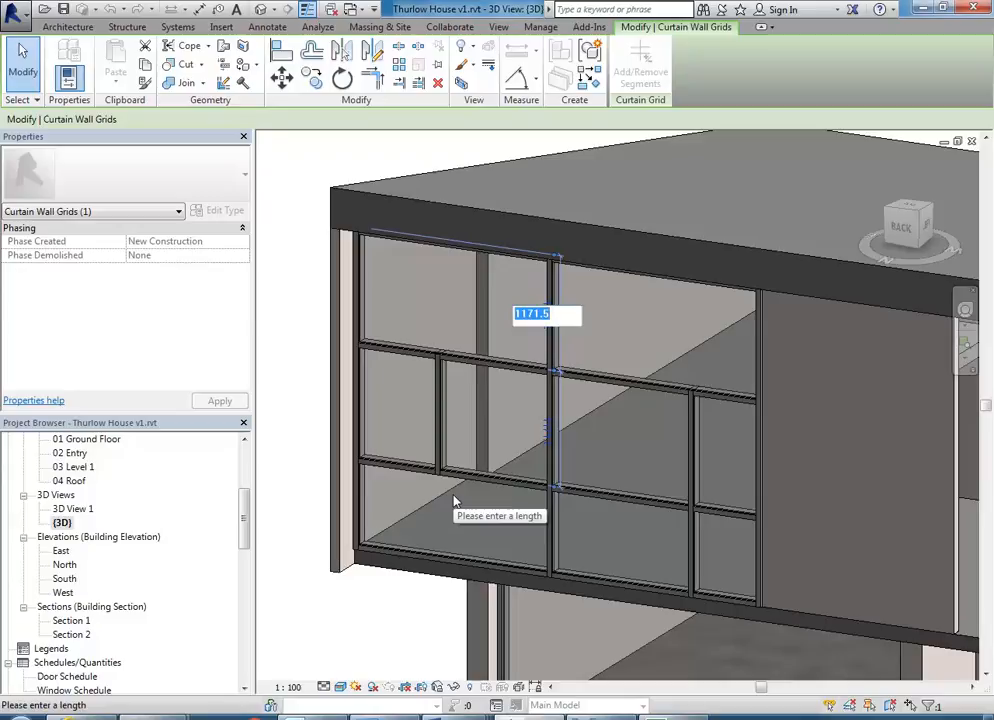
type("900")
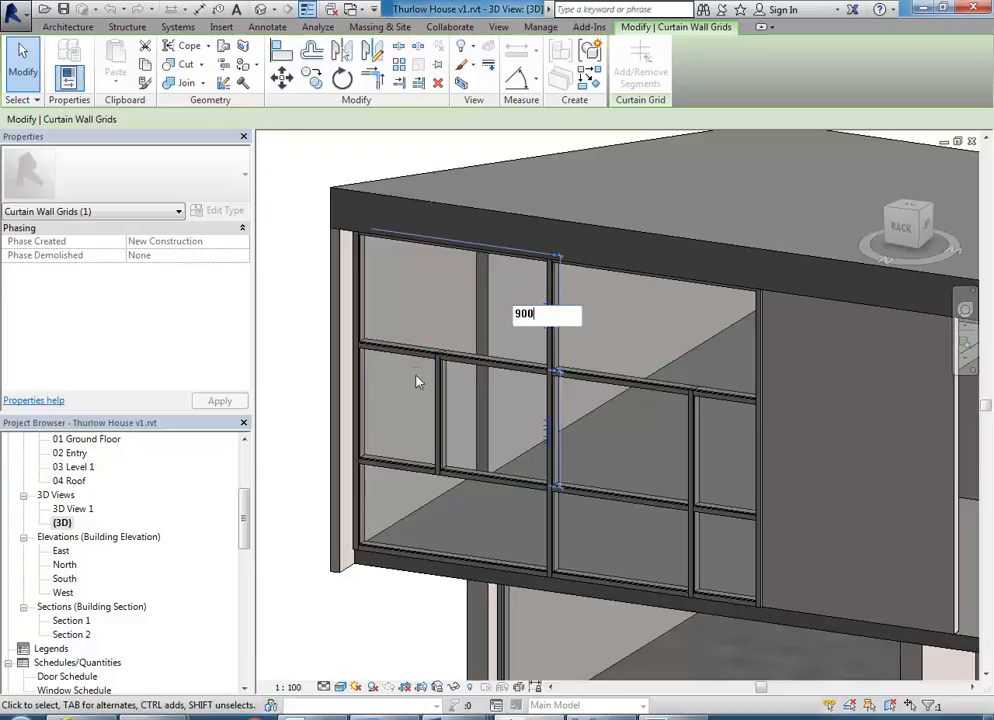
key("Return")
Step: Check the house photo again and set the curtain wall's upper horizontal grid line 800 mm below the top edge
left_click(597, 716)
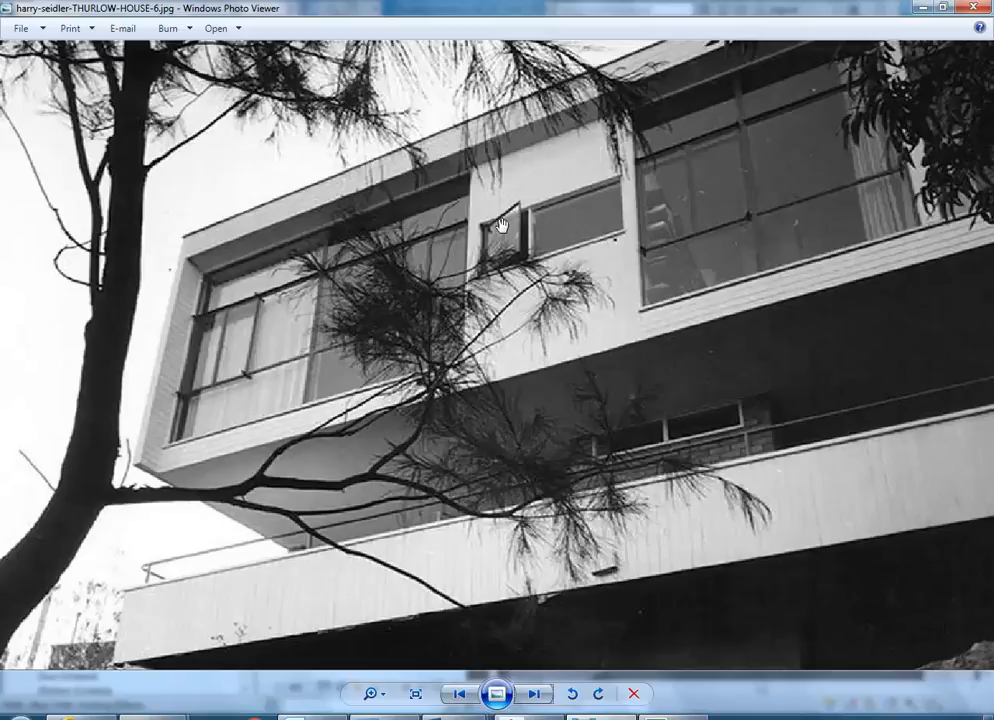
left_click(922, 7)
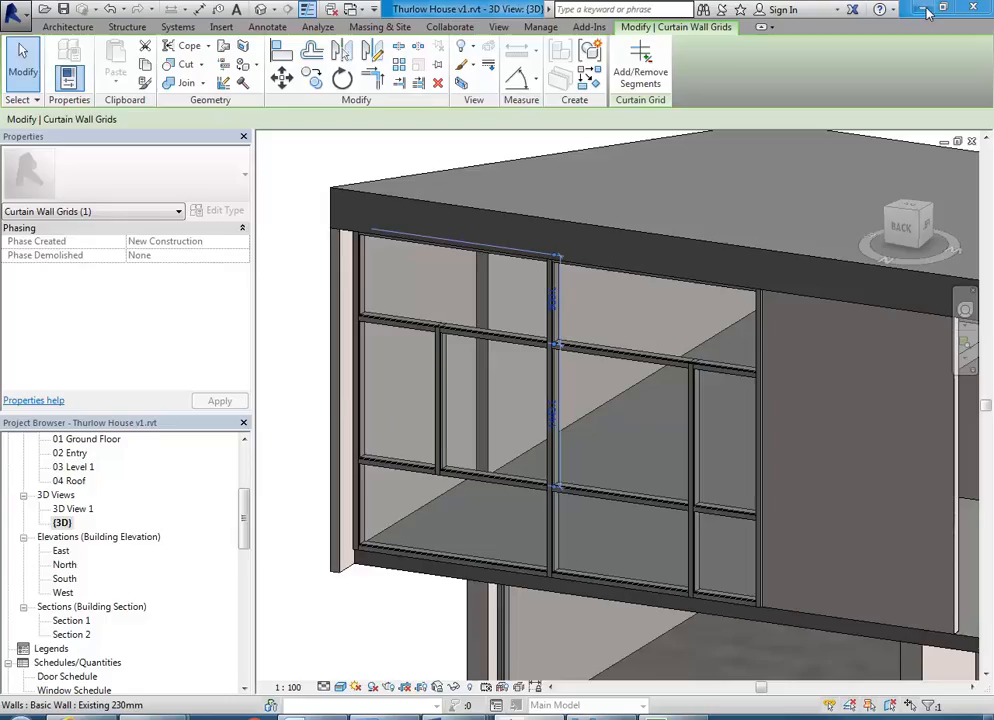
left_click(551, 300)
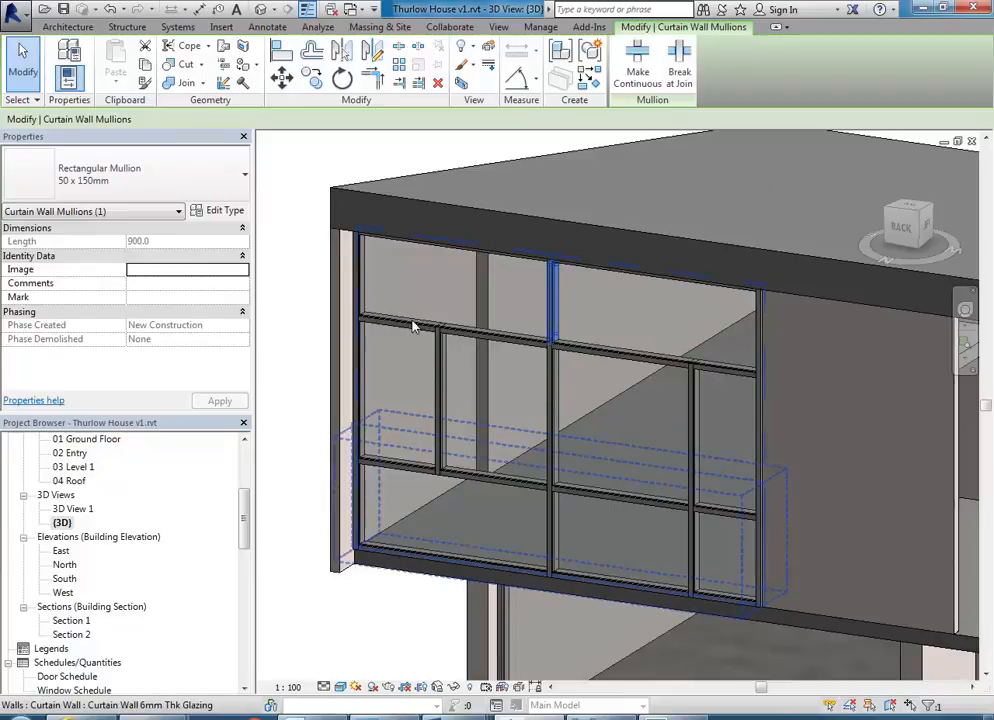
key("Tab")
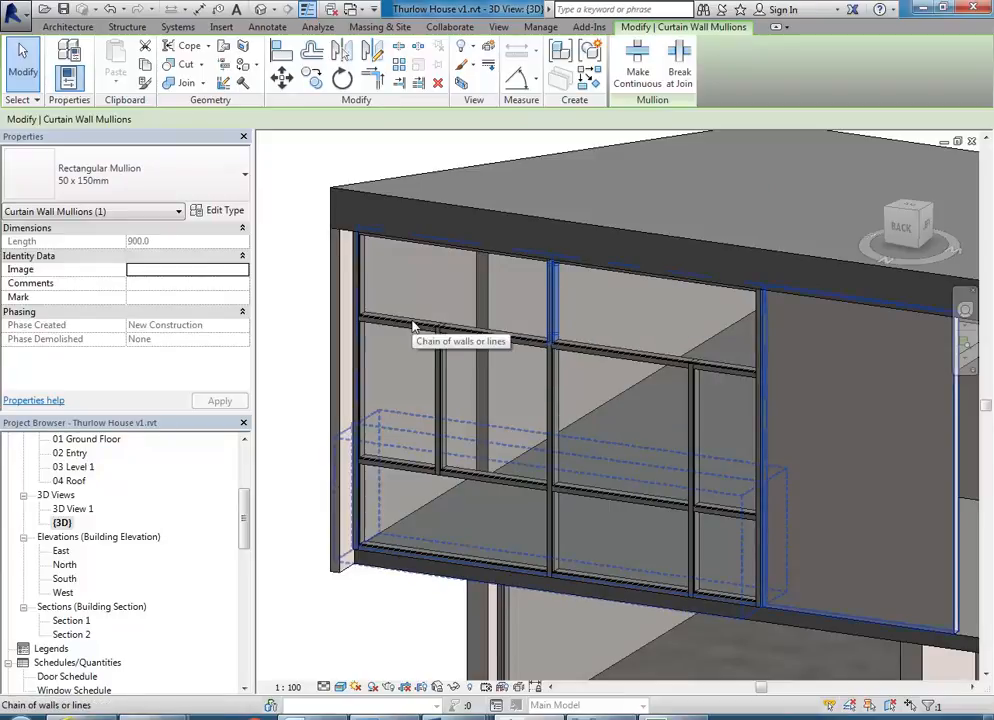
key("Tab")
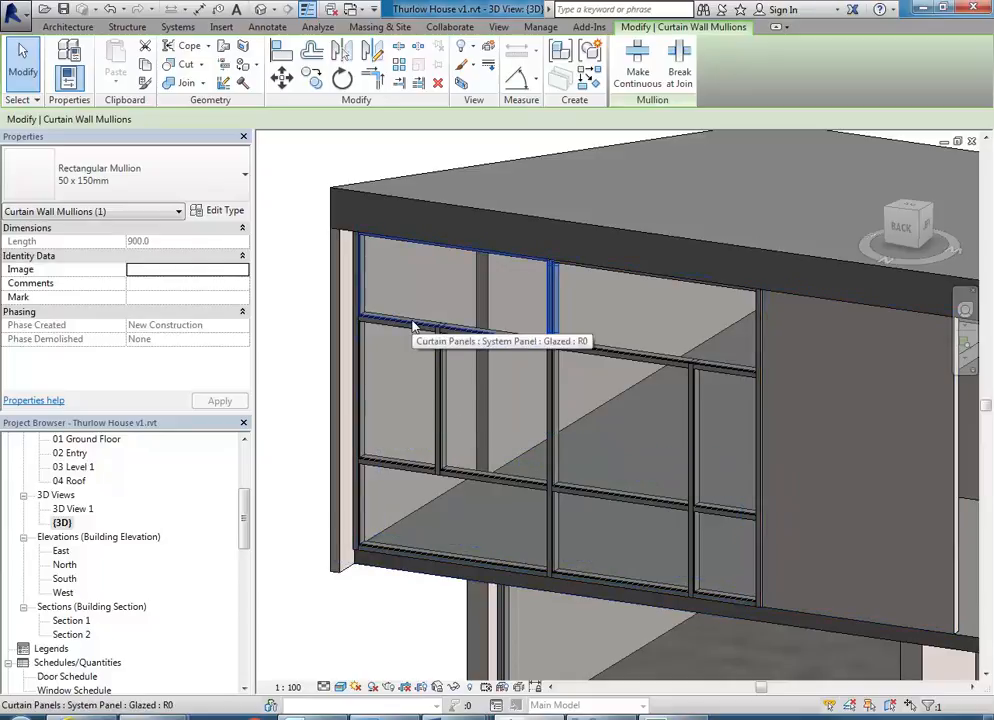
key("Tab")
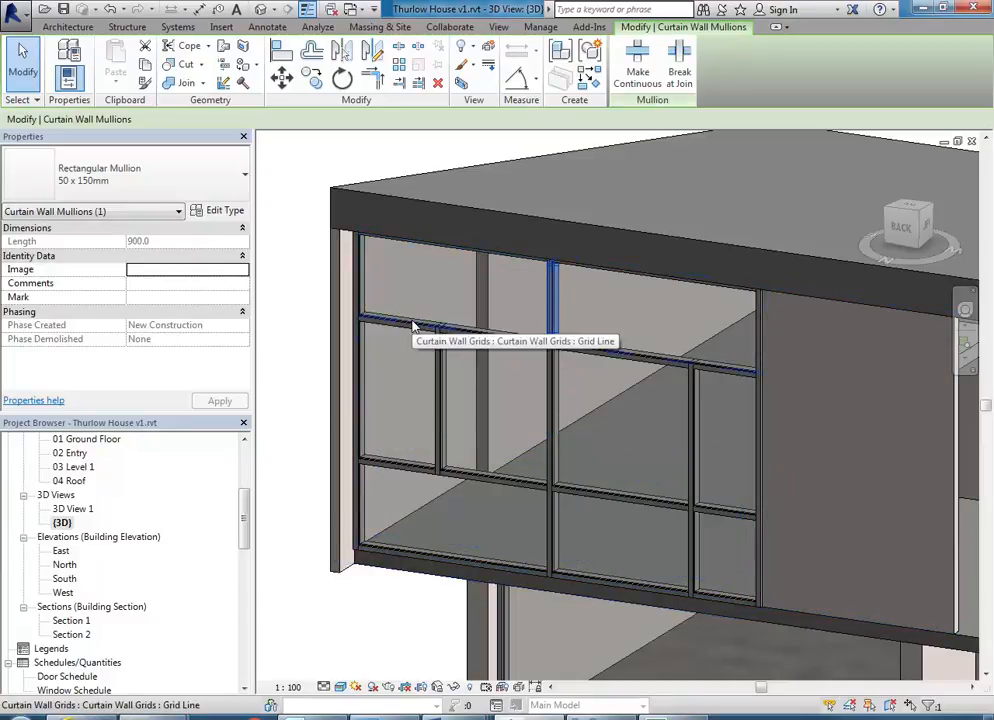
left_click(414, 326)
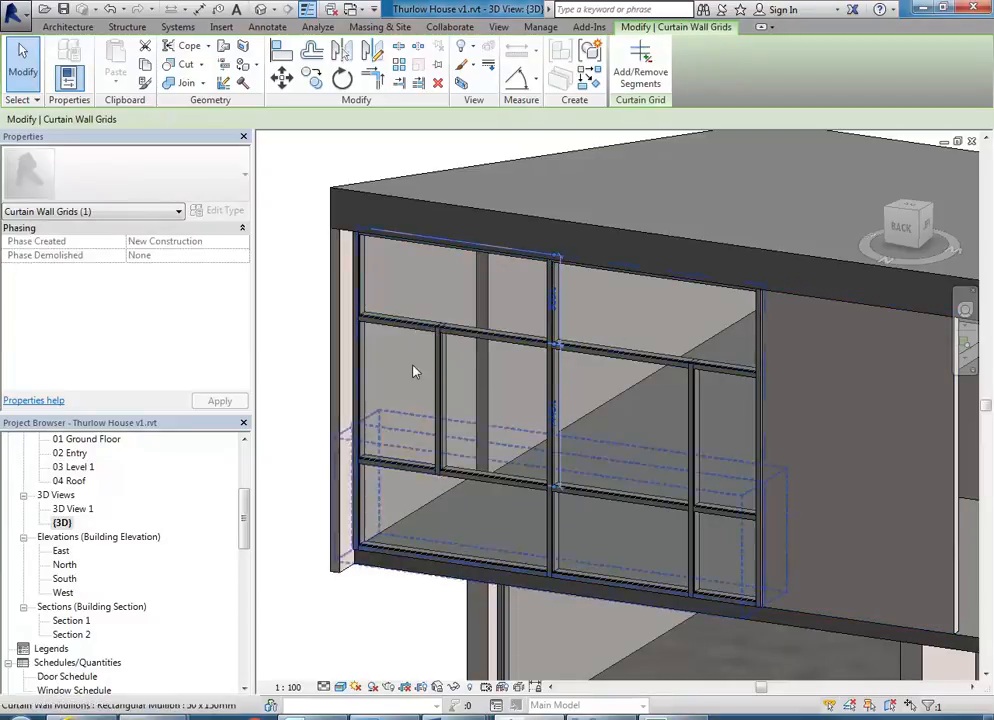
left_click(553, 300)
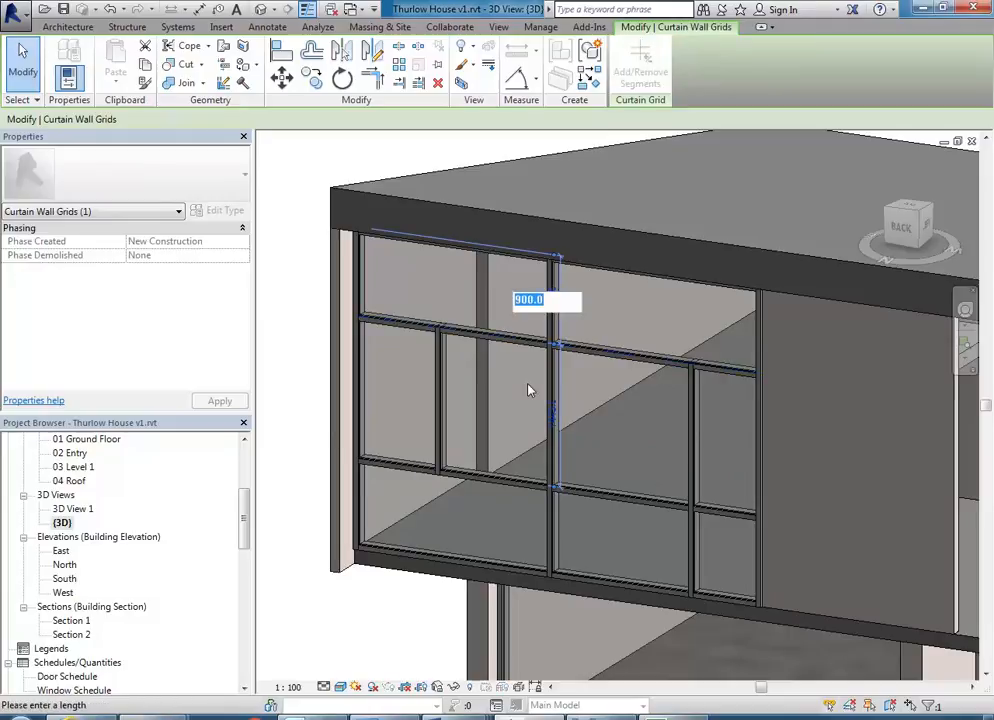
type("800")
key("Return")
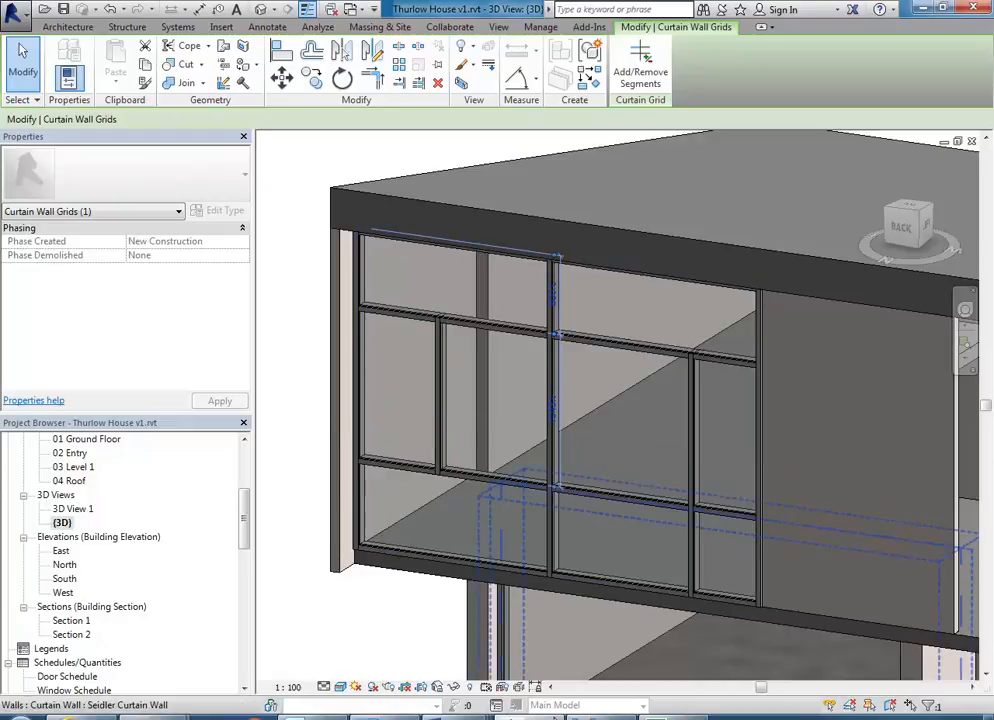
Step: Arrange the Revit and Windows Photo Viewer windows side by side to show the model next to the house photo
left_click(945, 10)
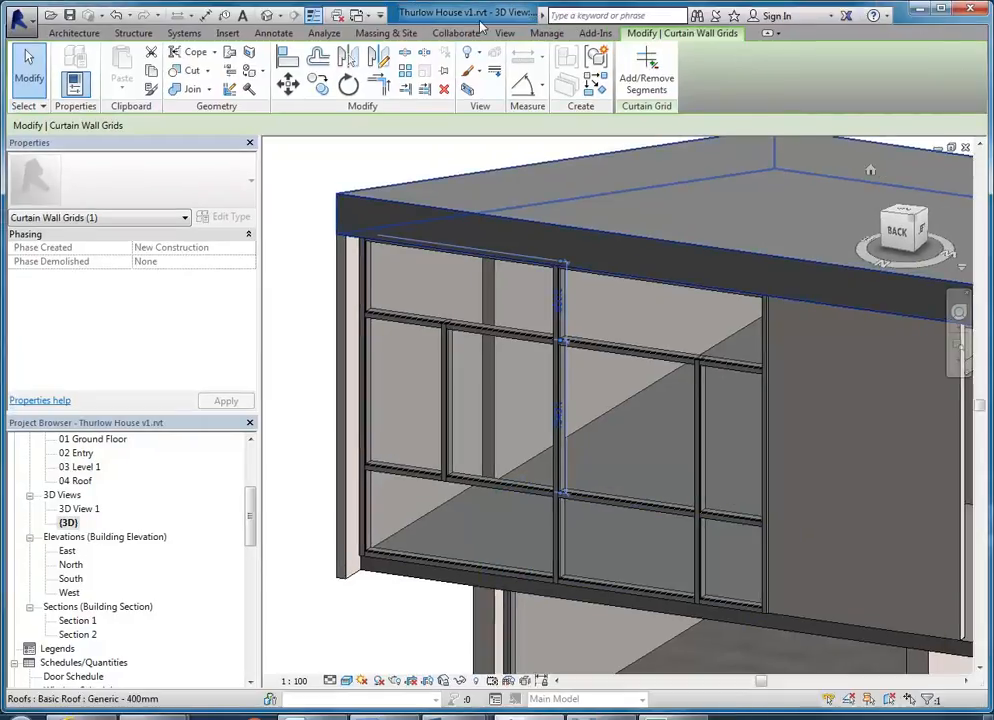
left_click_drag(505, 8, 0, 97)
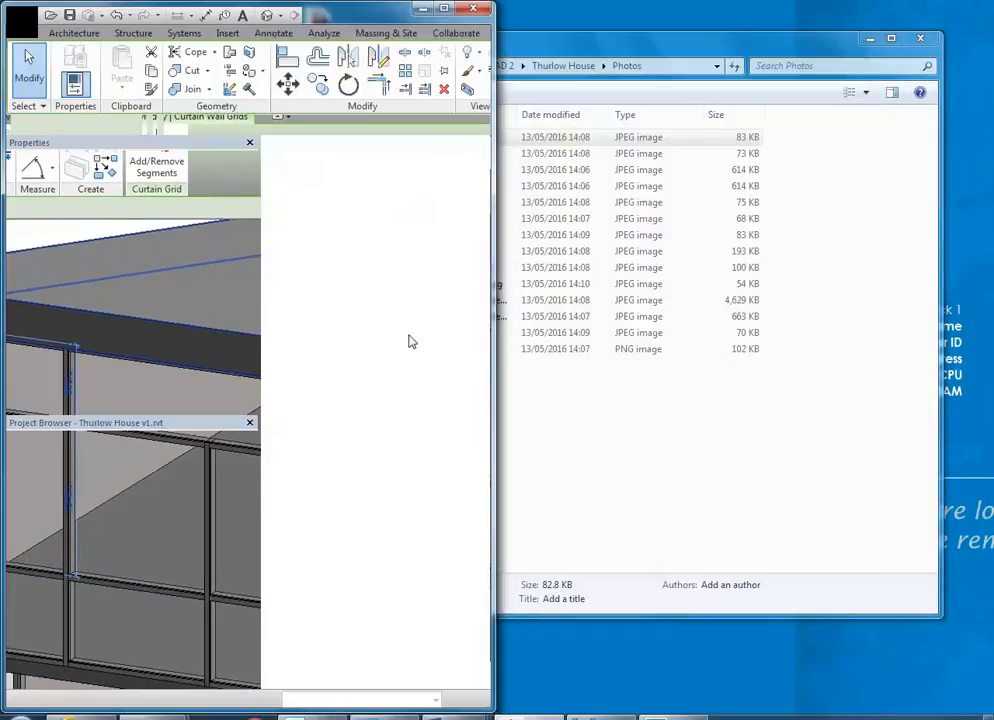
left_click(600, 714)
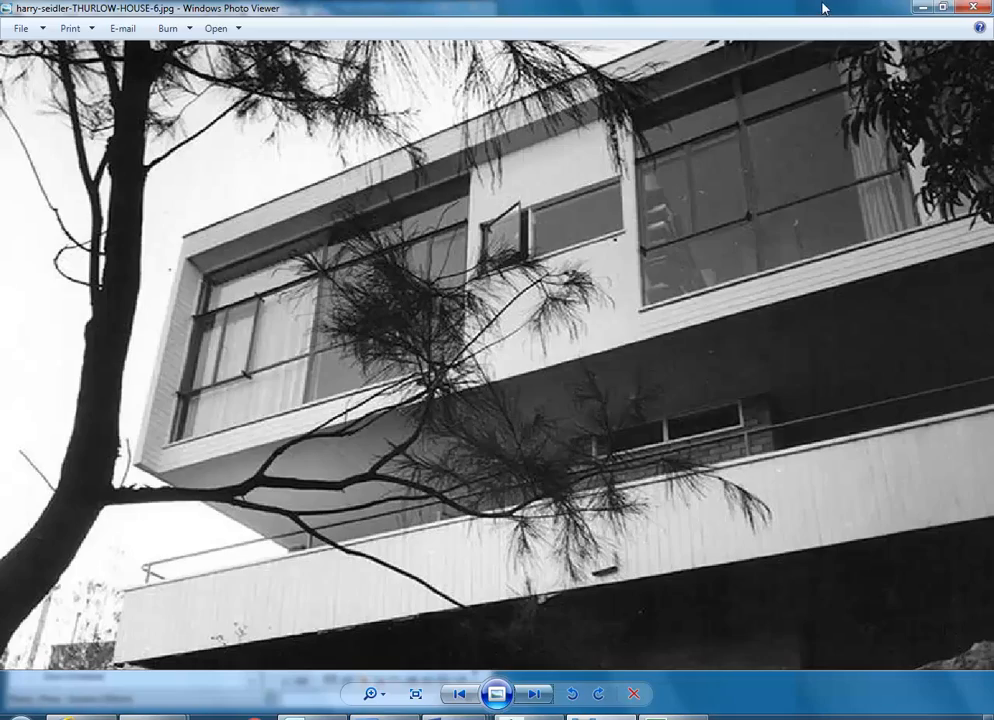
left_click_drag(826, 7, 557, 187)
left_click_drag(487, 184, 993, 190)
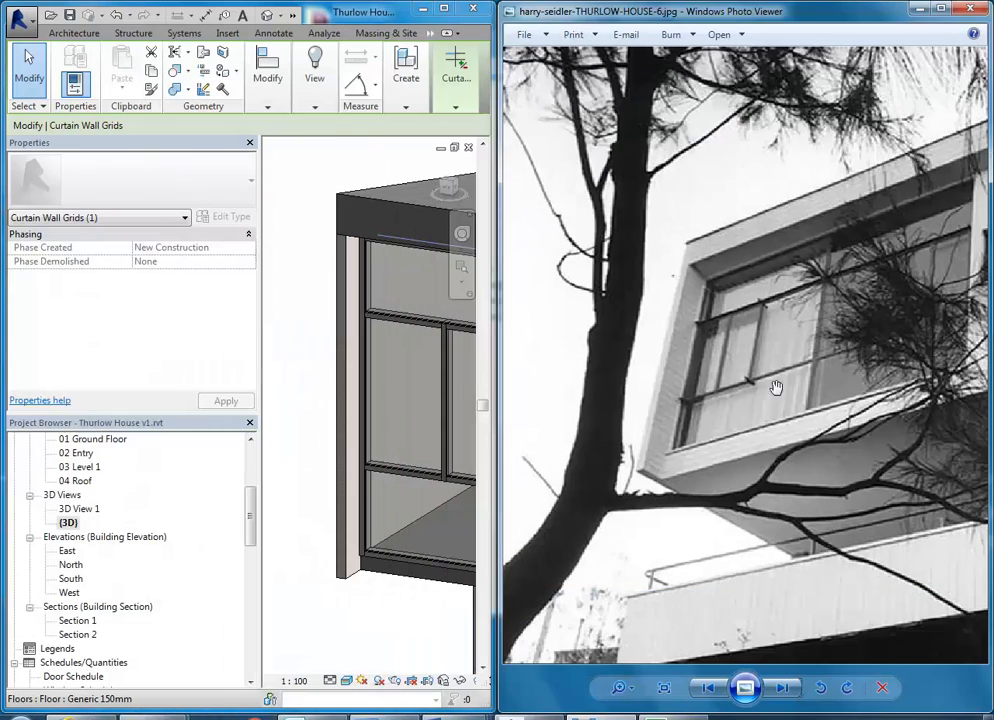
Step: Narrow the Properties and Project Browser palettes to enlarge the 3D view around the upper curtain wall
scroll(290, 196, "down", 2)
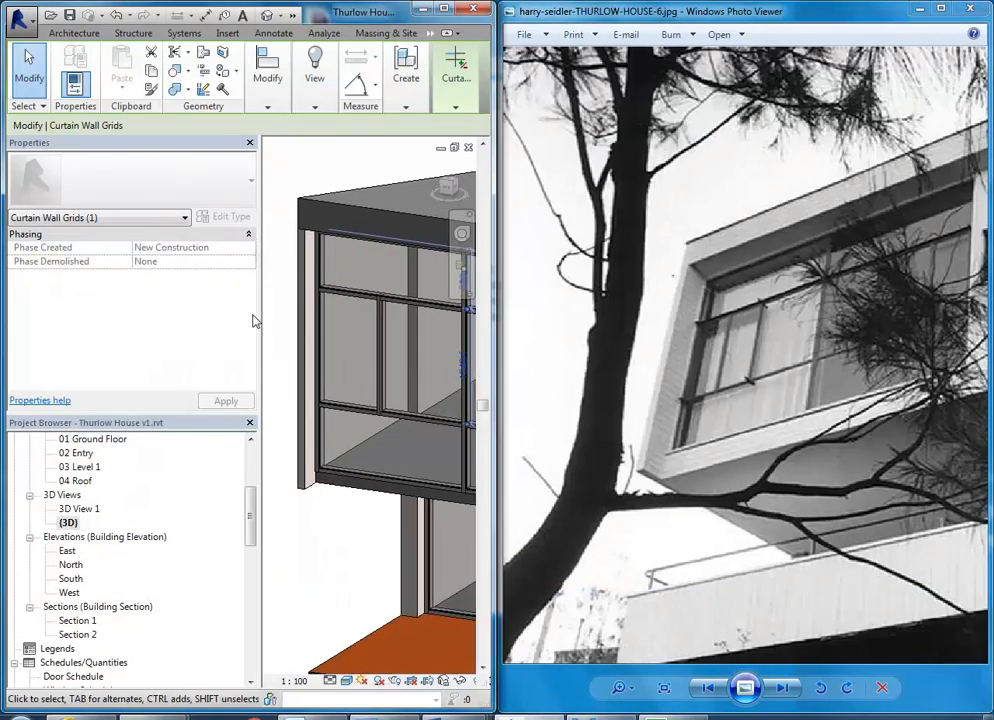
left_click_drag(258, 313, 122, 322)
left_click_drag(180, 360, 152, 360)
scroll(196, 343, "down", 1)
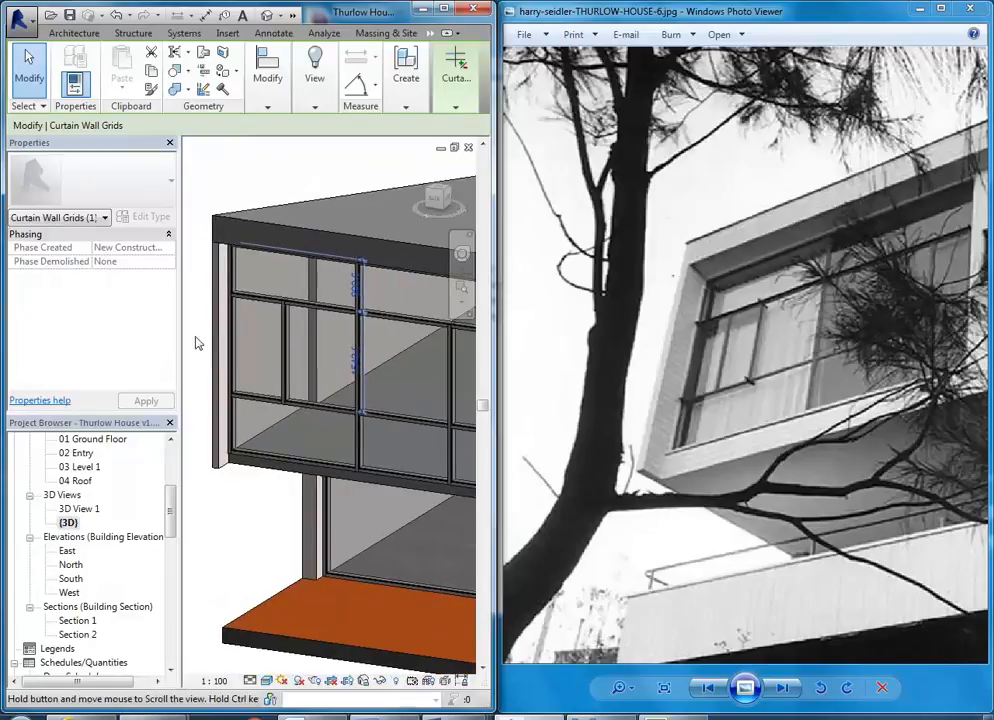
middle_click_drag(196, 343, 210, 352)
middle_click_drag(311, 308, 382, 401)
scroll(284, 313, "down", 3)
scroll(311, 365, "up", 2)
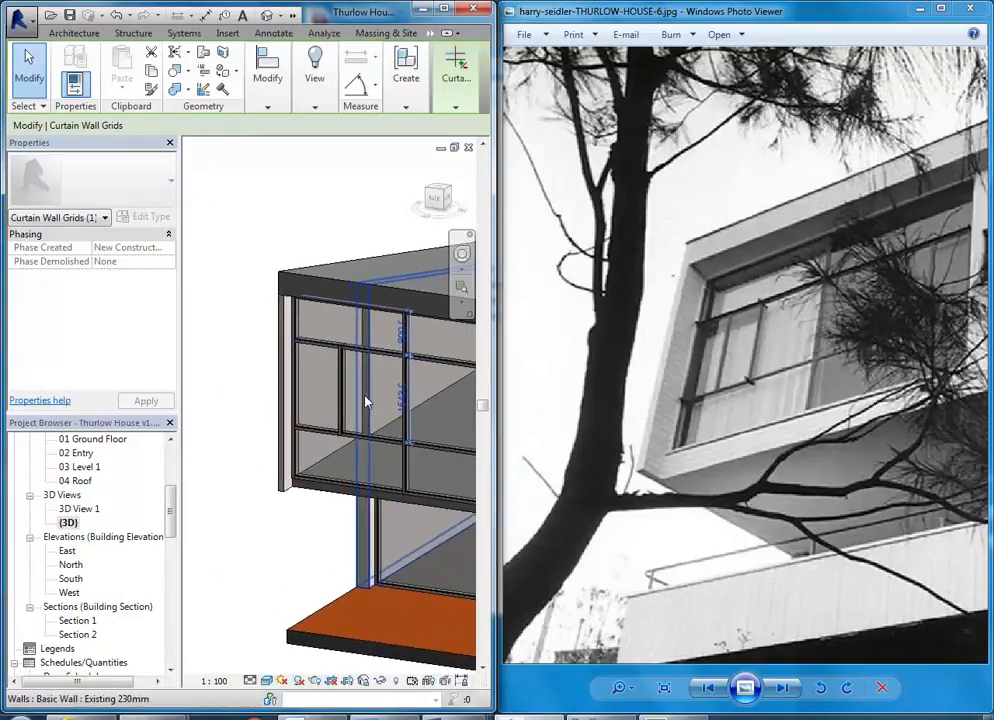
Step: Set the short vertical grid line nearest the wall's outer corner 1000 mm from the curtain wall's end, then deselect it
scroll(327, 414, "up", 4)
key("Escape")
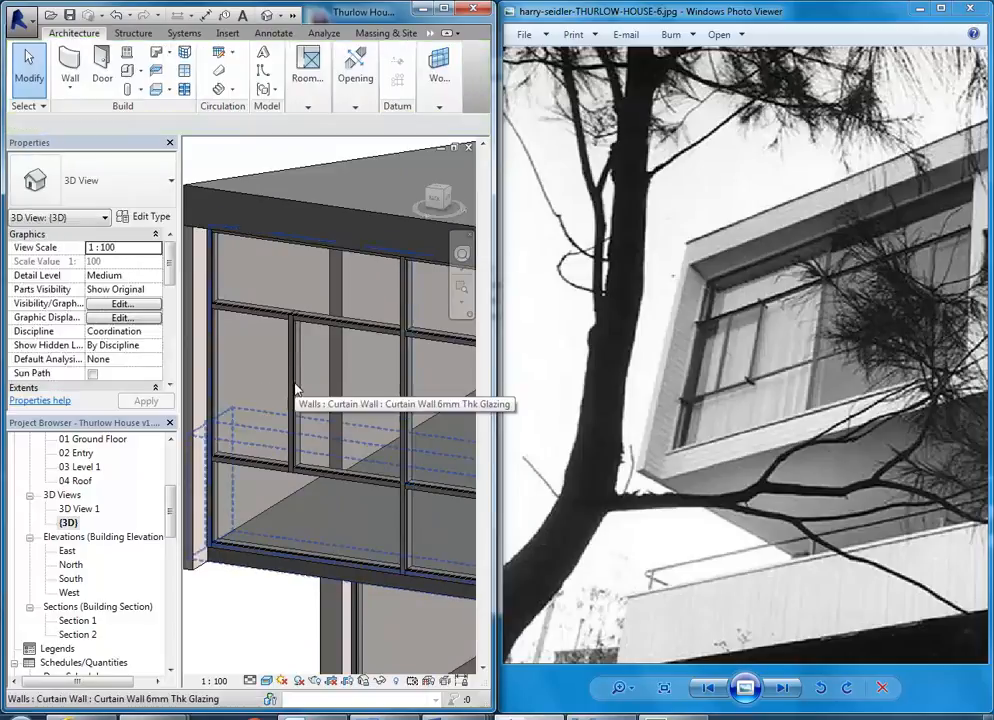
key("Tab")
key("Tab")
key("Tab")
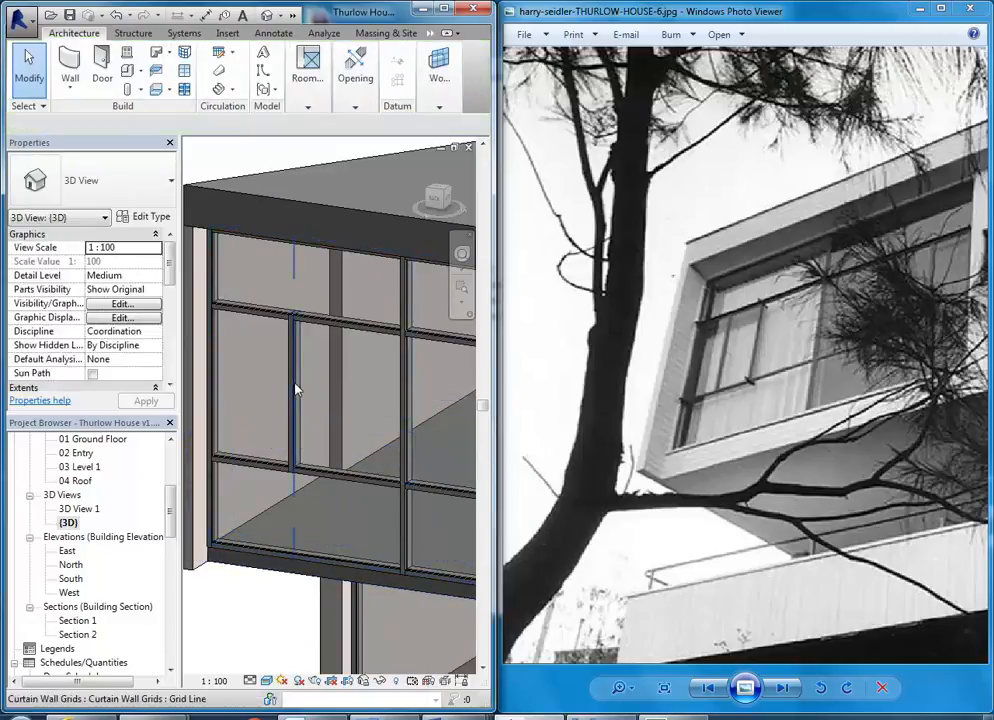
left_click(296, 389)
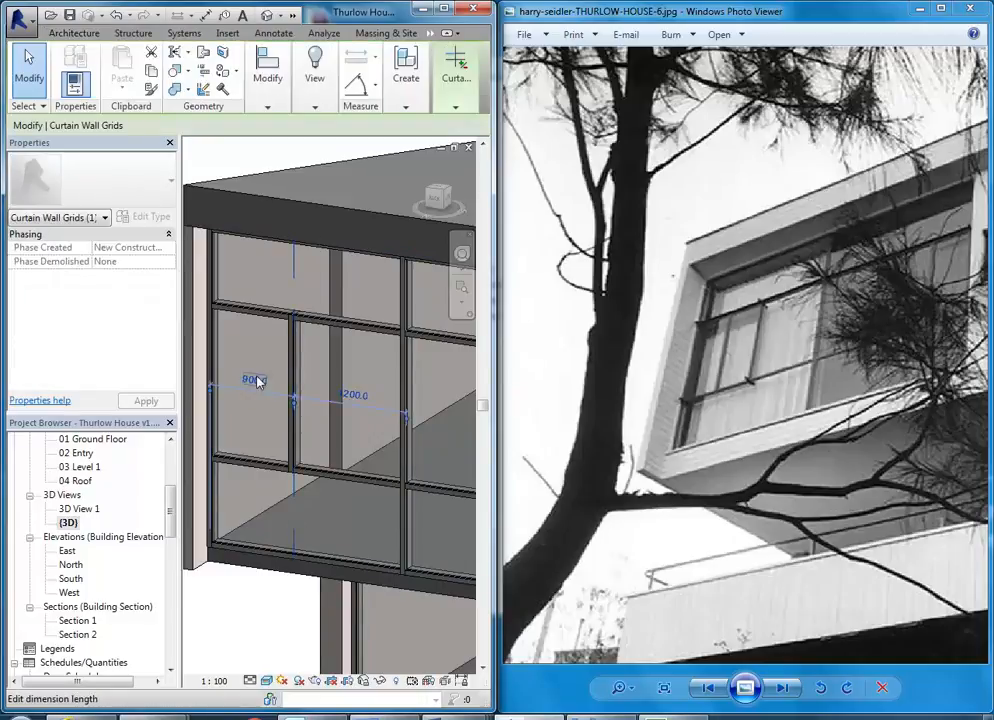
left_click(261, 382)
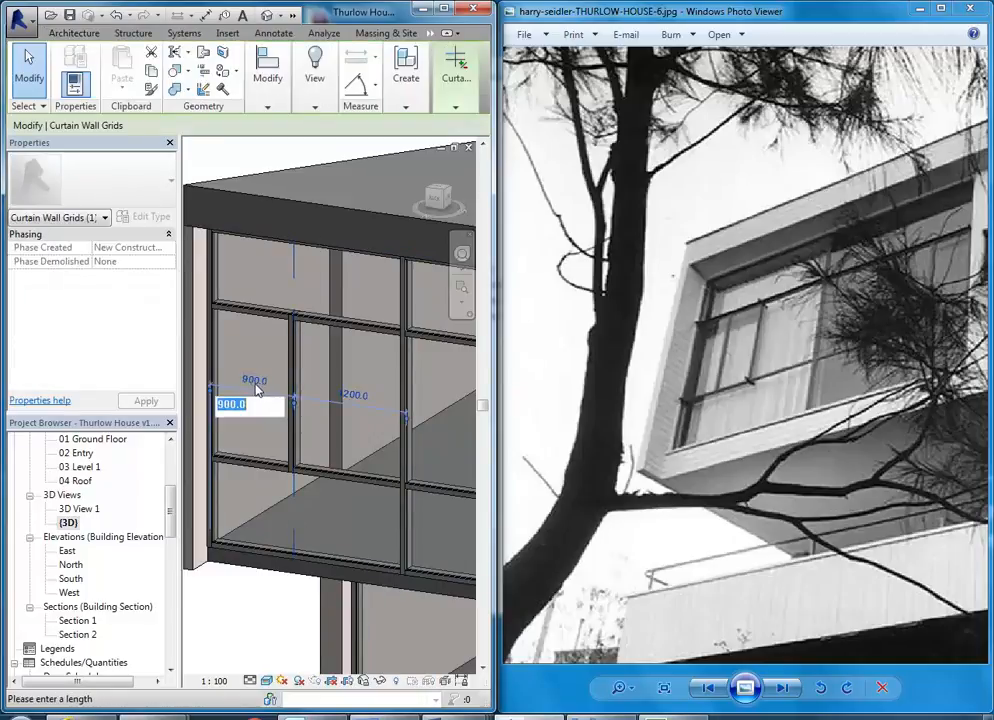
type("11")
key("Return")
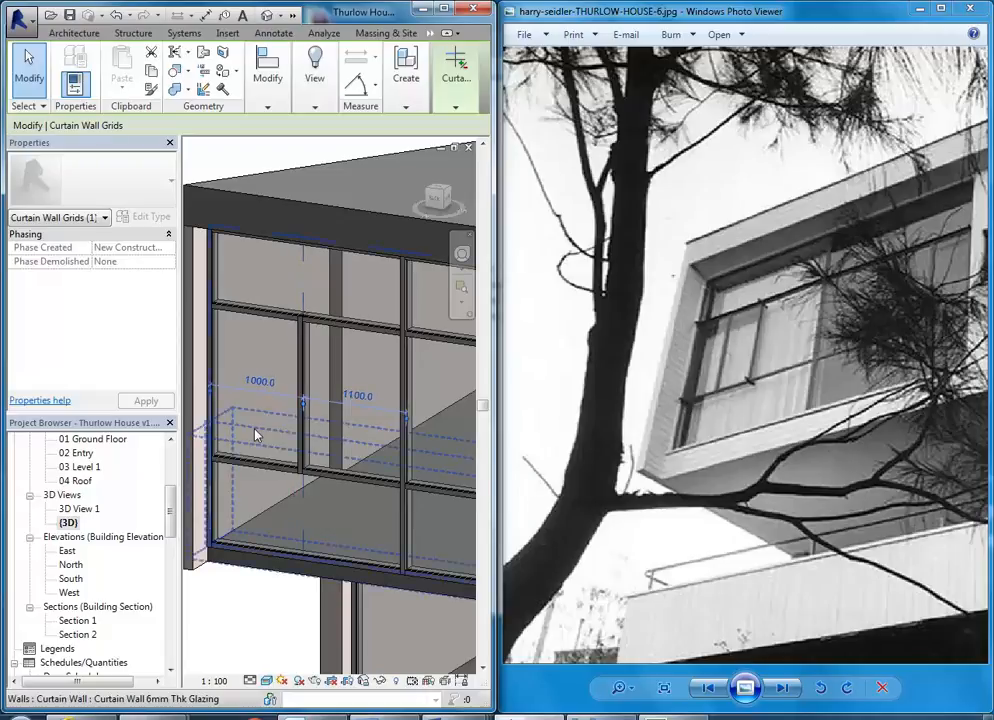
left_click(255, 433)
key("Escape")
Step: Set the curtain wall's lower horizontal grid line 1100 mm above the bottom edge
scroll(238, 413, "down", 2)
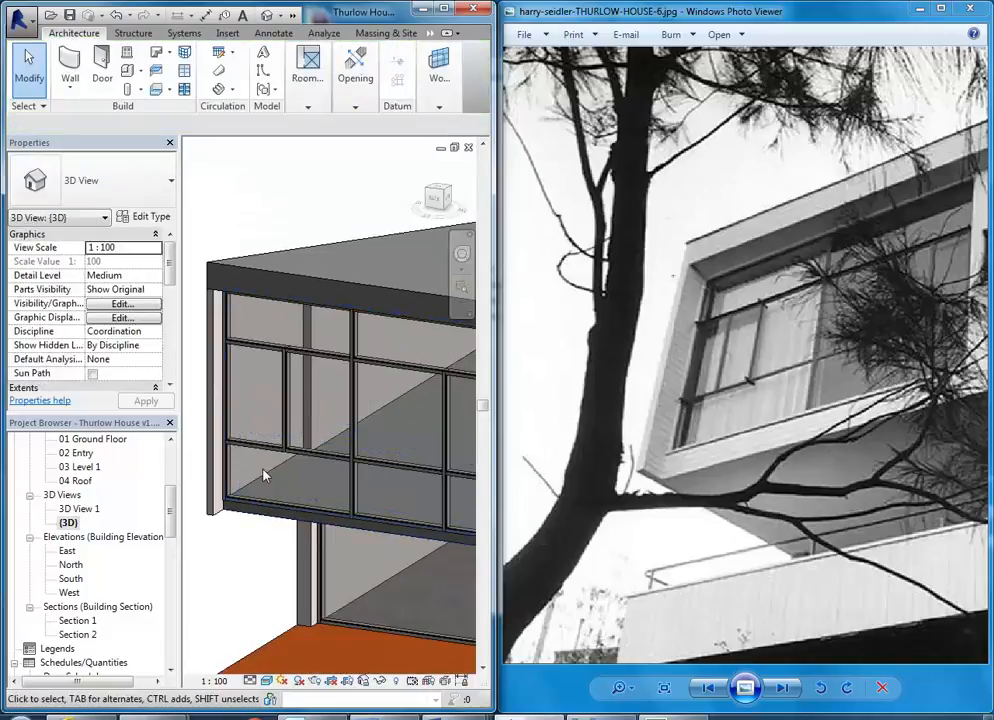
scroll(262, 455, "up", 1)
key("Tab")
key("Tab")
left_click(256, 447)
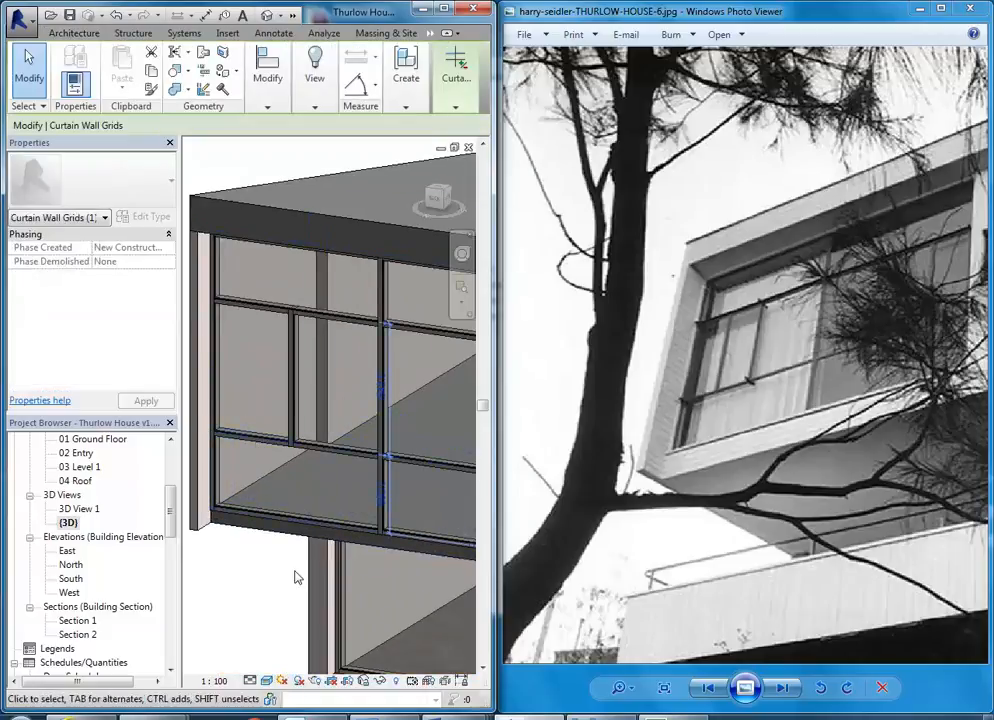
left_click(381, 497)
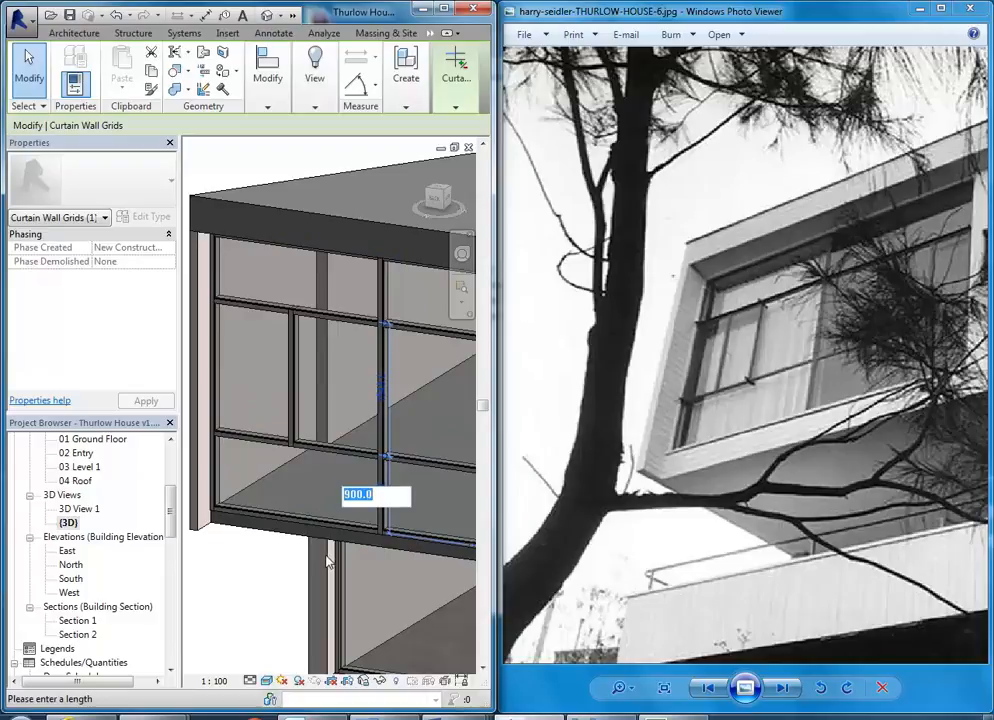
type("1100")
key("Return")
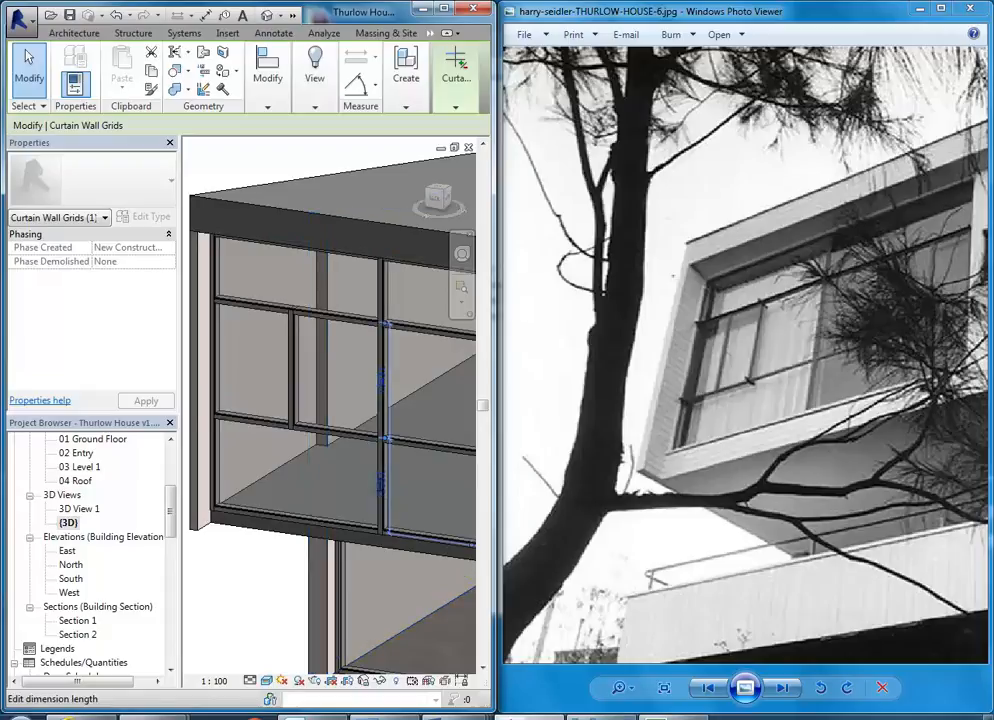
Step: Set the upper curtain wall's lower horizontal grid line 1000 mm above the bottom edge, and deselect it
left_click(380, 486)
type("10")
key("Return")
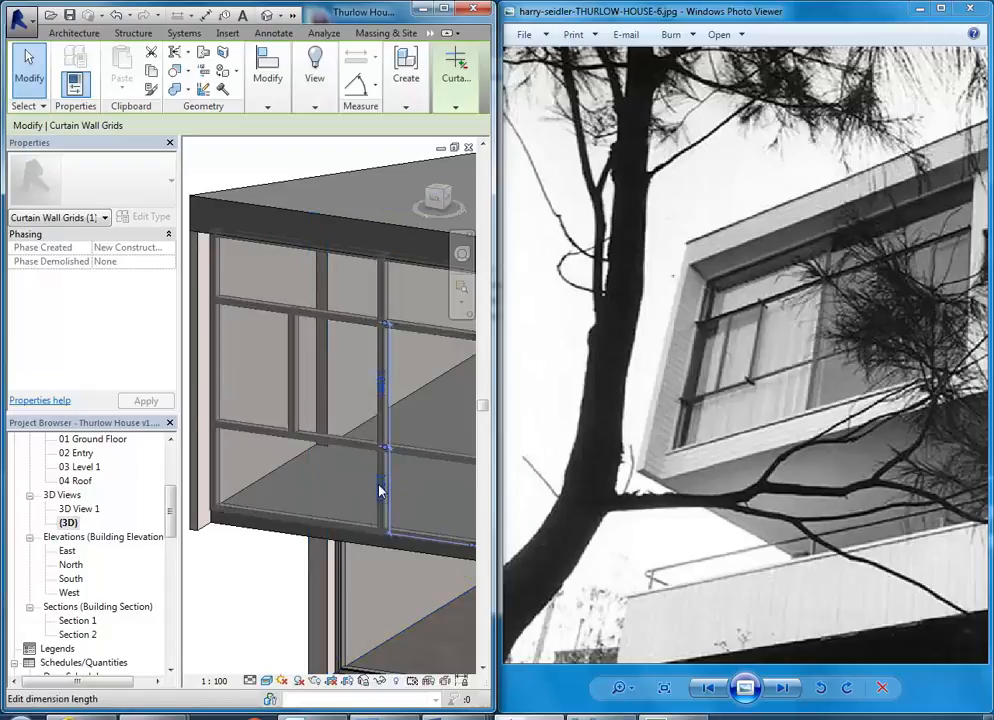
scroll(266, 394, "down", 2)
middle_click_drag(266, 394, 264, 430)
key("Escape")
Step: Remove the bottom segment of the short vertical grid line nearest the curtain wall's inner end, deleting its mullion
middle_click_drag(320, 515, 296, 544, "shift")
scroll(335, 523, "up", 3)
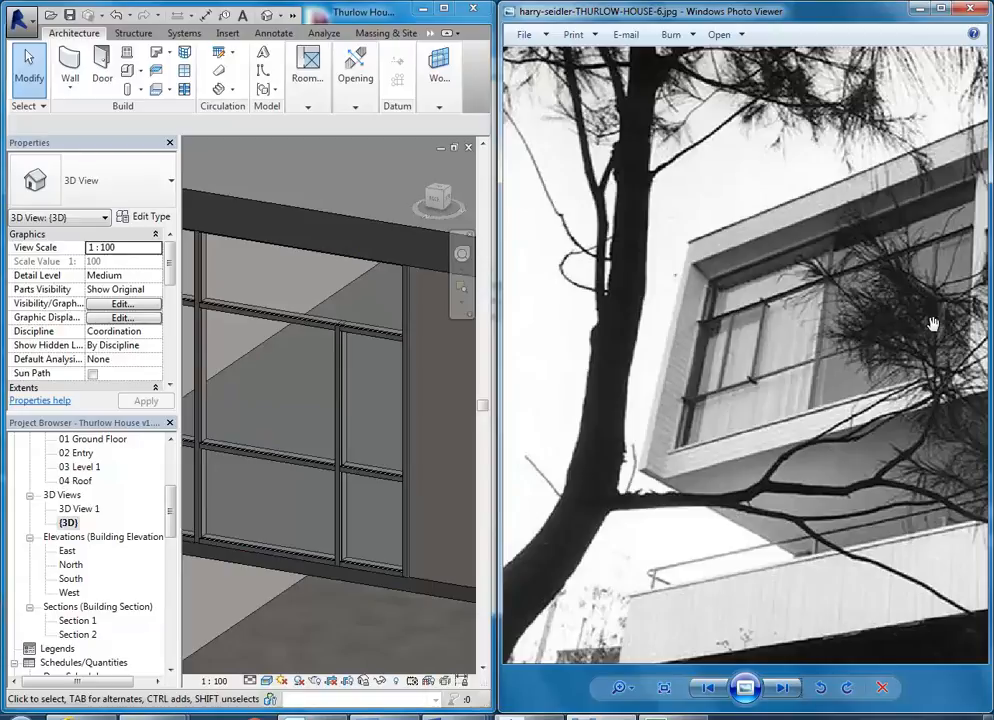
middle_click_drag(272, 445, 333, 528, "shift")
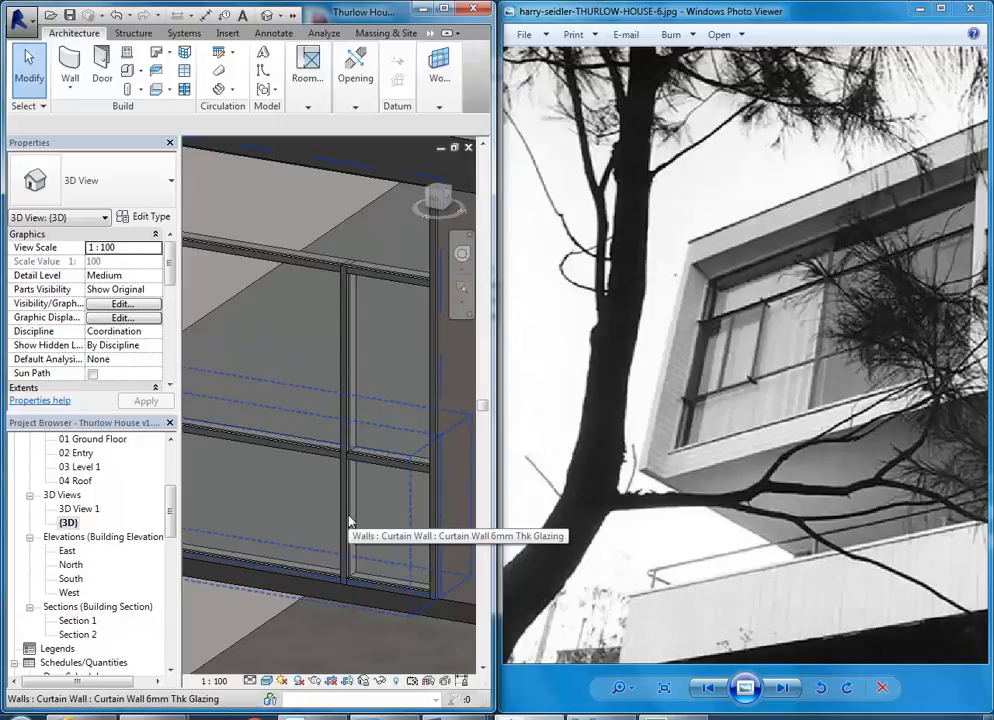
key("Tab")
key("Tab")
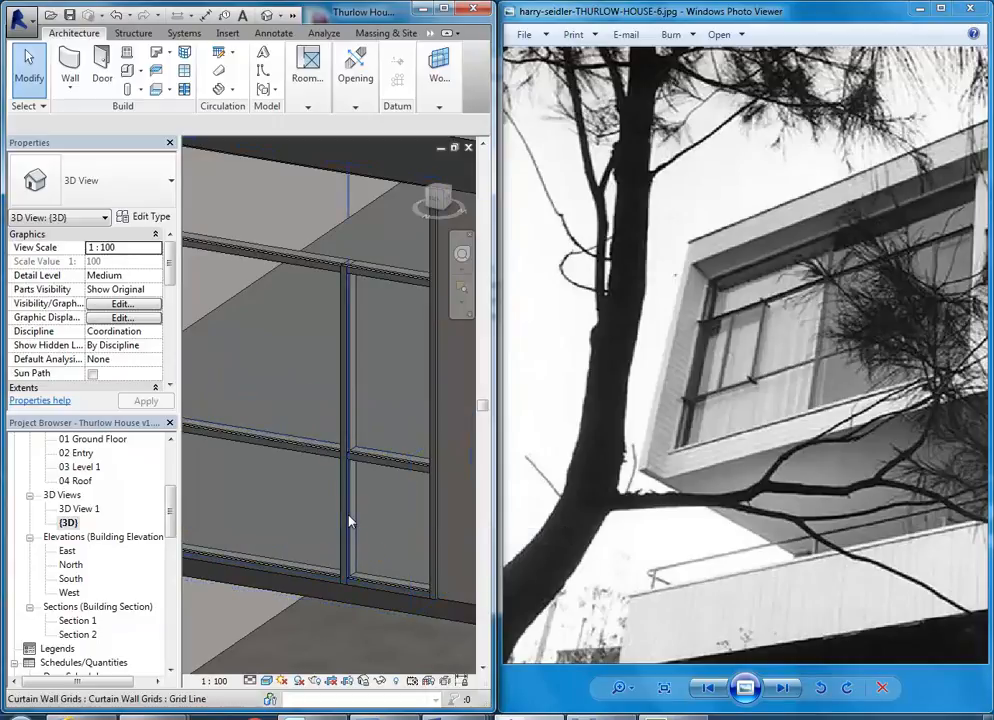
left_click(350, 521)
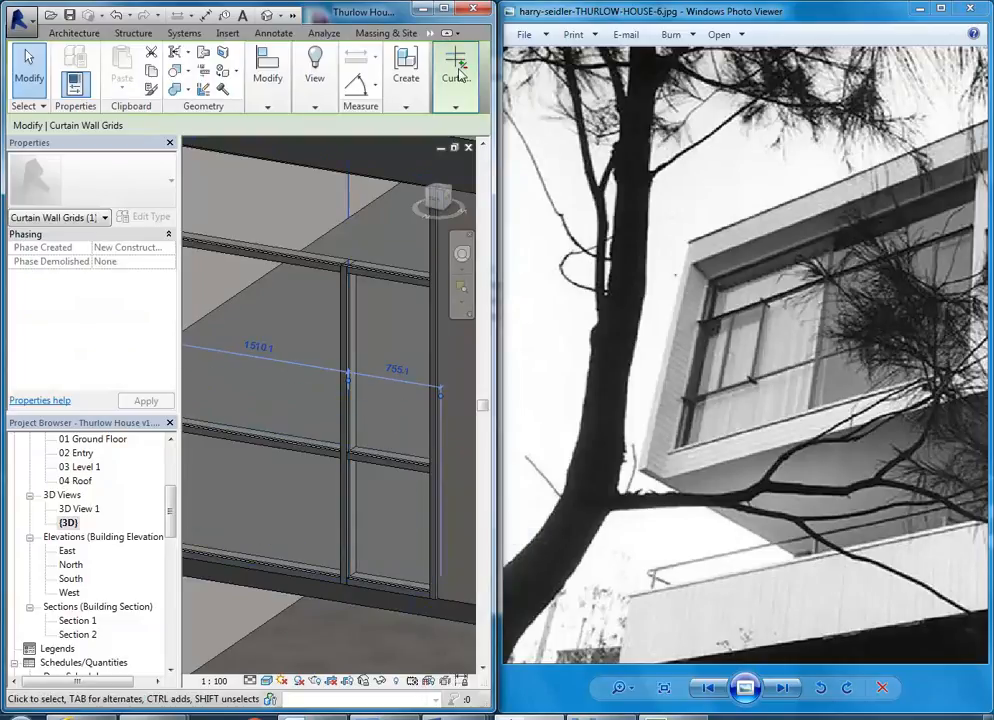
mouse_move(458, 75)
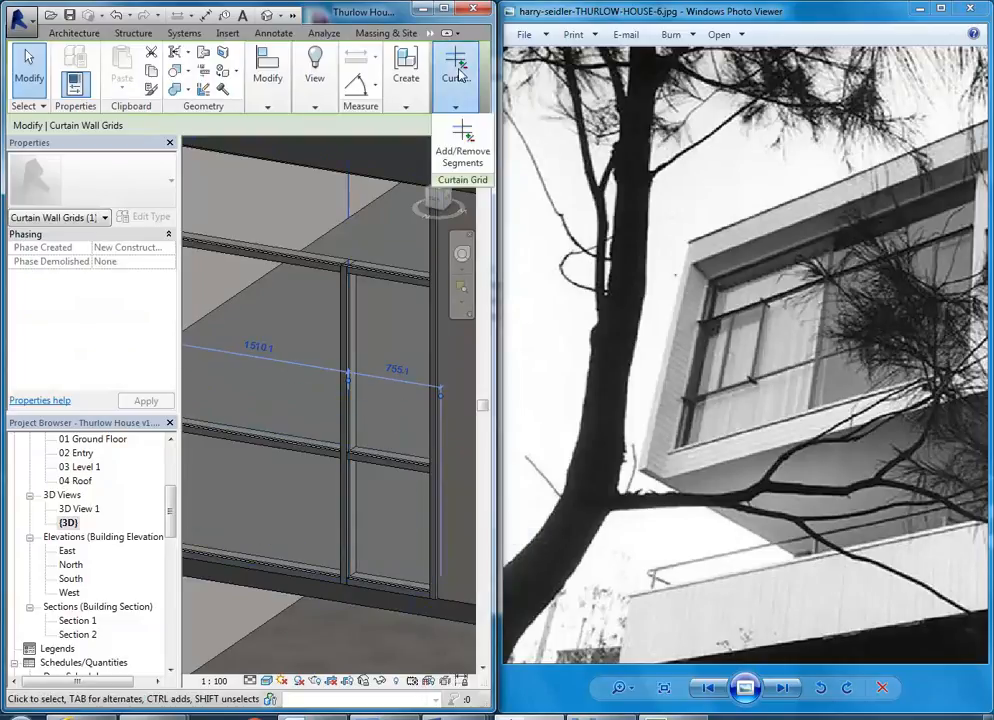
left_click(459, 152)
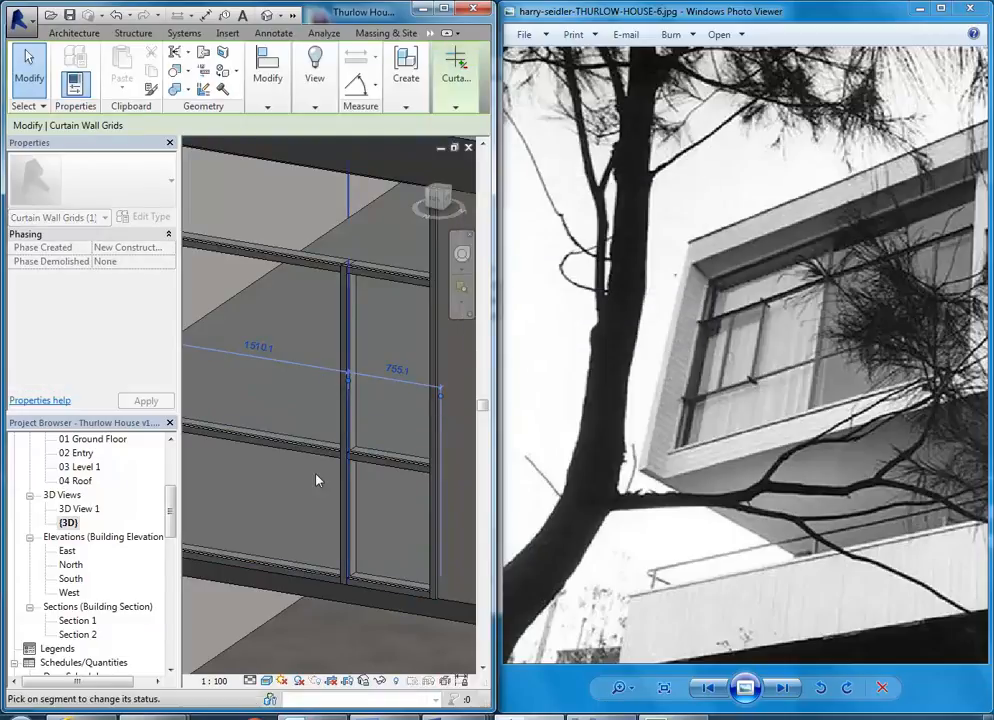
left_click(305, 568)
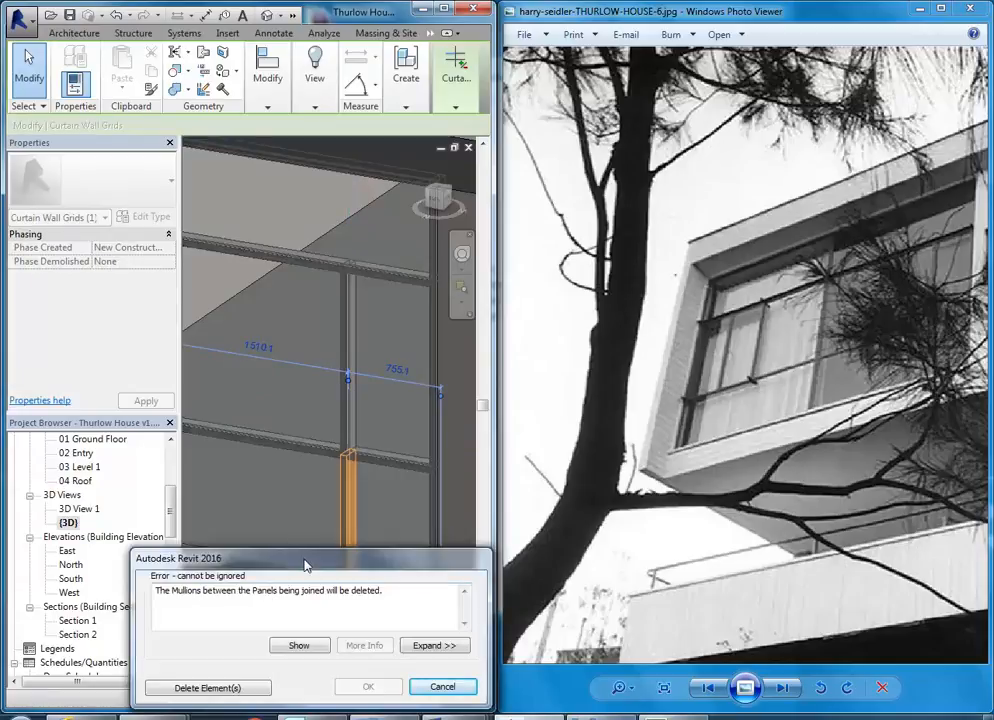
left_click_drag(305, 566, 582, 296)
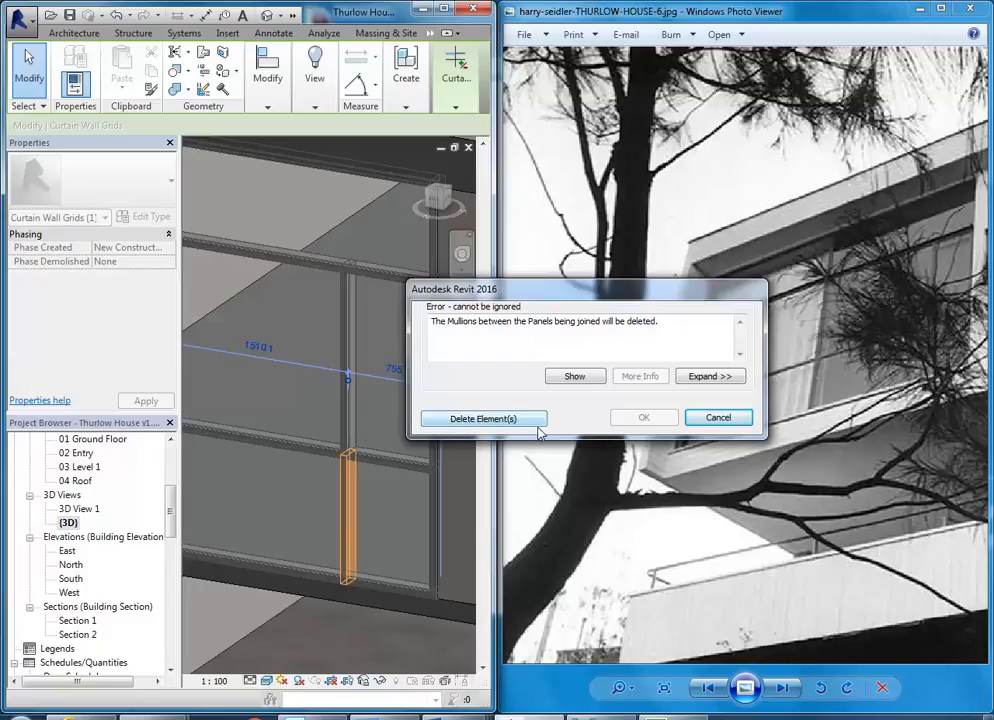
left_click_drag(541, 292, 398, 294)
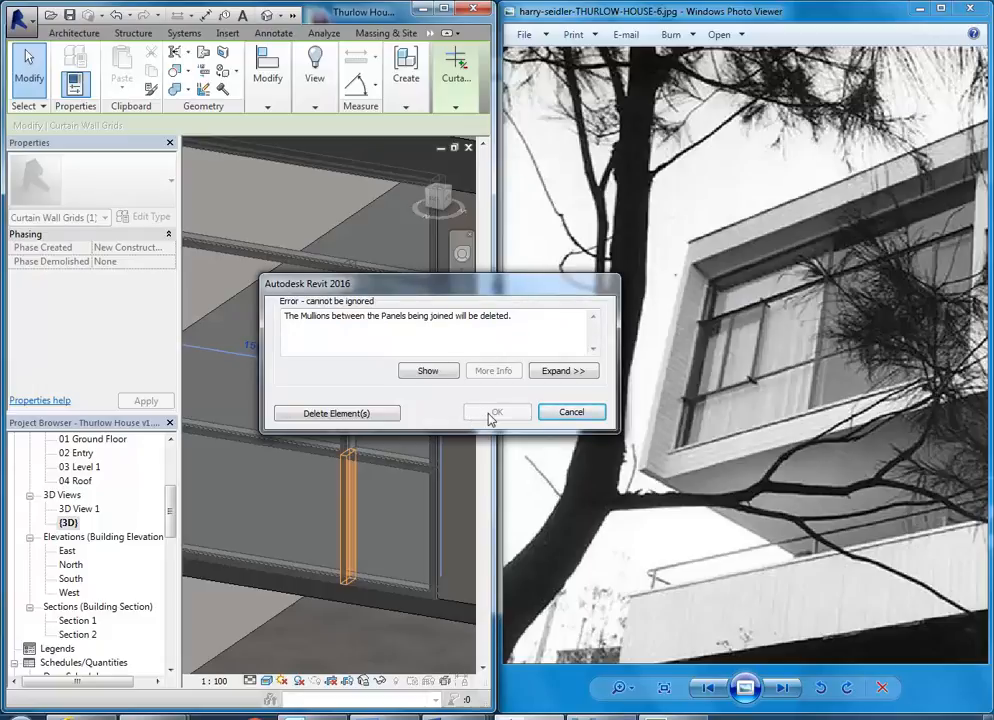
left_click(296, 419)
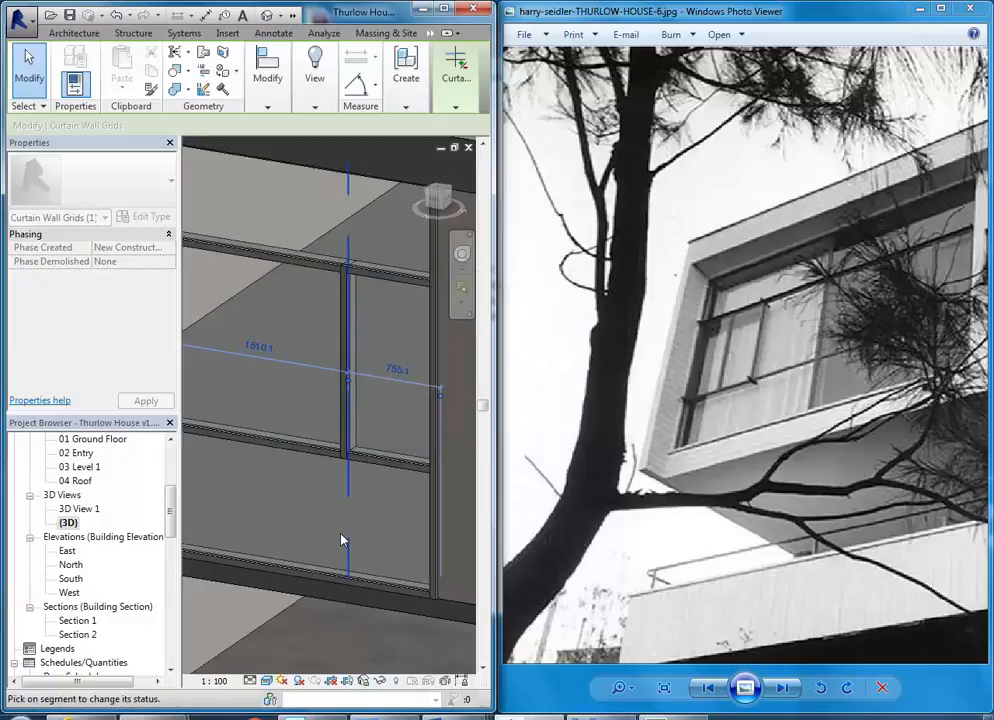
scroll(330, 505, "down", 2)
scroll(340, 540, "down", 2)
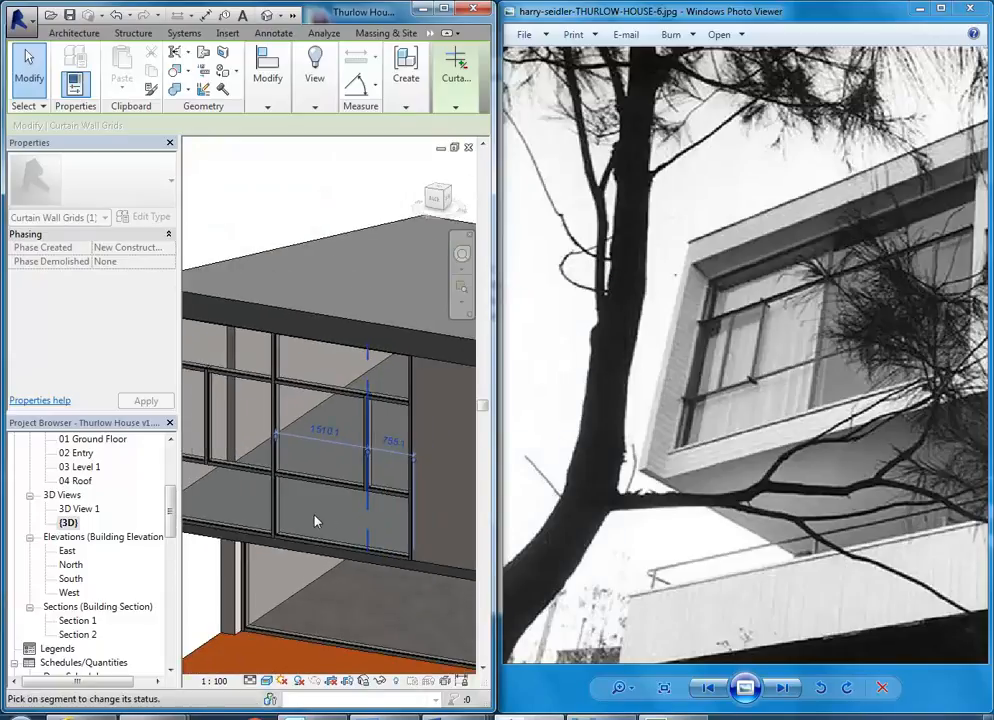
scroll(318, 523, "up", 5)
key("Escape")
Step: Examine the upper curtain wall's mullion layout and its outer corner from several distances, comparing it with the house photo
scroll(370, 519, "down", 4)
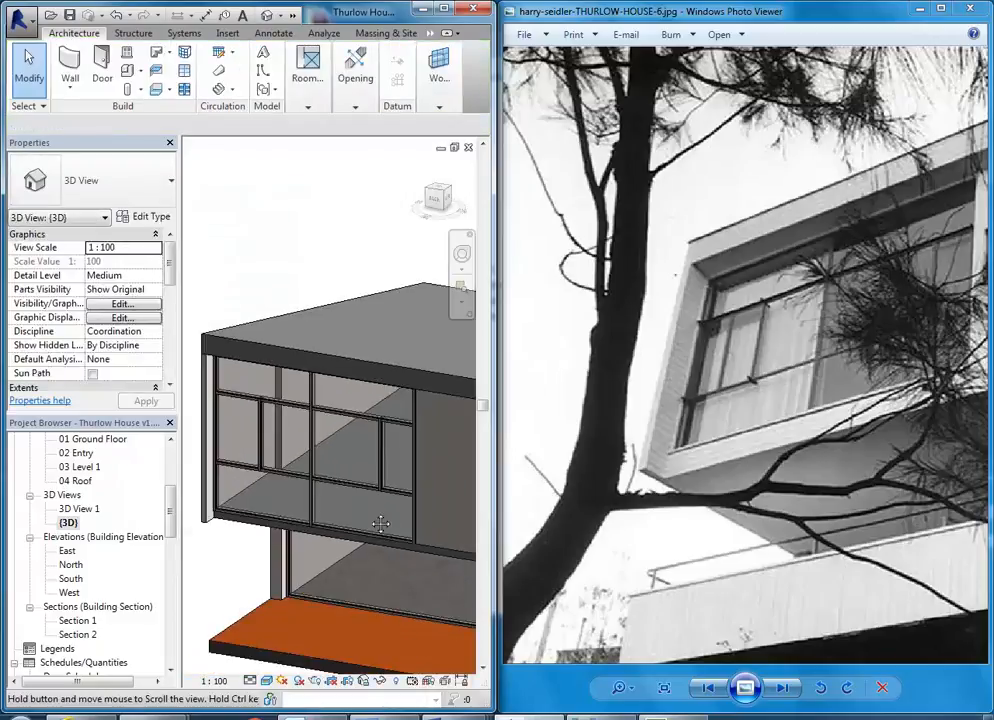
scroll(306, 550, "up", 5)
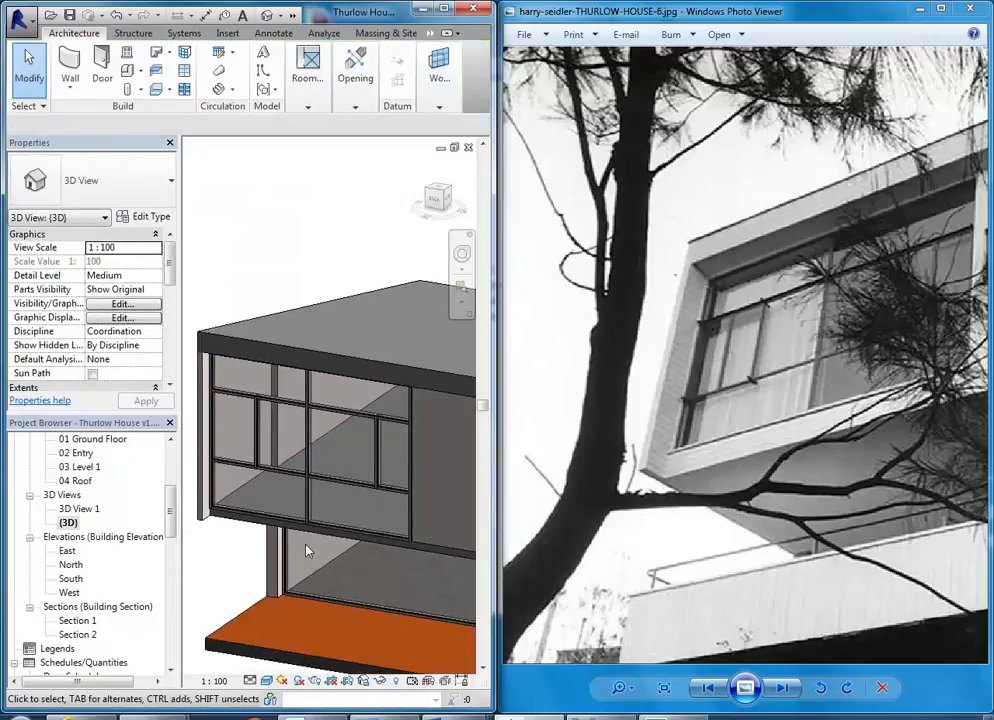
scroll(271, 438, "up", 2)
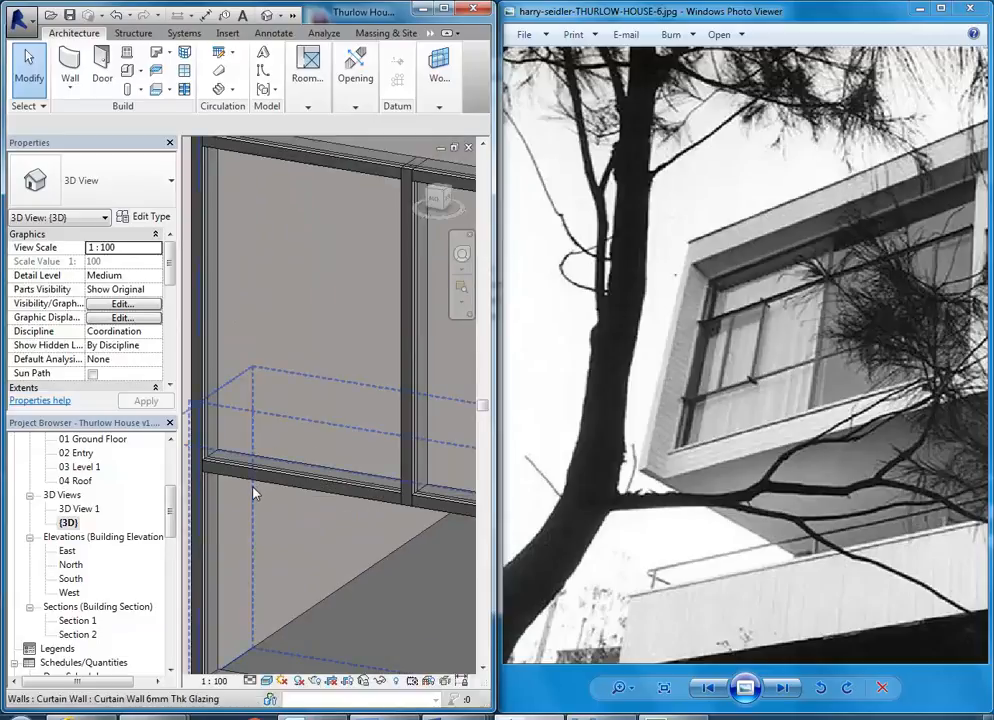
scroll(253, 490, "down", 1)
scroll(258, 510, "down", 4)
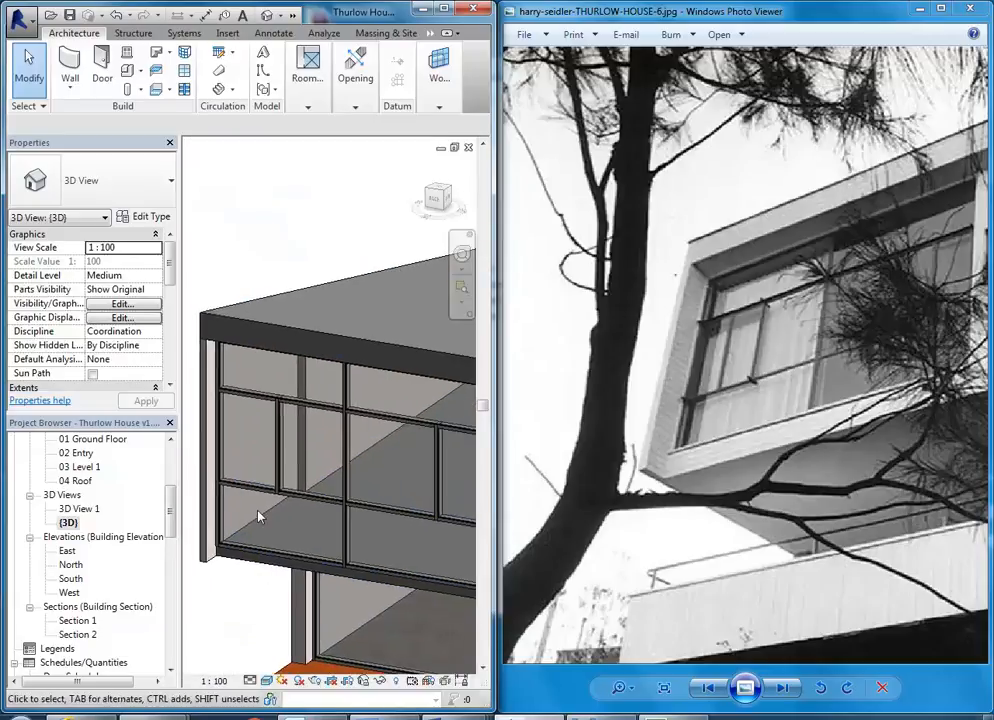
scroll(251, 505, "up", 5)
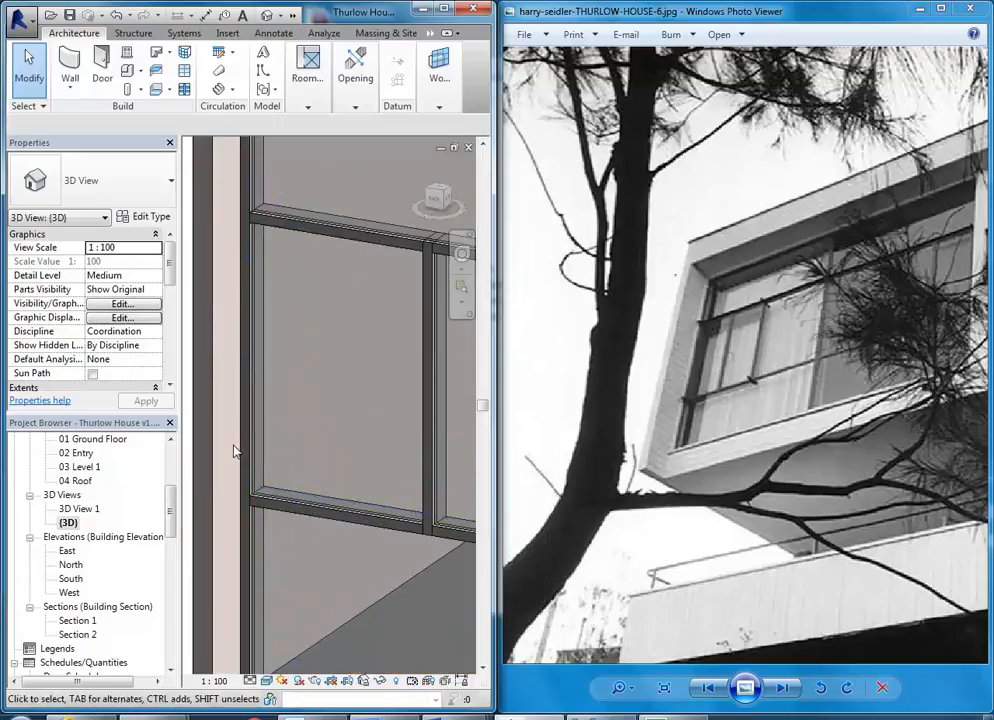
scroll(245, 450, "down", 3)
scroll(240, 453, "up", 2)
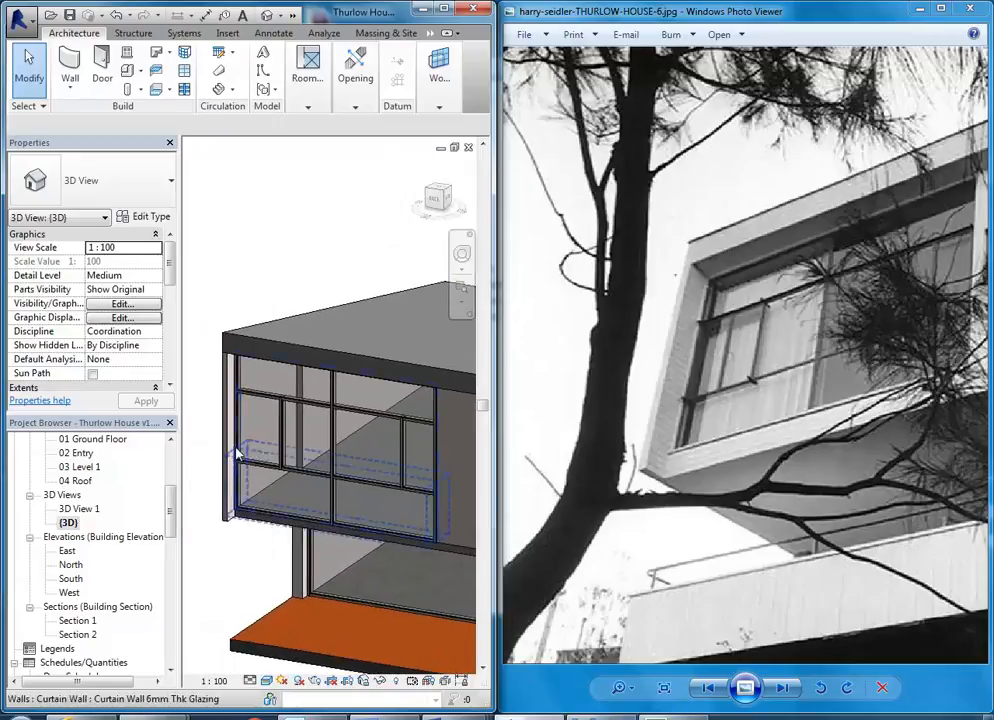
middle_click_drag(215, 292, 210, 287)
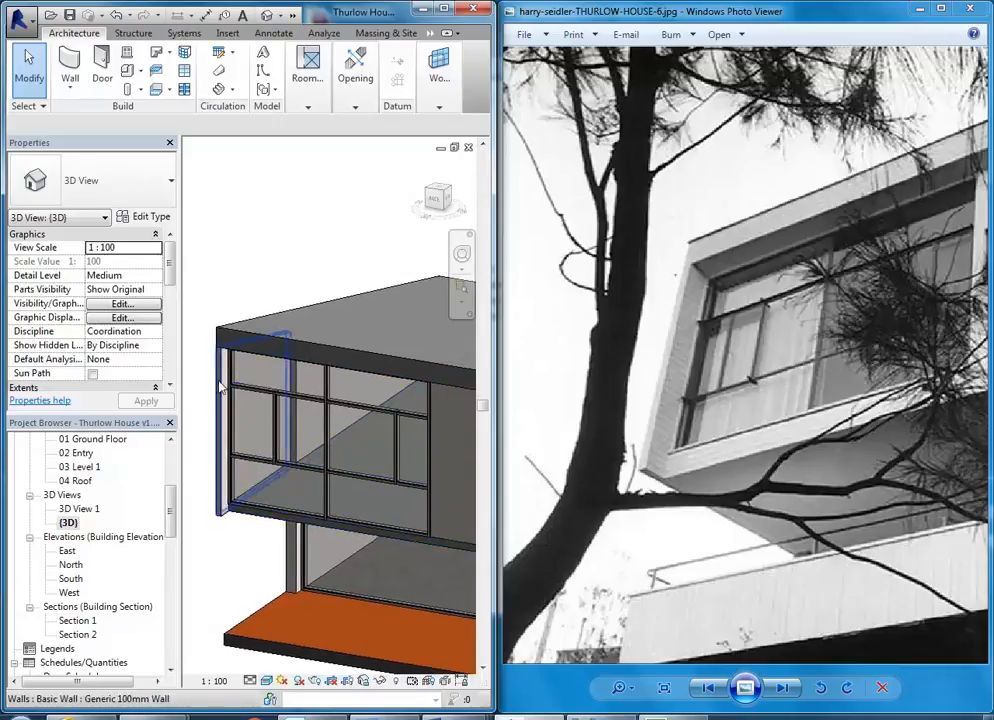
scroll(250, 402, "down", 1)
middle_click_drag(243, 401, 246, 399)
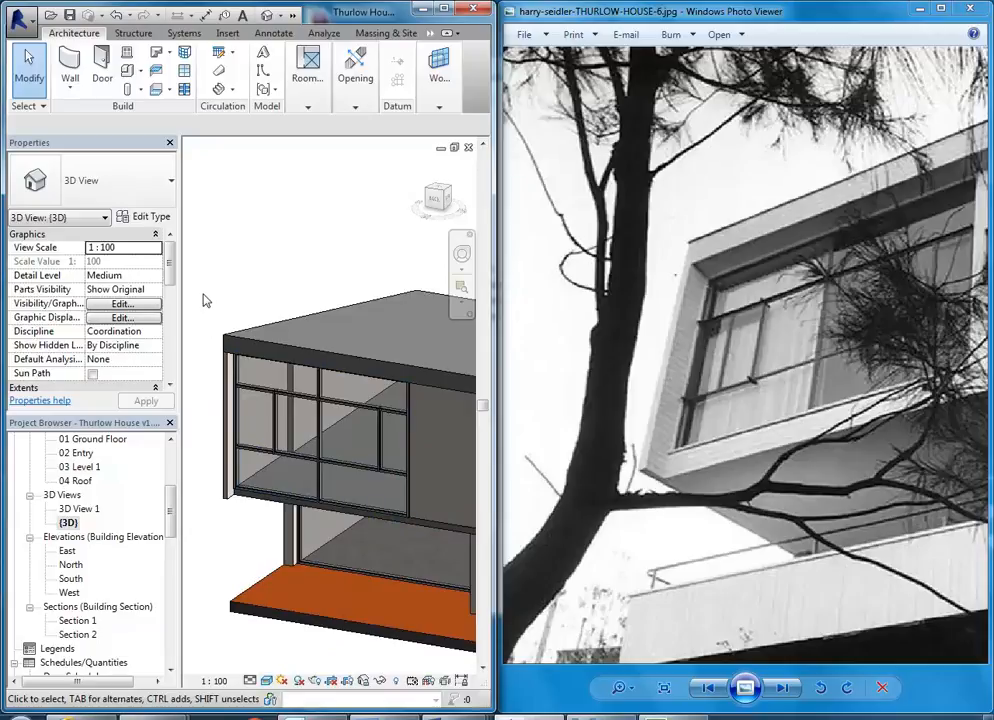
mouse_move(205, 300)
middle_mouse_down("shift")
mouse_move(222, 313)
mouse_move(226, 282)
mouse_move(253, 317)
mouse_move(233, 300)
mouse_move(233, 271)
mouse_move(222, 292)
middle_mouse_up("shift")
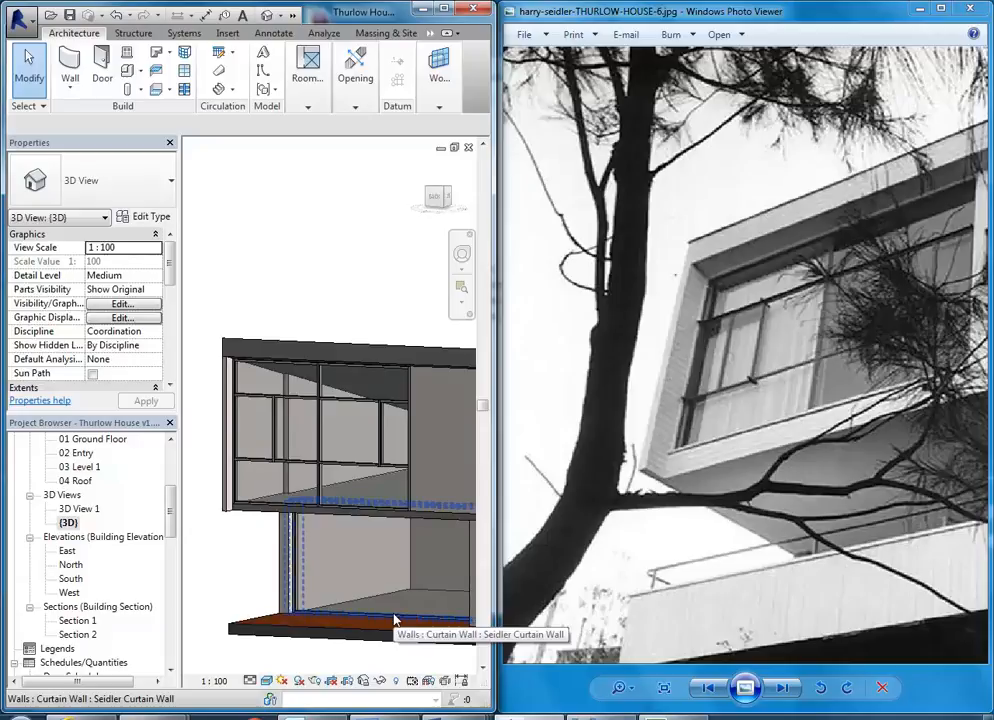
left_click_drag(196, 288, 440, 541)
left_click_drag(203, 294, 435, 495)
left_click_drag(432, 306, 206, 532)
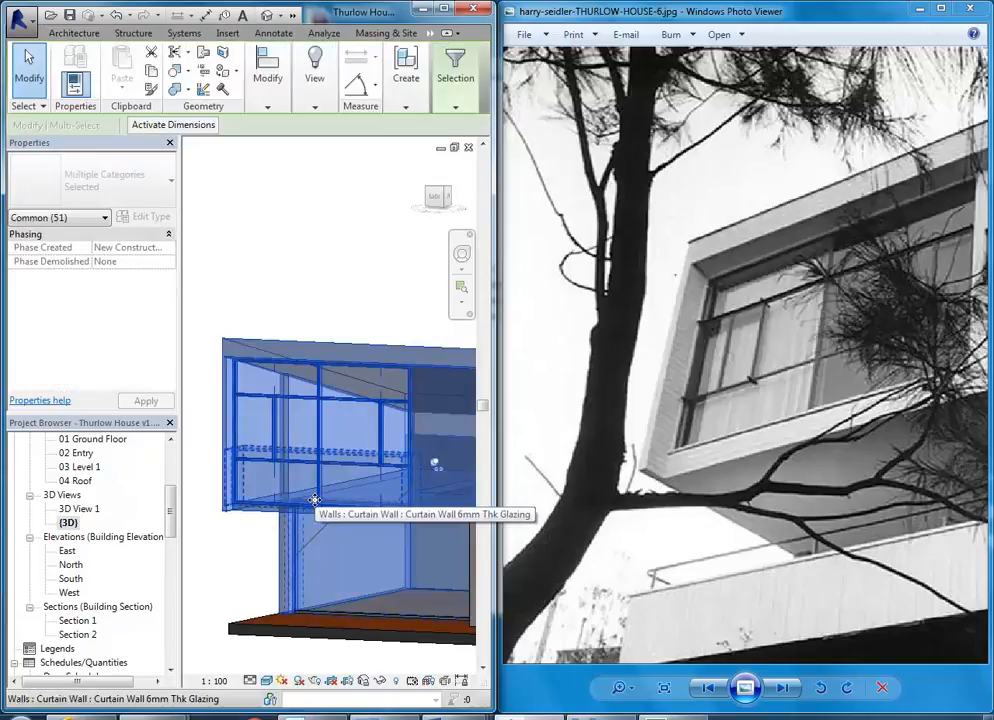
left_click(420, 331)
left_click_drag(406, 344, 206, 533)
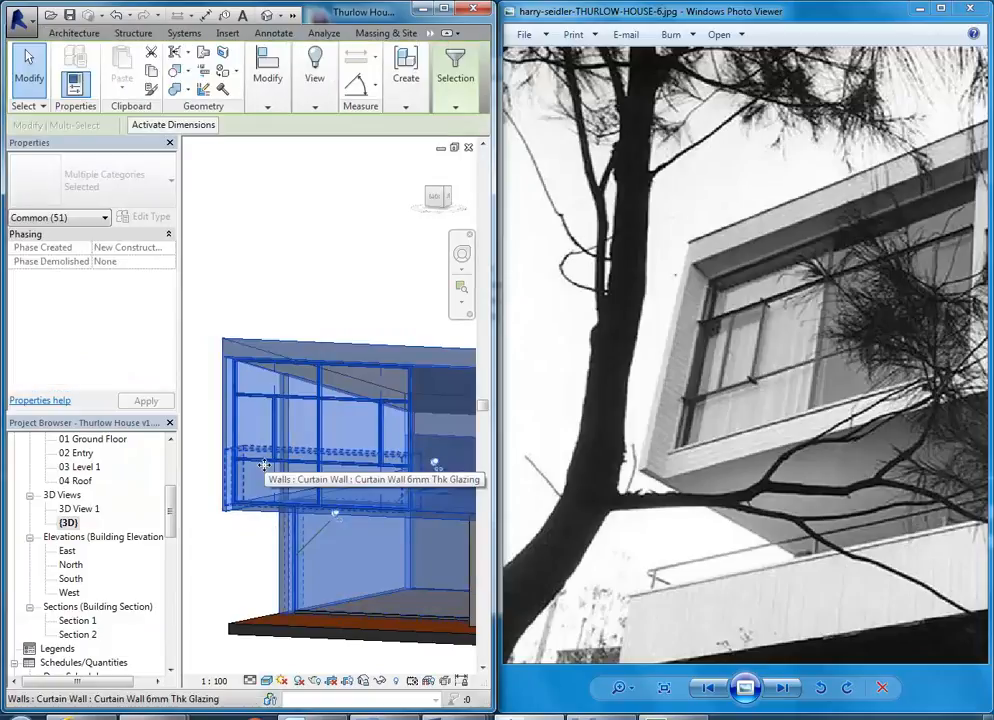
left_click(204, 294)
Step: Window-select the whole upper curtain wall and filter the selection down to Curtain Wall Mullions only
left_click_drag(222, 337, 436, 534)
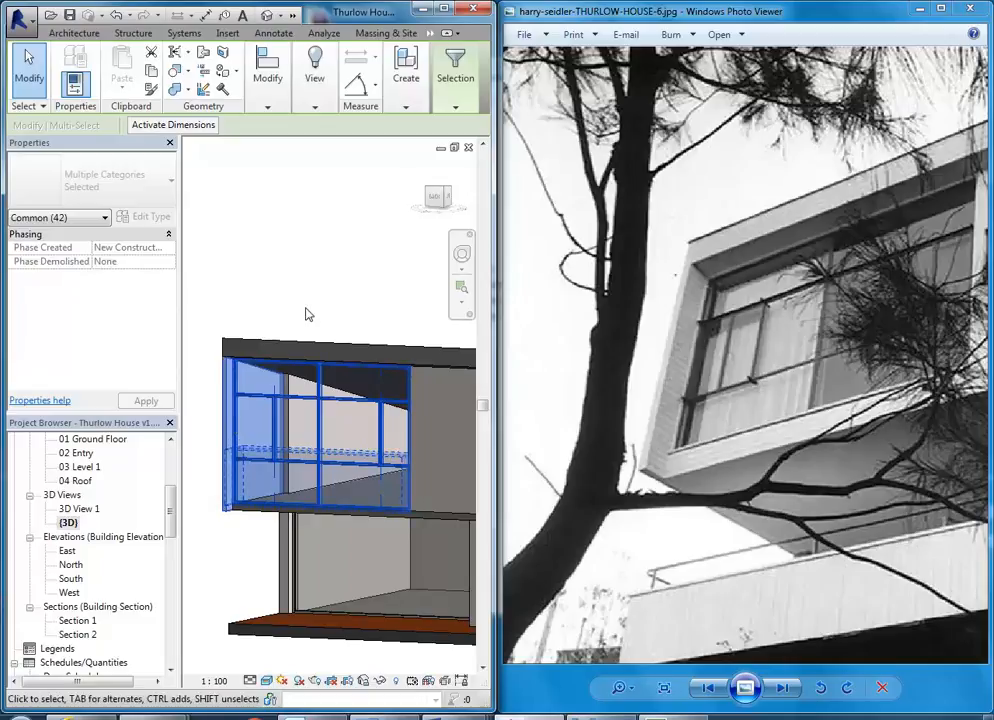
left_click(453, 85)
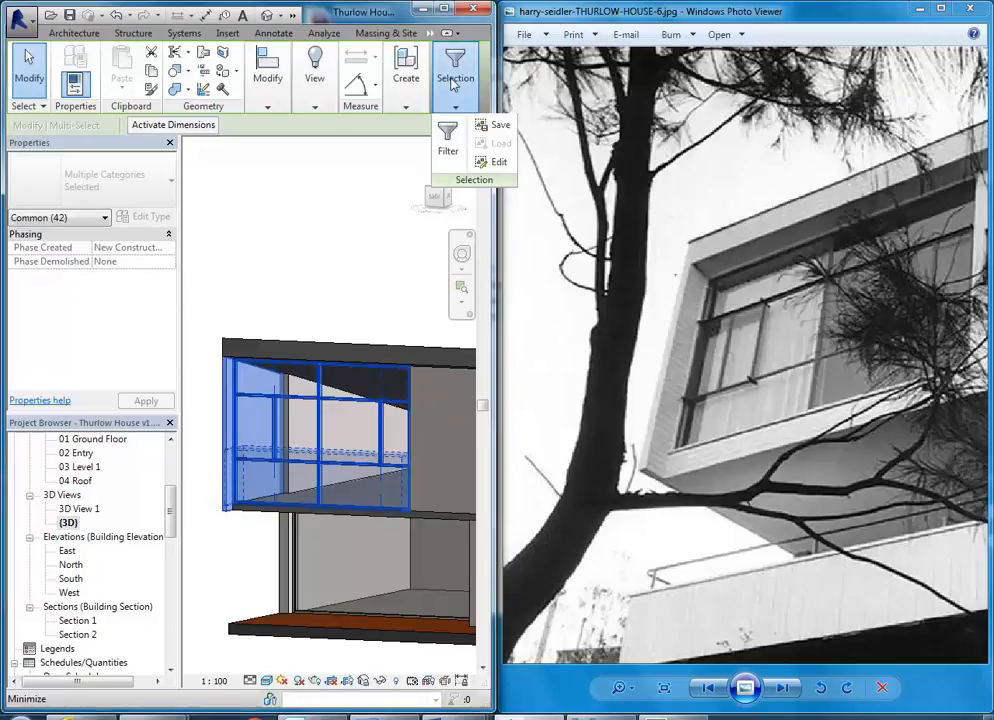
left_click(449, 142)
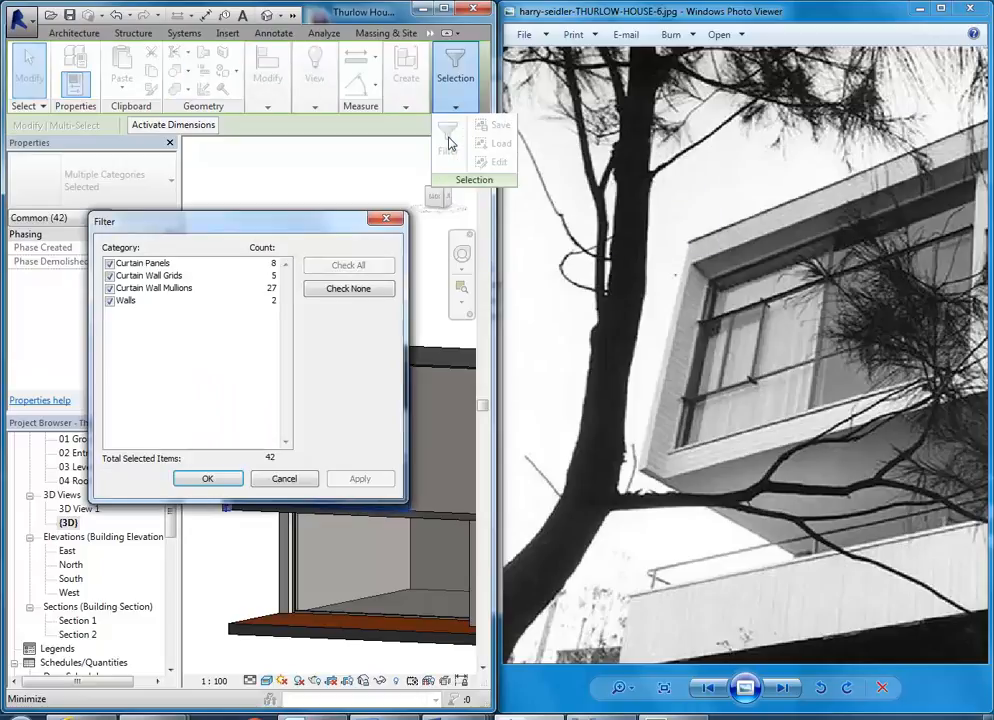
left_click_drag(240, 228, 345, 163)
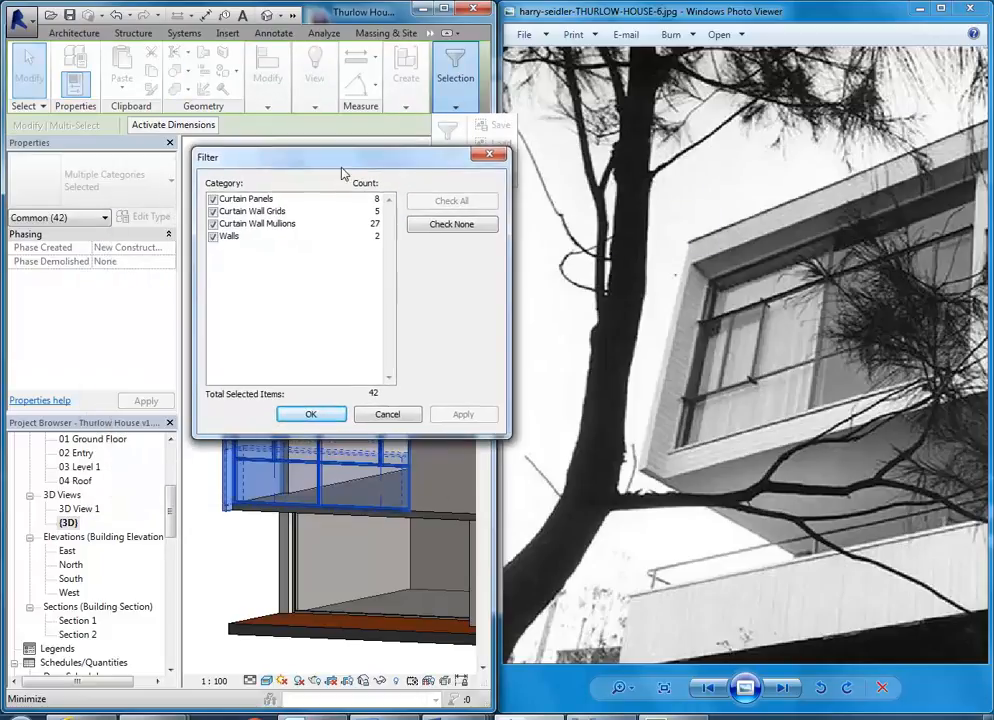
left_click(213, 198)
left_click(213, 198)
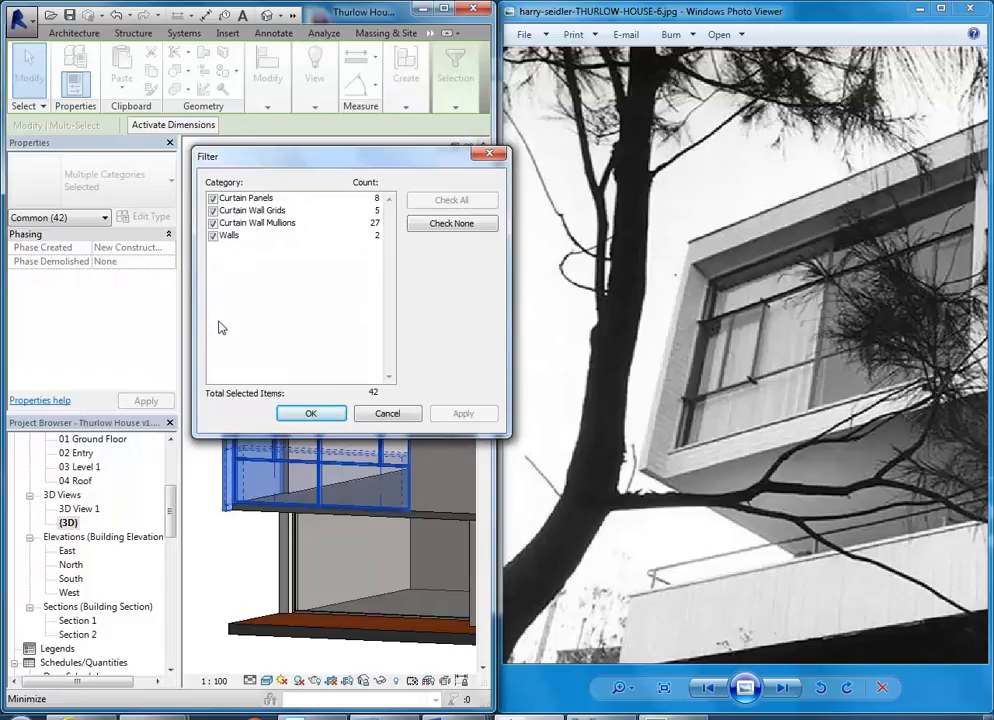
left_click(213, 235)
left_click(213, 211)
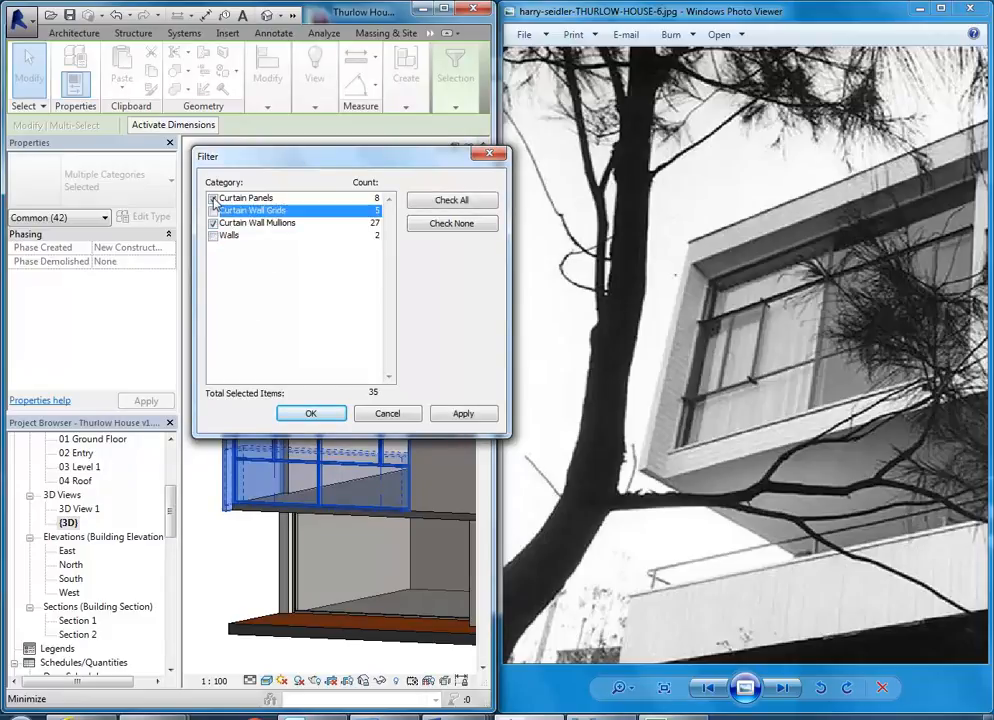
left_click(213, 198)
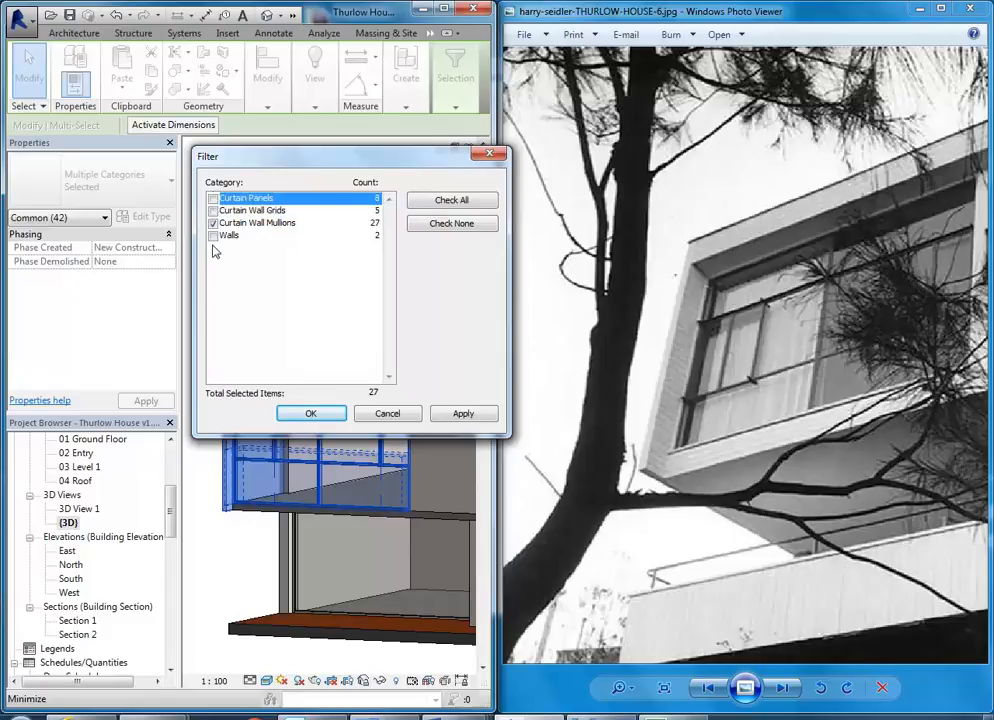
left_click(305, 414)
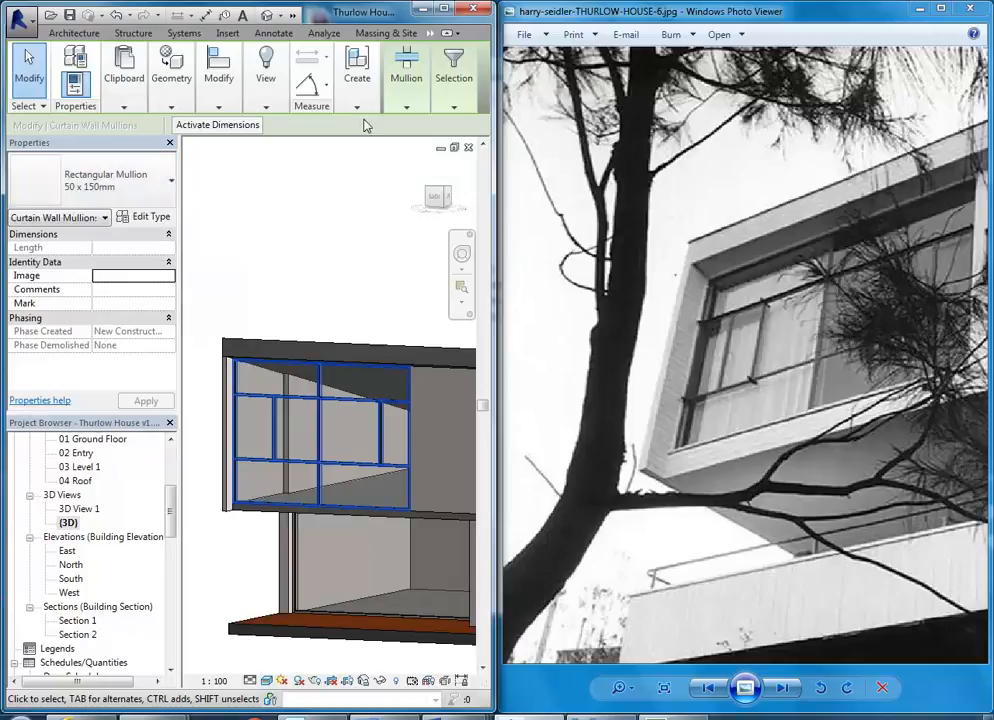
Step: Check the current selection's categories in the selection filter, and inspect the selected mullions at the wall's outer corner
left_click(454, 106)
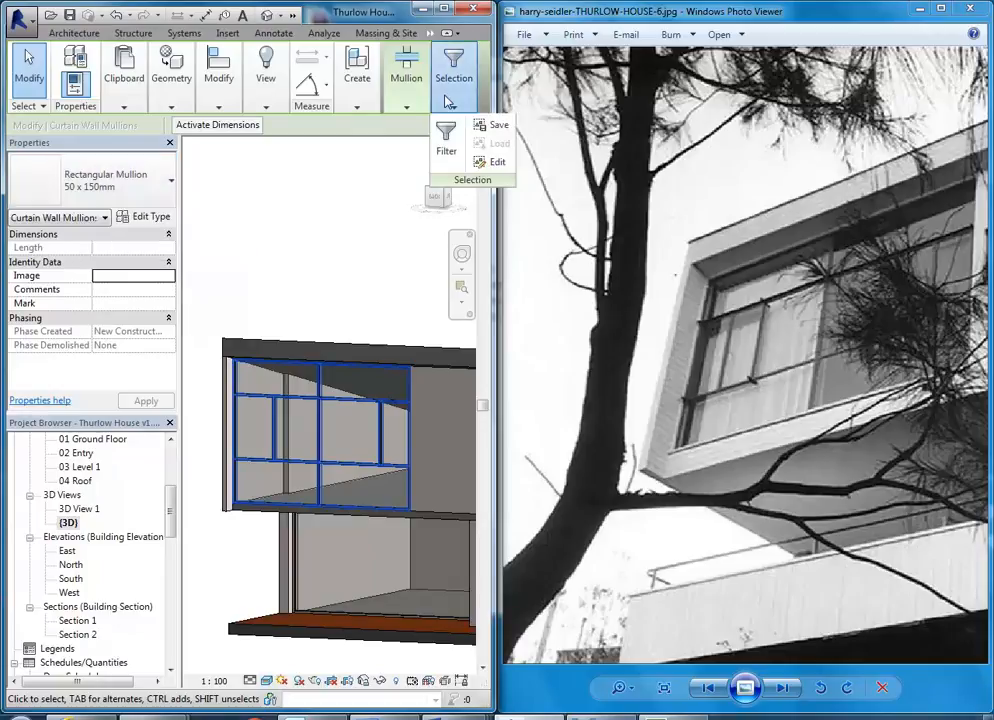
left_click(445, 152)
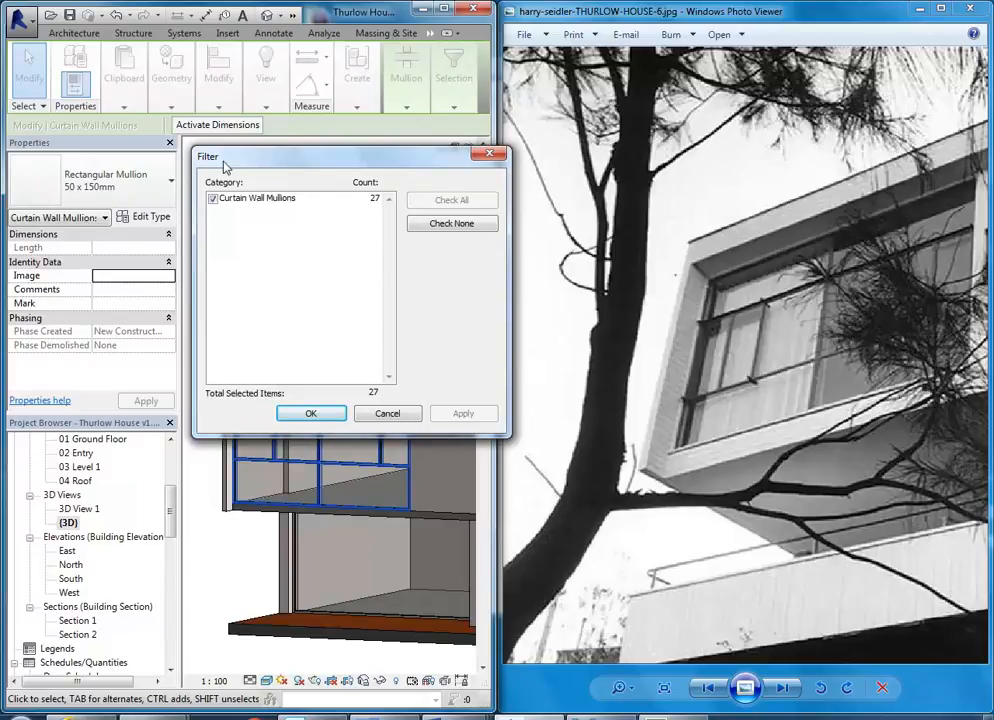
left_click(309, 414)
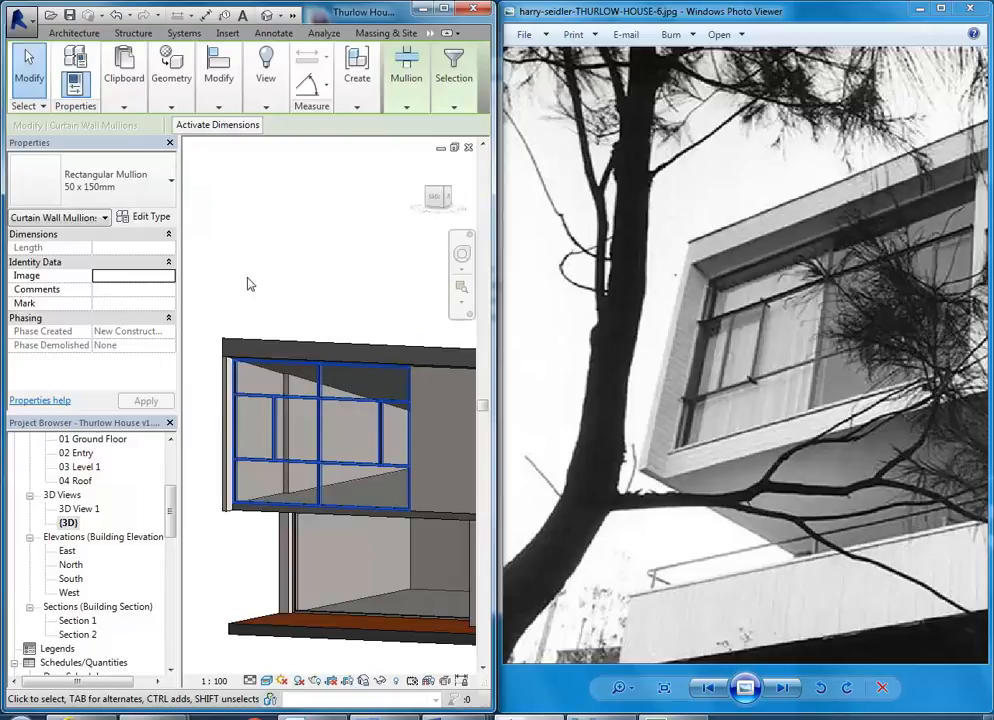
scroll(233, 477, "down", 1)
middle_click_drag(234, 479, 251, 472)
scroll(246, 465, "up", 8)
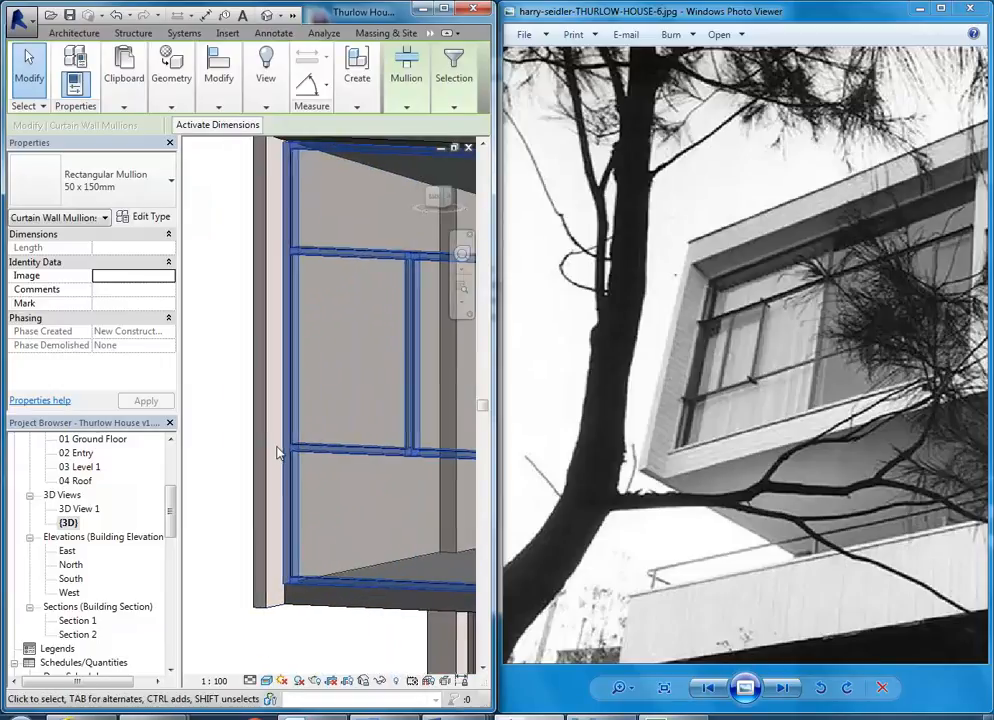
mouse_move(326, 478)
middle_mouse_down()
mouse_move(324, 489)
mouse_move(320, 479)
middle_mouse_up()
scroll(329, 476, "up", 2)
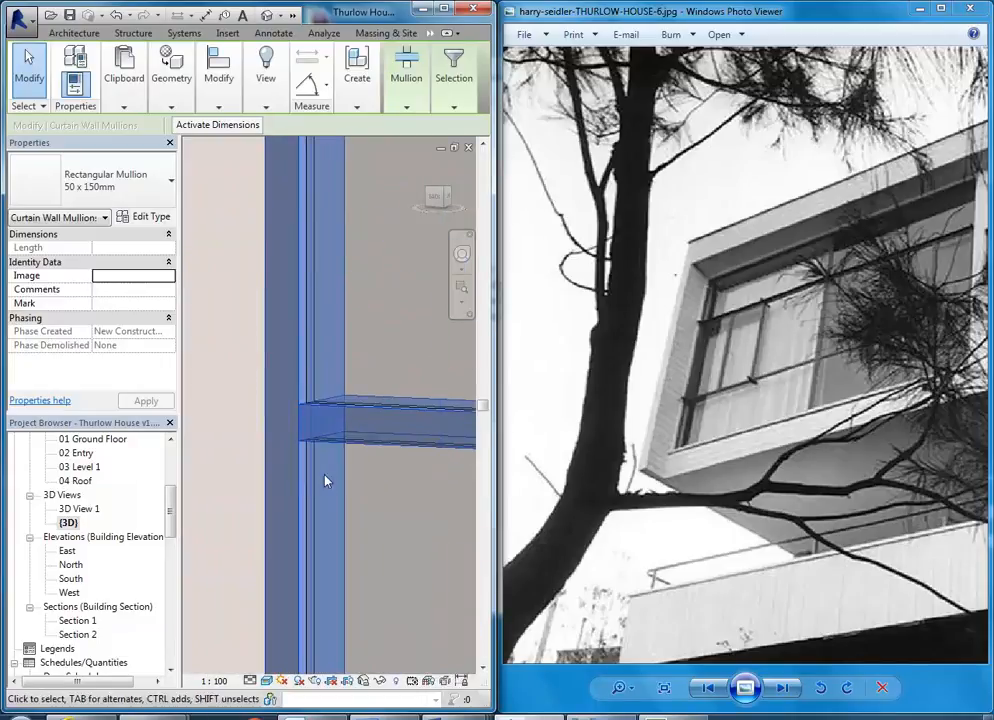
scroll(277, 486, "up", 2)
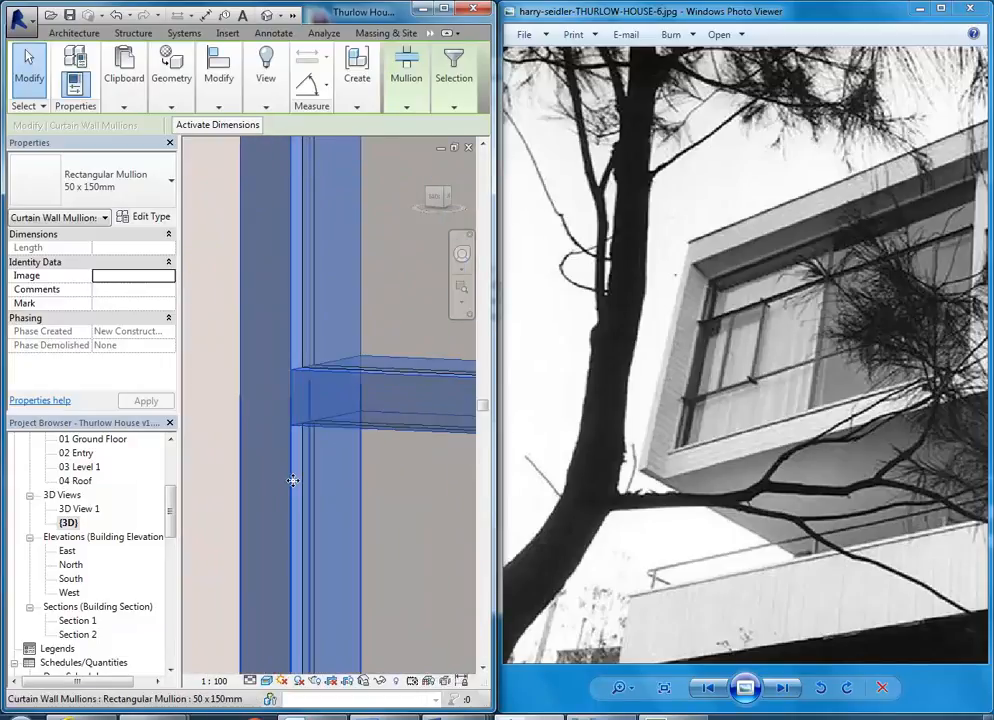
scroll(281, 433, "down", 2)
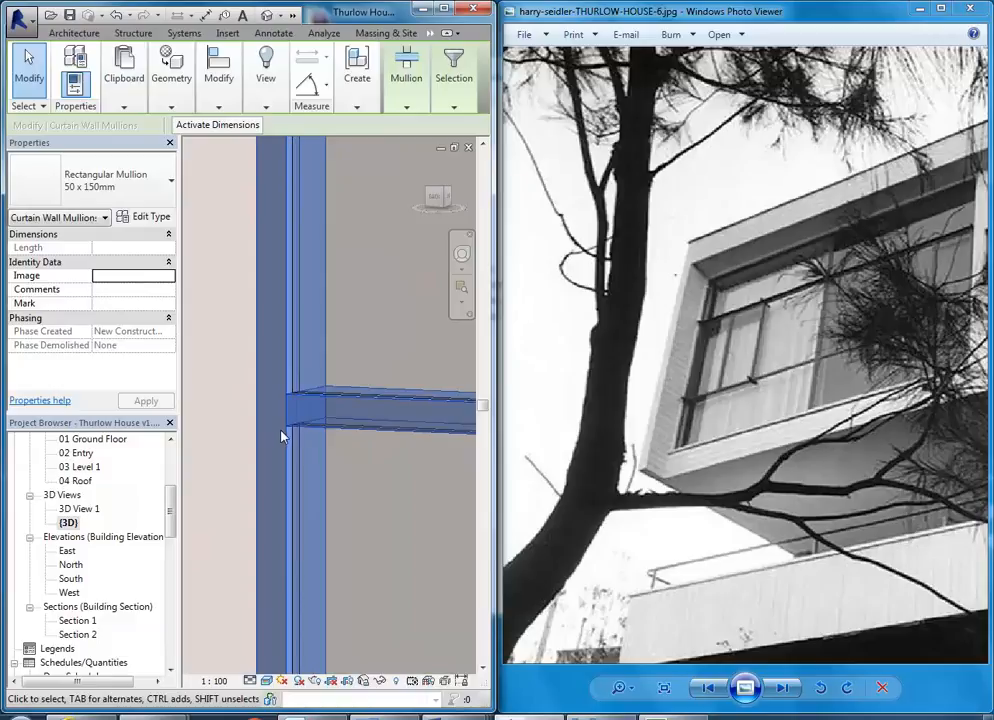
left_click(143, 220)
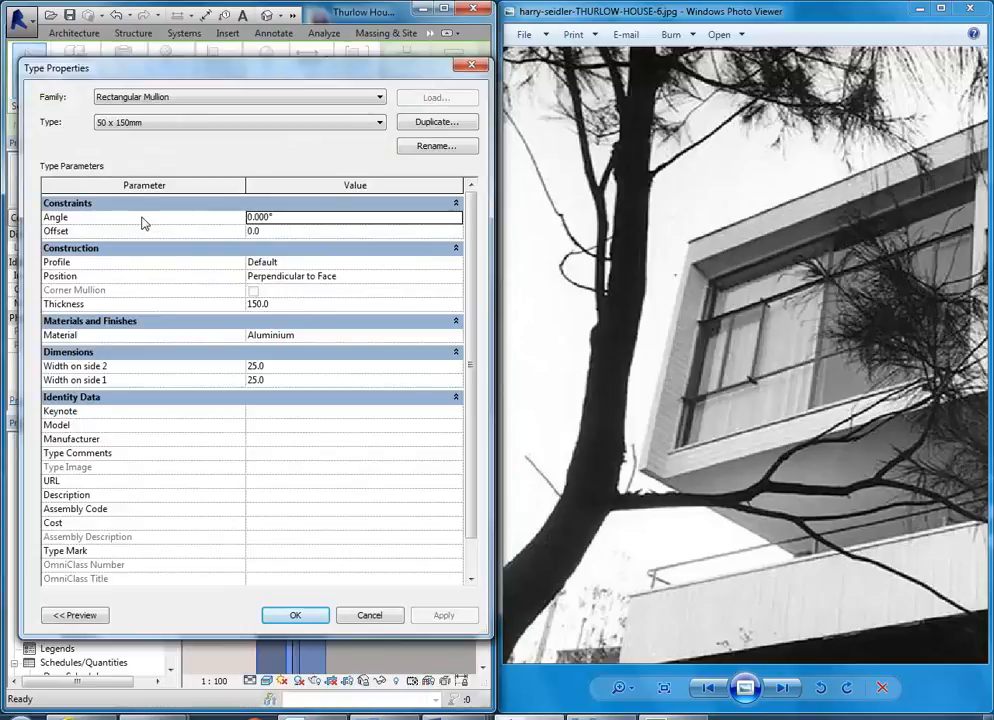
left_click(440, 122)
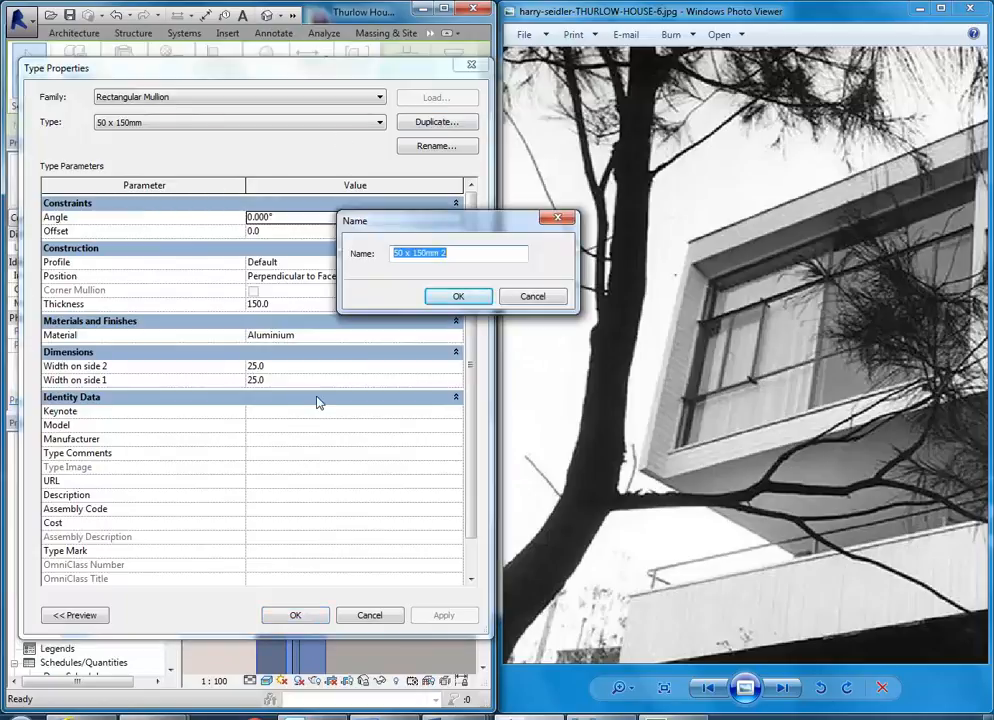
left_click_drag(439, 221, 516, 205)
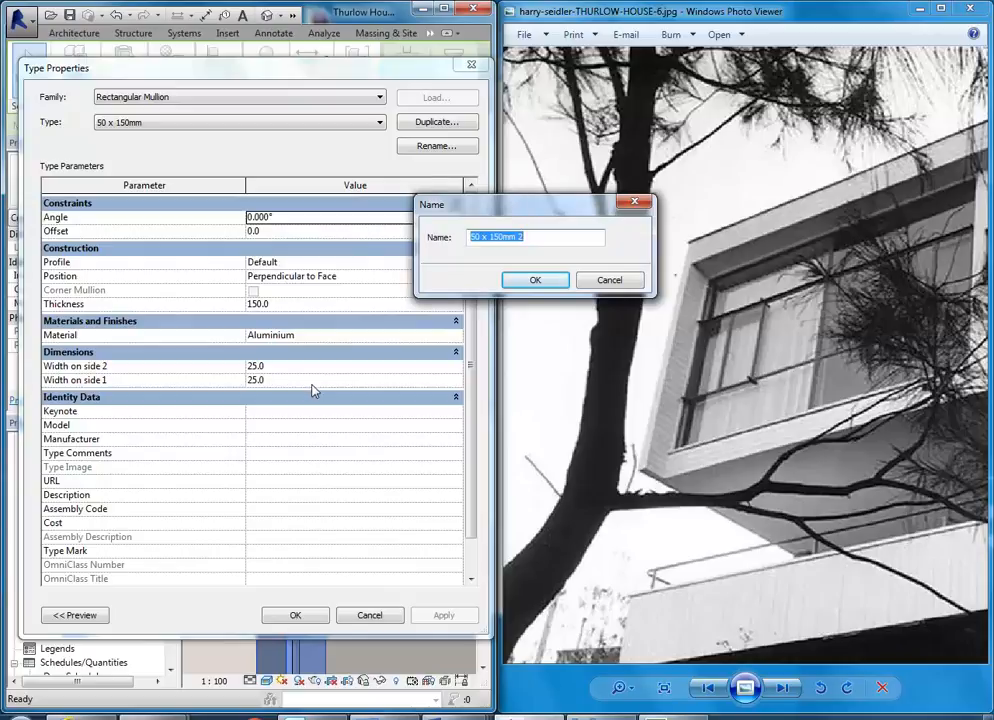
left_click(603, 281)
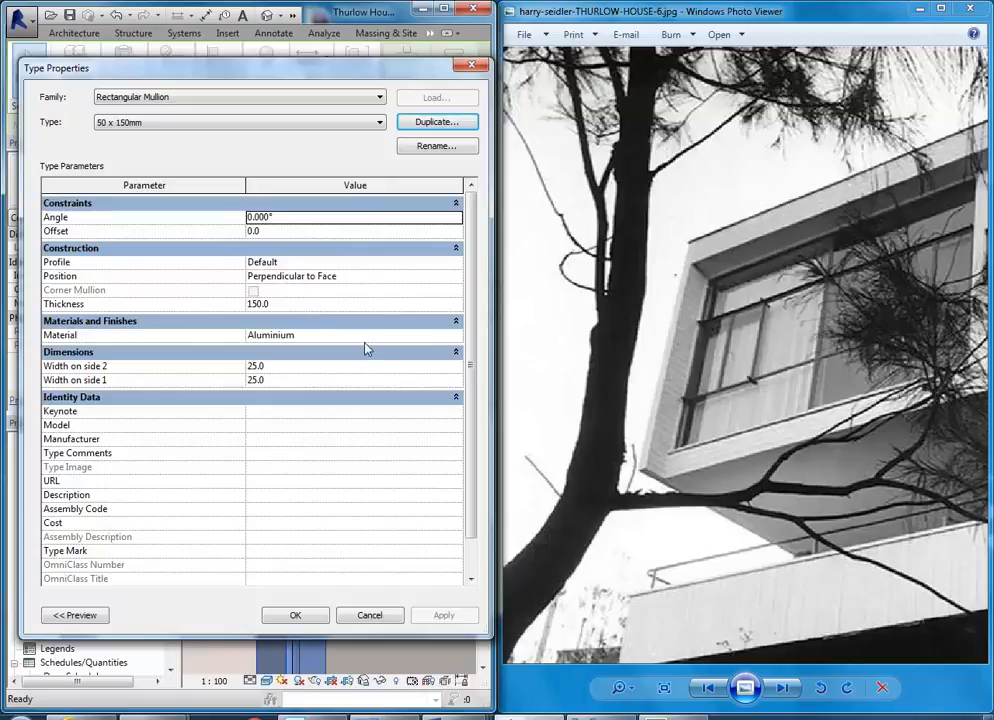
left_click(291, 615)
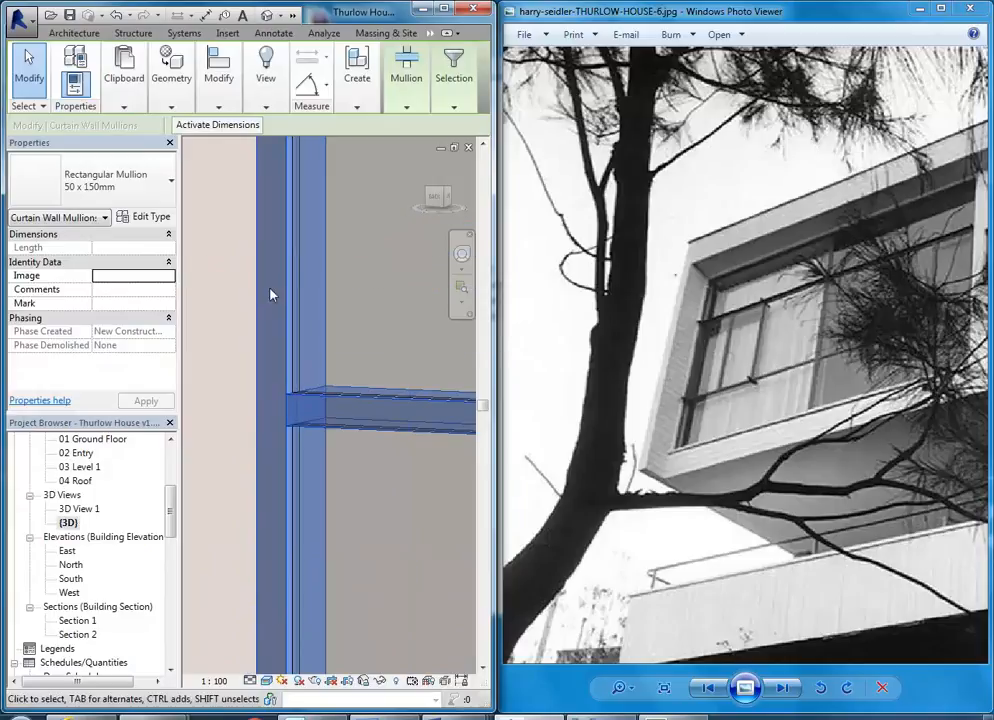
Step: Review the selected mullions across the upper curtain wall and check whether the Unpin tool is available for them
scroll(273, 293, "down", 2)
middle_click_drag(288, 308, 231, 391)
scroll(251, 321, "down", 3)
scroll(253, 342, "down", 2)
middle_click_drag(258, 350, 242, 439)
scroll(231, 434, "down", 1)
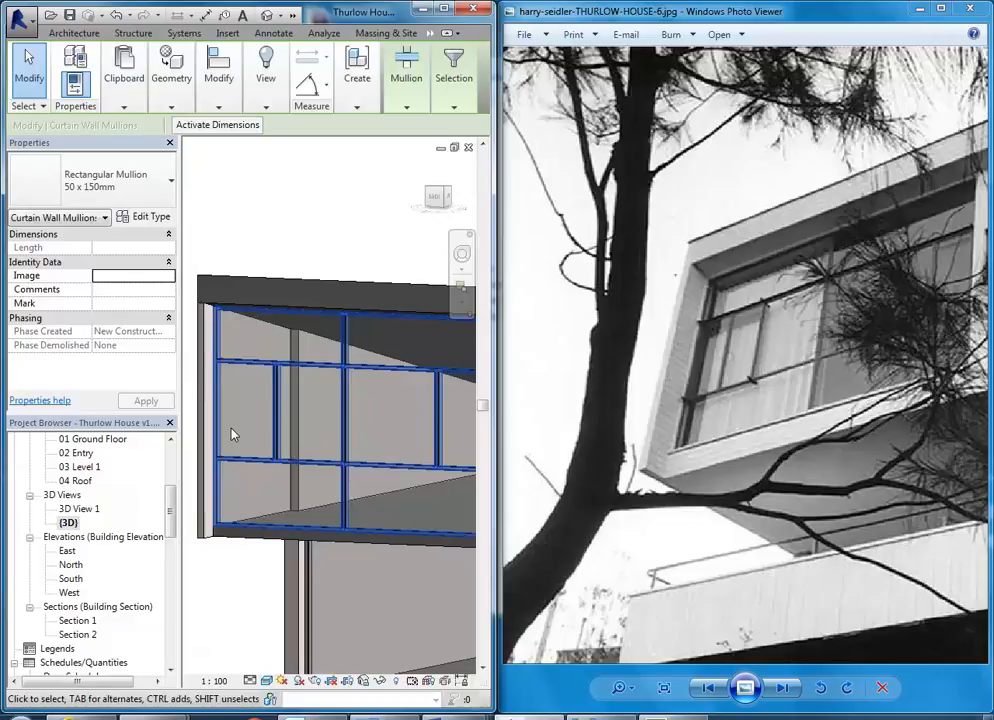
mouse_move(215, 89)
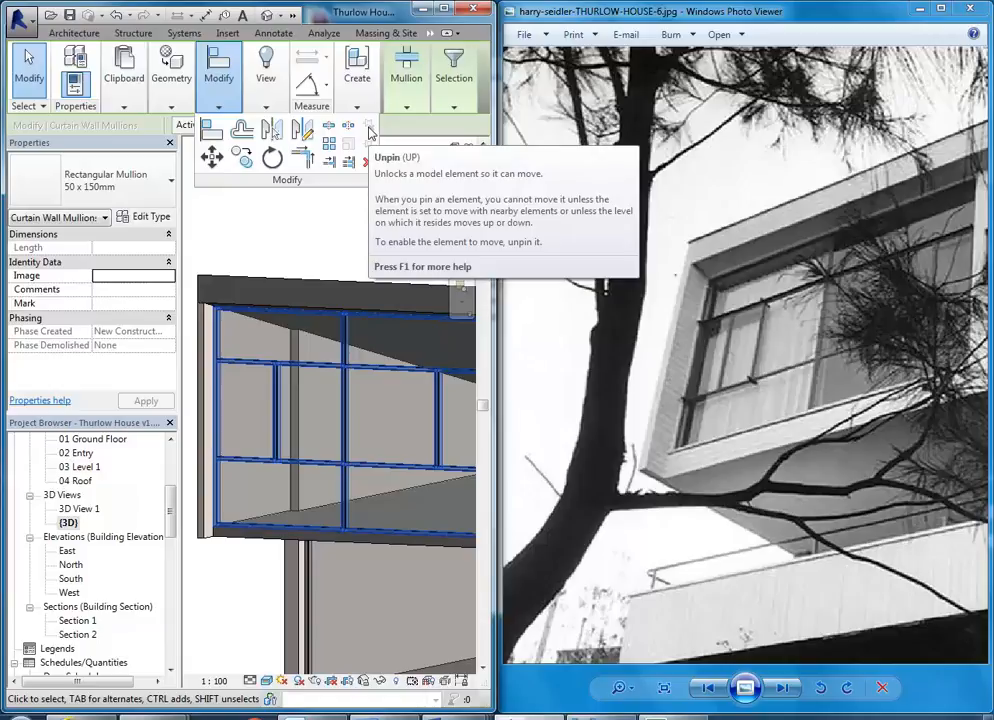
Step: Duplicate the selected mullions' type 50 x 150mm as a new Rectangular Mullion type named "30 x 60mm"
middle_click_drag(280, 305, 267, 356)
scroll(280, 304, "down", 2)
scroll(267, 352, "up", 1)
scroll(262, 354, "up", 1)
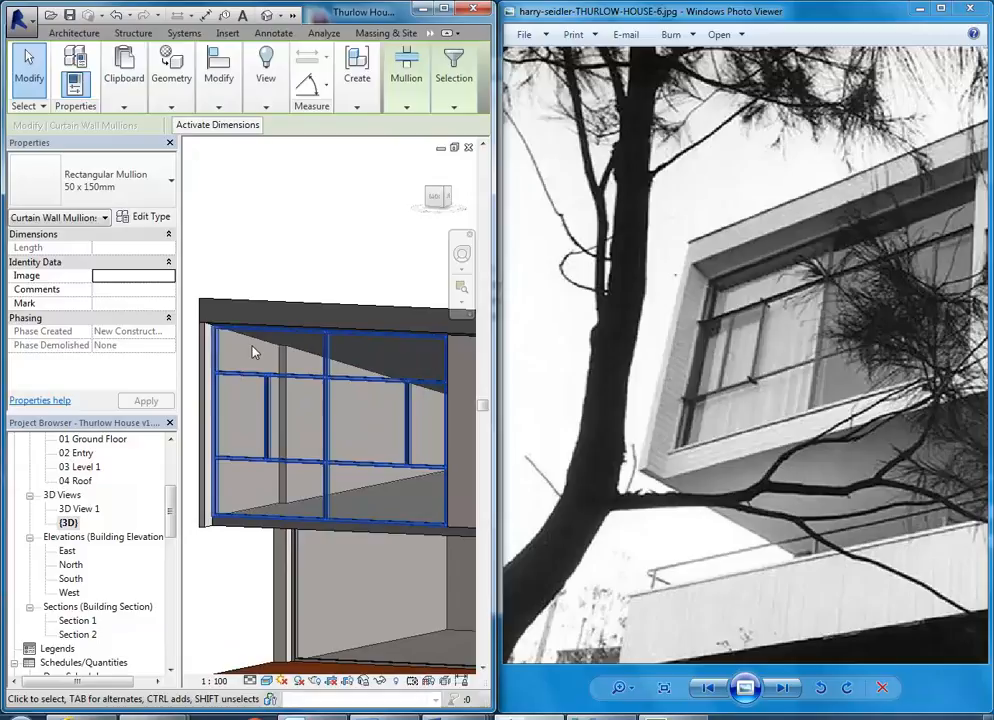
left_click(145, 218)
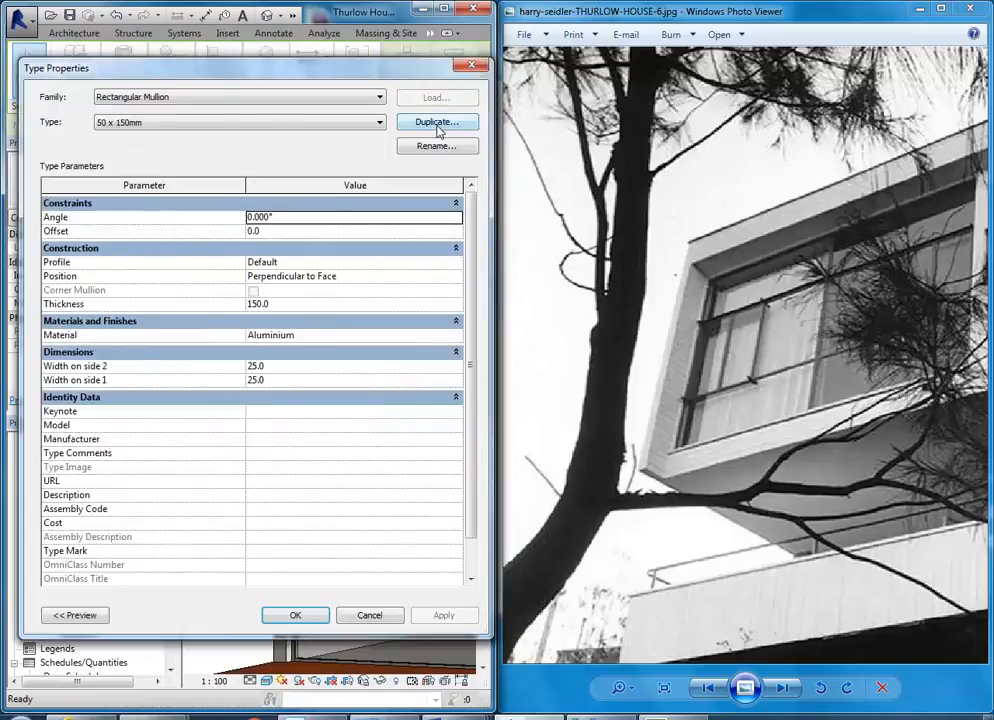
left_click(436, 124)
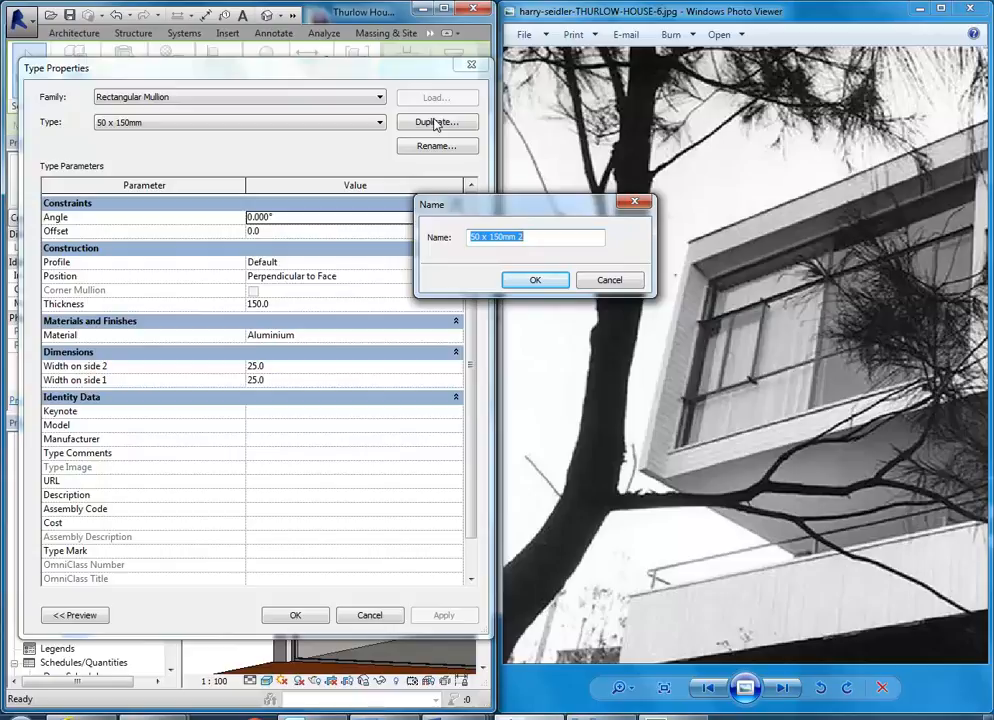
type("3")
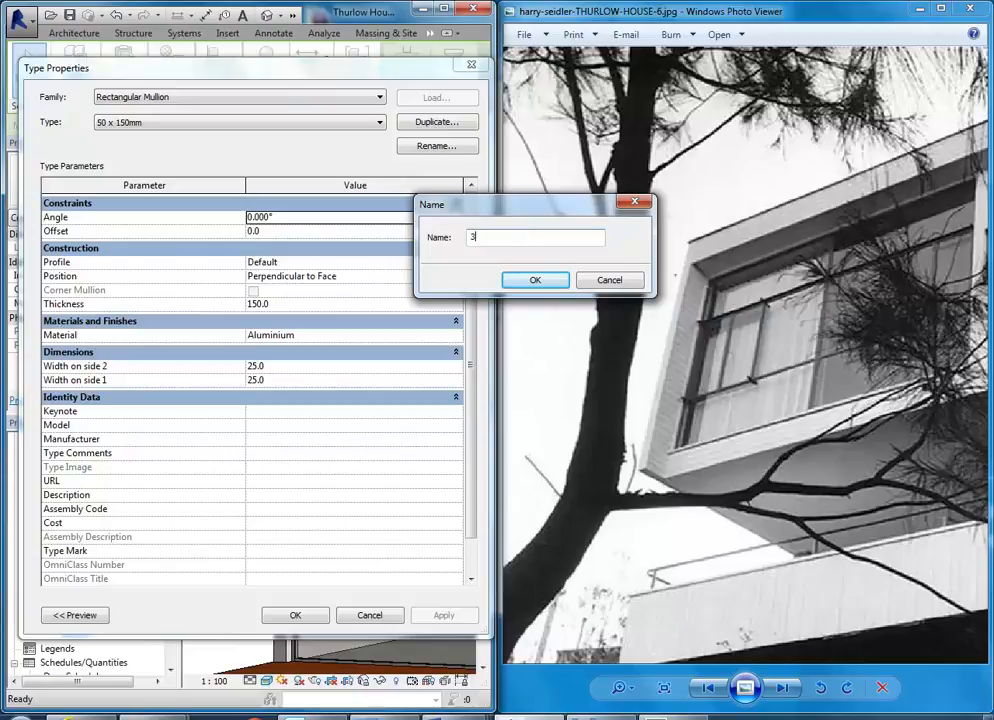
type("0 x 60mm")
left_click_drag(440, 204, 563, 183)
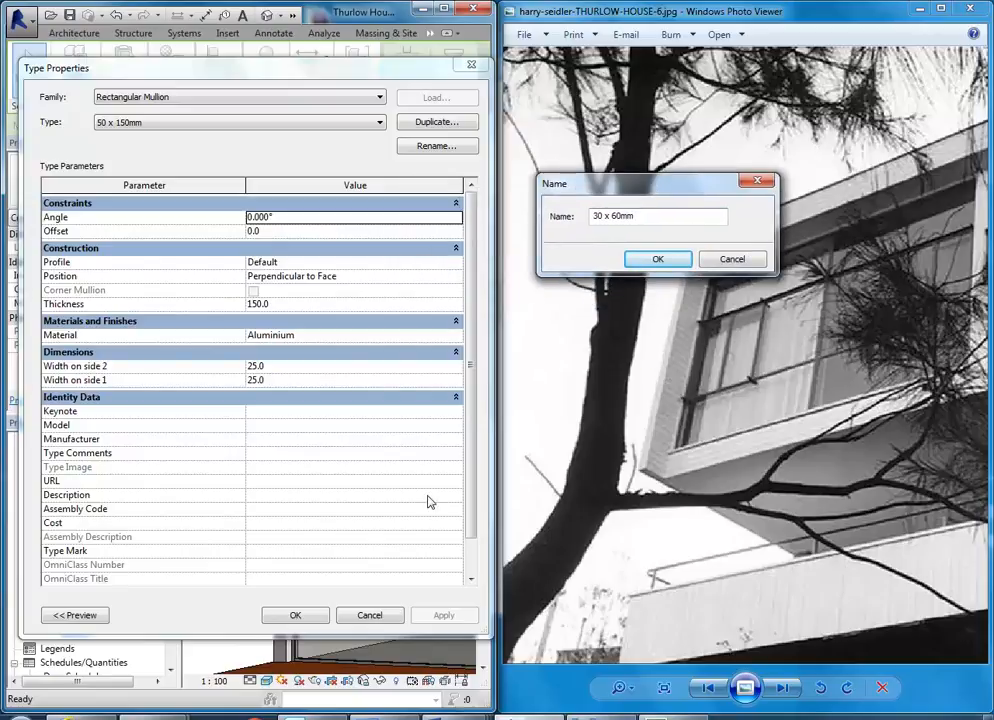
left_click(657, 262)
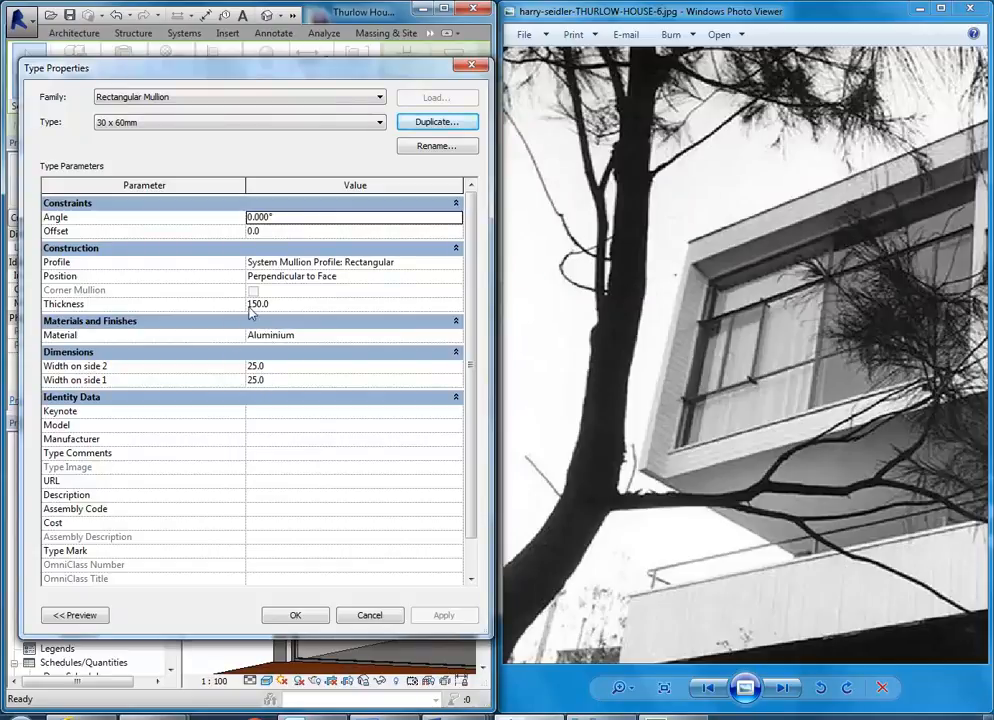
Step: Set the 30 x 60mm mullion type's thickness to 60 and its width on both sides to 15, and accept the type changes
left_click(288, 306)
double_click(288, 304)
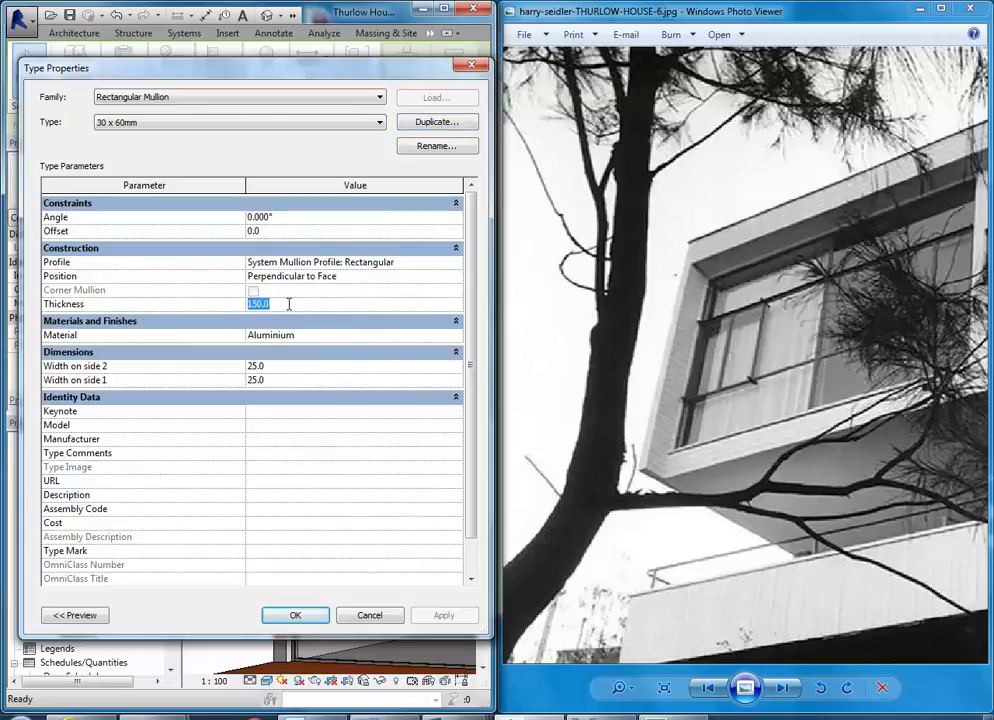
type("60")
left_click(290, 368)
left_click(280, 377)
left_click(279, 368)
type("15")
left_click(279, 381)
type("15")
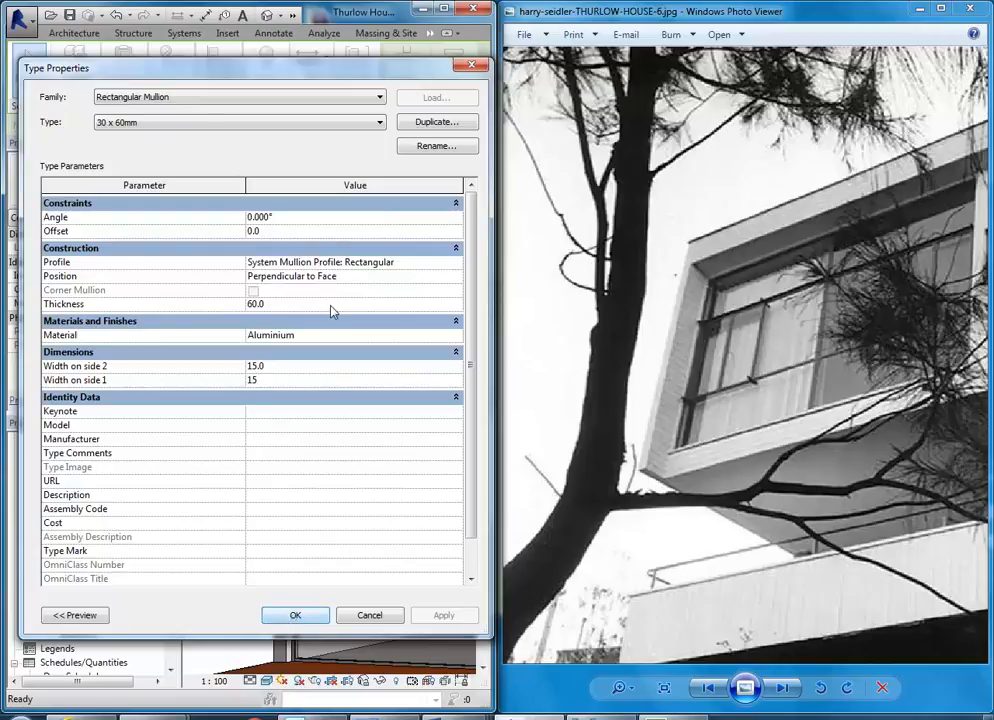
left_click(322, 306)
left_click(305, 382)
double_click(305, 382)
left_click(297, 616)
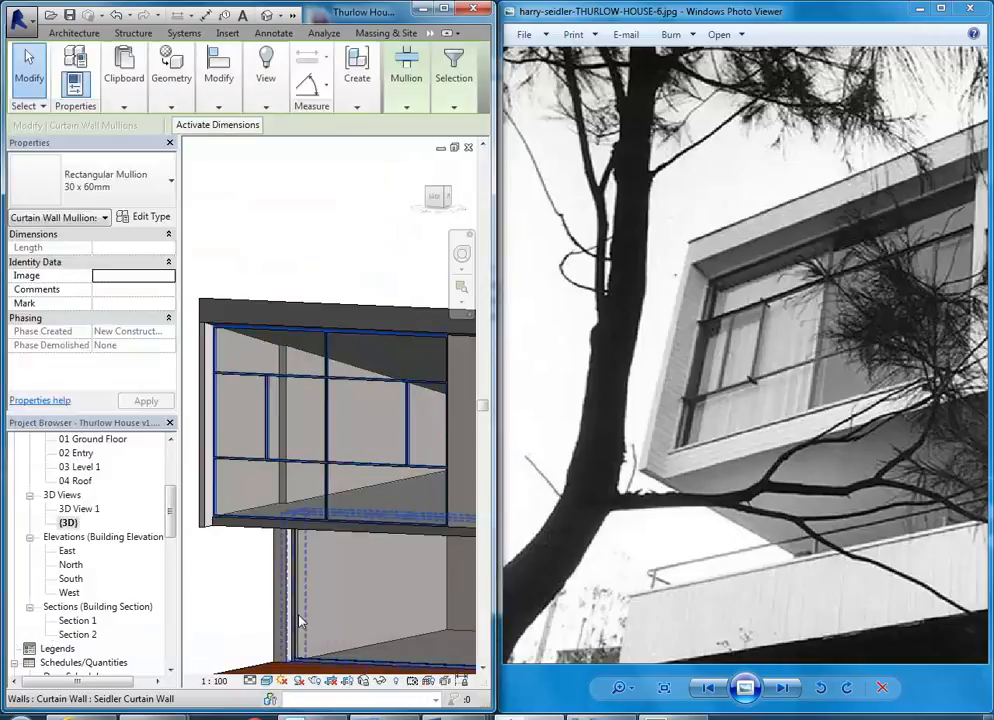
Step: Clear the selection and inspect the slimmer mullions of the upper curtain wall up close and from above
scroll(240, 420, "up", 6)
scroll(260, 350, "up", 2)
key("Escape")
scroll(366, 470, "down", 3)
scroll(300, 400, "up", 4)
scroll(331, 360, "down", 5)
middle_click_drag(331, 400, 294, 476, "shift")
Step: Open the 03 Level 1 floor plan and examine the mullion where the curtain wall meets the side wall
left_click_drag(172, 514, 172, 470)
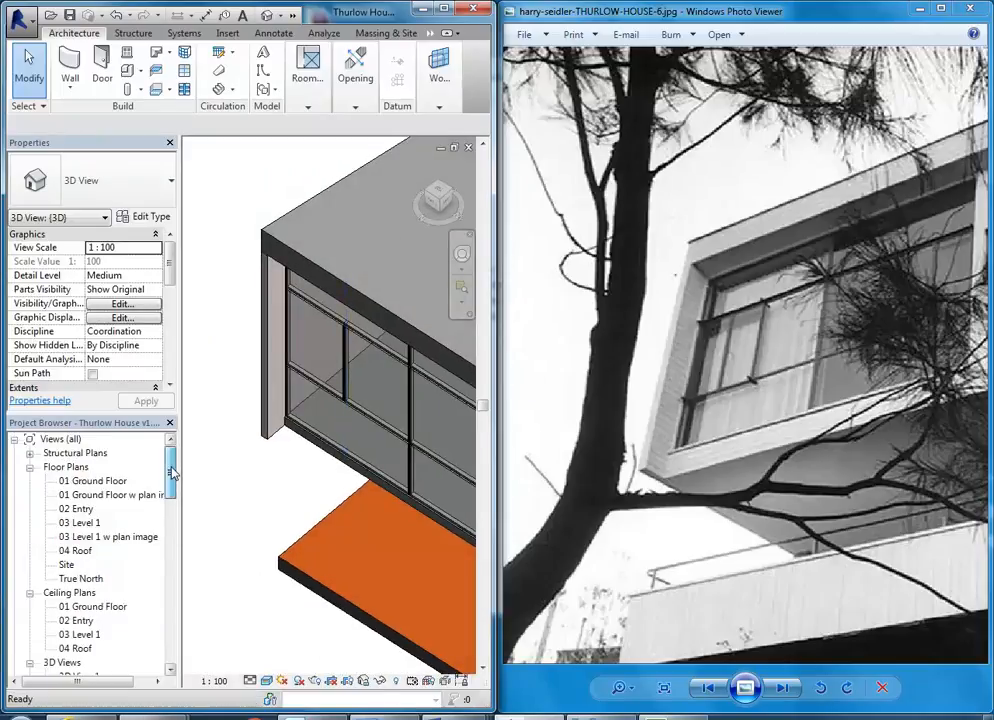
double_click(80, 522)
scroll(218, 407, "down", 2)
scroll(364, 436, "down", 1)
middle_click_drag(364, 436, 224, 450)
scroll(321, 393, "up", 6)
scroll(318, 405, "up", 3)
middle_click_drag(318, 406, 282, 445)
scroll(329, 448, "up", 6)
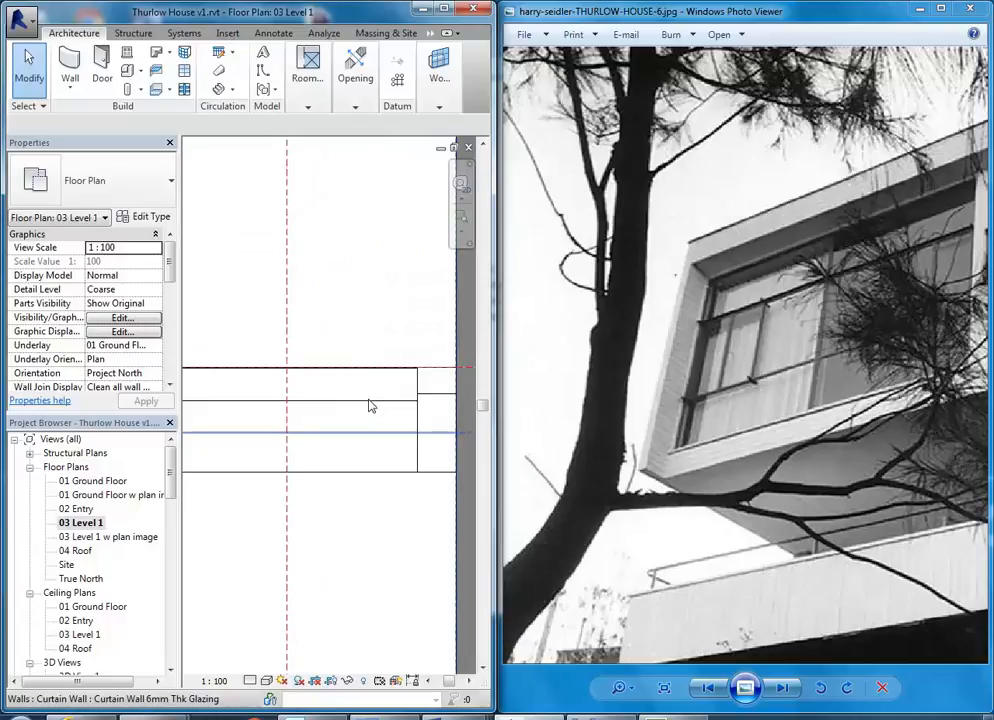
middle_click_drag(369, 407, 291, 400)
scroll(291, 400, "up", 2)
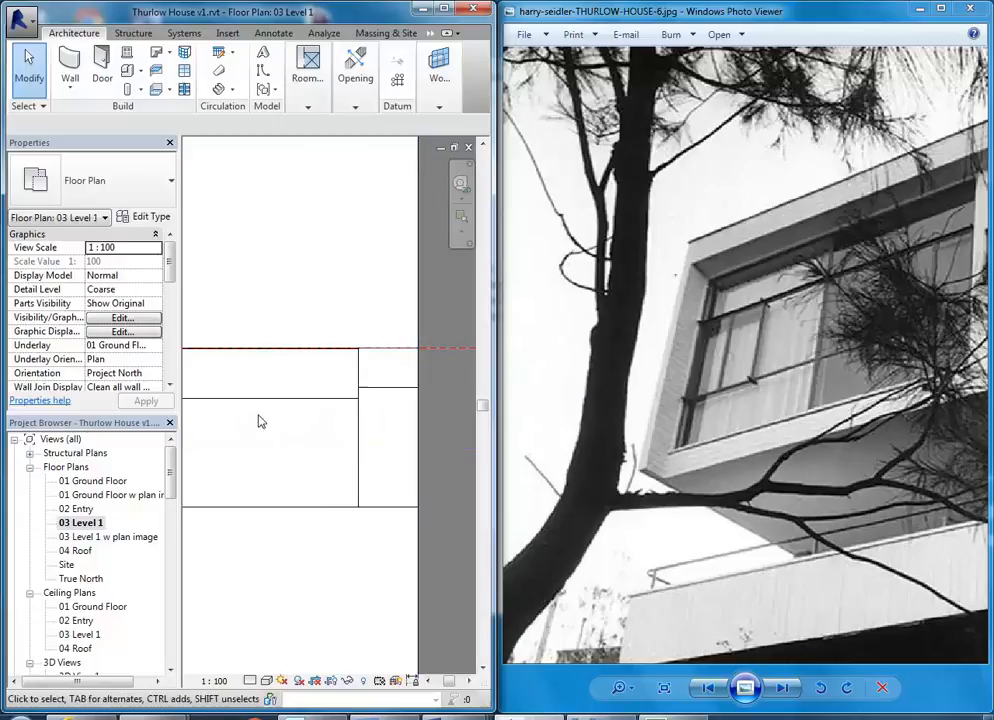
scroll(358, 400, "up", 2)
scroll(358, 400, "up", 2)
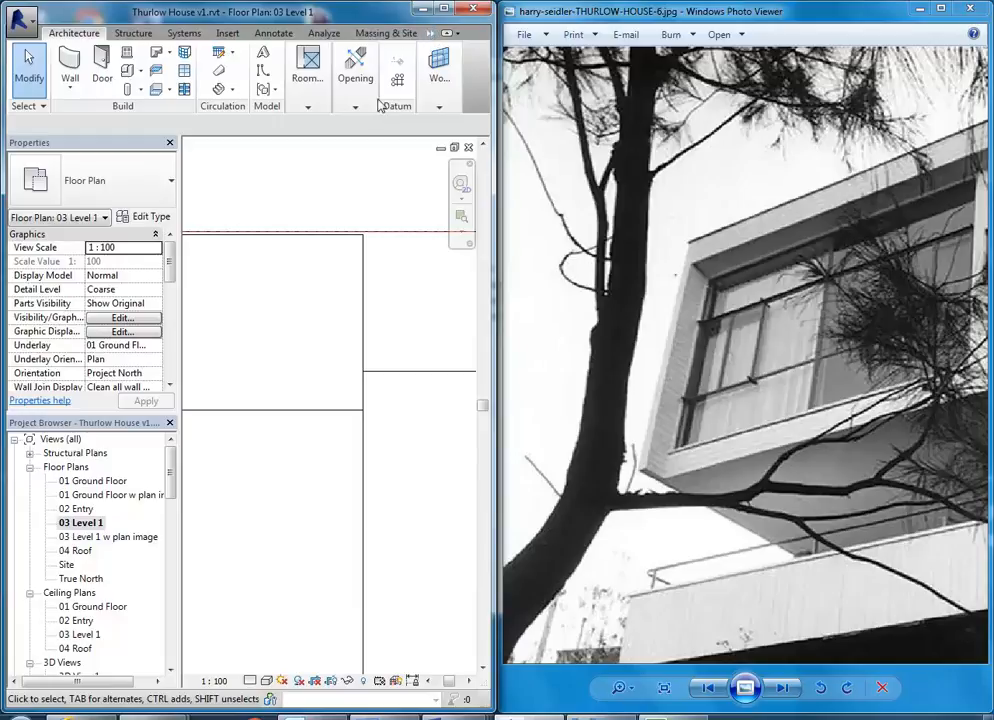
Step: Maximize the Revit window and examine the curtain wall's end and intermediate mullions in plan with thick lines shown
double_click(345, 8)
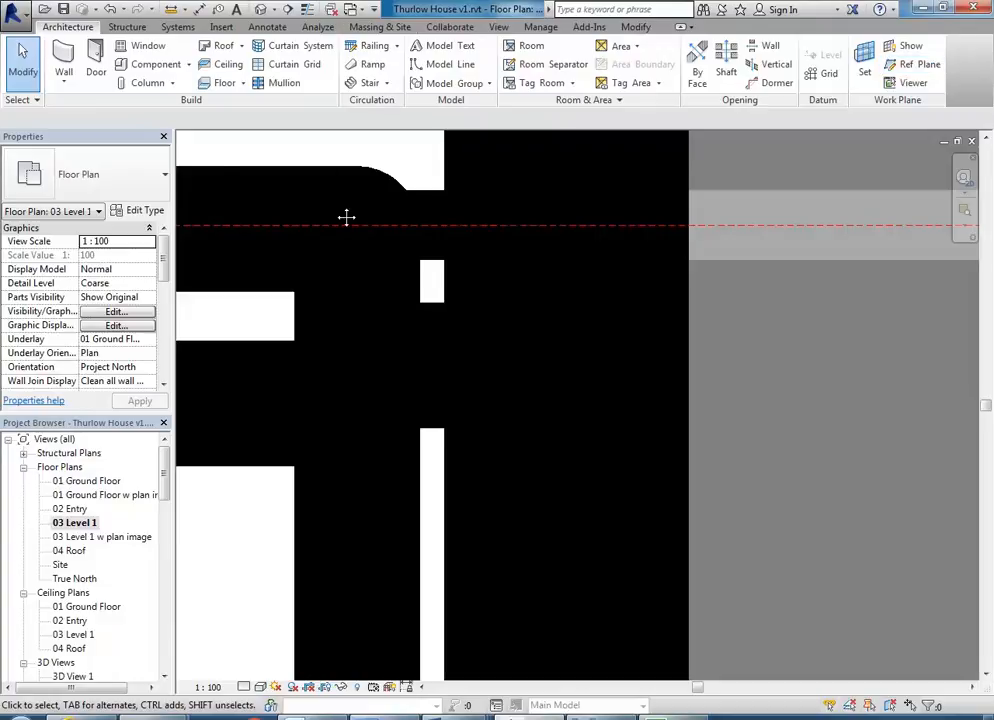
scroll(486, 290, "down", 5)
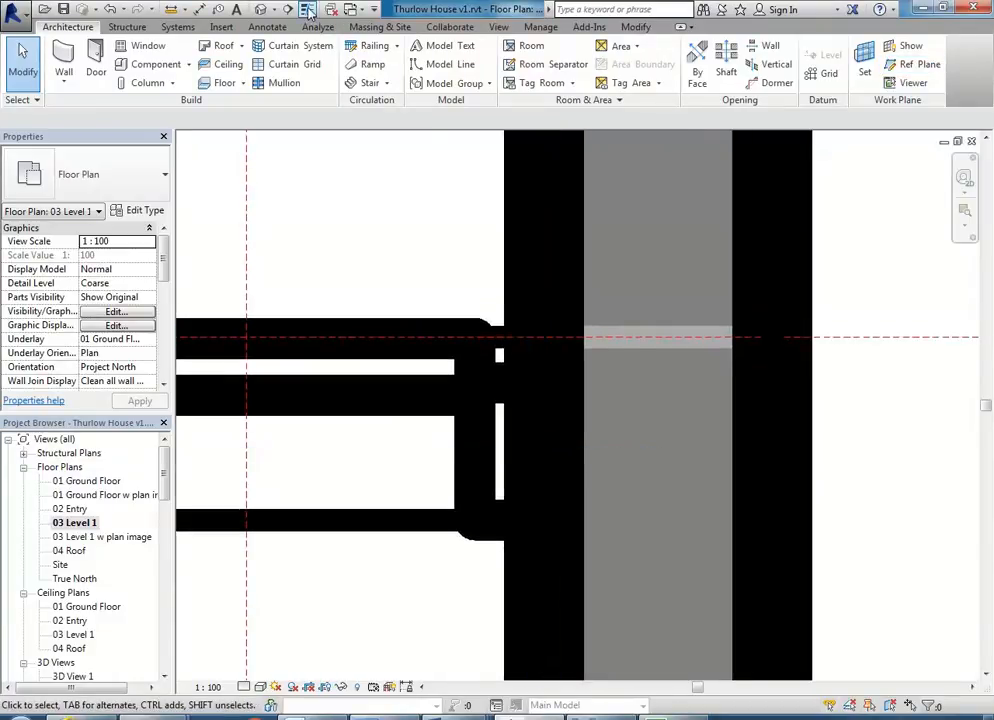
scroll(437, 470, "down", 2)
middle_click_drag(437, 470, 518, 420)
scroll(557, 404, "up", 5)
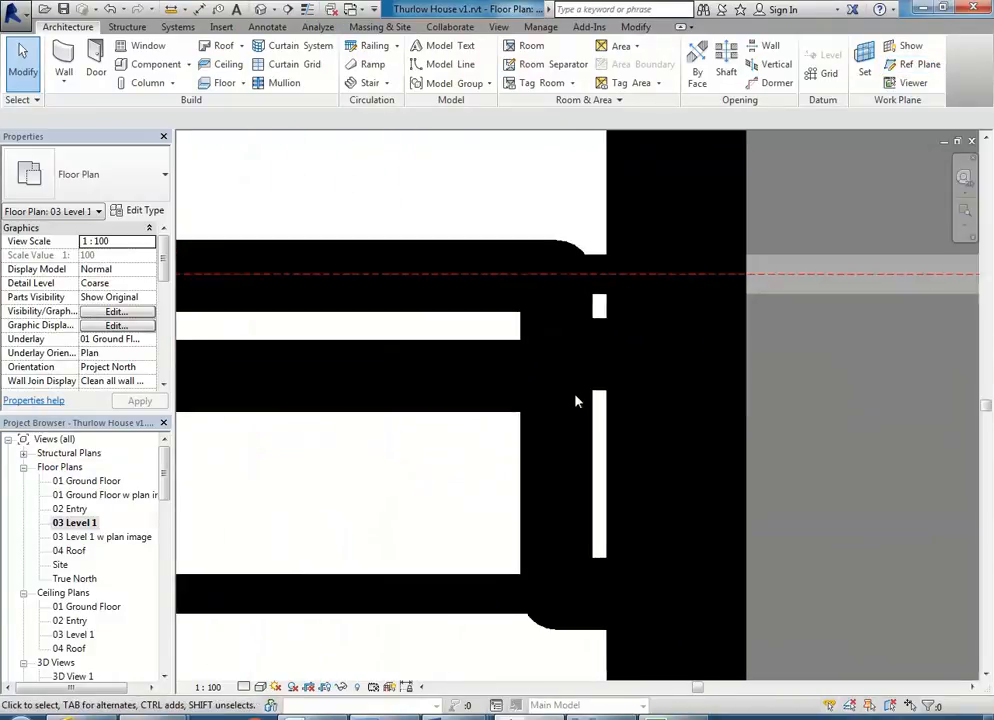
scroll(492, 378, "down", 5)
middle_click_drag(492, 446, 612, 493)
middle_click_drag(501, 499, 698, 437)
scroll(548, 450, "down", 2)
scroll(379, 373, "up", 3)
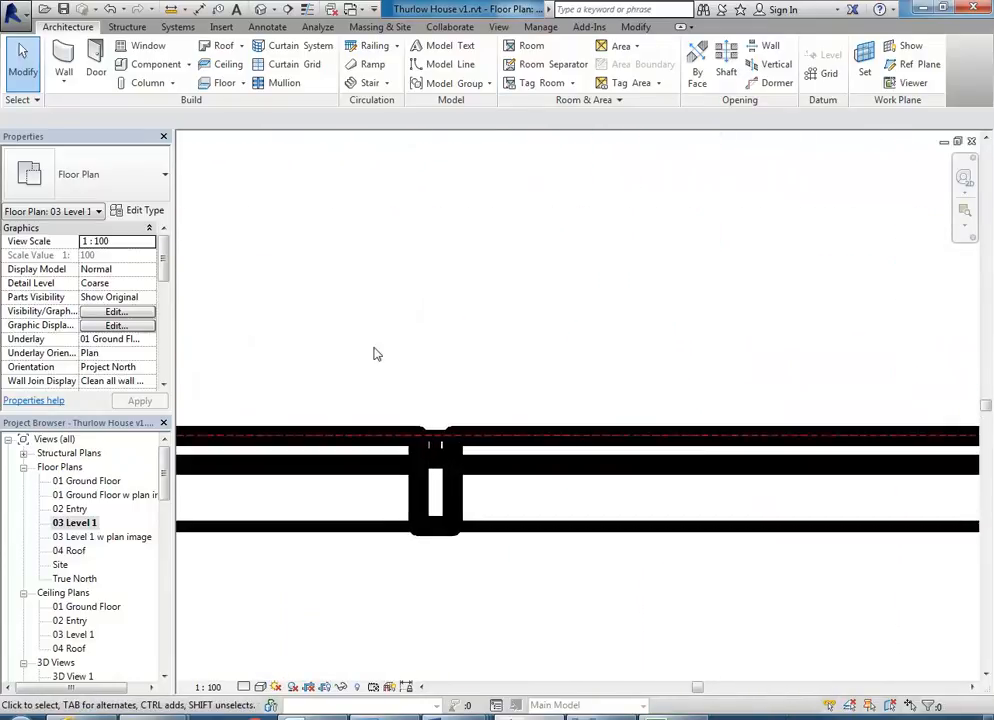
Step: Toggle the Thin Lines display repeatedly to compare how the intermediate mullion is drawn in plan
left_click(307, 9)
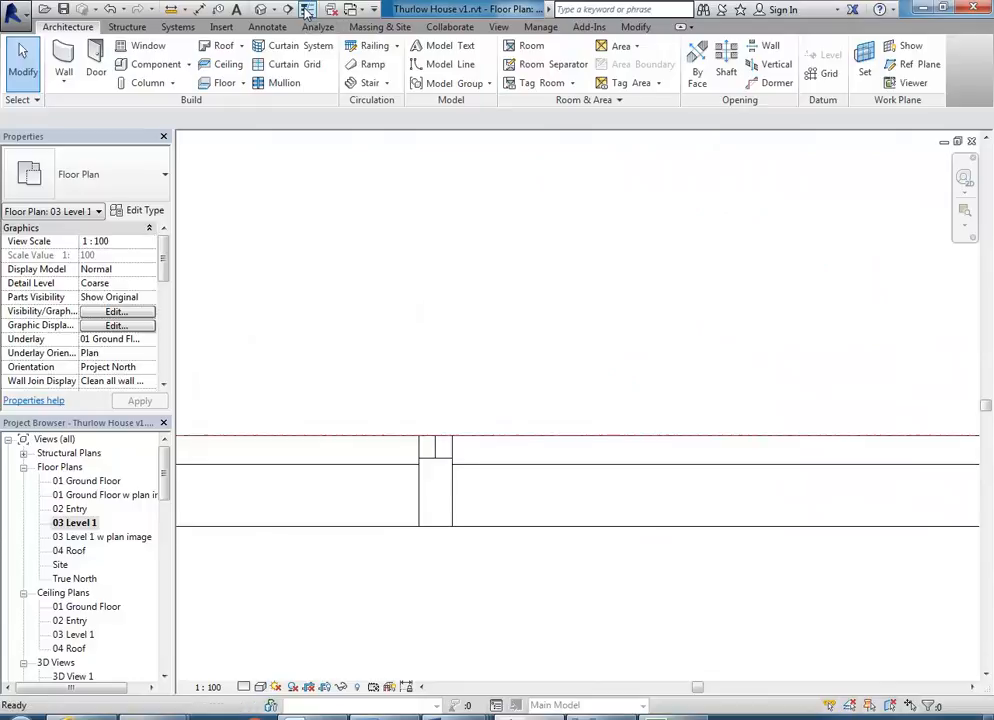
left_click(307, 9)
left_click(307, 9)
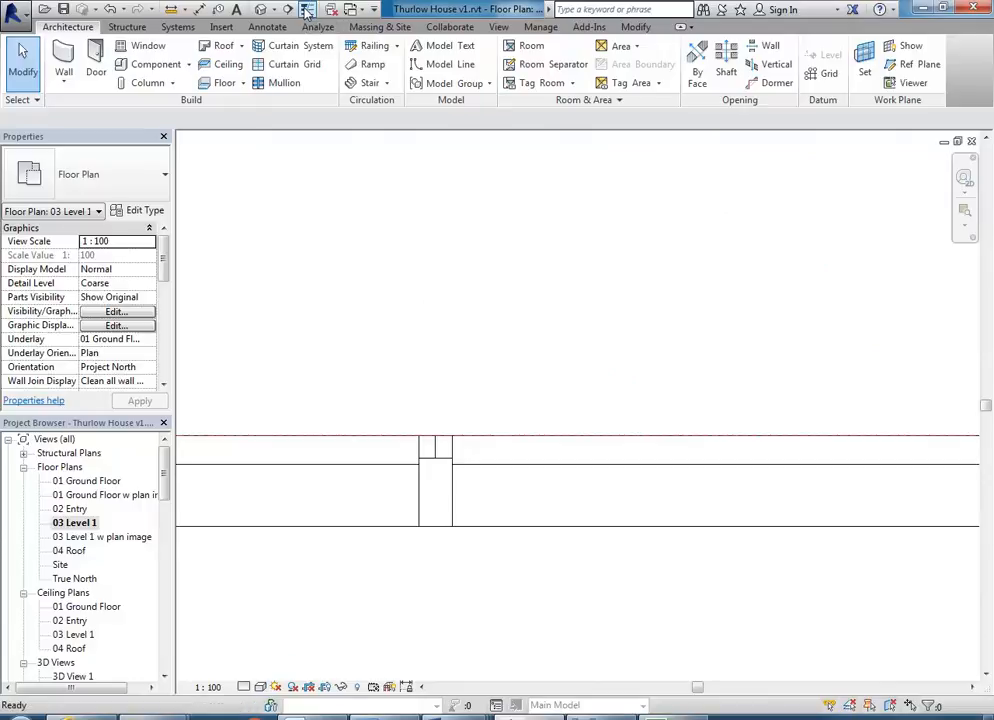
left_click(307, 9)
left_click(307, 9)
left_click(307, 9)
Step: Inspect the stretch of curtain wall beside the intermediate mullion in plan, cycling the highlight through its overlapping elements
scroll(340, 332, "down", 3)
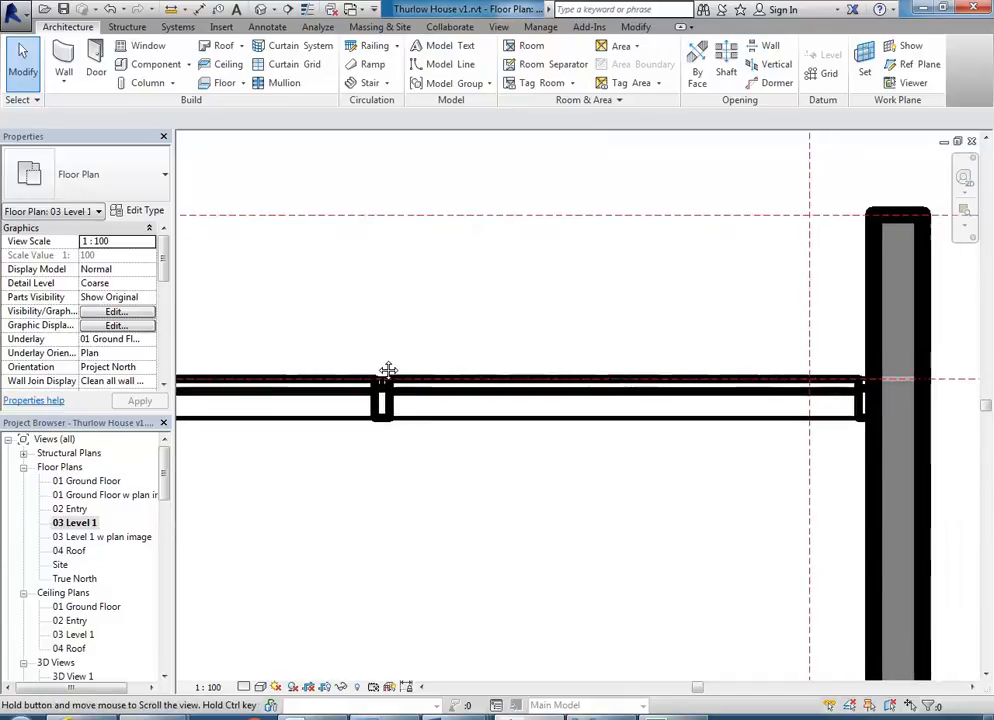
middle_click_drag(385, 380, 588, 402)
scroll(497, 413, "up", 2)
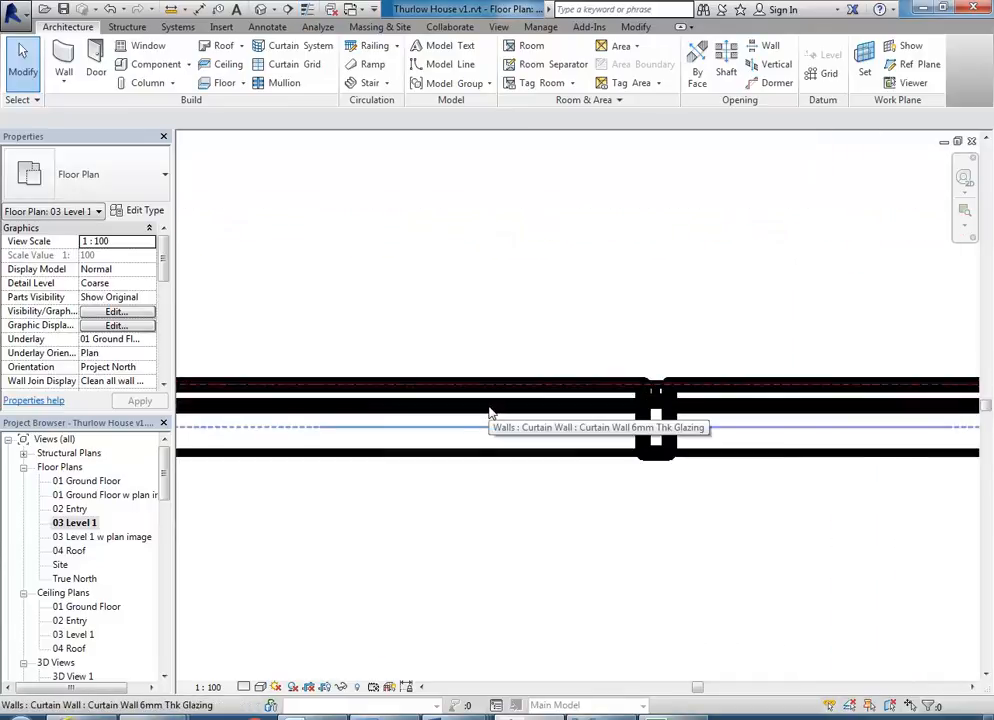
key("Tab")
key("Tab")
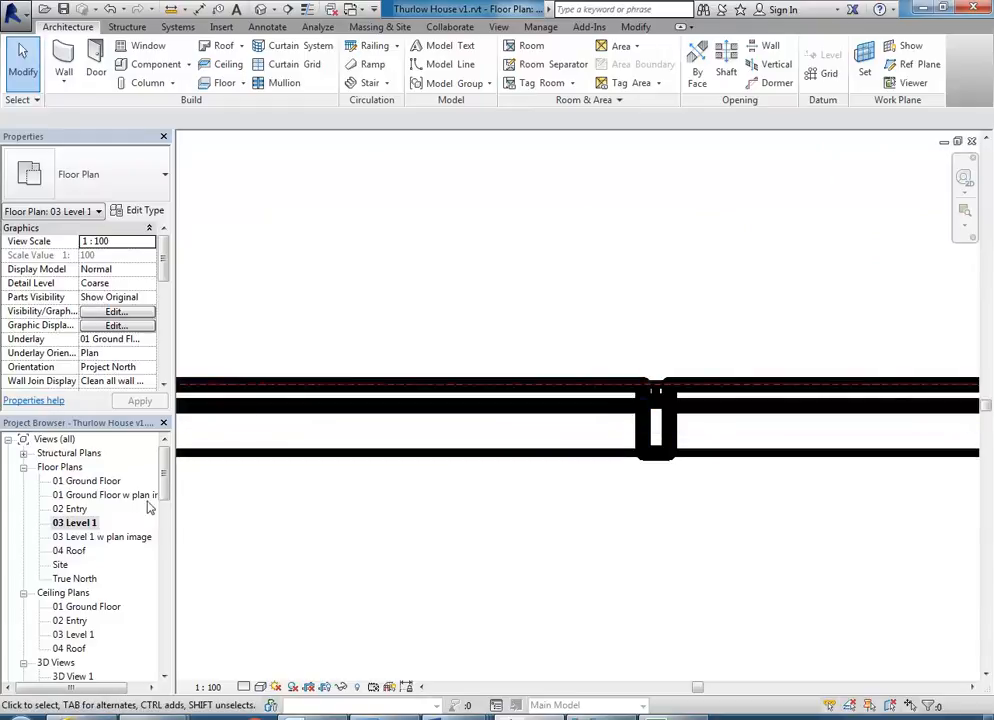
Step: Return to the {3D} view and orbit to a close outside view of the upper curtain wall
scroll(147, 541, "down", 5)
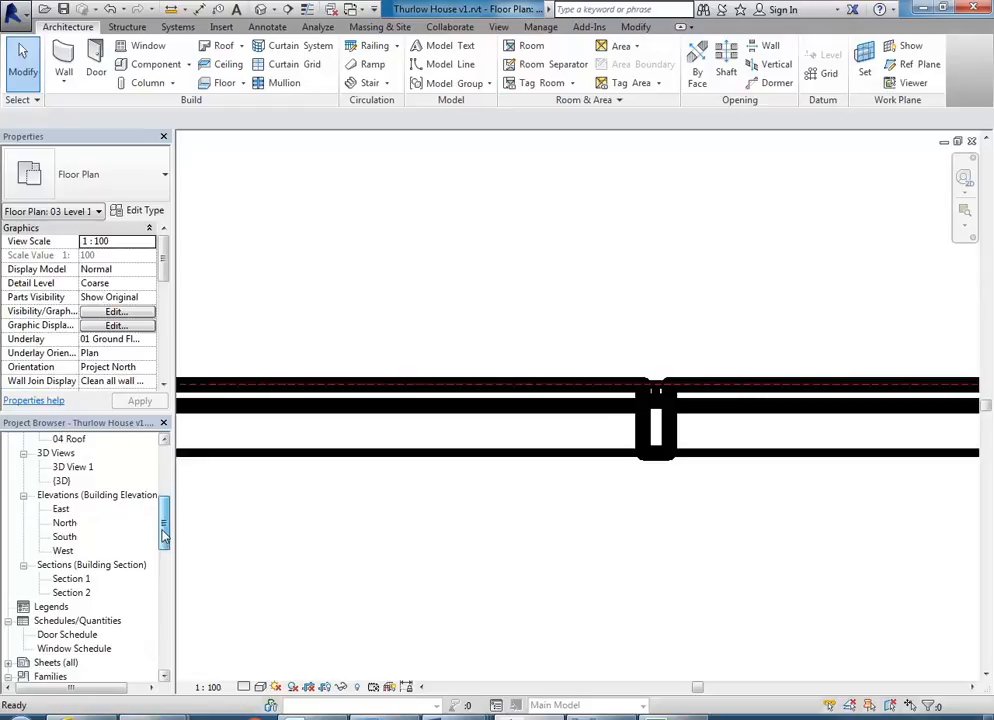
scroll(58, 519, "up", 1)
double_click(60, 521)
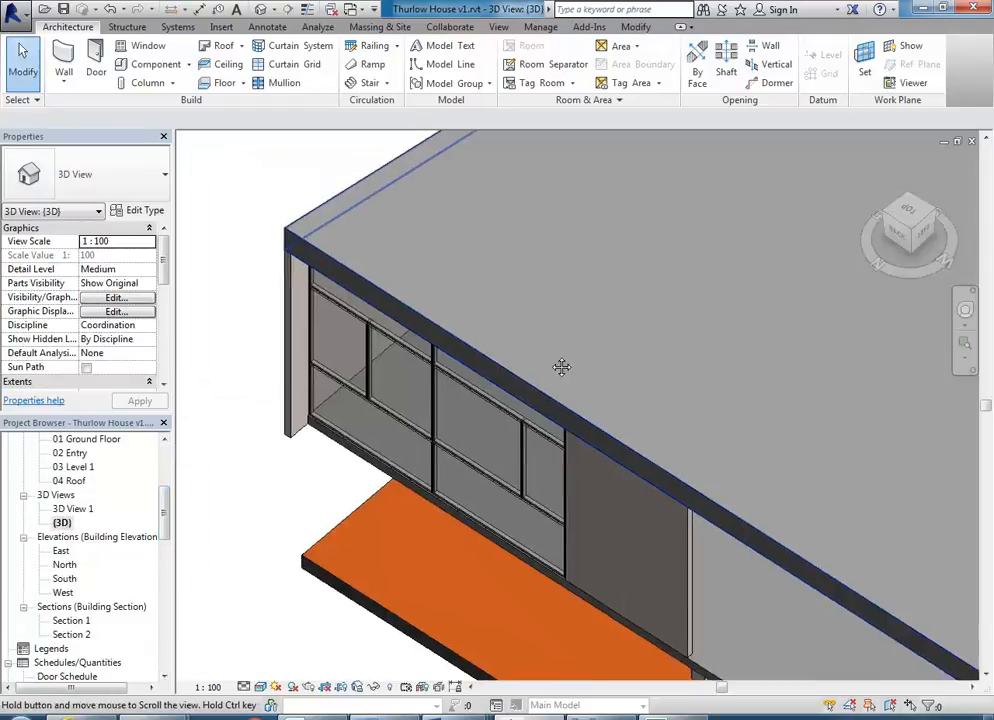
mouse_move(406, 406)
middle_mouse_down("shift")
mouse_move(442, 371)
mouse_move(408, 384)
middle_mouse_up("shift")
scroll(400, 340, "up", 3)
middle_click_drag(398, 328, 366, 359, "shift")
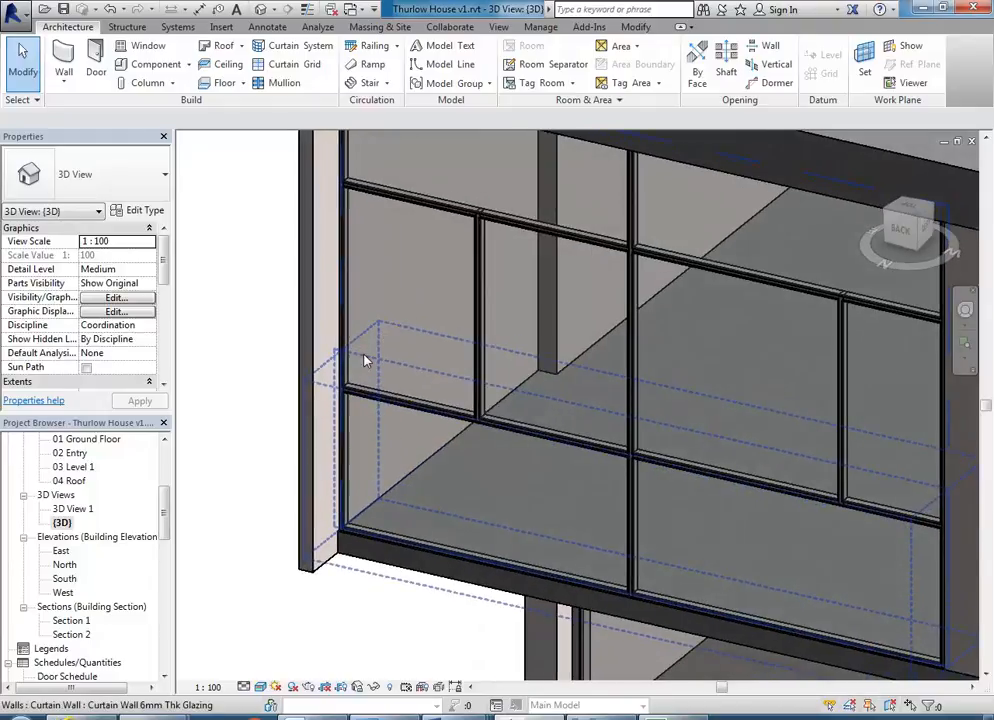
Step: Examine the end mullion's joint up close, and select the adjoining glazed panel in the middle row to view its properties
scroll(340, 390, "up", 3)
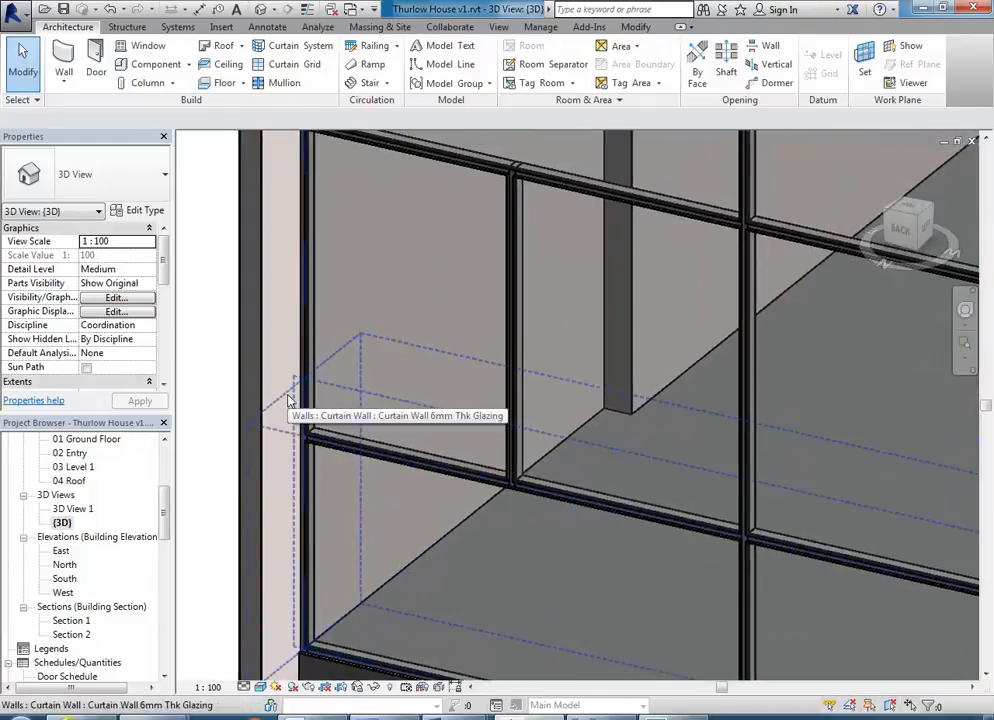
scroll(316, 472, "up", 5)
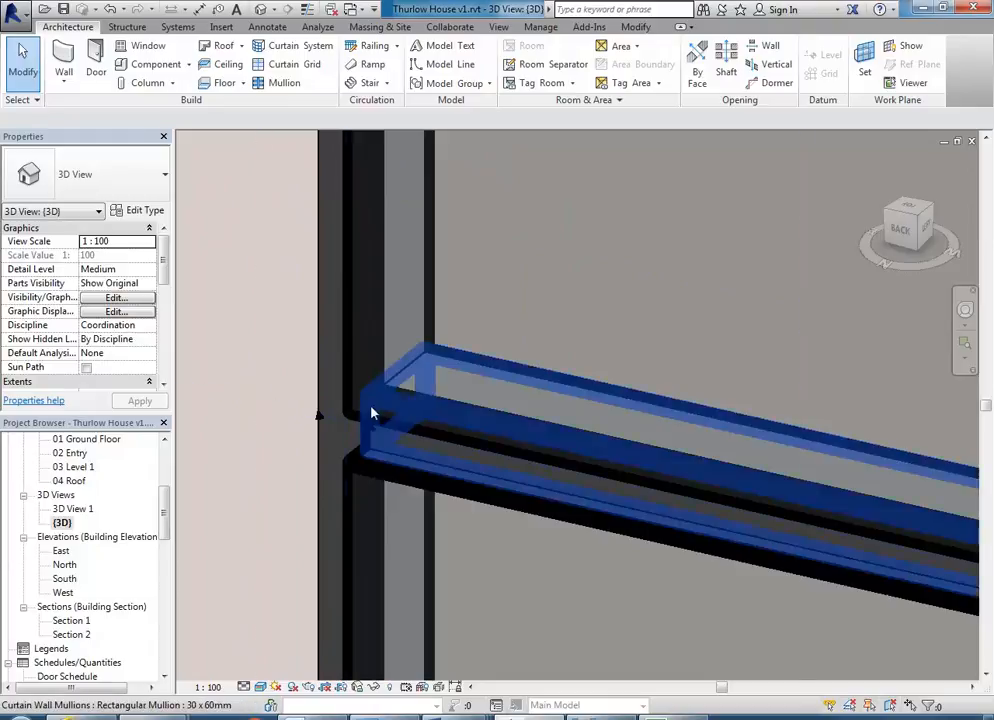
scroll(368, 407, "down", 3)
scroll(372, 412, "down", 3)
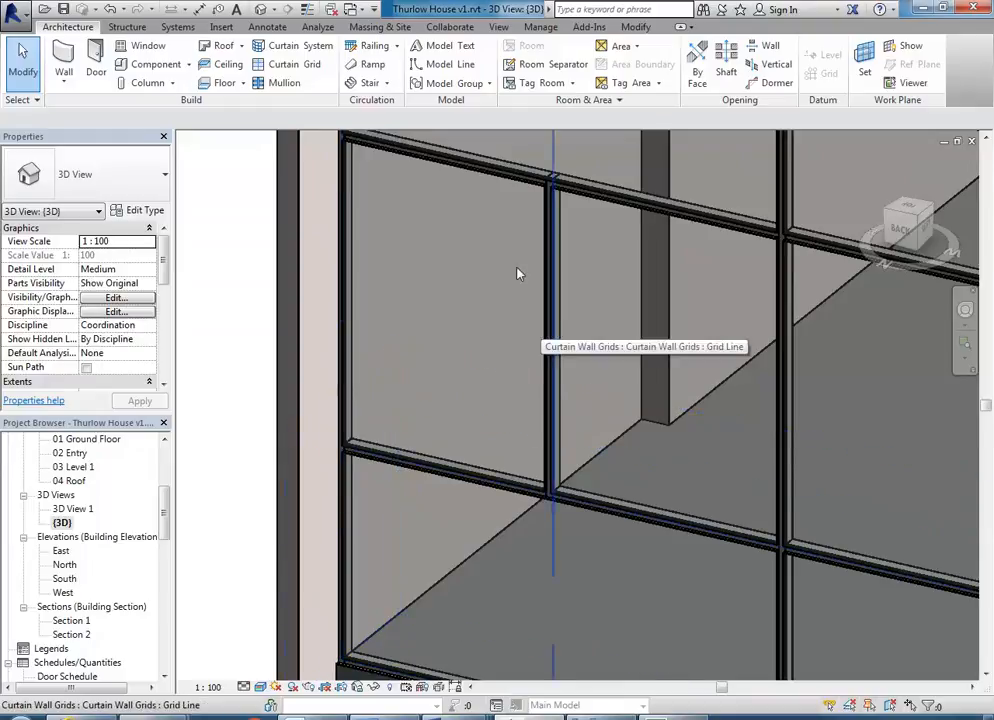
key("Tab")
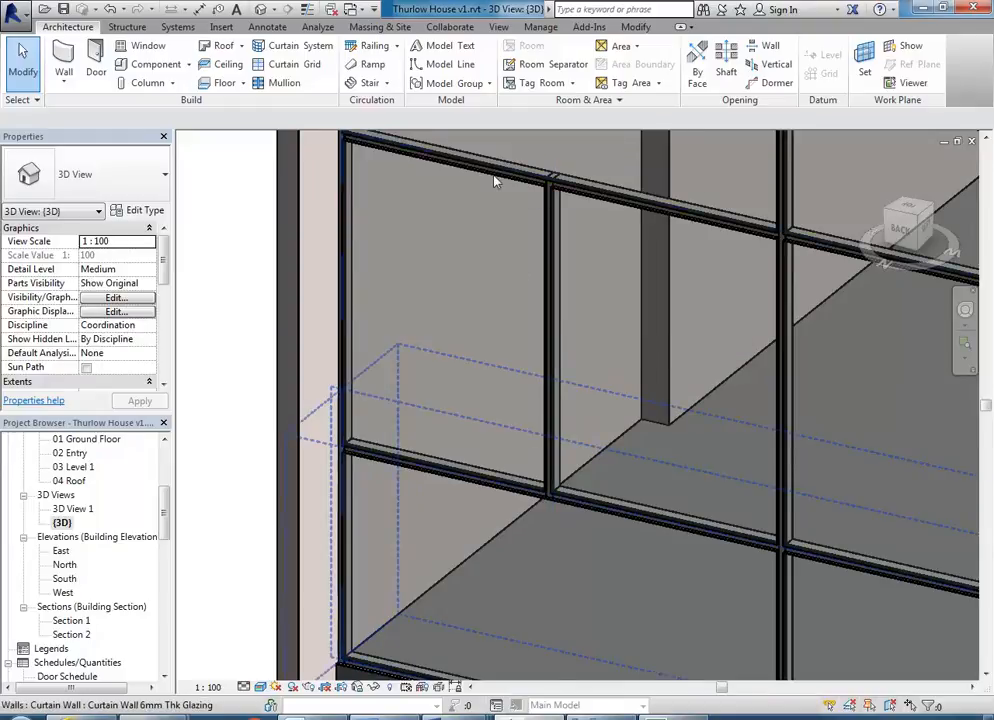
key("Tab")
key("Tab")
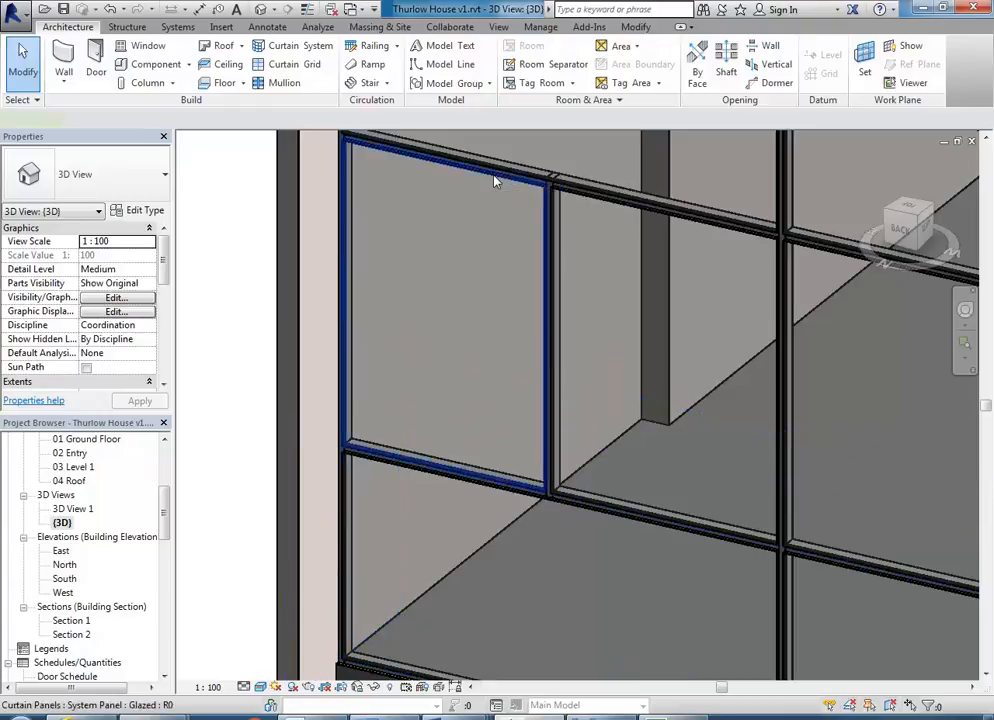
left_click(494, 180)
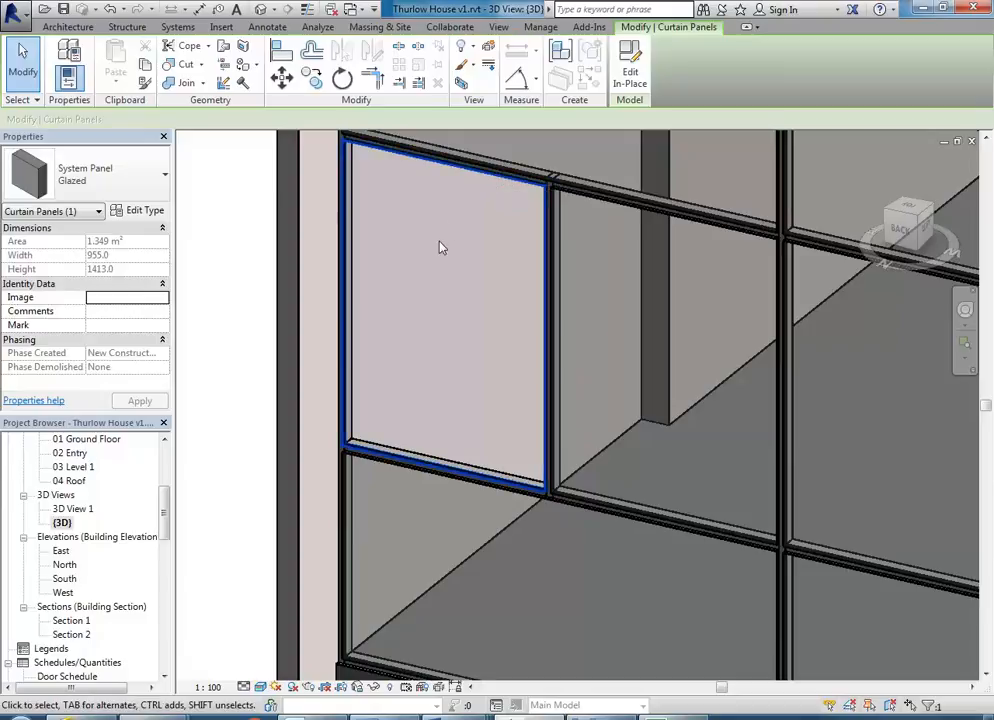
key("Escape")
Step: Cycle the highlight through the grid line, curtain wall and panel at the middle-row end bay, and inspect the selected glazed panel
middle_click_drag(446, 249, 413, 325)
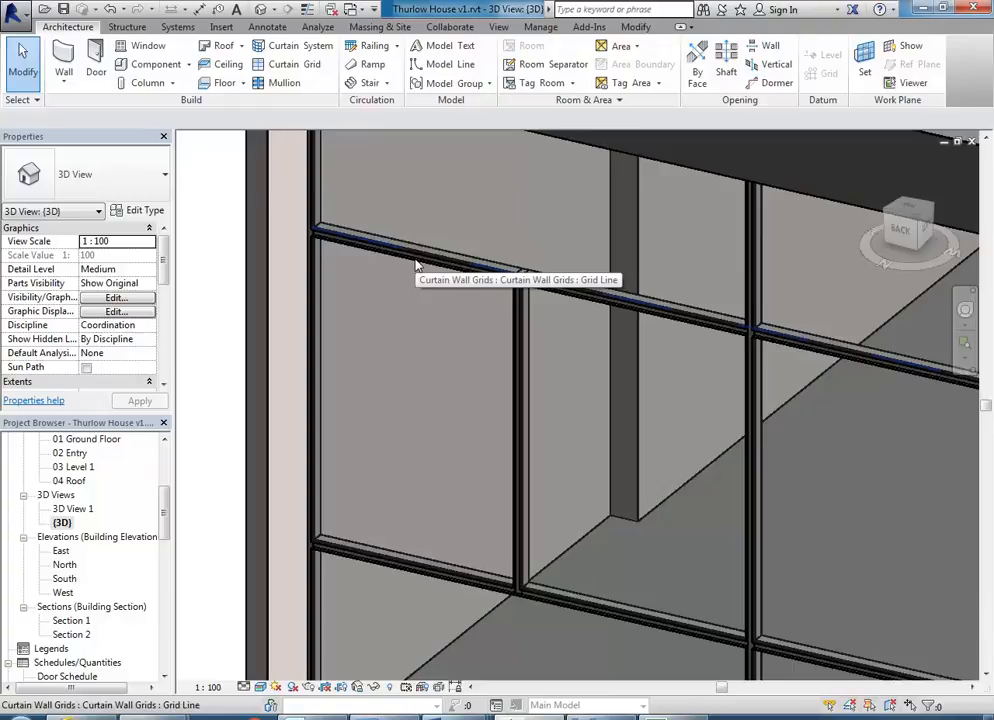
key("Tab")
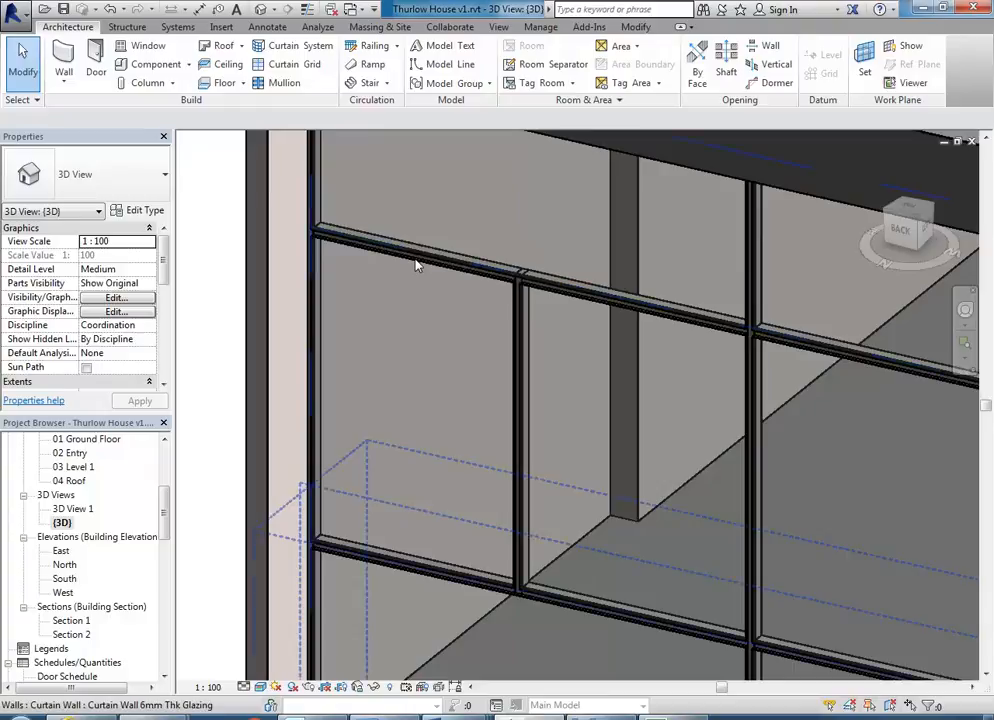
key("Tab")
key("Tab")
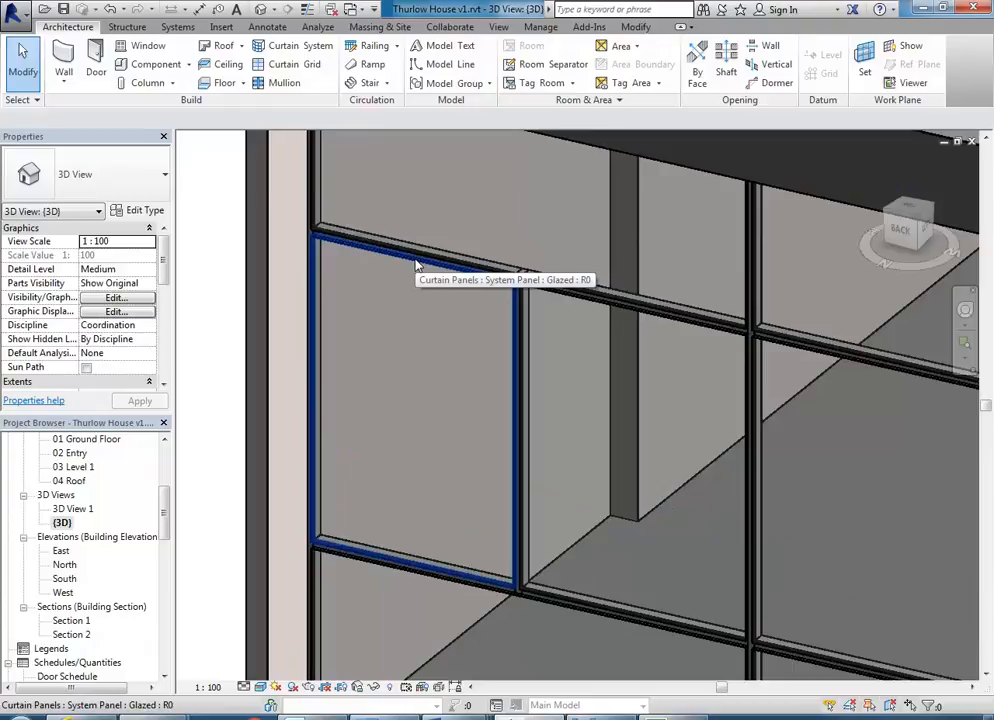
left_click(418, 265)
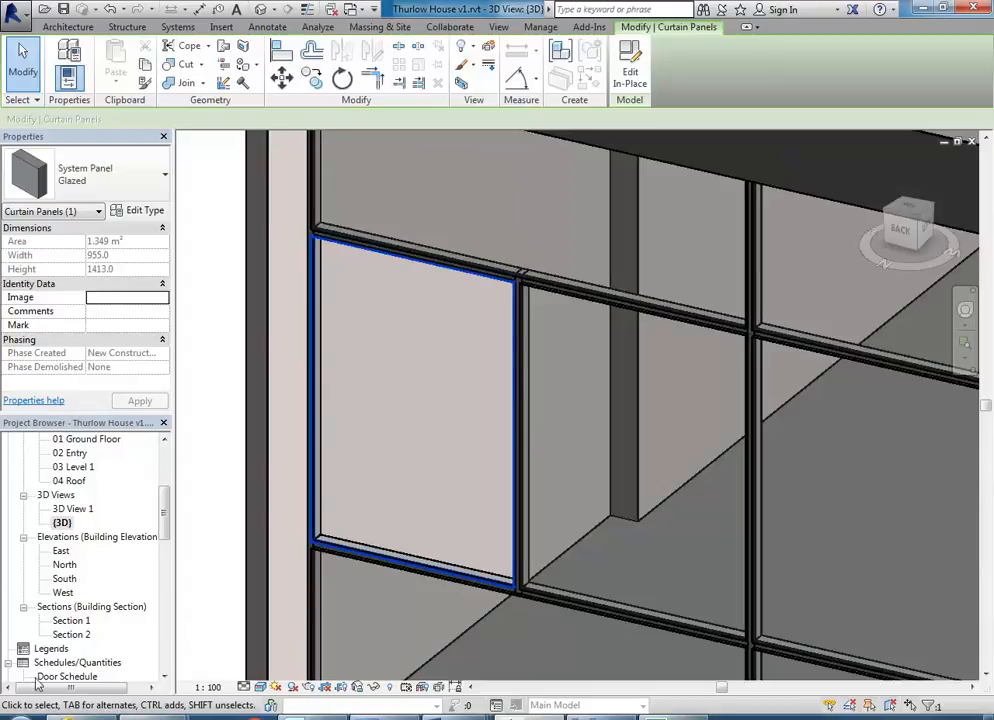
key("Escape")
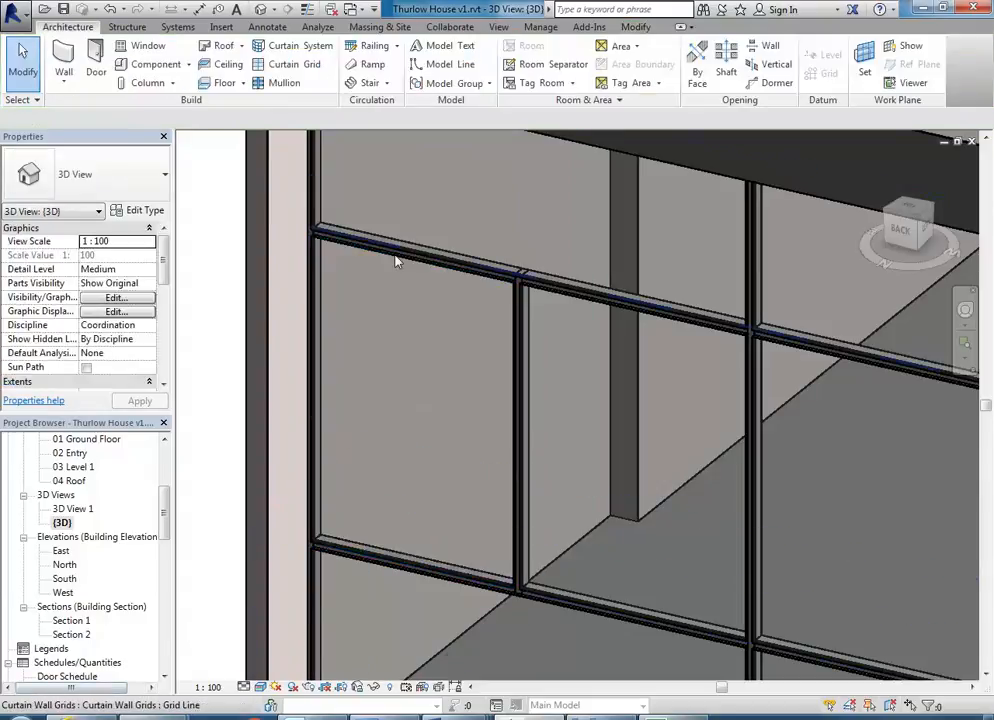
Step: Select the end glazed panel in the middle row of the upper curtain wall
key("Tab")
key("Tab")
key("Tab")
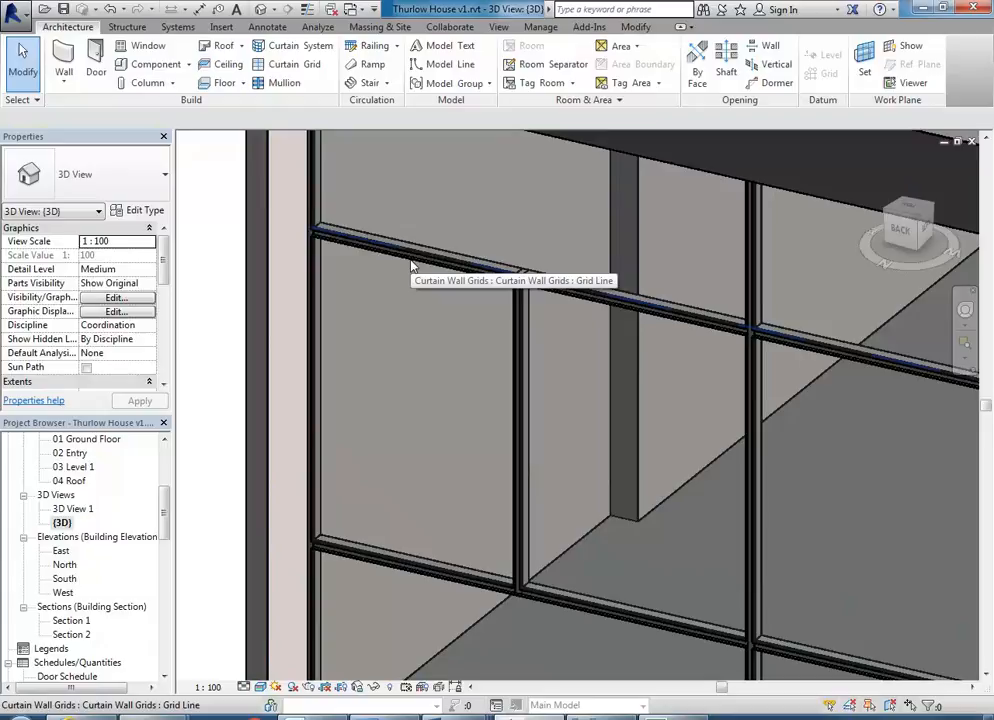
key("Tab")
key("Tab")
key("Tab")
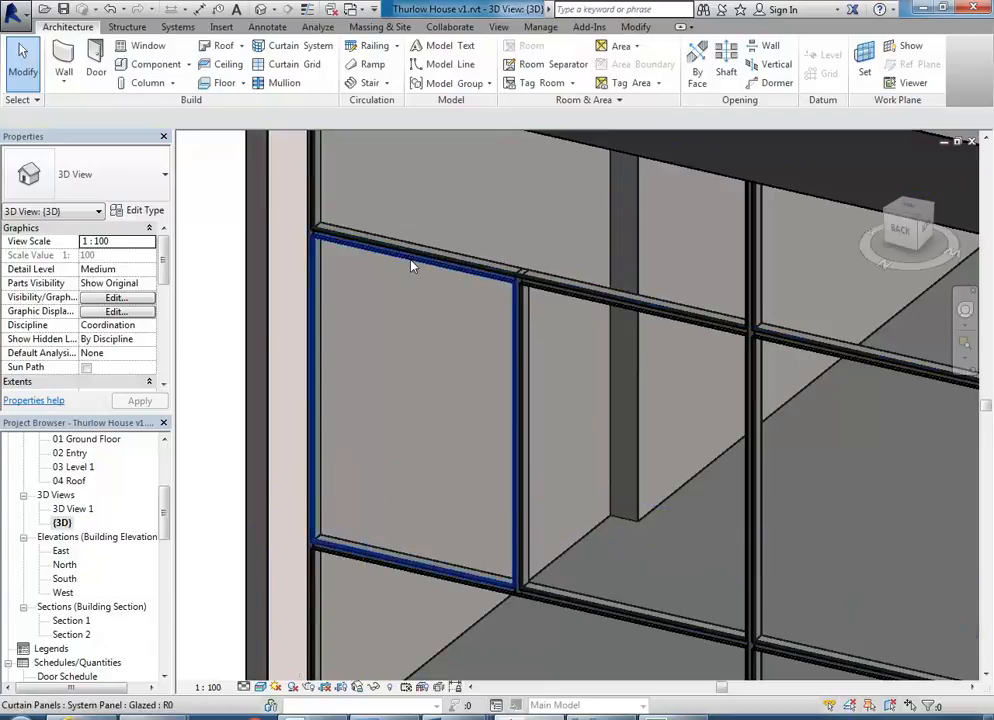
left_click(411, 265)
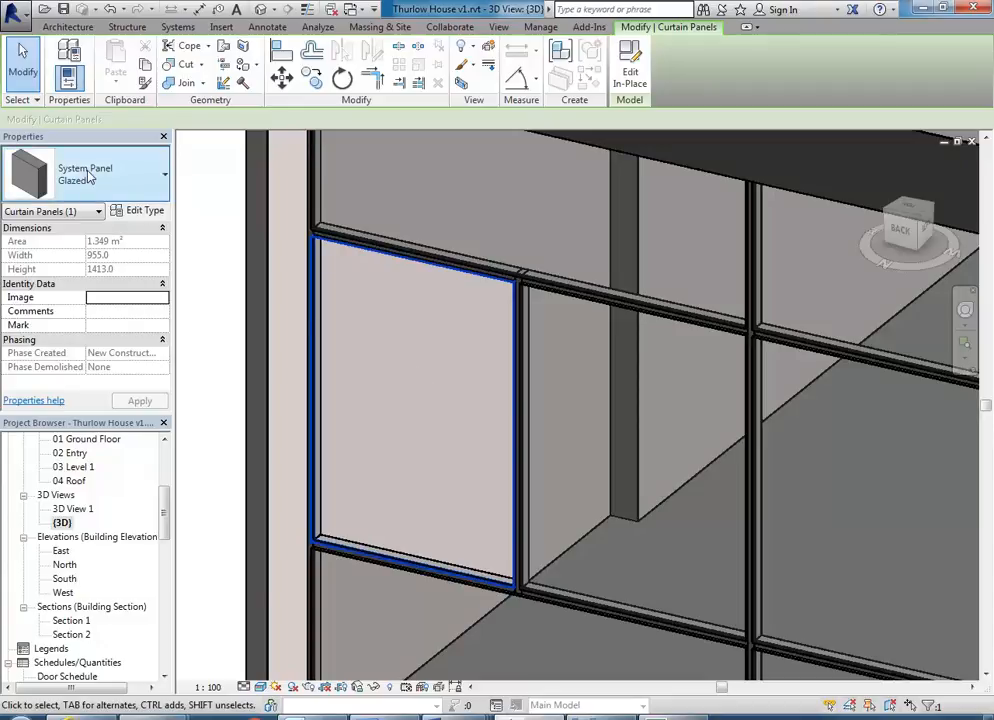
Step: Set the Glazed system panel type's offset to 15
middle_click_drag(391, 321, 395, 312, "shift")
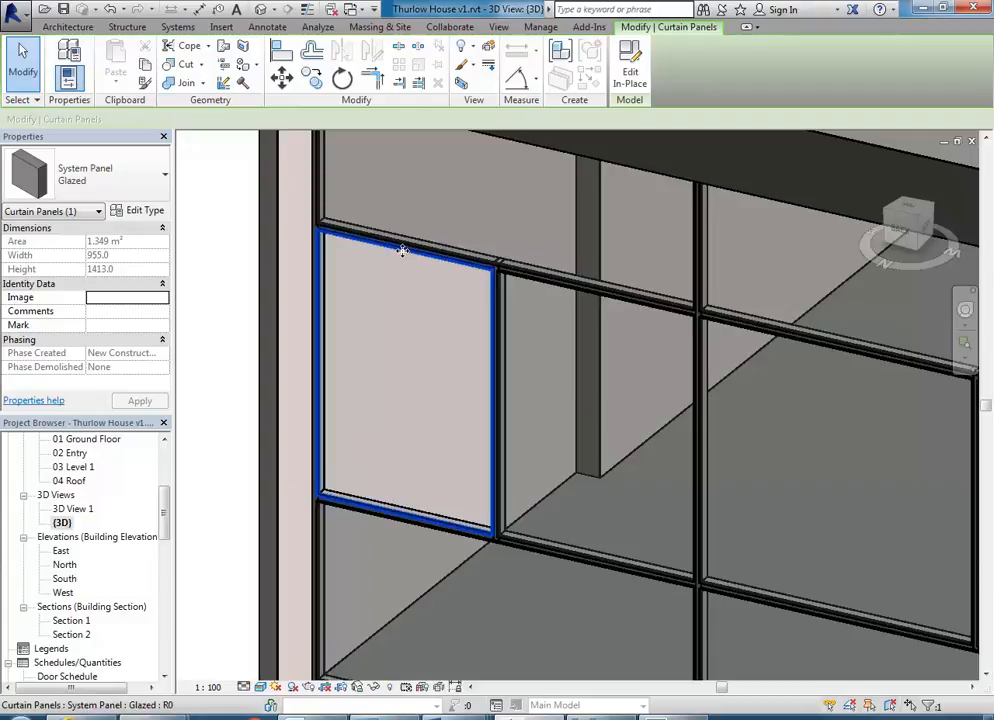
left_click(138, 211)
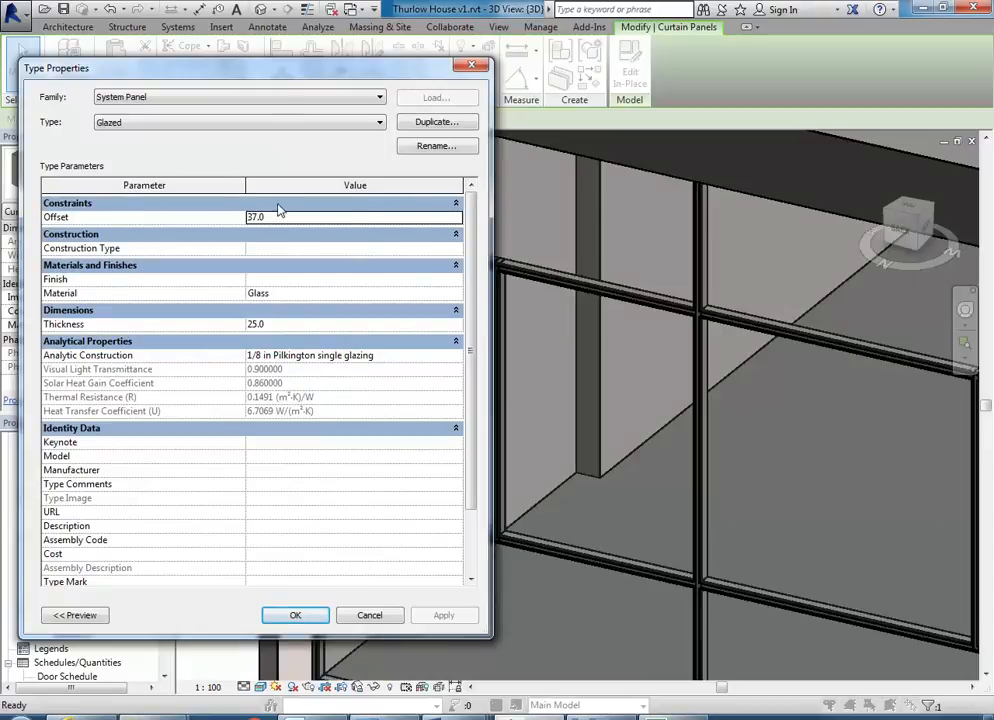
left_click(316, 218)
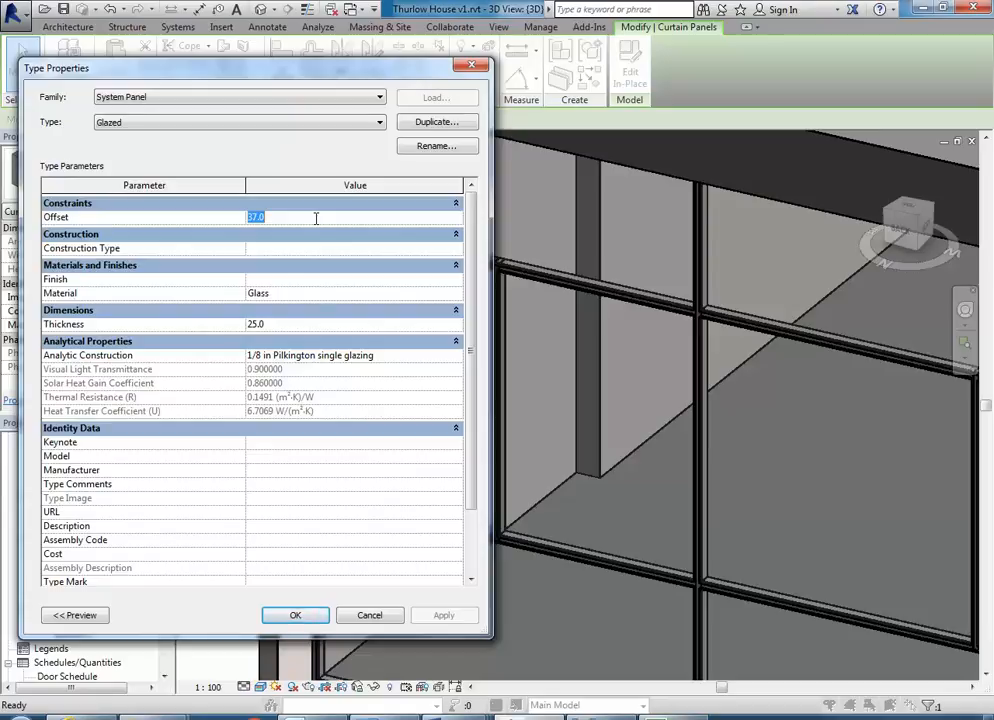
type("15")
left_click(285, 324)
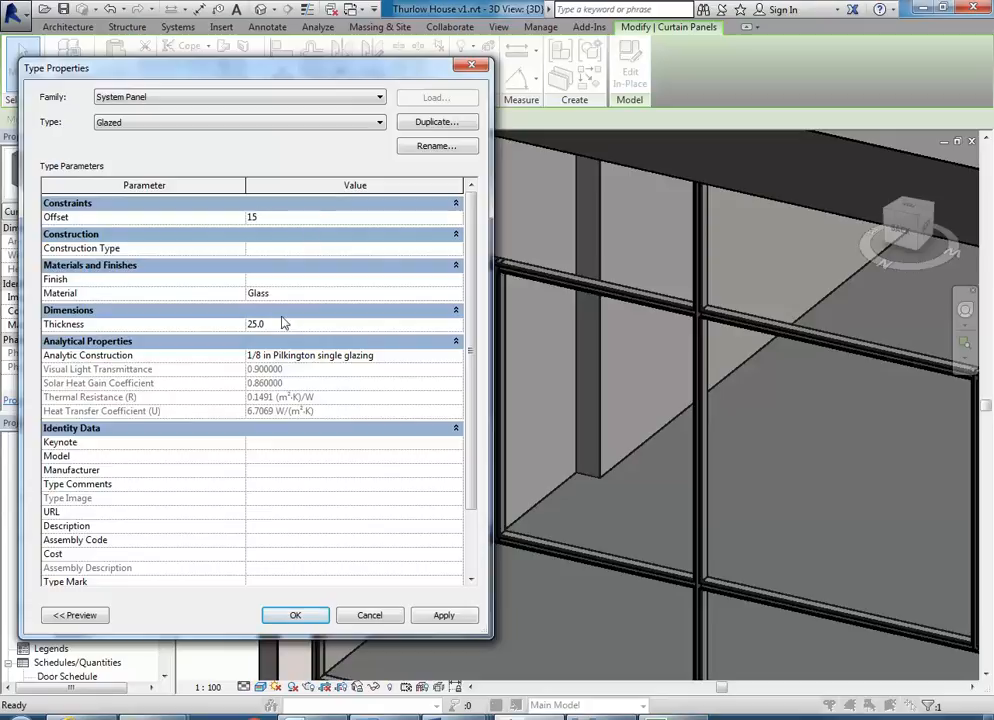
left_click(299, 219)
left_click(294, 326)
left_click(297, 219)
left_click(300, 618)
Step: Check the glass position within the frame, and set the Glazed system panel type's offset to 5
scroll(240, 384, "up", 5)
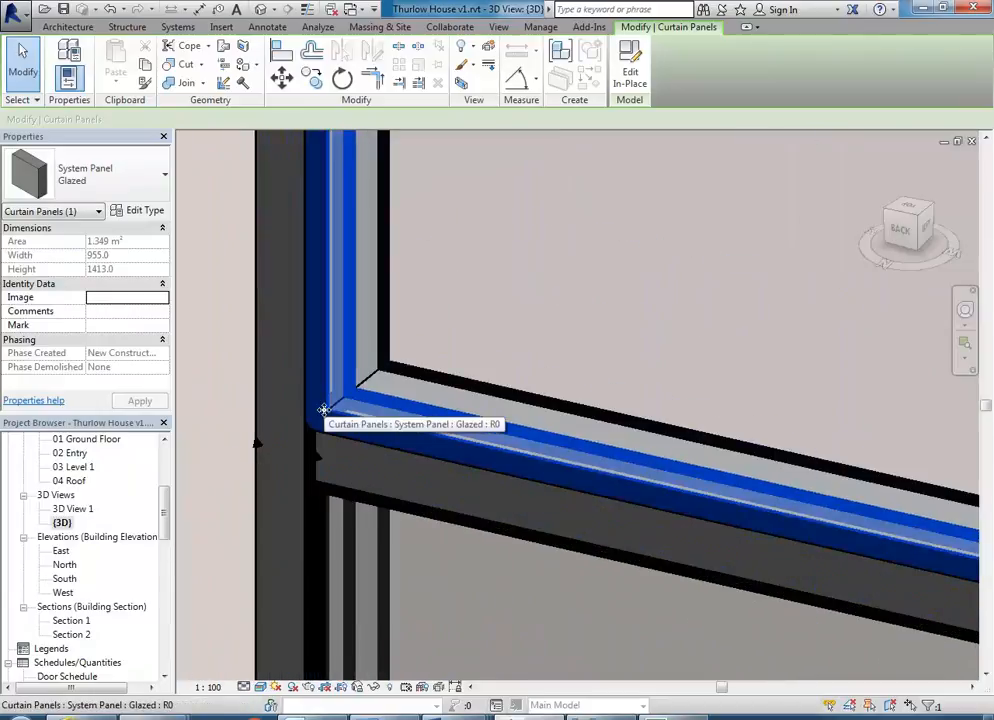
scroll(322, 408, "down", 2)
middle_click_drag(322, 408, 324, 482)
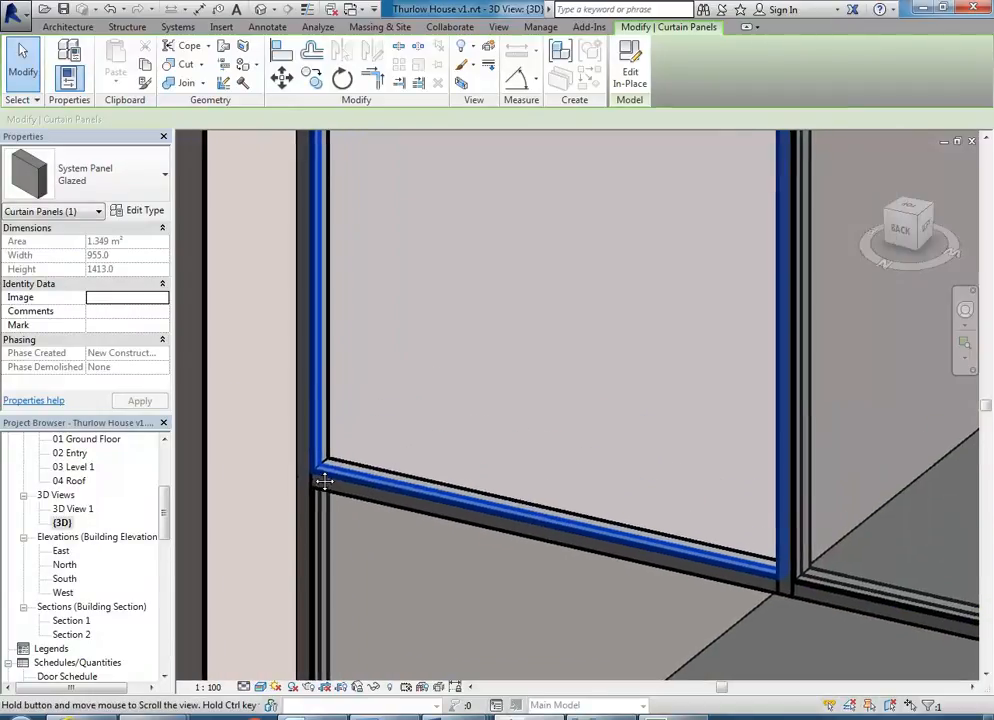
left_click(127, 211)
left_click(295, 217)
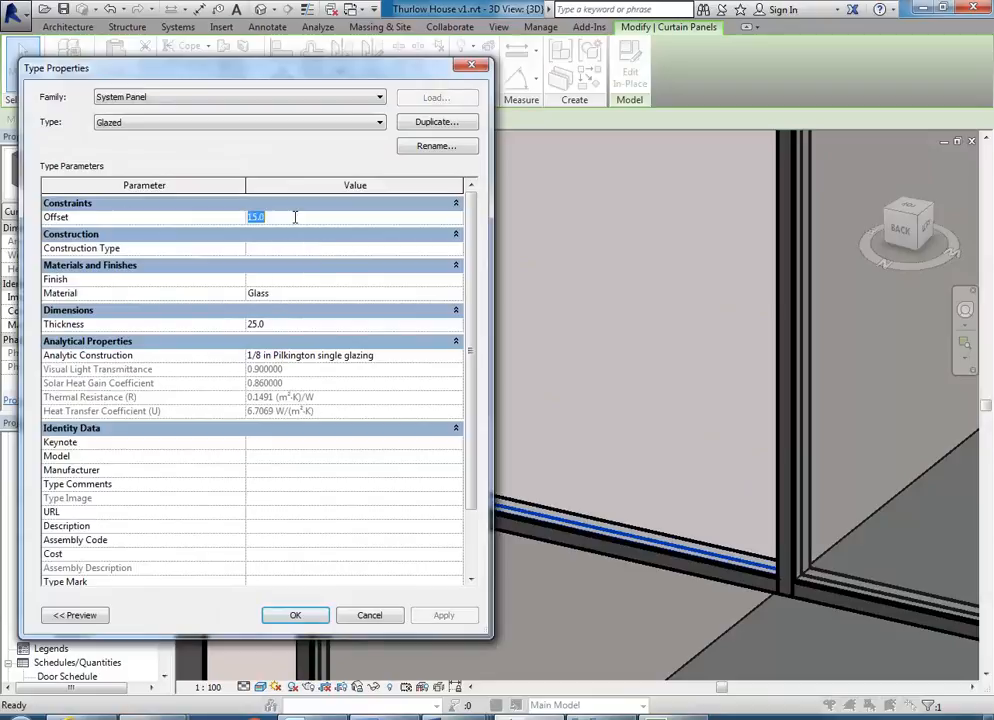
type("6")
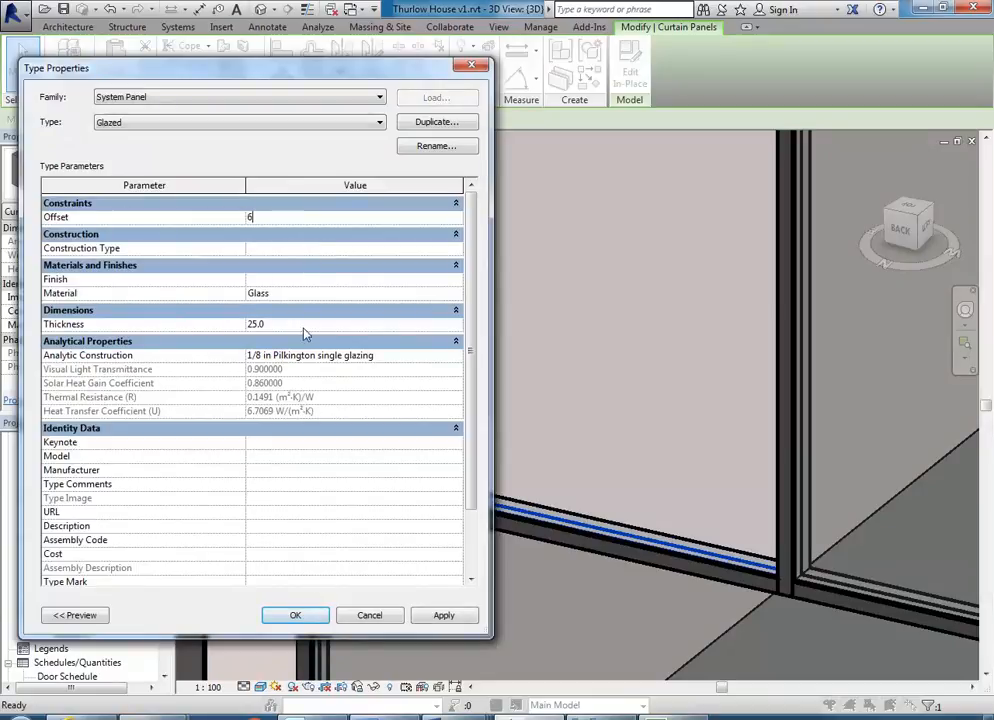
key("BackSpace")
type("5")
left_click(296, 616)
Step: Examine where the offset glass sits within the mullions, clear the selection and compare the curtain wall with the reference photo
scroll(293, 461, "up", 4)
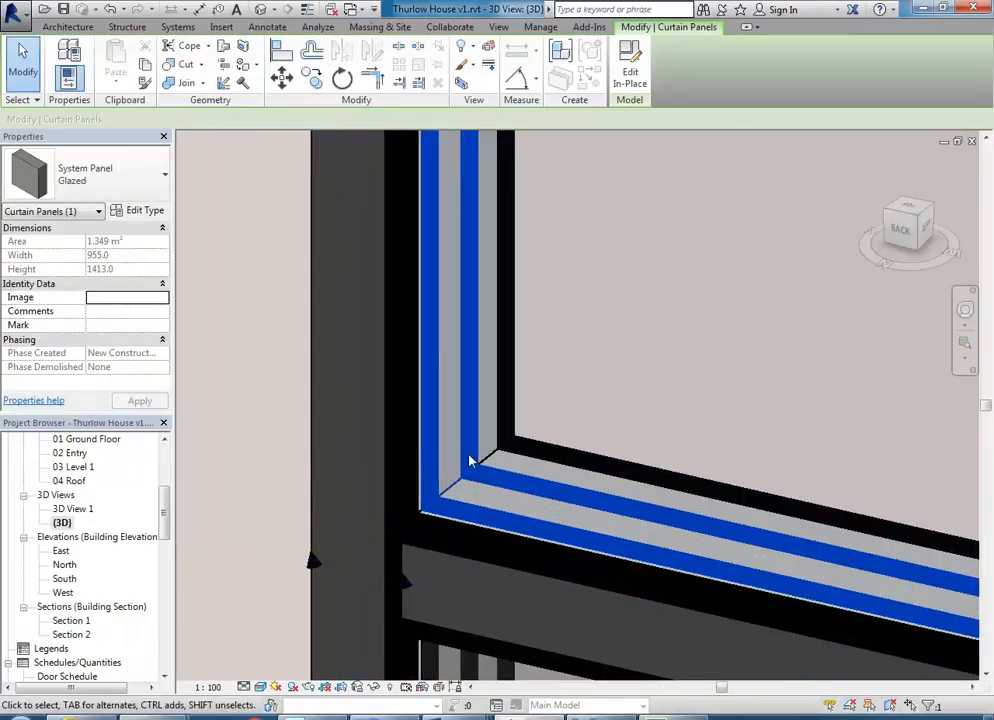
scroll(426, 475, "down", 3)
middle_click_drag(437, 488, 419, 471)
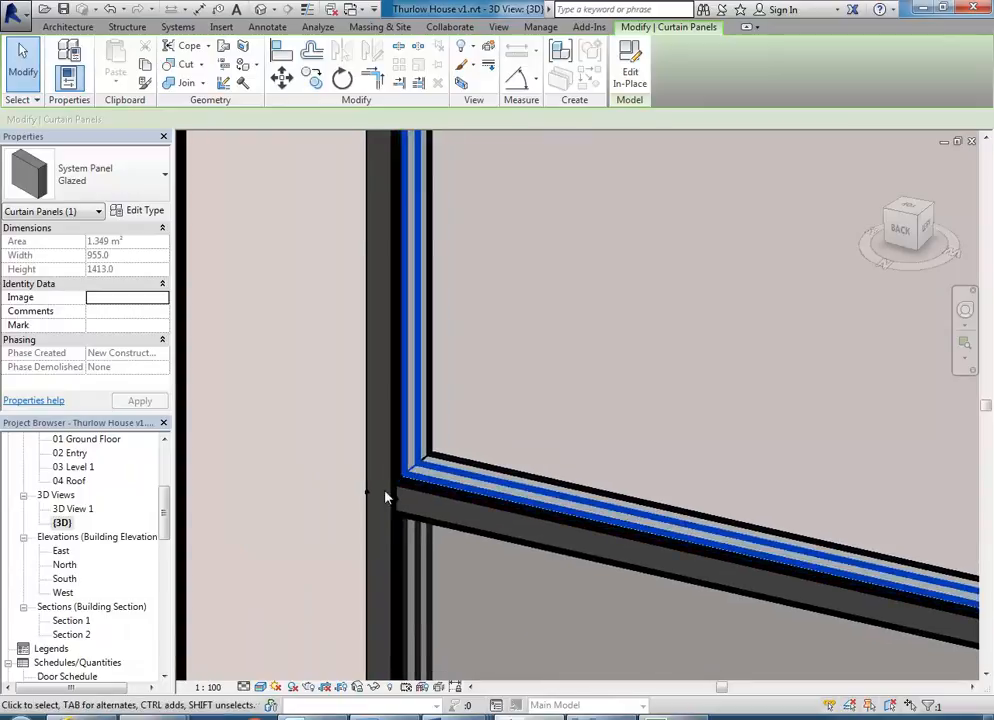
scroll(428, 466, "up", 2)
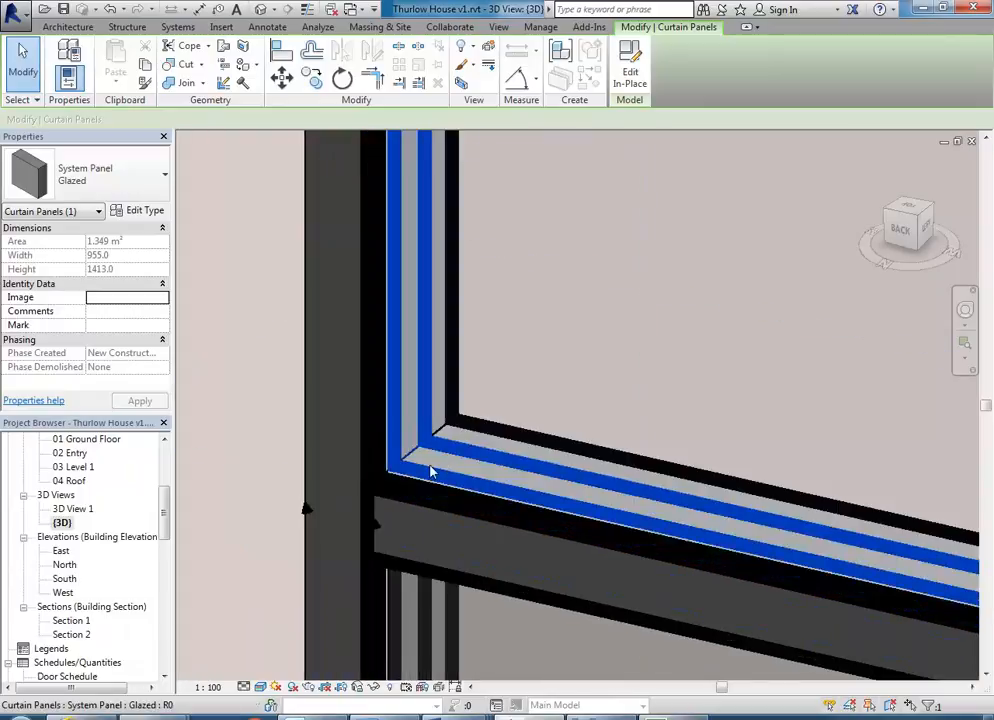
left_click(240, 403)
scroll(240, 403, "down", 2)
scroll(300, 410, "down", 2)
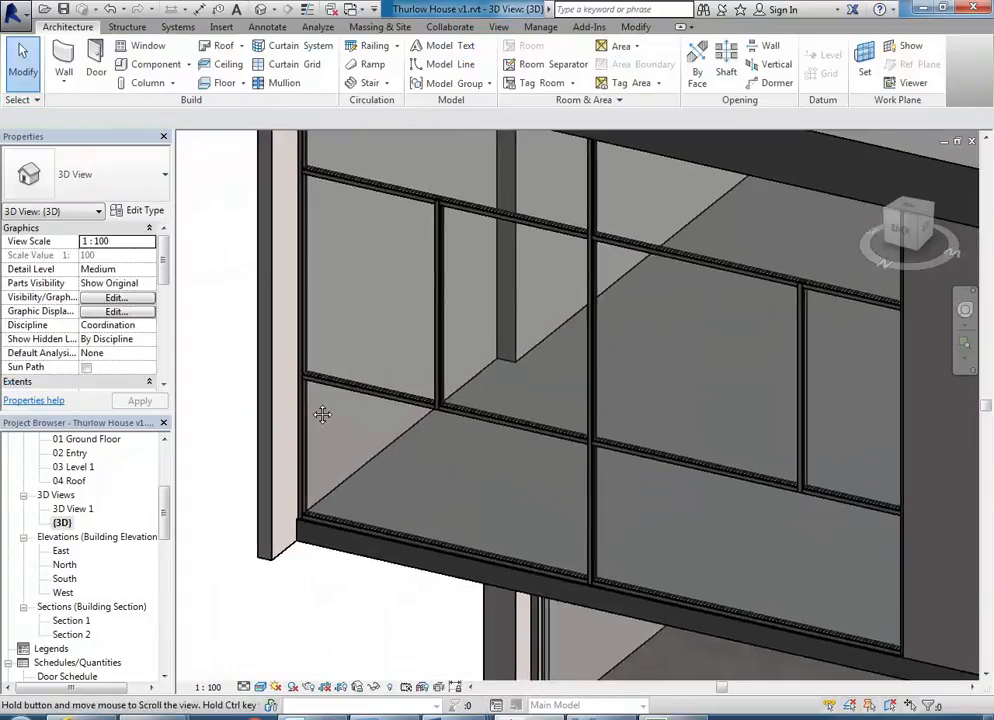
middle_click_drag(322, 413, 324, 429)
key("alt+Tab")
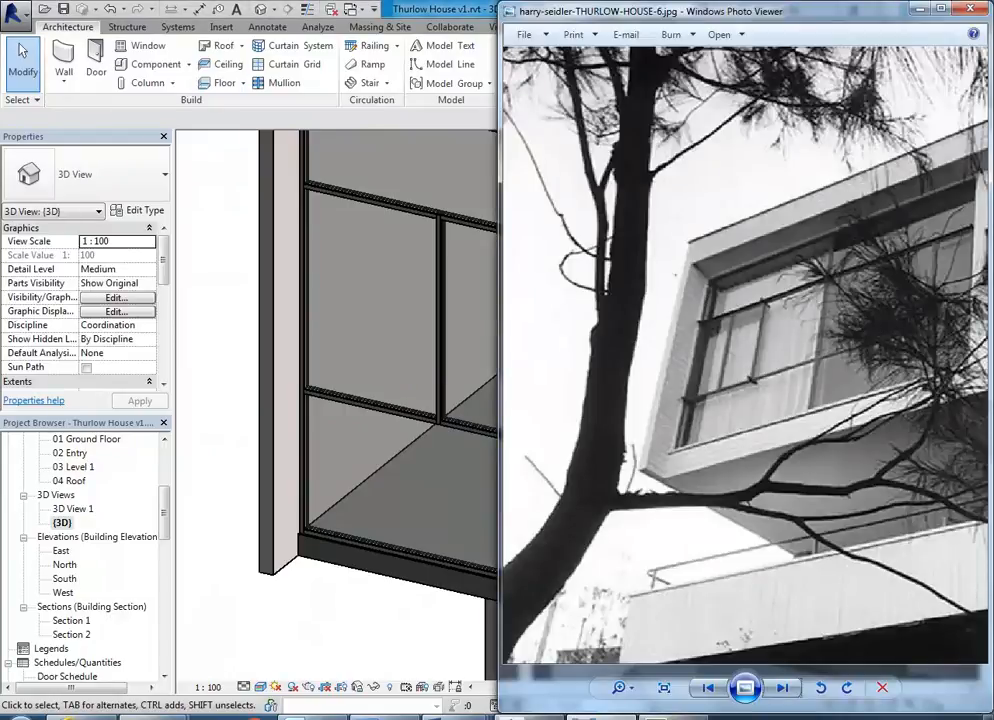
key("alt+Tab")
Step: Inspect the curtain wall's mullion joints up close and review the upper facade from several outside angles
middle_click_drag(417, 570, 337, 474, "shift")
scroll(485, 425, "up", 3)
scroll(395, 459, "up", 4)
scroll(395, 459, "down", 6)
scroll(380, 455, "down", 2)
scroll(340, 461, "up", 5)
scroll(365, 390, "up", 3)
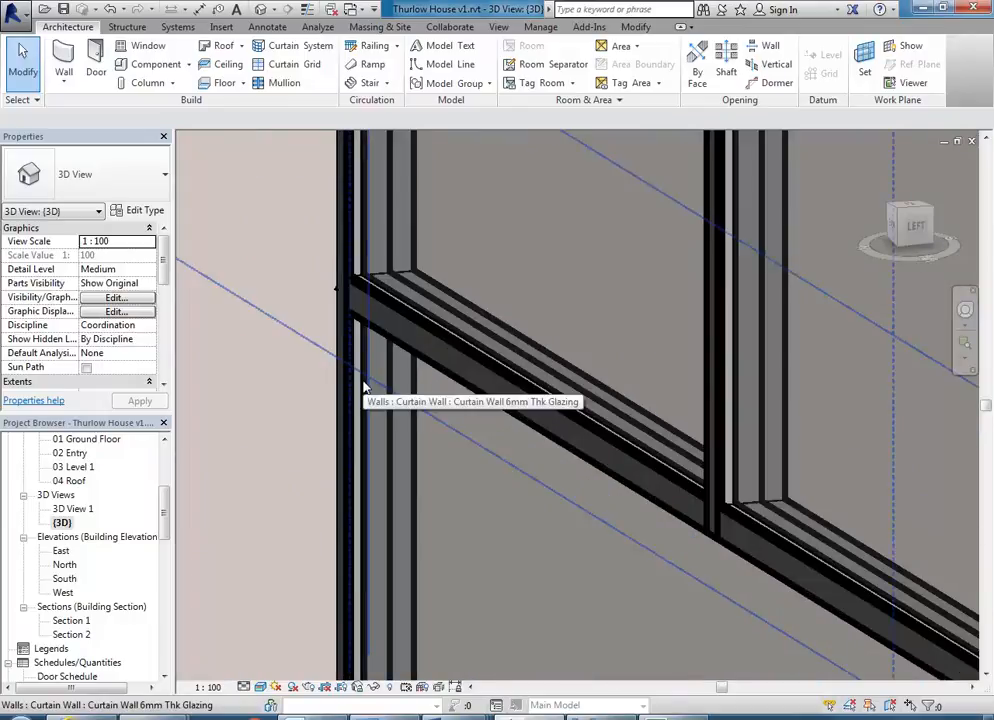
scroll(363, 385, "down", 8)
middle_click_drag(341, 396, 390, 440, "shift")
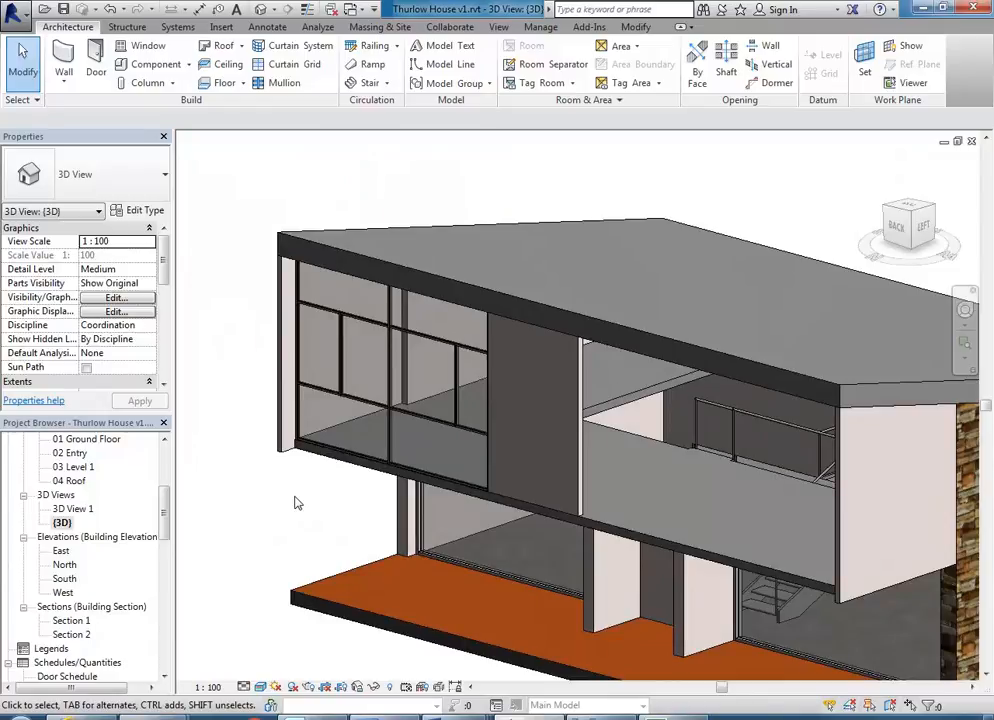
middle_click_drag(297, 503, 460, 522)
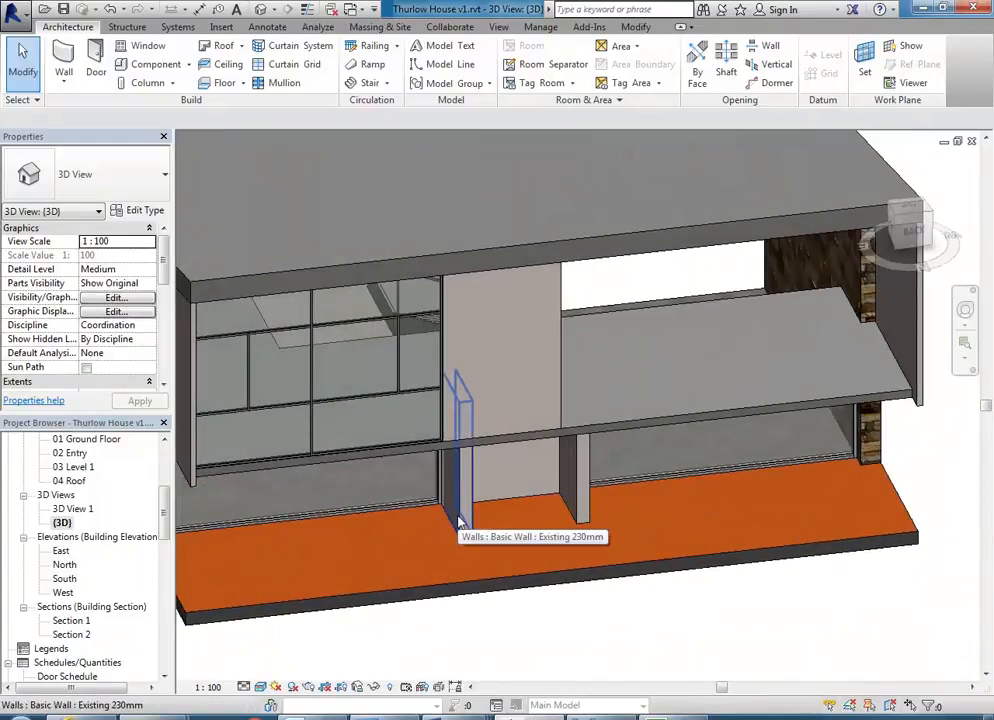
middle_click_drag(441, 621, 545, 590, "shift")
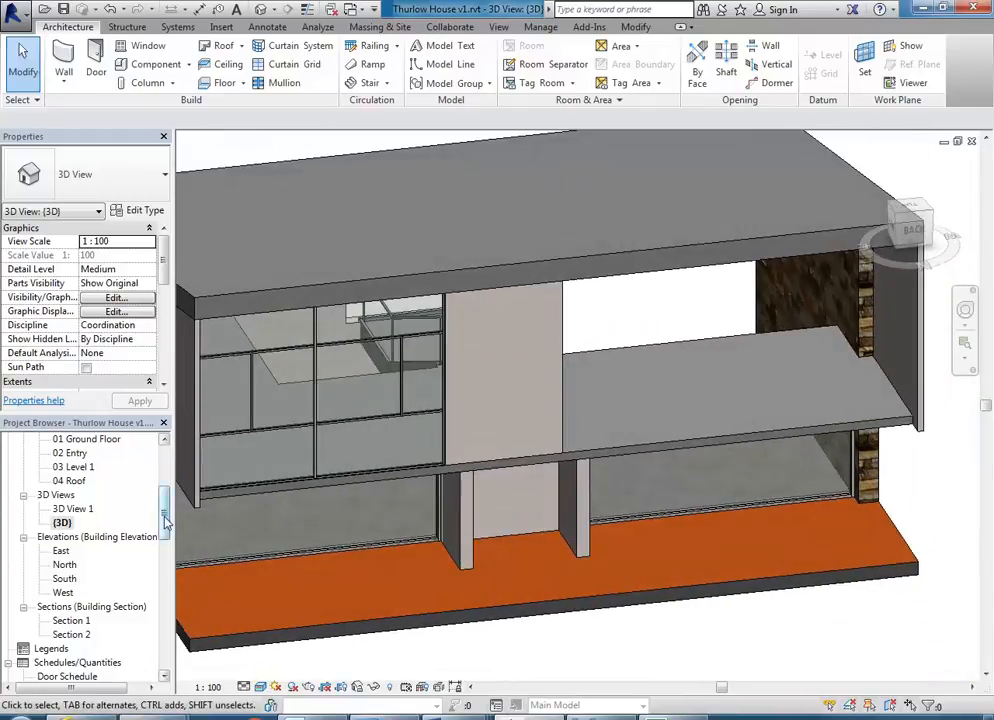
Step: Open the 03 Level 1 w plan image floor plan at the curtain wall beside rooms 15 and 16
scroll(80, 530, "up", 4)
double_click(73, 523)
scroll(620, 450, "down", 4)
scroll(410, 487, "down", 3)
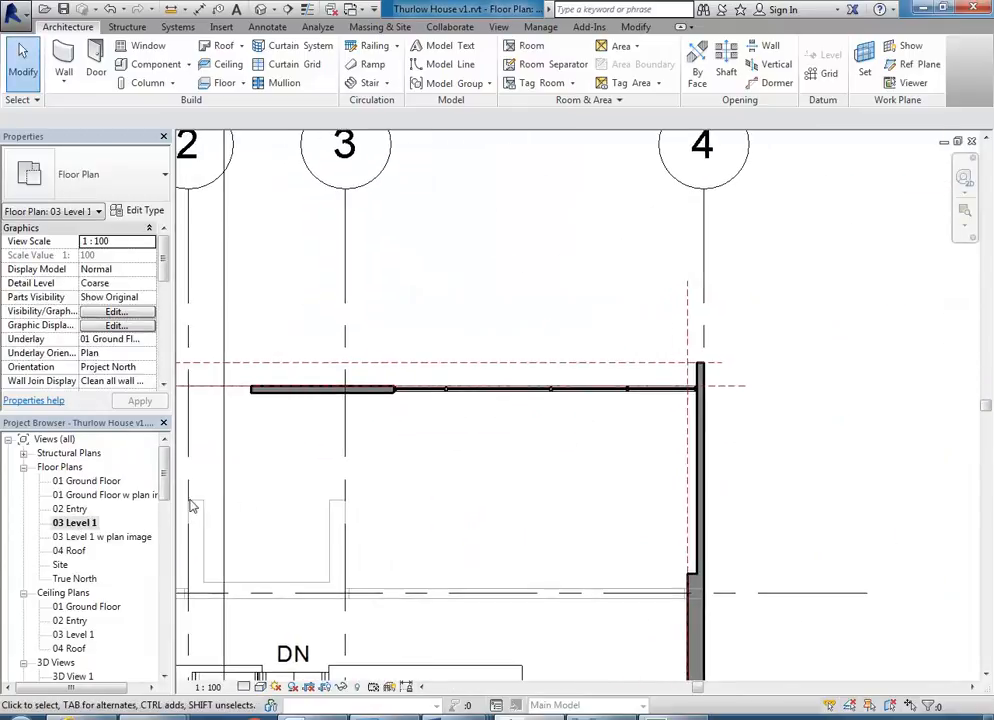
double_click(140, 537)
middle_click_drag(580, 426, 663, 382)
scroll(663, 382, "up", 6)
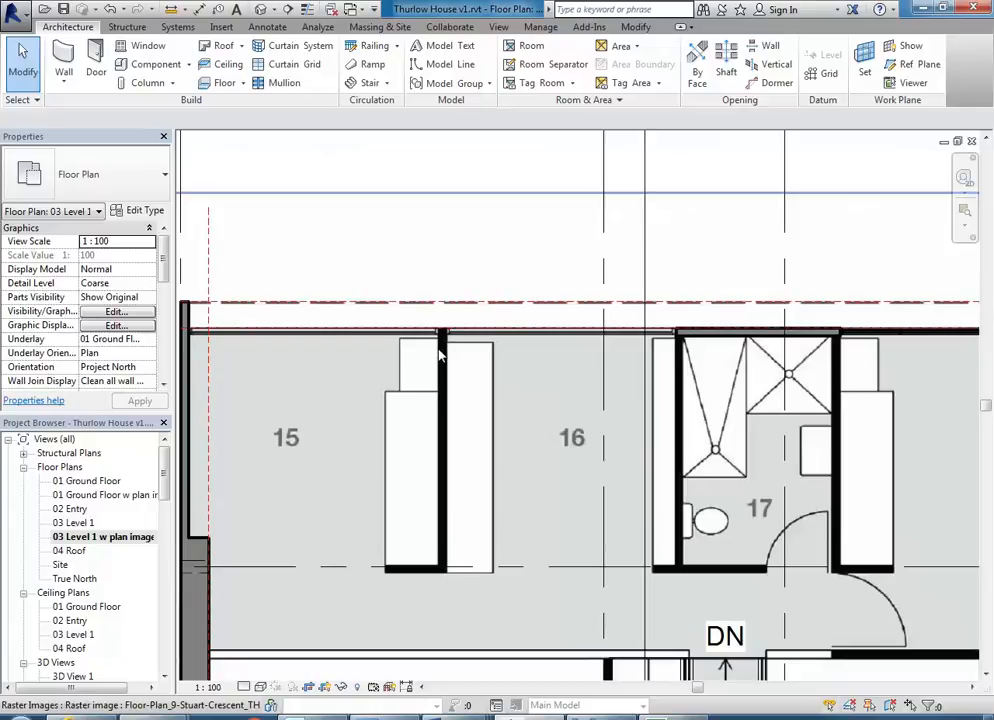
Step: Set up a new Generic 100mm Wall with its location line at Finish Face: Interior for tracing the partition between rooms 15 and 16
left_click(63, 58)
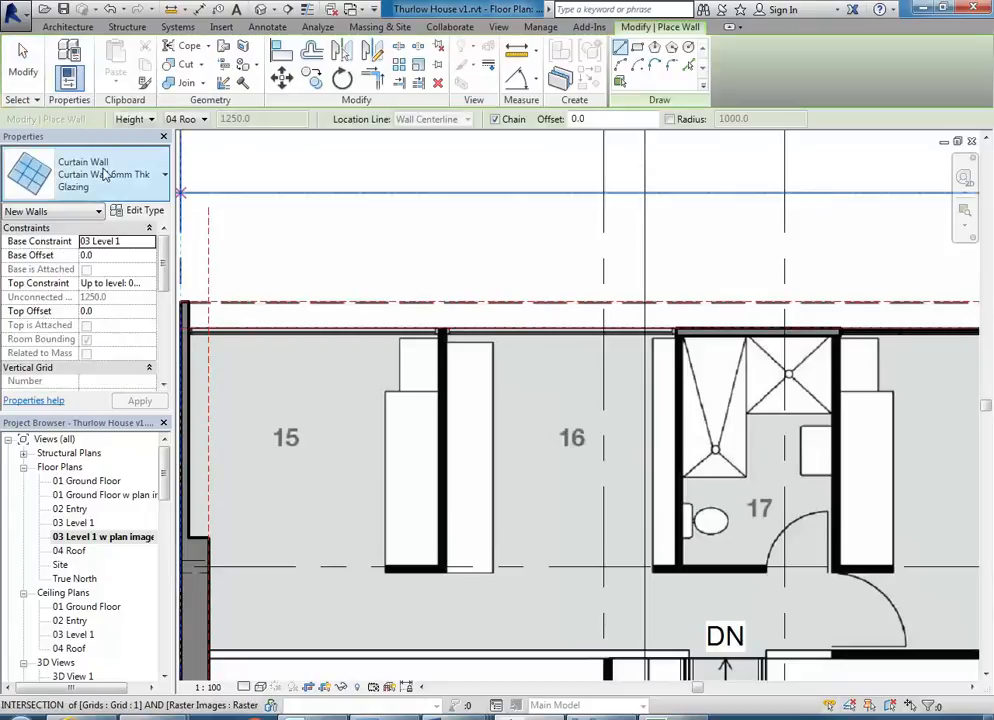
left_click(113, 172)
scroll(90, 320, "up", 2)
scroll(99, 316, "up", 2)
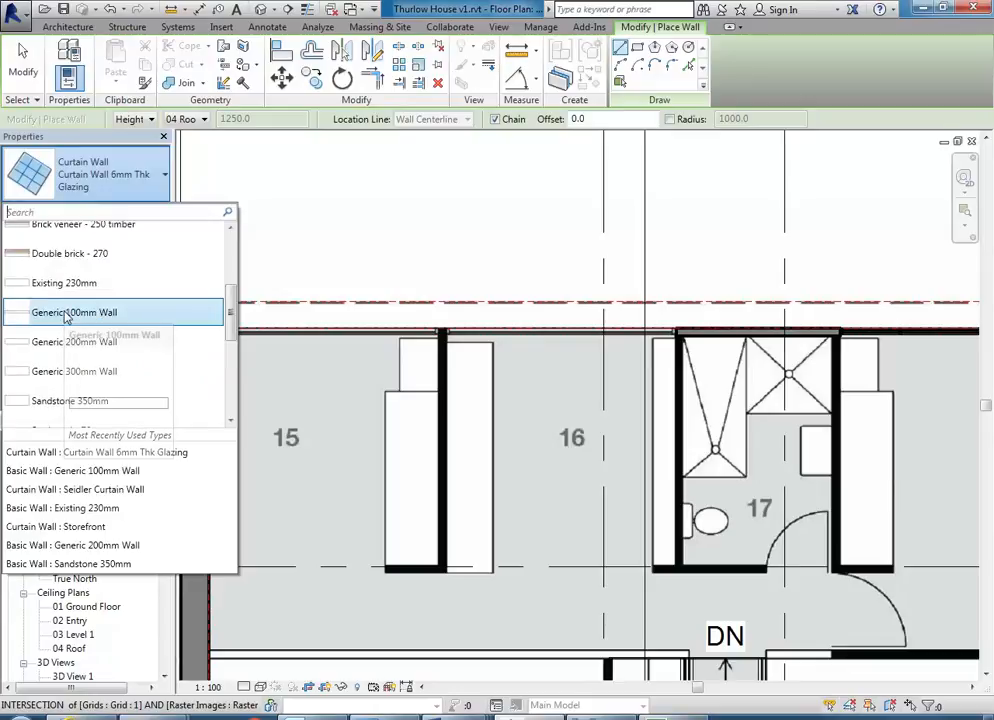
left_click(67, 316)
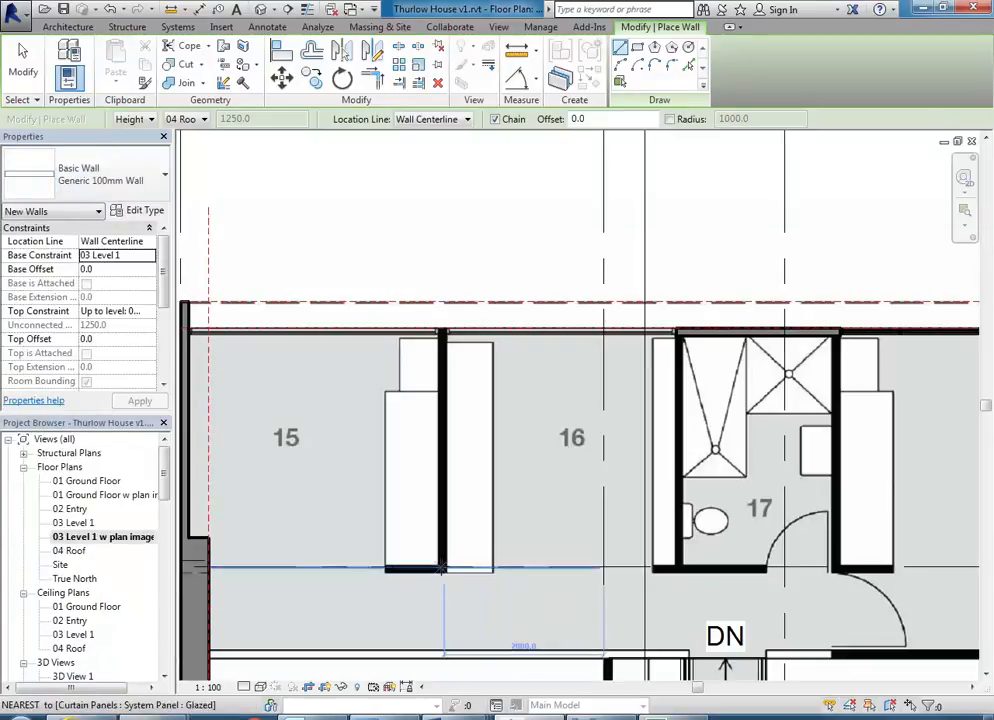
scroll(441, 570, "up", 5)
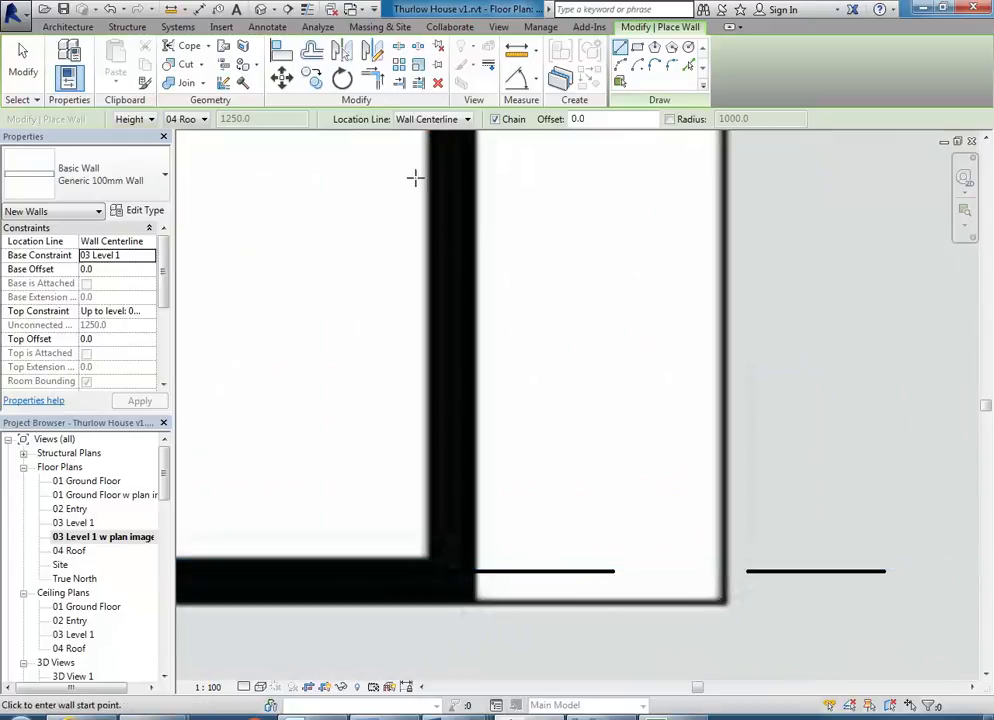
left_click(452, 121)
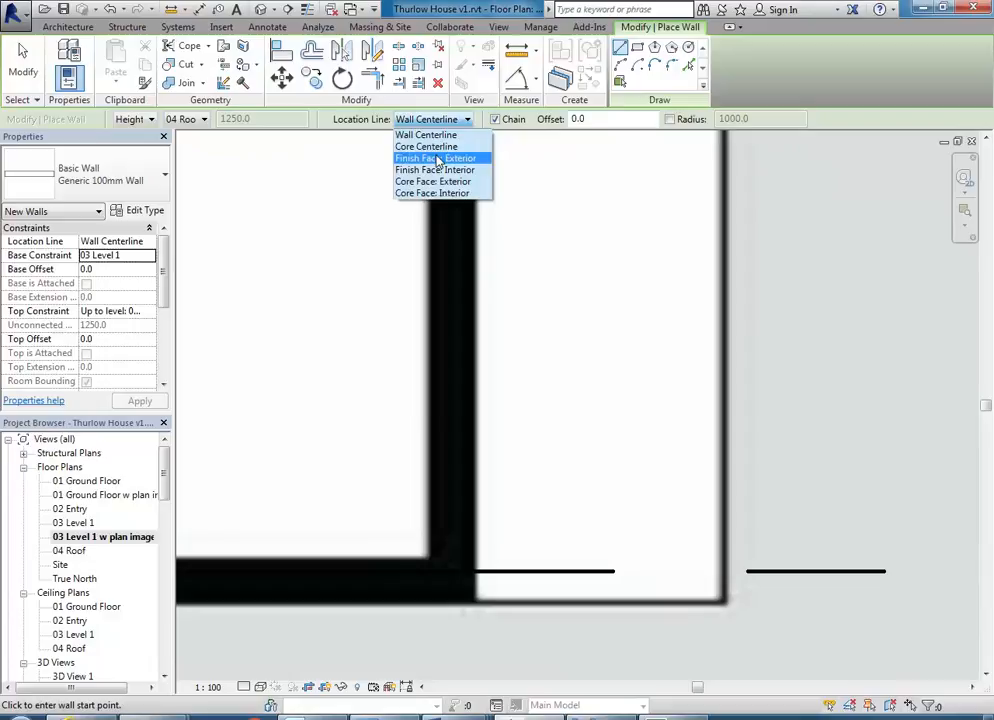
left_click(435, 170)
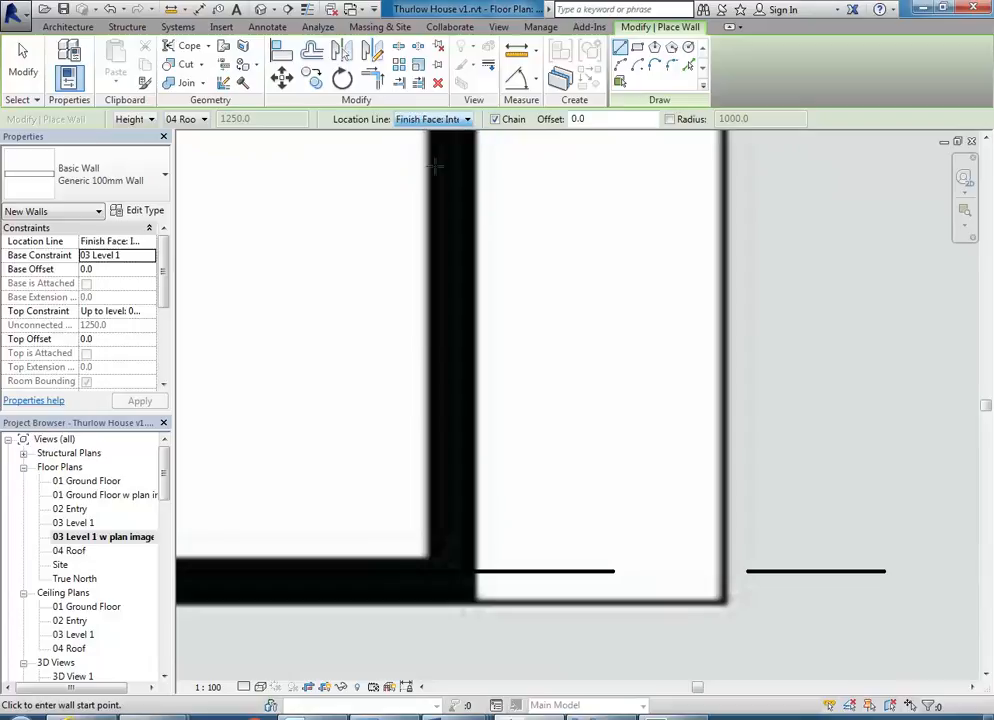
Step: Draw the partition between rooms 15 and 16 from its corridor corner up to the reference plane at the curtain wall
left_click(474, 605)
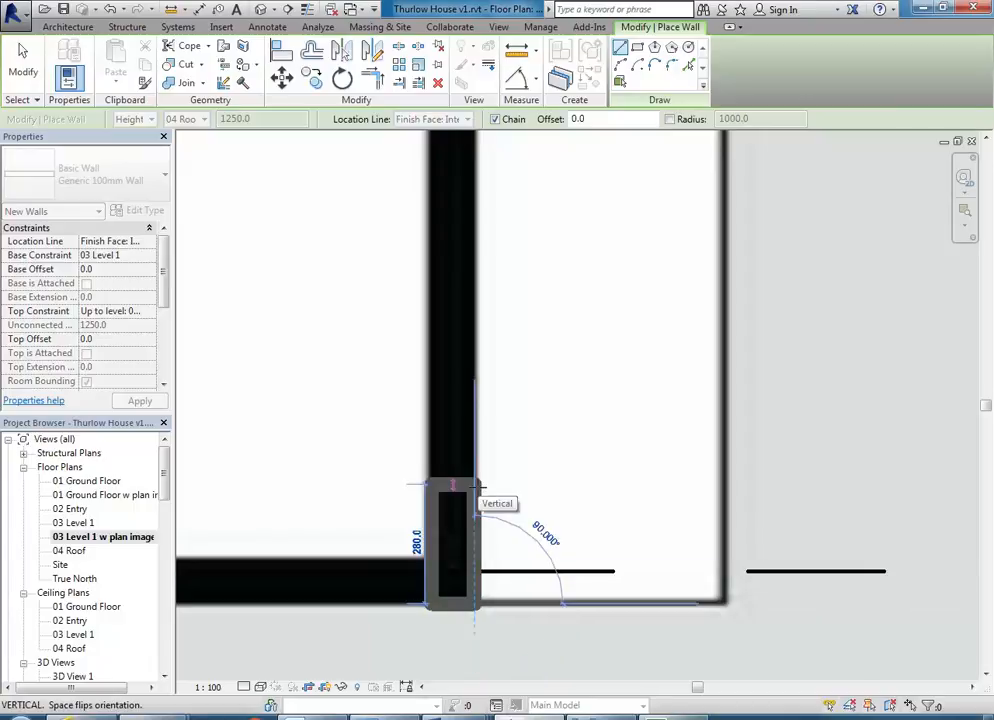
scroll(470, 319, "down", 3)
middle_click_drag(475, 364, 468, 698)
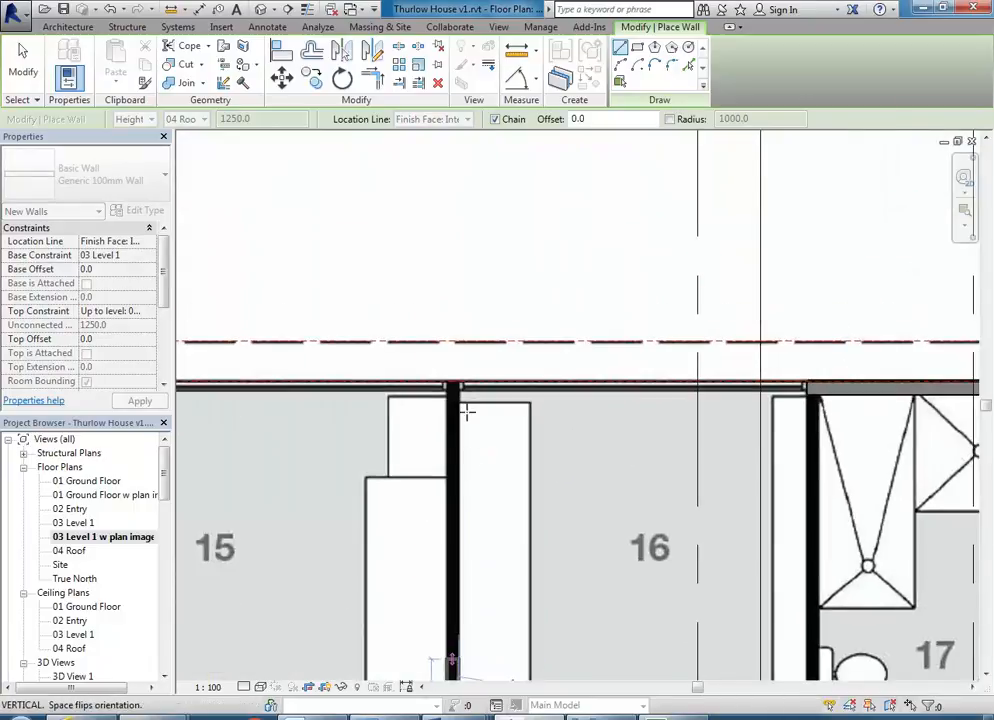
scroll(456, 382, "up", 3)
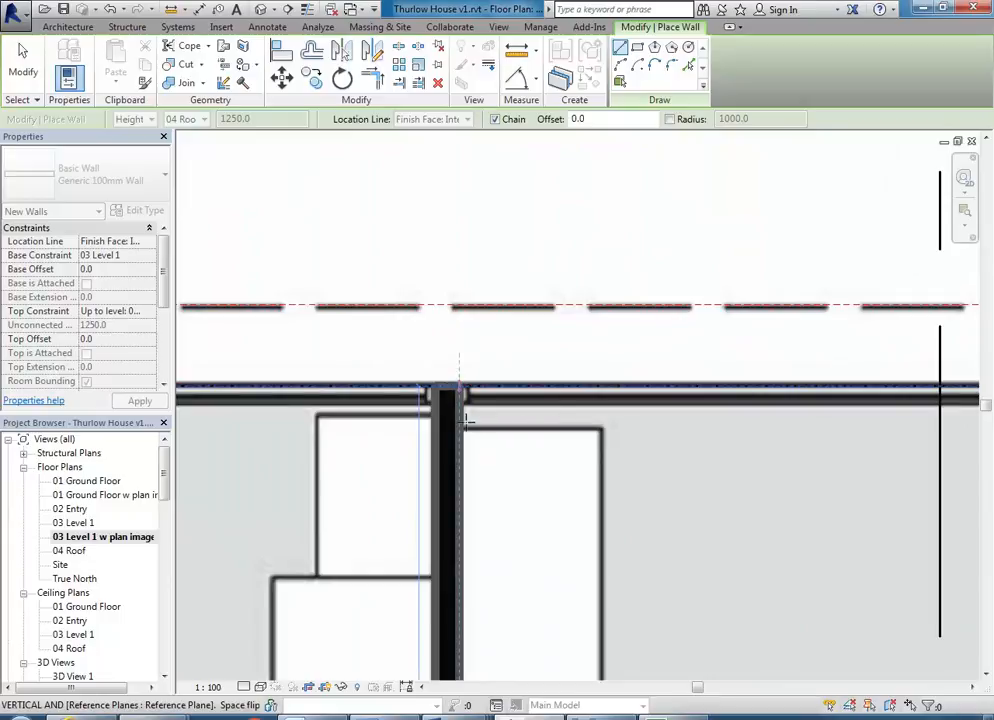
left_click(467, 420)
key("Escape")
key("Escape")
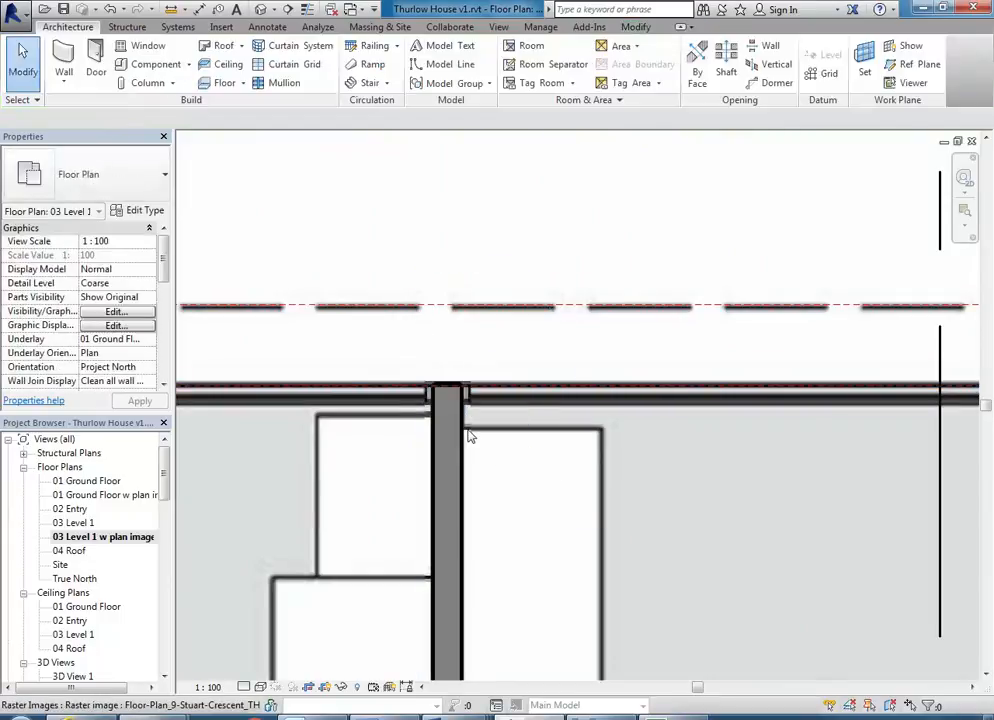
Step: Select the new partition and examine how its end meets the curtain wall line
scroll(468, 432, "up", 3)
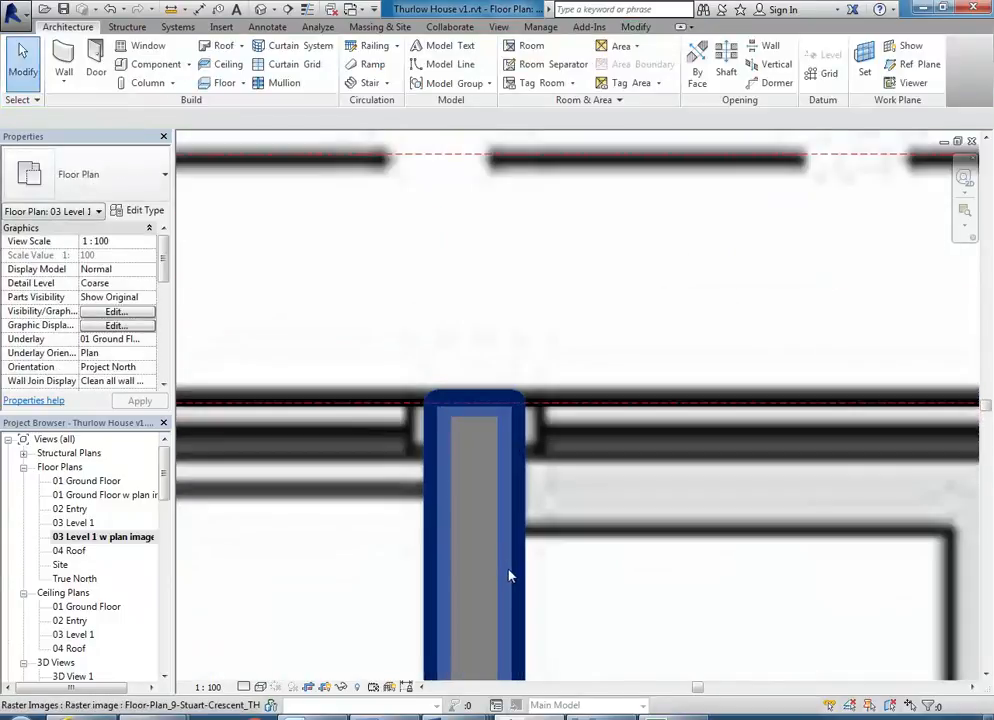
left_click(512, 484)
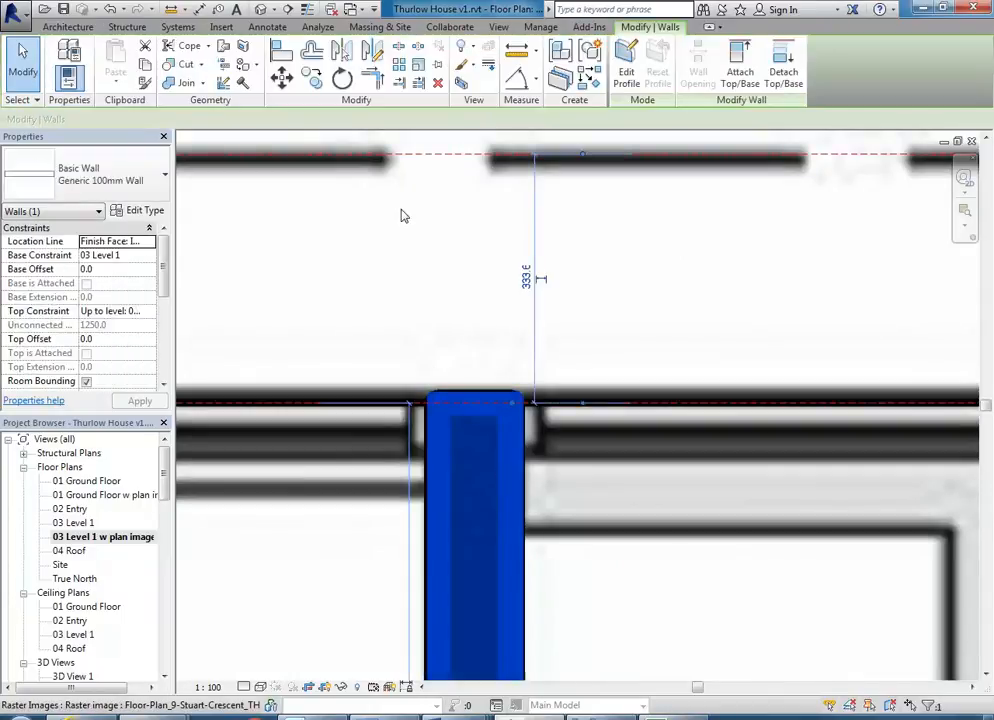
middle_click_drag(431, 314, 378, 287)
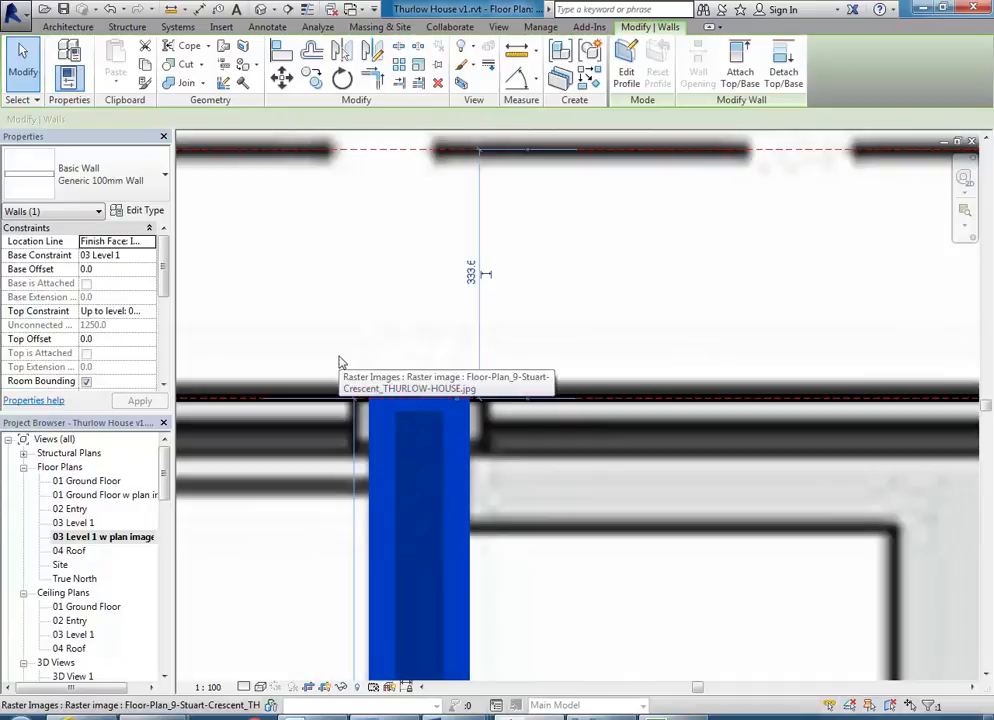
scroll(345, 365, "down", 5)
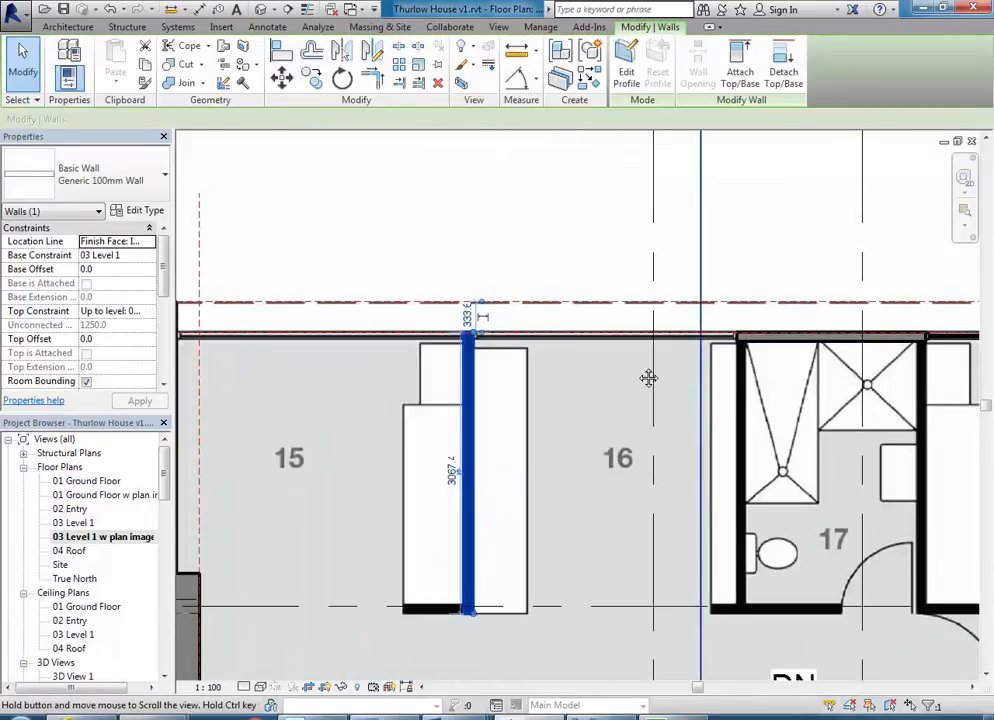
Step: Examine the stepped external wall junction beside room 15, clearing any selection of the plan image
scroll(703, 372, "down", 5)
middle_click_drag(627, 314, 627, 326)
mouse_move(426, 504)
middle_mouse_down()
mouse_move(404, 417)
mouse_move(408, 513)
middle_mouse_up()
scroll(400, 307, "up", 3)
scroll(388, 350, "up", 2)
left_click(420, 502)
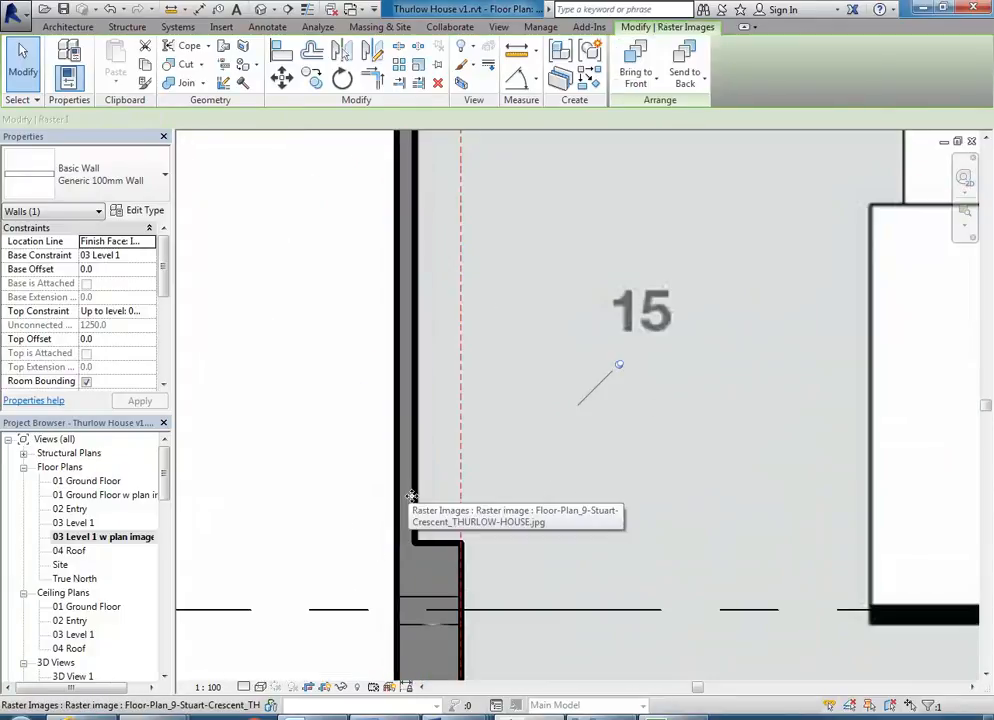
right_click(280, 401)
left_click(332, 63)
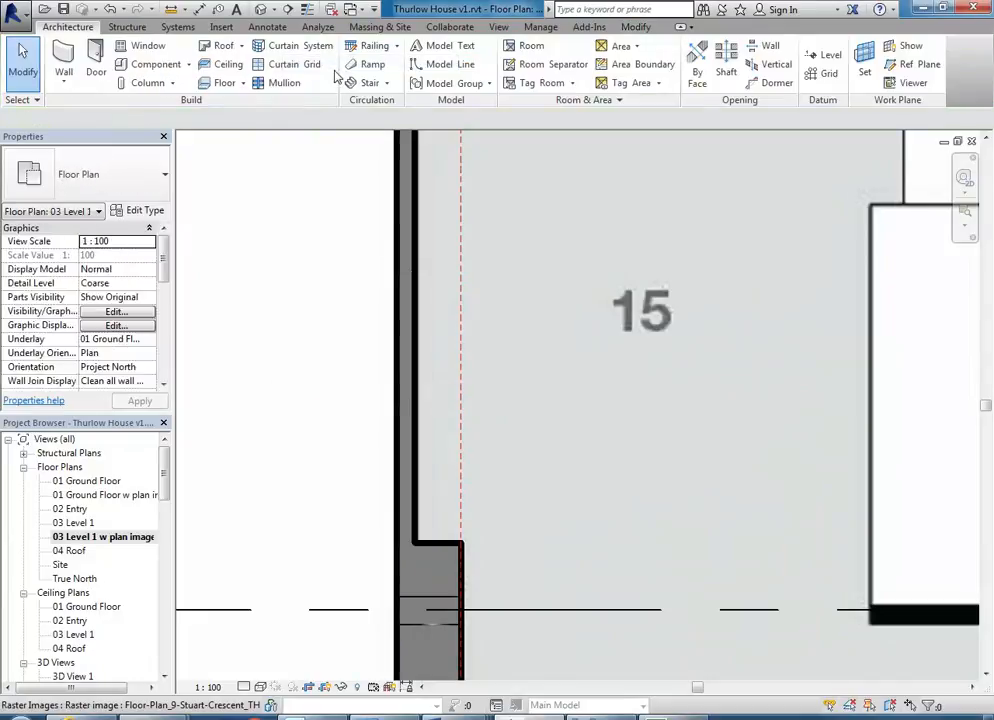
right_click(292, 198)
left_click(322, 210)
scroll(419, 496, "up", 1)
middle_click_drag(419, 496, 385, 475)
scroll(387, 477, "up", 1)
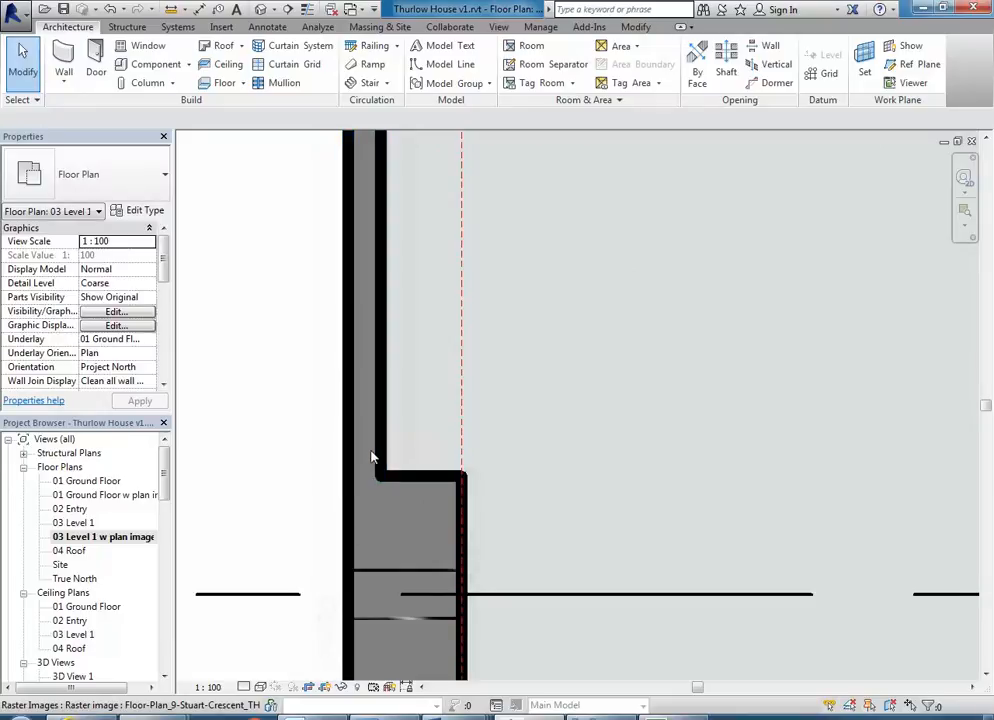
Step: Open the 01 Ground Floor plan and examine the joined corners of the U-shaped wall beside the stair
double_click(87, 481)
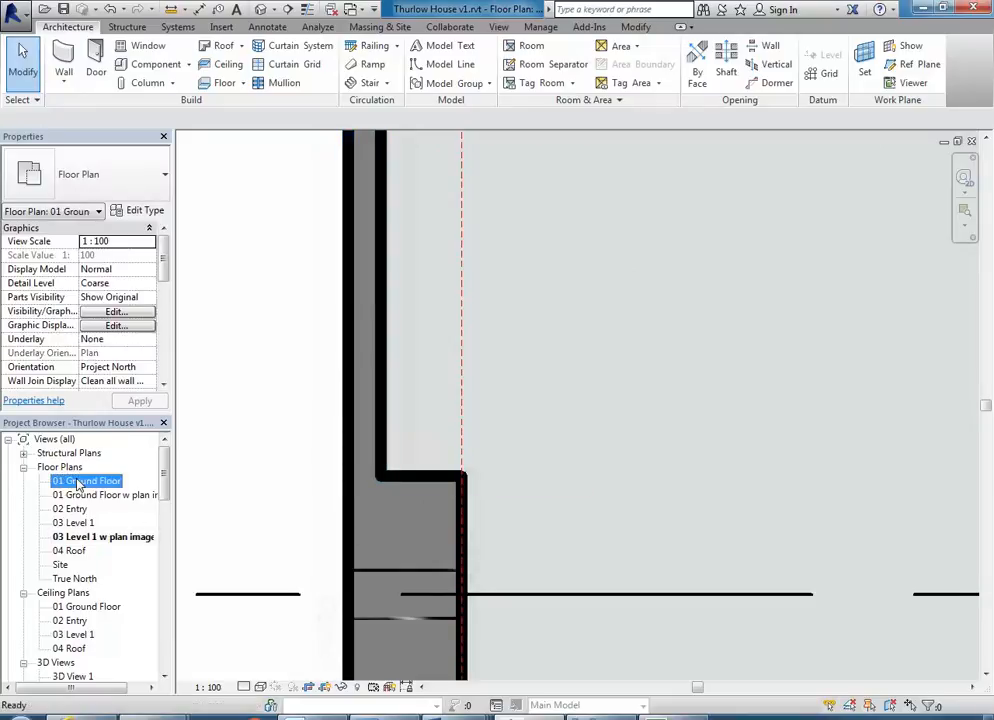
scroll(506, 421, "down", 5)
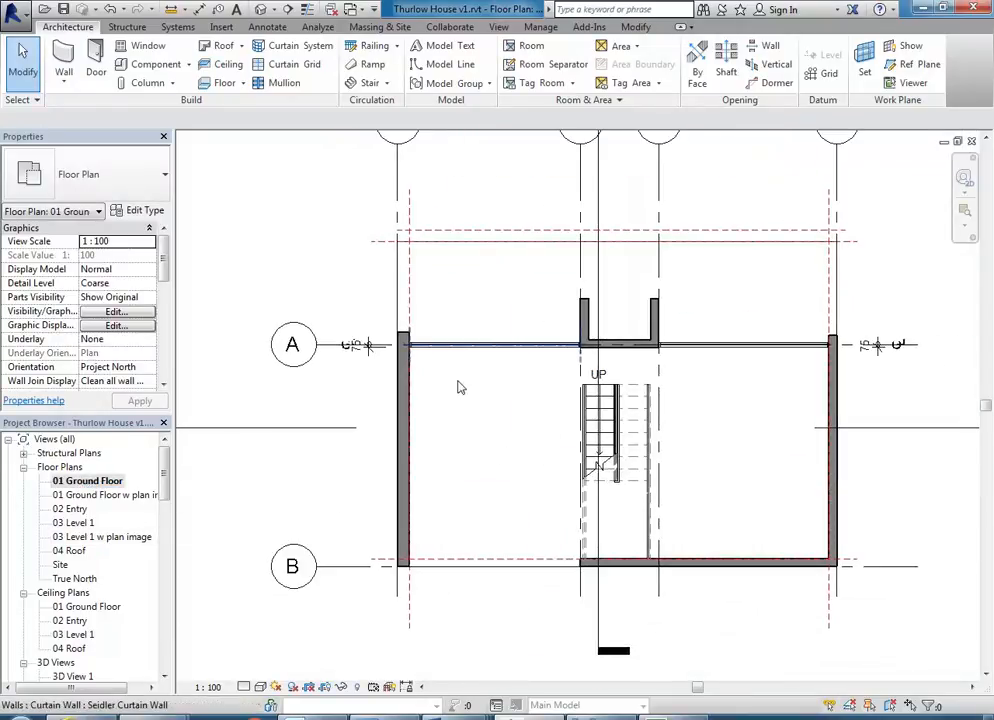
scroll(535, 294, "up", 5)
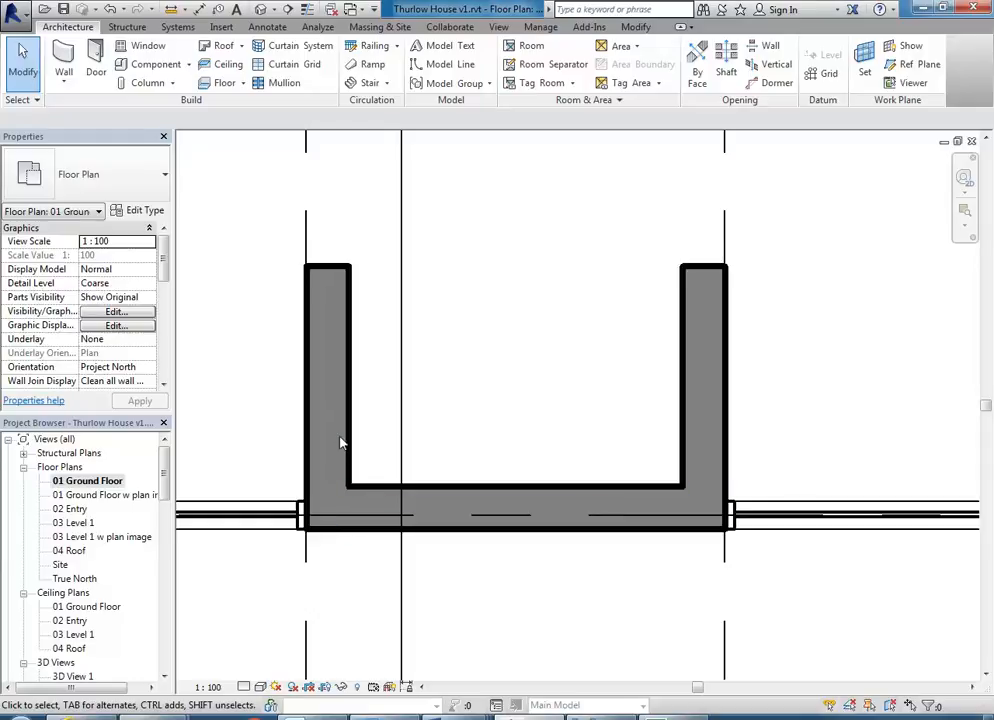
scroll(340, 443, "down", 3)
middle_click_drag(333, 444, 545, 388)
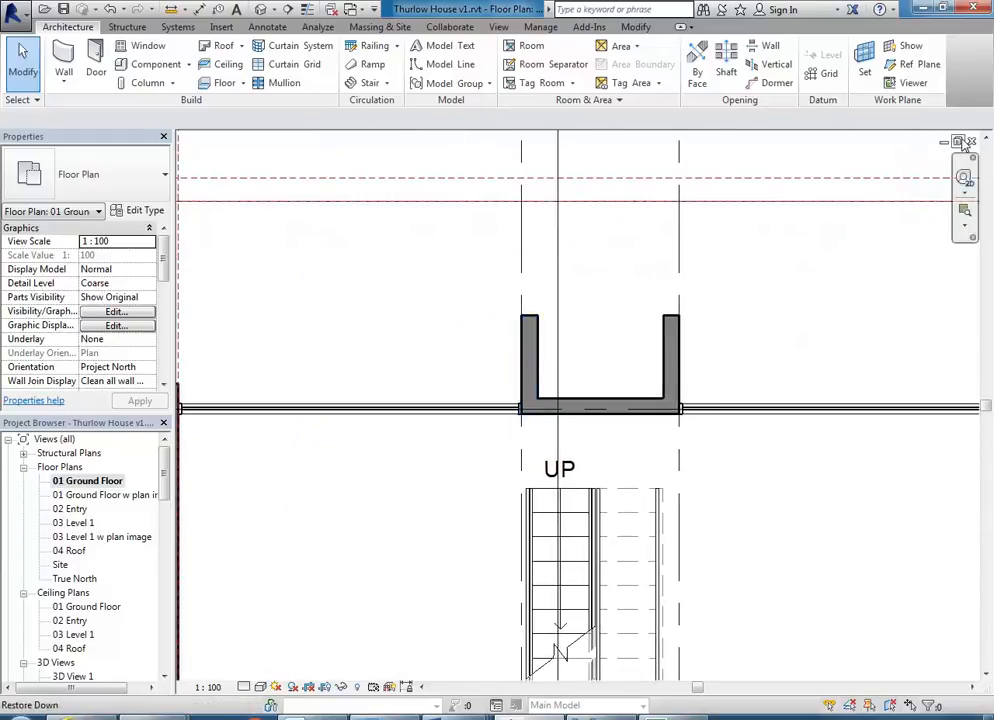
Step: Reopen the 03 Level 1 w plan image floor plan and disallow the join at the new partition's curtain wall end
double_click(103, 537)
scroll(430, 432, "down", 3)
middle_click_drag(430, 432, 340, 497)
middle_click_drag(517, 284, 408, 349)
scroll(420, 300, "up", 2)
scroll(408, 349, "up", 2)
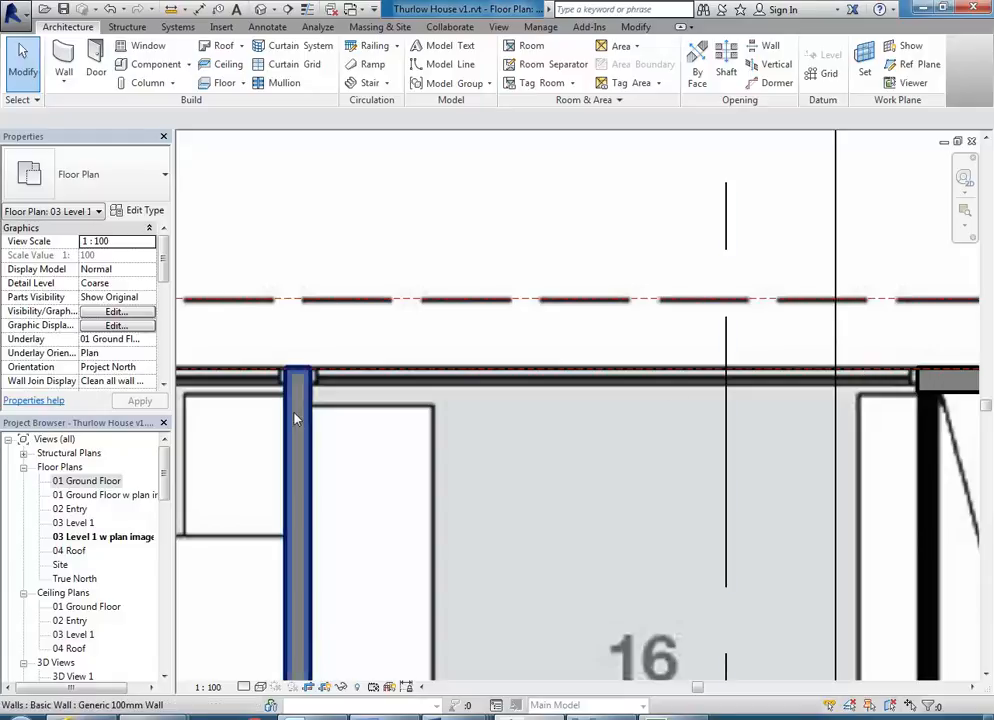
scroll(296, 415, "up", 3)
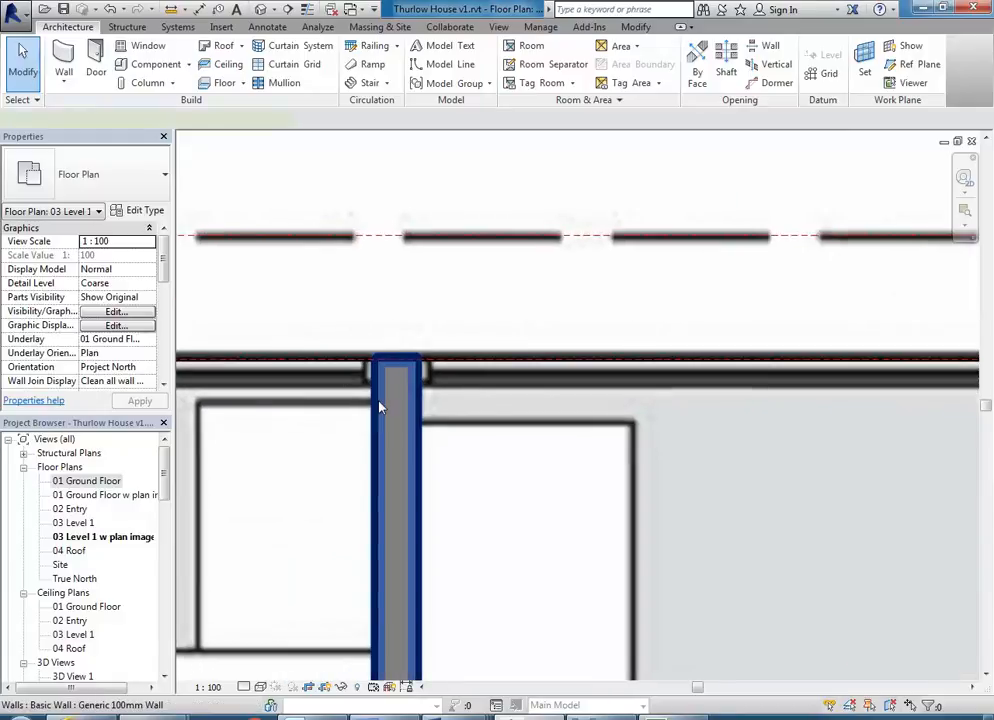
left_click(380, 407)
scroll(381, 400, "up", 3)
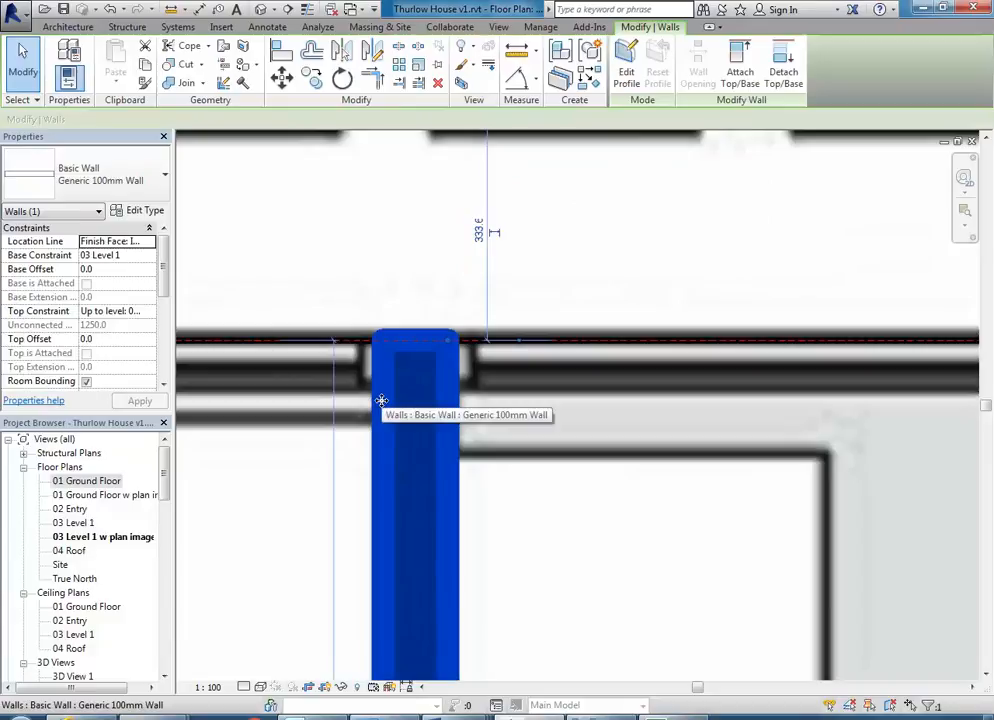
middle_click_drag(381, 400, 397, 391)
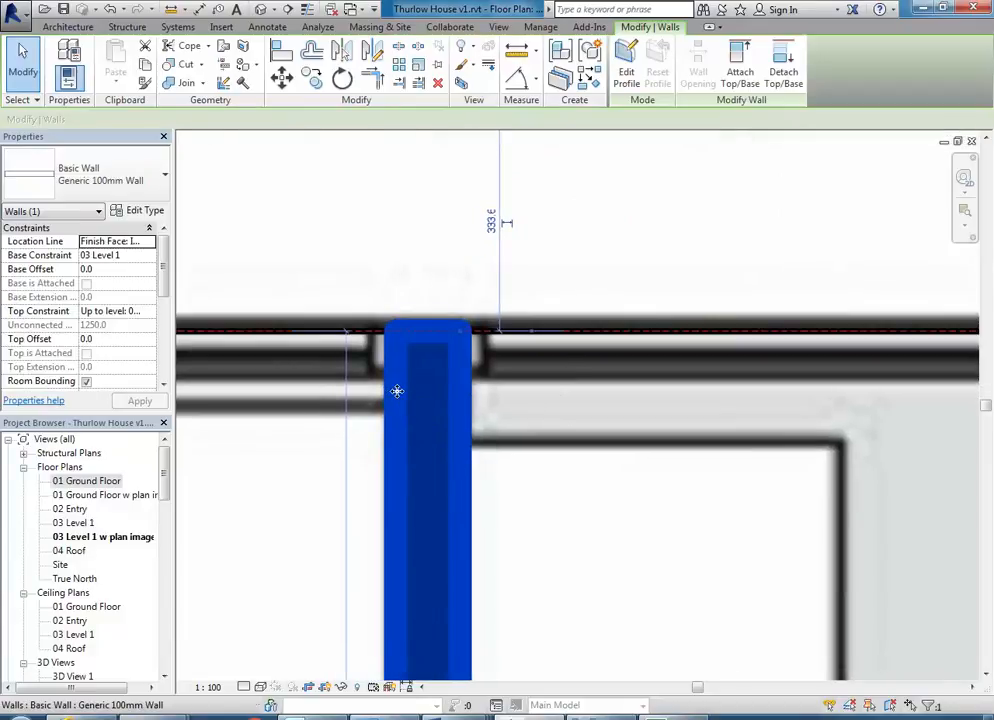
right_click(461, 340)
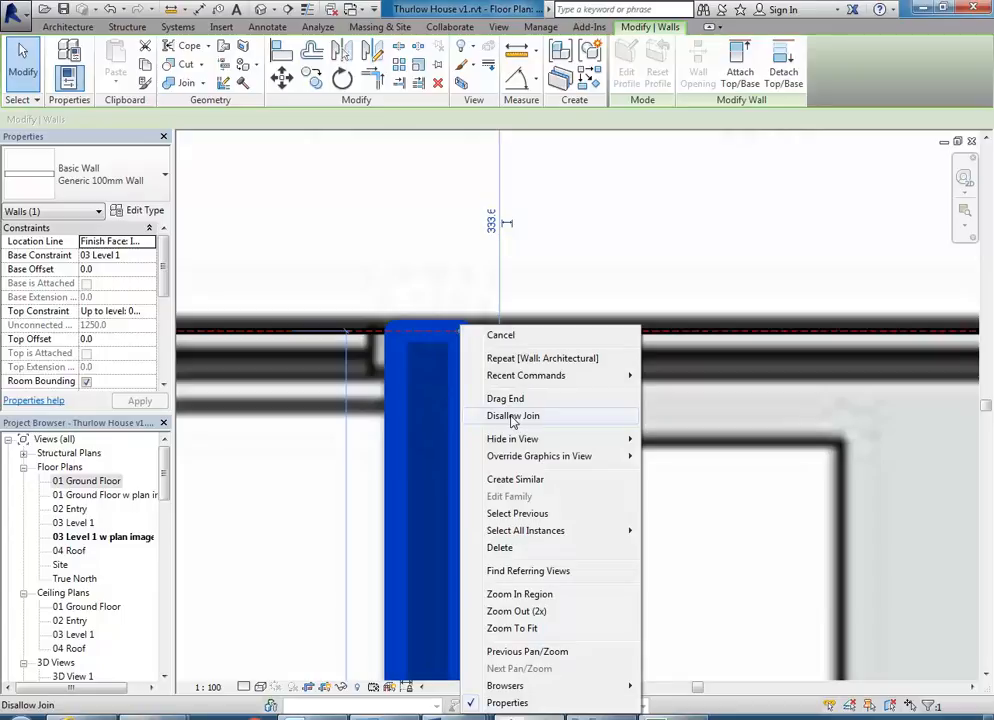
left_click(513, 417)
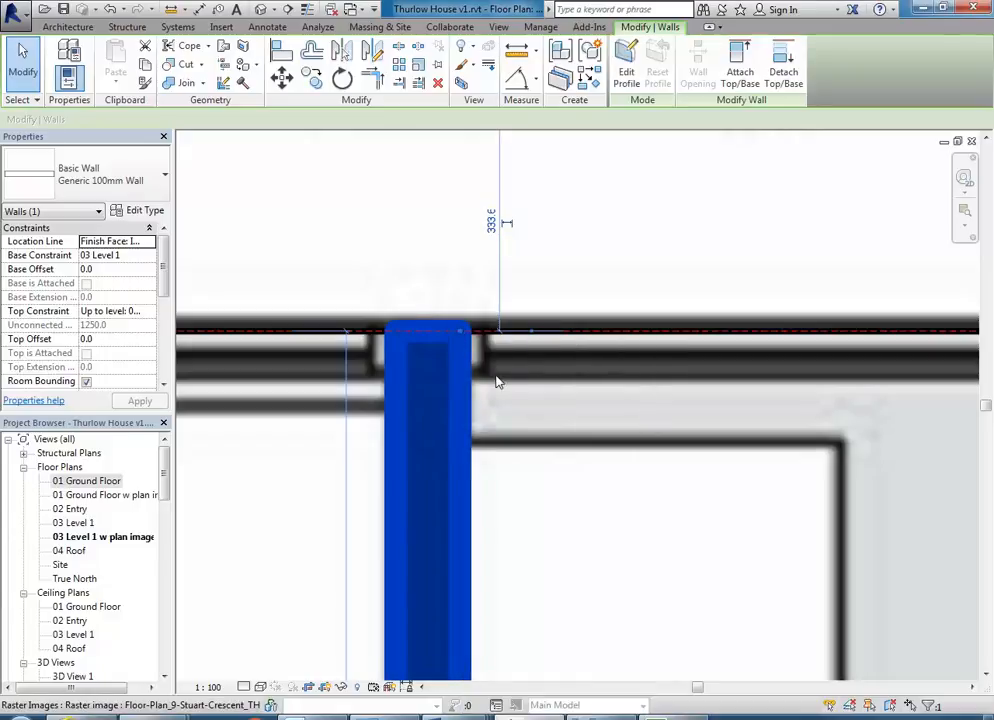
Step: Review the partition's end along the curtain wall, clear the selection and view the wall corner between rooms 16 and 17
scroll(479, 366, "down", 3)
middle_click_drag(479, 366, 335, 432)
scroll(339, 441, "down", 2)
middle_click_drag(392, 447, 383, 425)
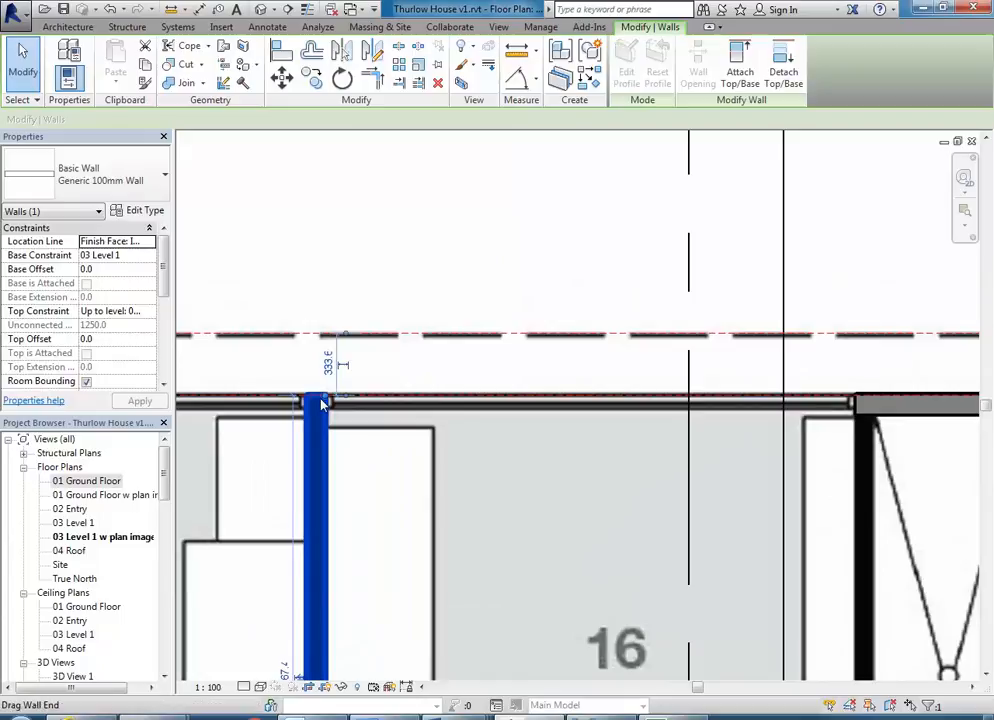
left_click(408, 413)
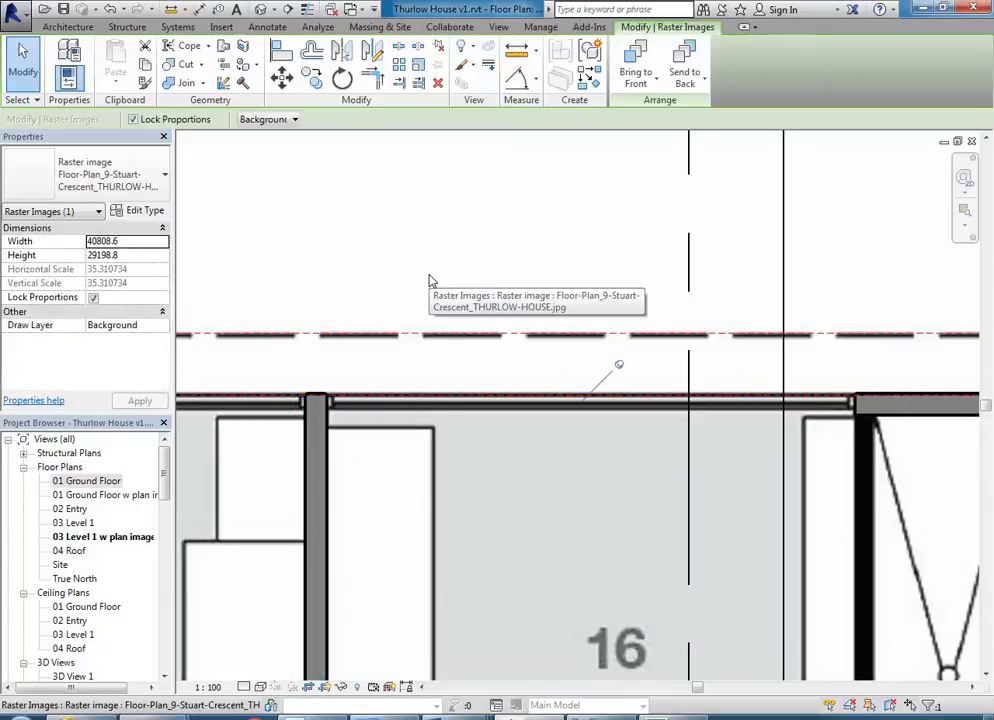
right_click(421, 223)
left_click(448, 234)
right_click(448, 231)
left_click(477, 243)
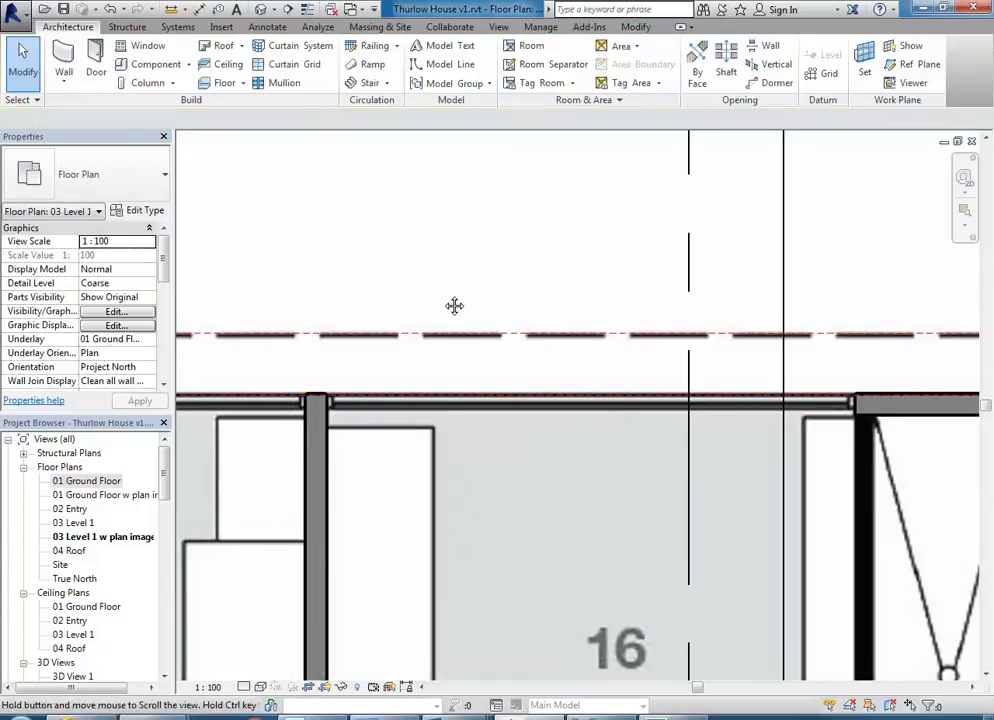
middle_click_drag(454, 306, 449, 304)
mouse_move(898, 425)
middle_mouse_down()
mouse_move(808, 414)
mouse_move(859, 393)
mouse_move(881, 412)
middle_mouse_up()
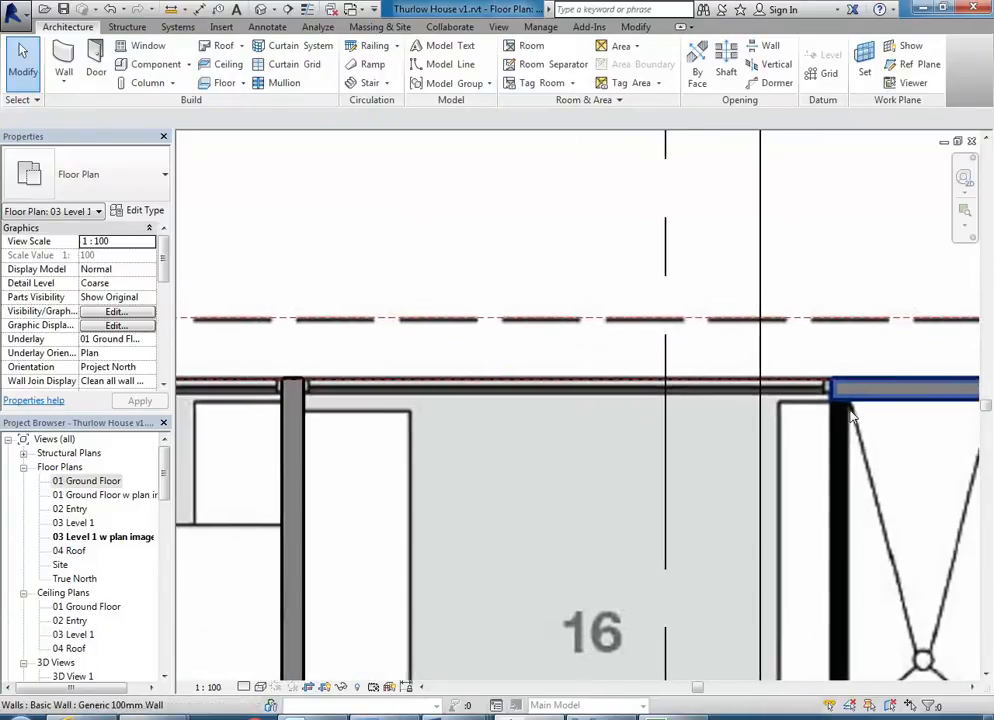
Step: Draw a Curtain Wall 6mm Thk Glazing wall across room 16, from the generic wall above room 17 to the partition beside room 15
left_click(62, 55)
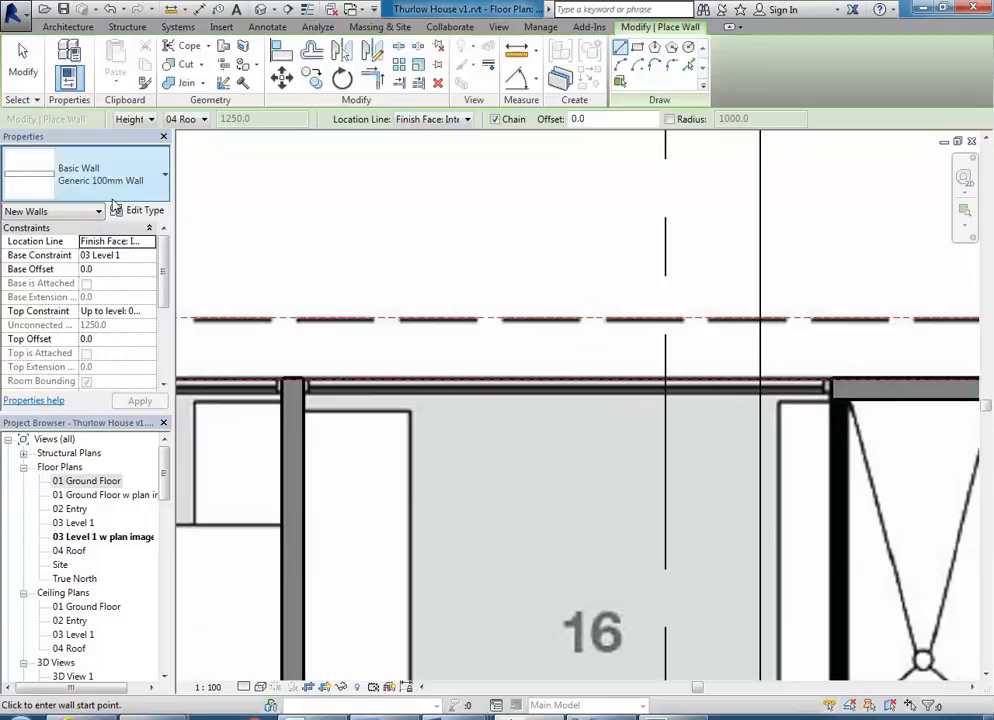
left_click(112, 190)
scroll(84, 365, "down", 3)
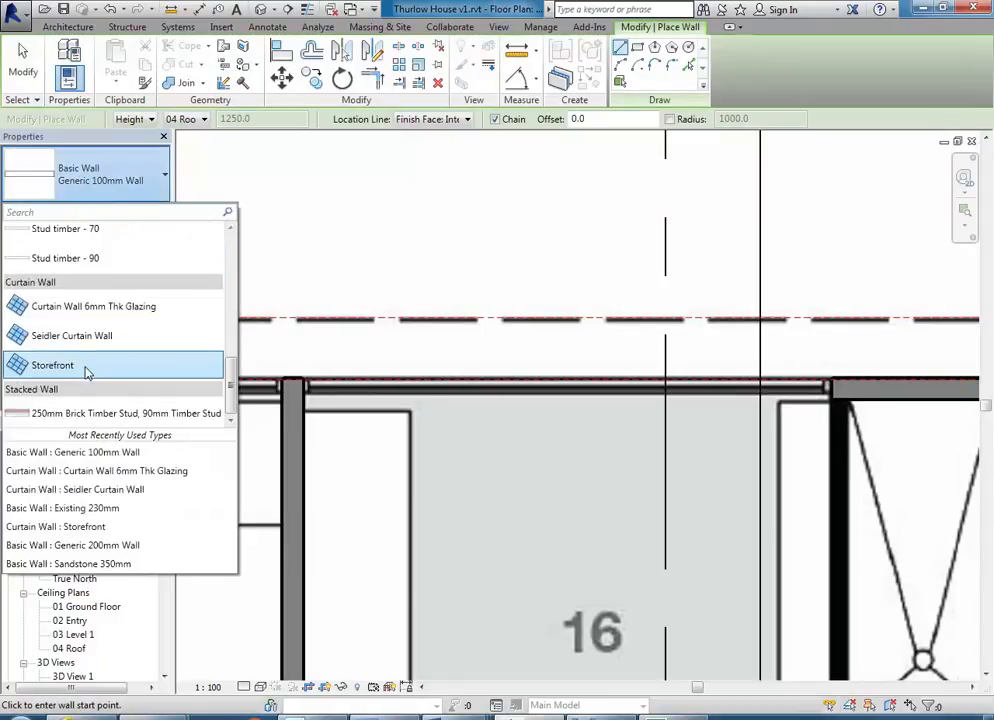
left_click(82, 313)
scroll(648, 380, "up", 4)
scroll(642, 375, "up", 3)
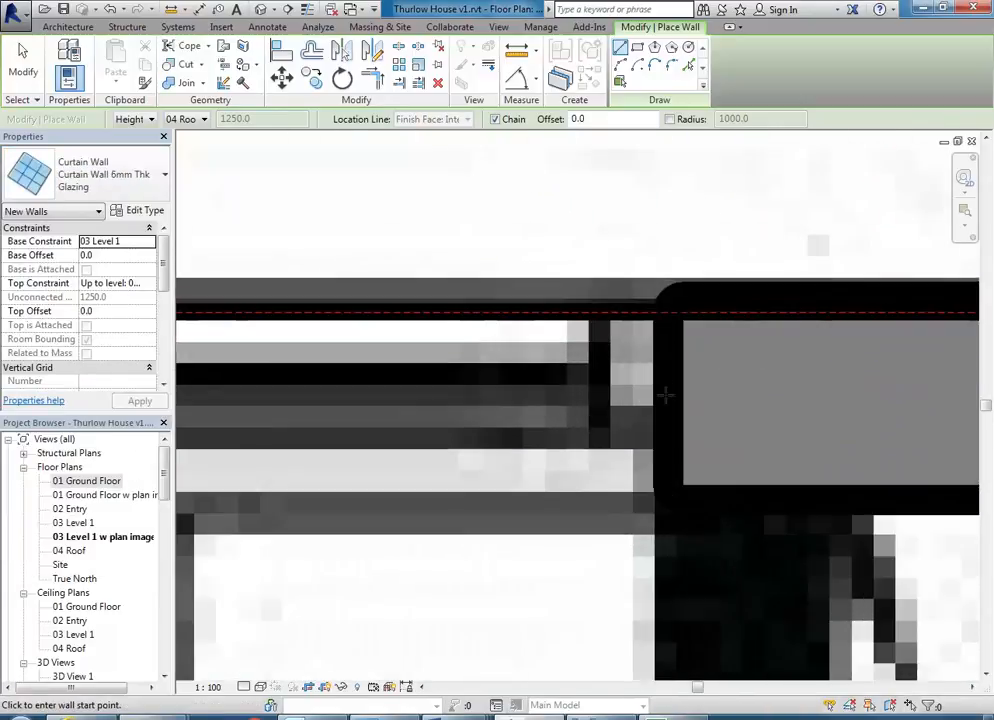
scroll(675, 392, "down", 6)
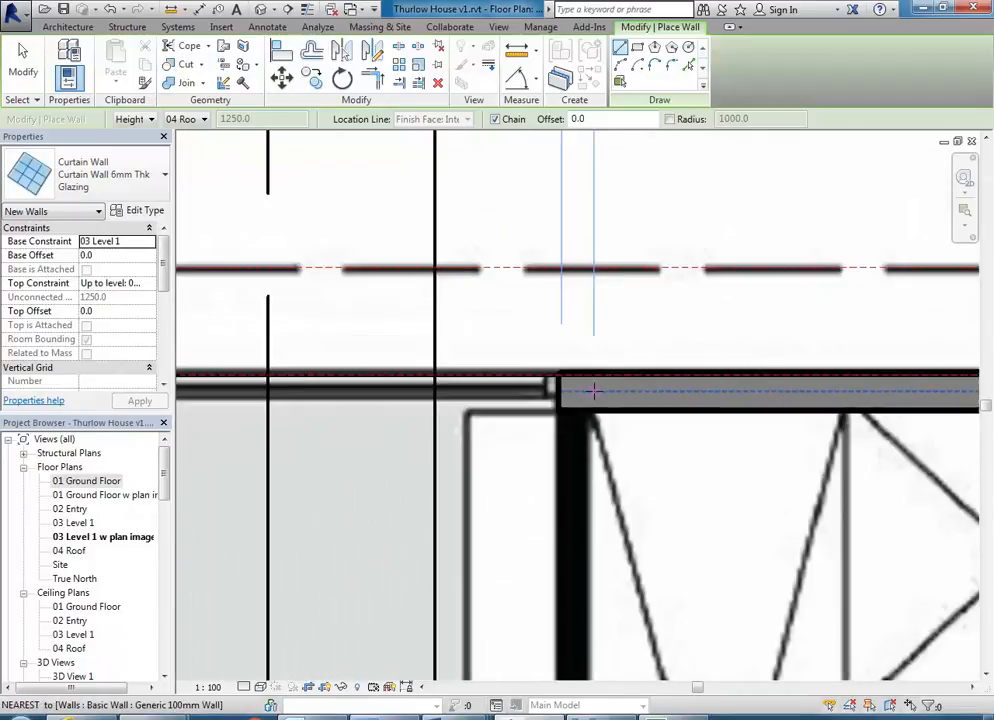
scroll(739, 384, "up", 5)
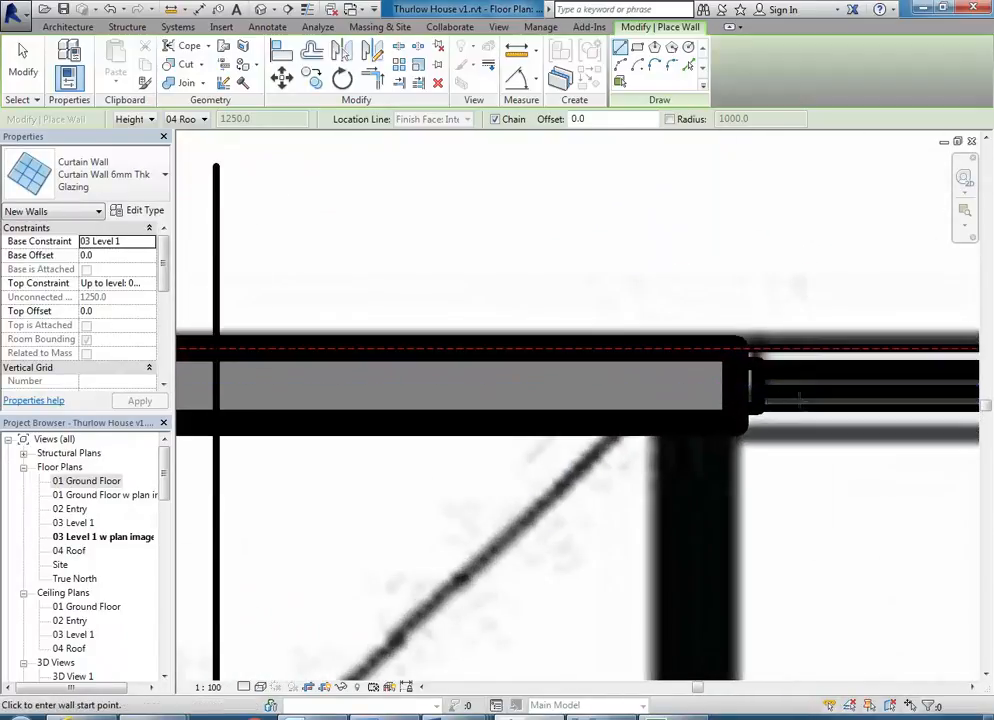
scroll(733, 385, "down", 3)
middle_click_drag(745, 385, 975, 360)
middle_click_drag(580, 393, 965, 383)
scroll(630, 382, "up", 2)
scroll(654, 343, "up", 1)
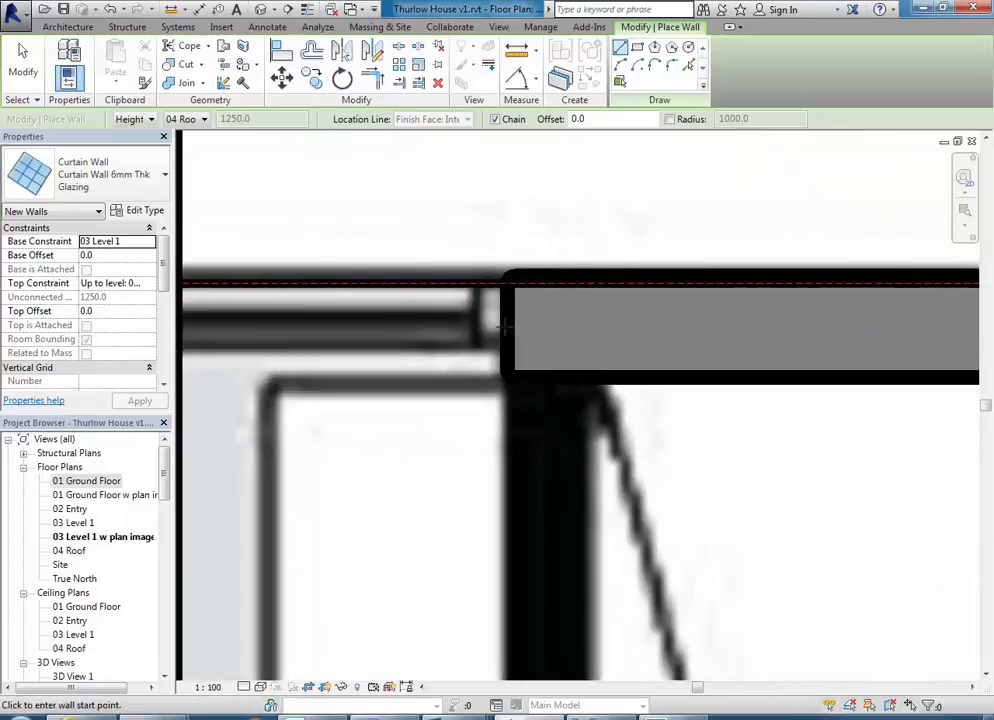
left_click(513, 327)
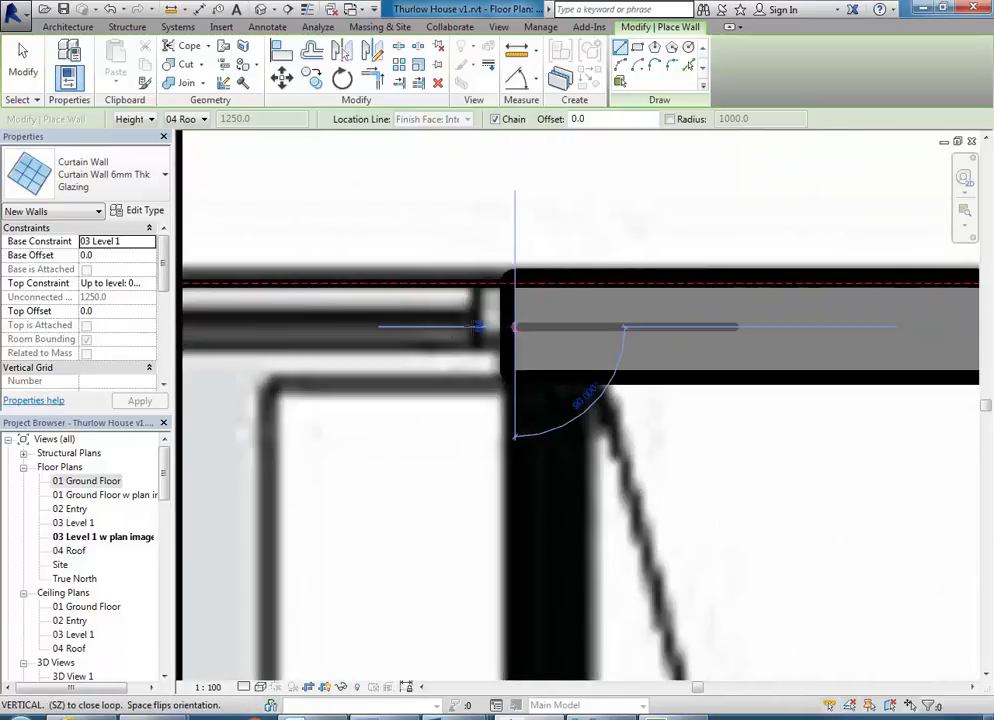
scroll(446, 329, "down", 3)
middle_click_drag(446, 329, 675, 320)
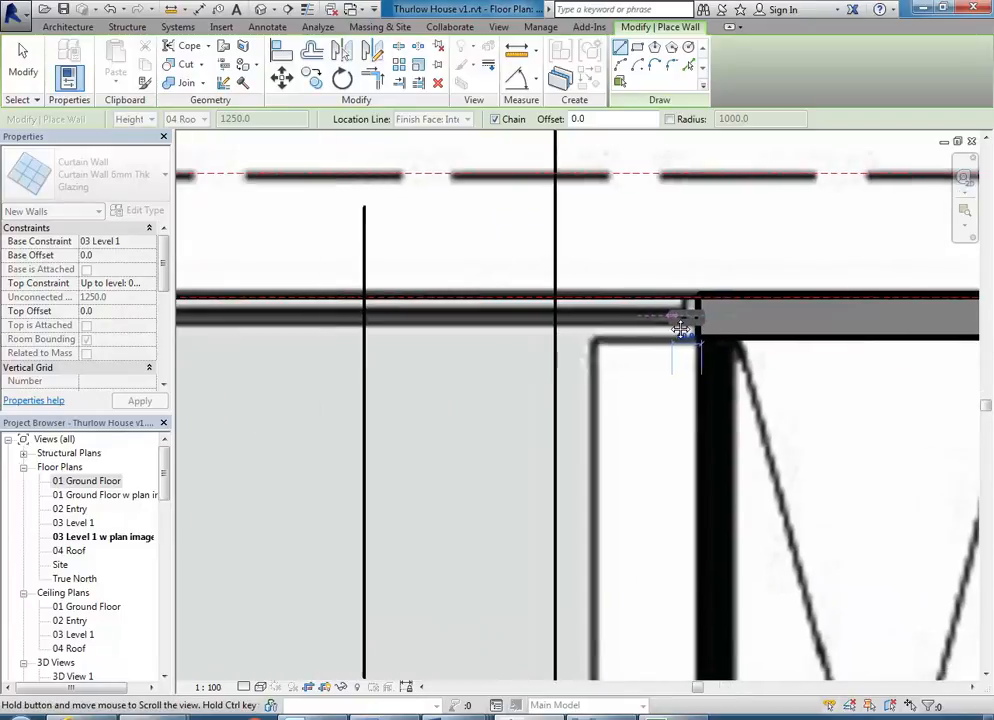
scroll(671, 318, "up", 3)
scroll(675, 316, "up", 1)
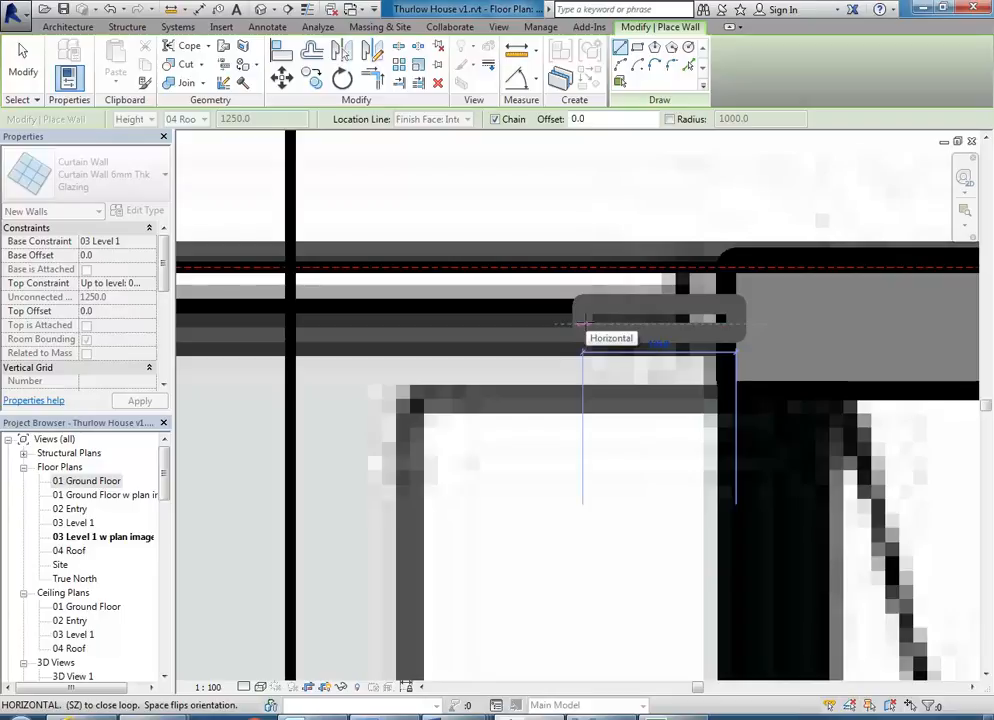
scroll(583, 322, "down", 5)
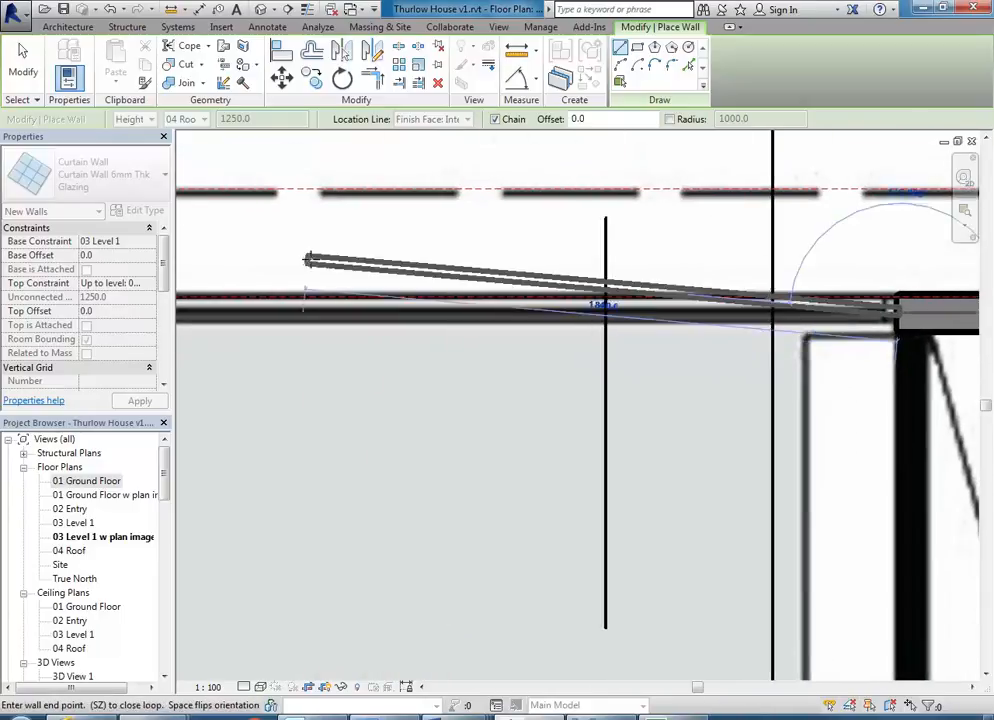
scroll(350, 330, "up", 5)
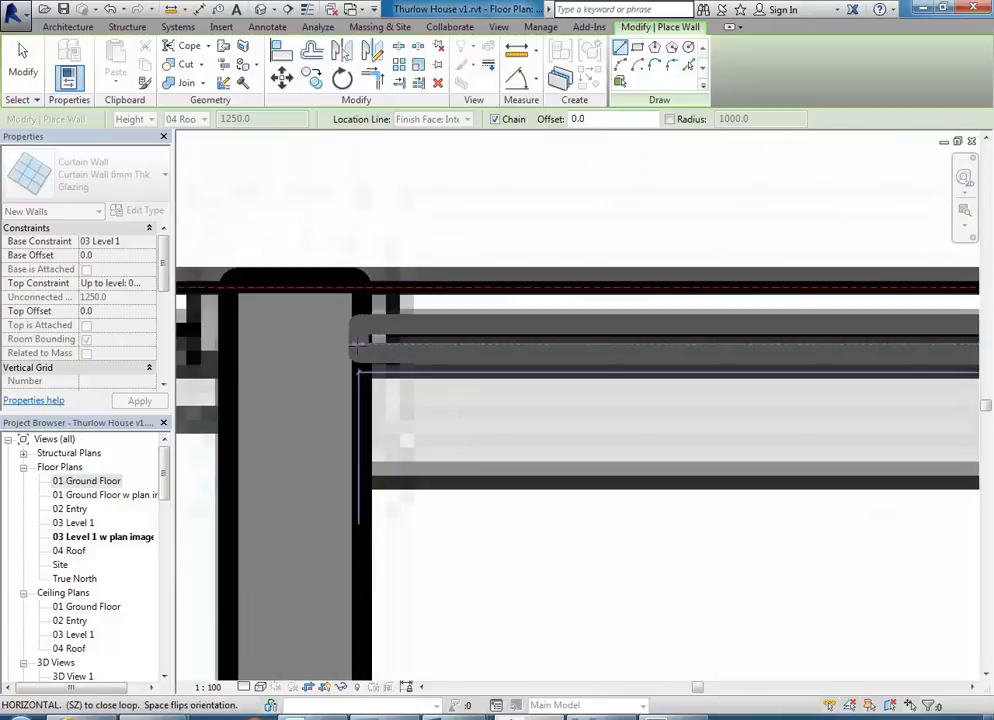
right_click(438, 217)
left_click(453, 230)
Step: Draw a second Curtain Wall 6mm Thk Glazing wall across room 15, from the partition to the outer side wall, in line with the first
middle_click_drag(331, 361, 541, 368)
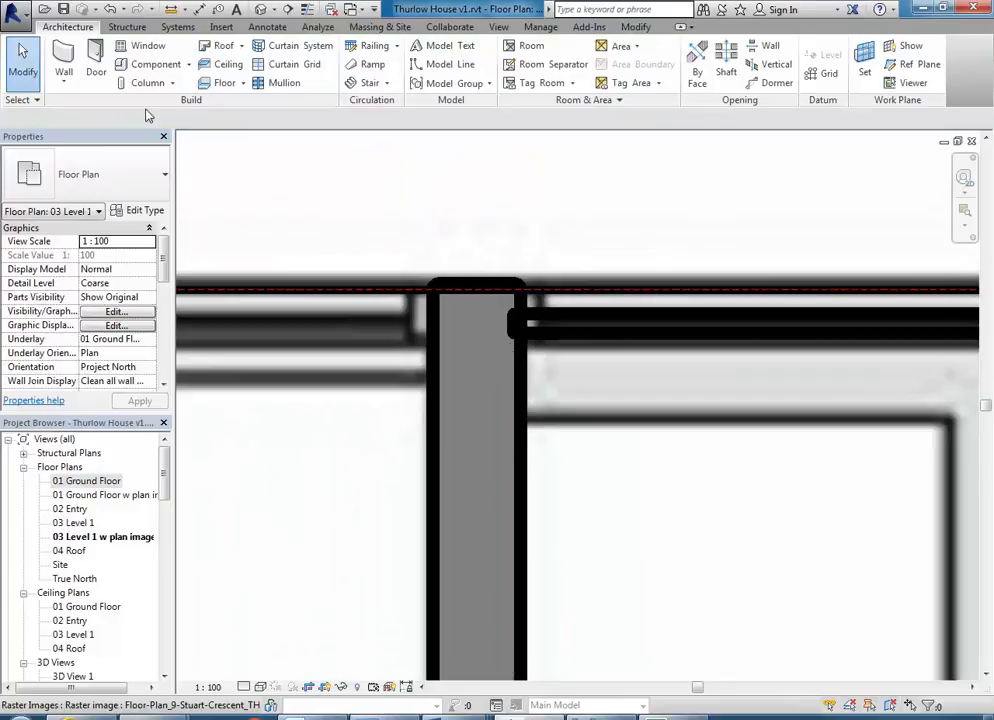
key("w")
key("a")
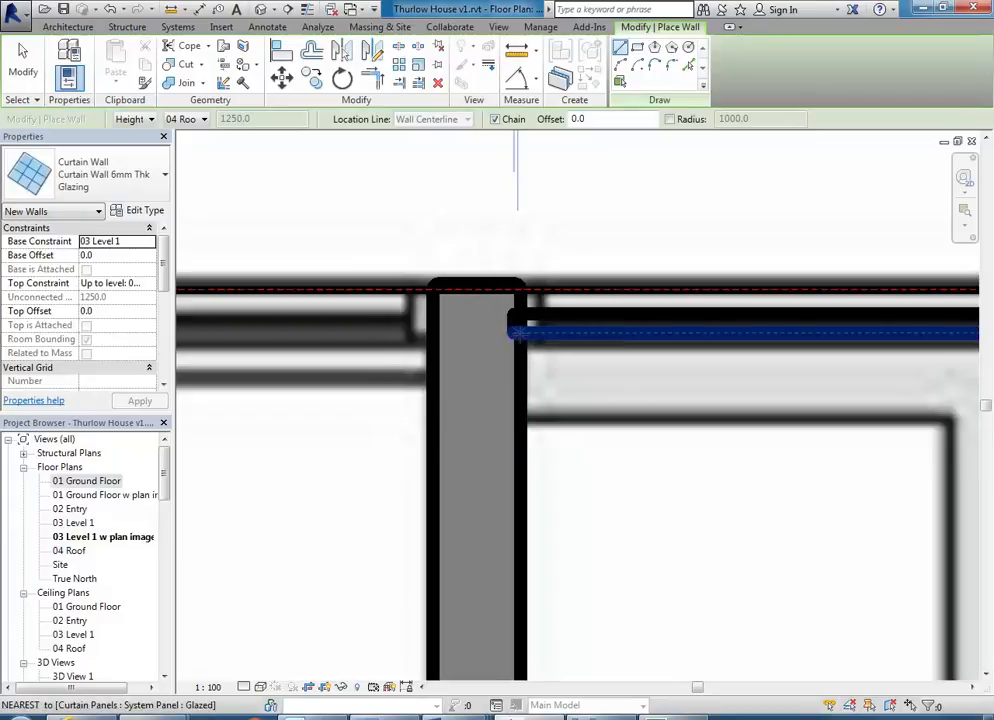
left_click(440, 326)
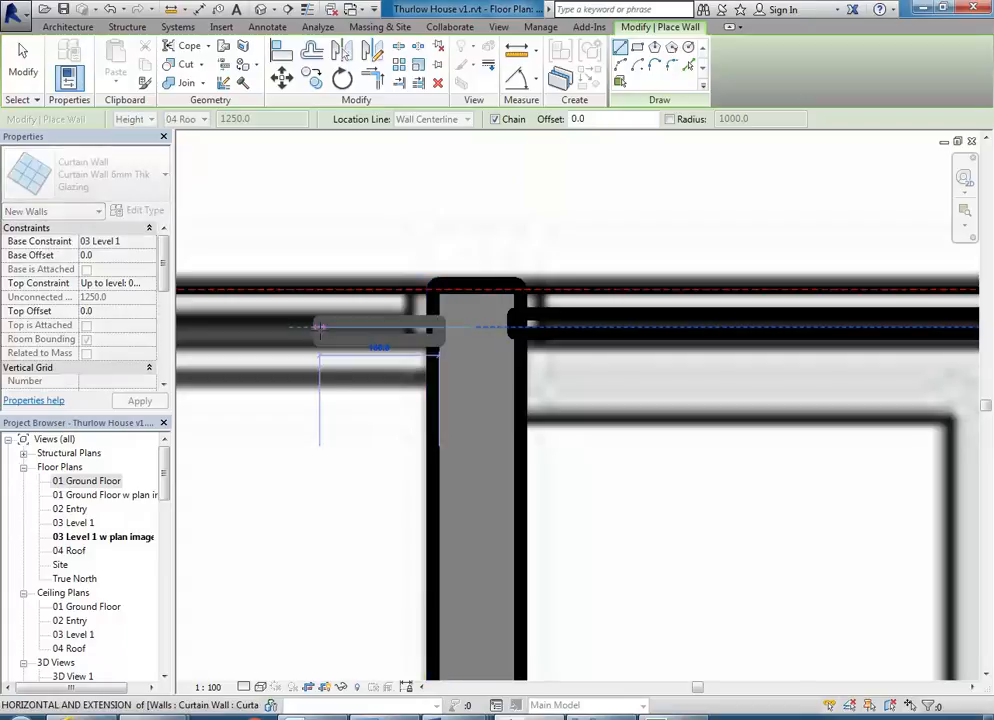
scroll(319, 326, "down", 3)
middle_click_drag(319, 326, 700, 326)
scroll(455, 322, "down", 2)
middle_click_drag(455, 322, 746, 329)
scroll(271, 330, "up", 5)
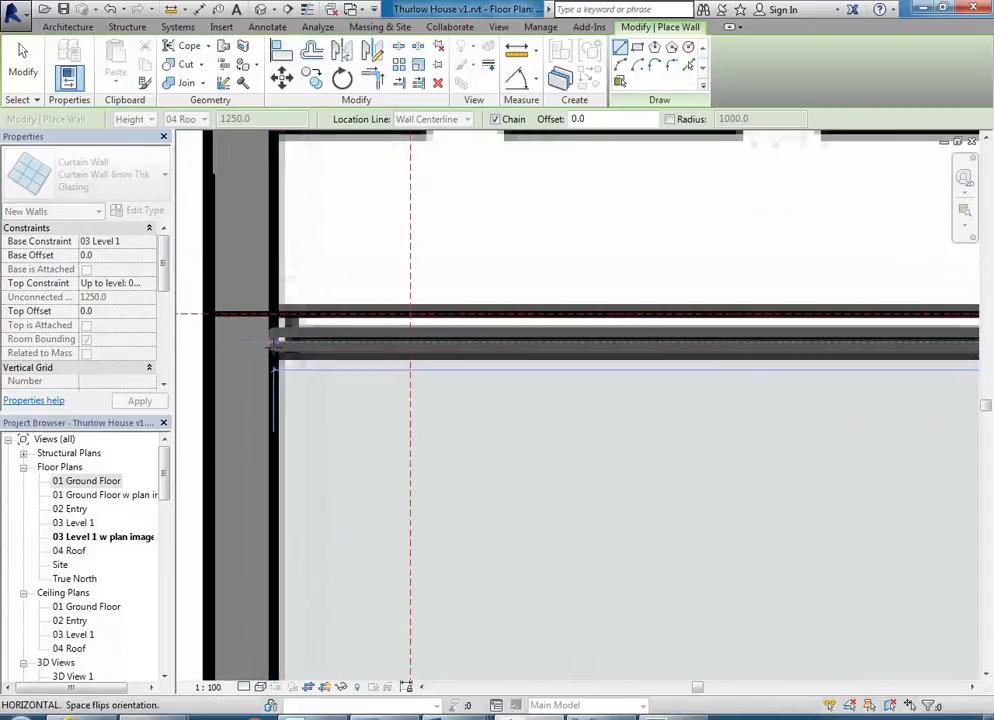
left_click(270, 344)
key("Escape")
key("Escape")
Step: In the {3D} view, attach the tops of the 100 mm partition and the two new curtain walls to the roof
left_click_drag(164, 470, 166, 505)
double_click(62, 537)
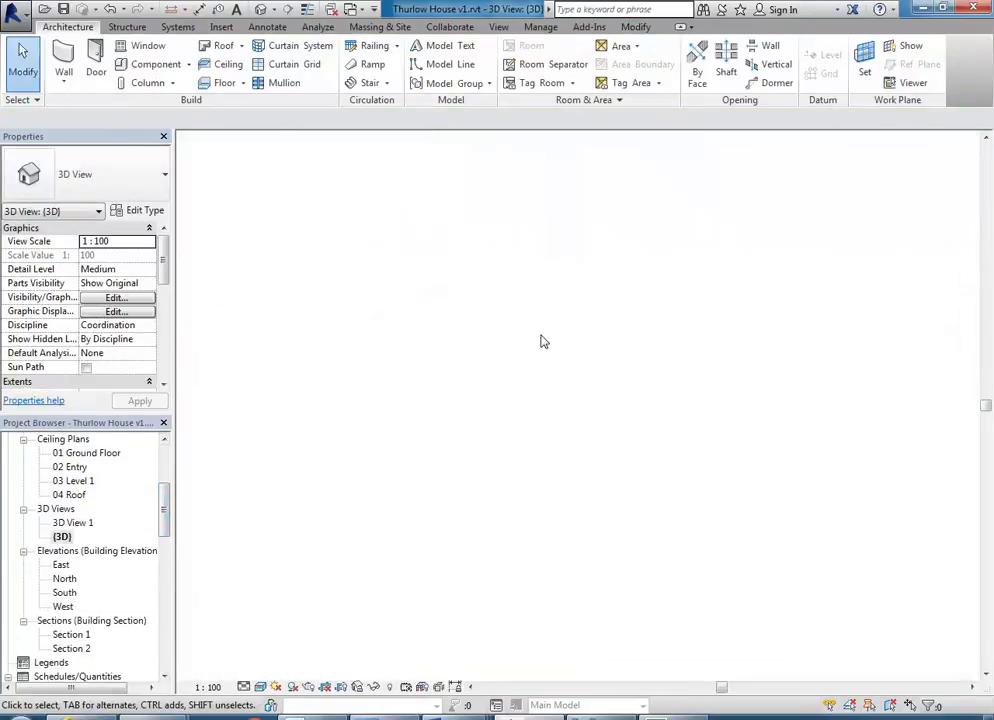
middle_click_drag(581, 555, 622, 472, "shift")
scroll(622, 472, "up", 2)
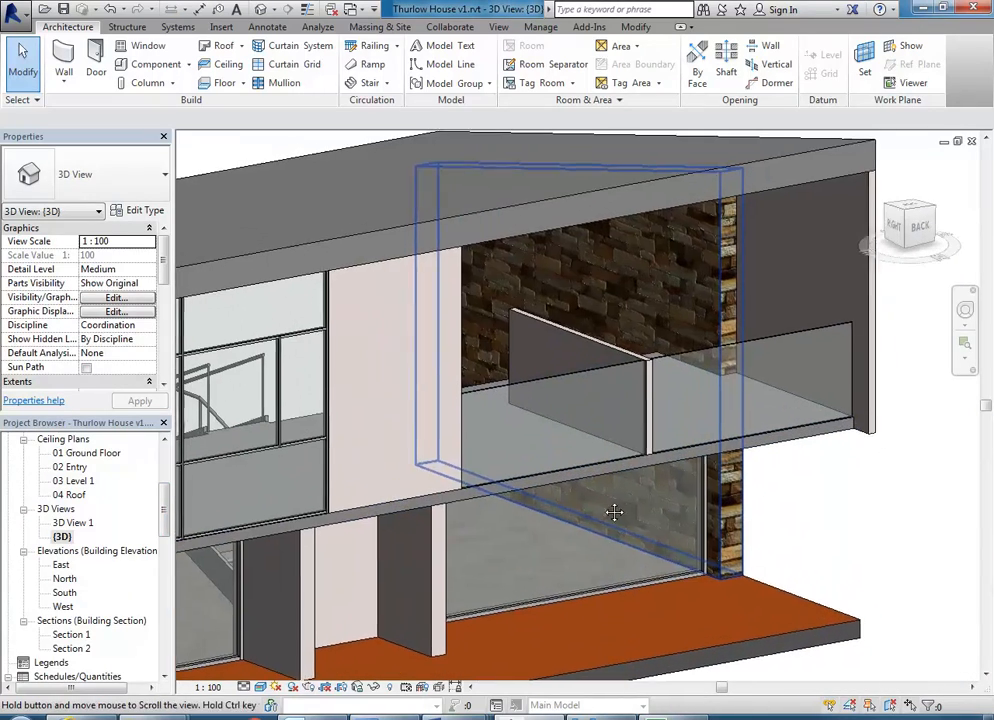
left_click(585, 350)
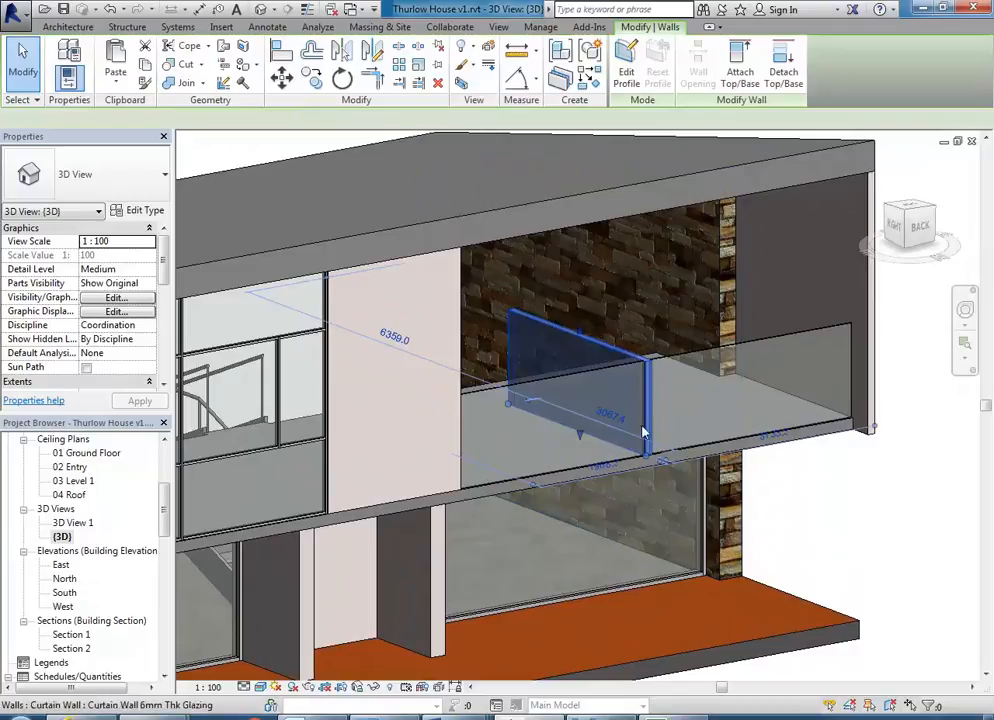
left_click(493, 392, "ctrl")
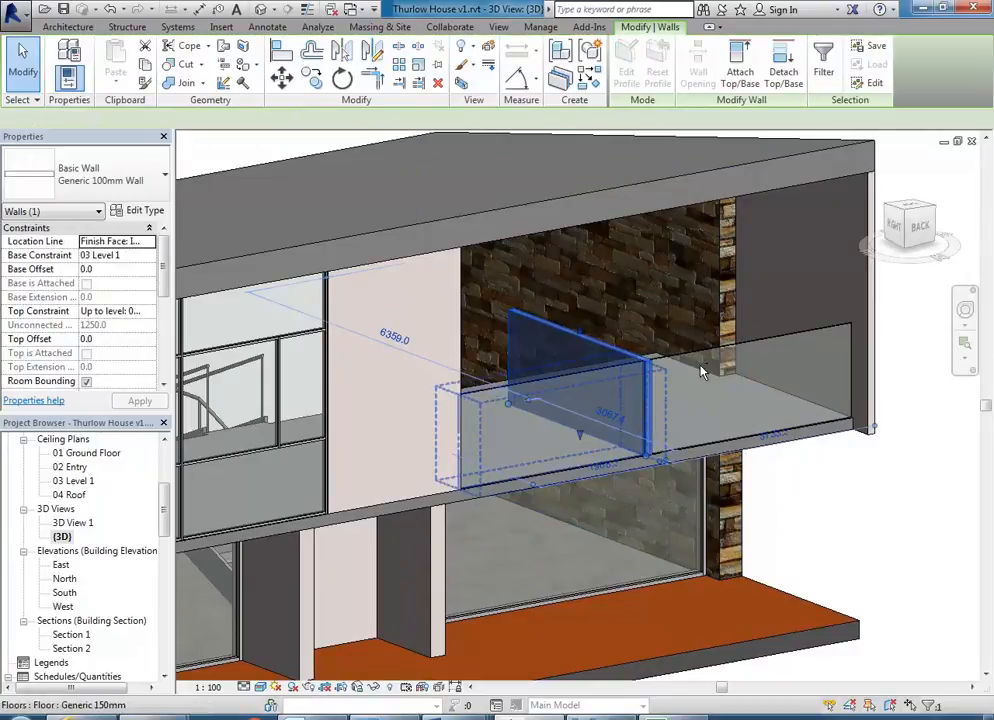
left_click(801, 341, "ctrl")
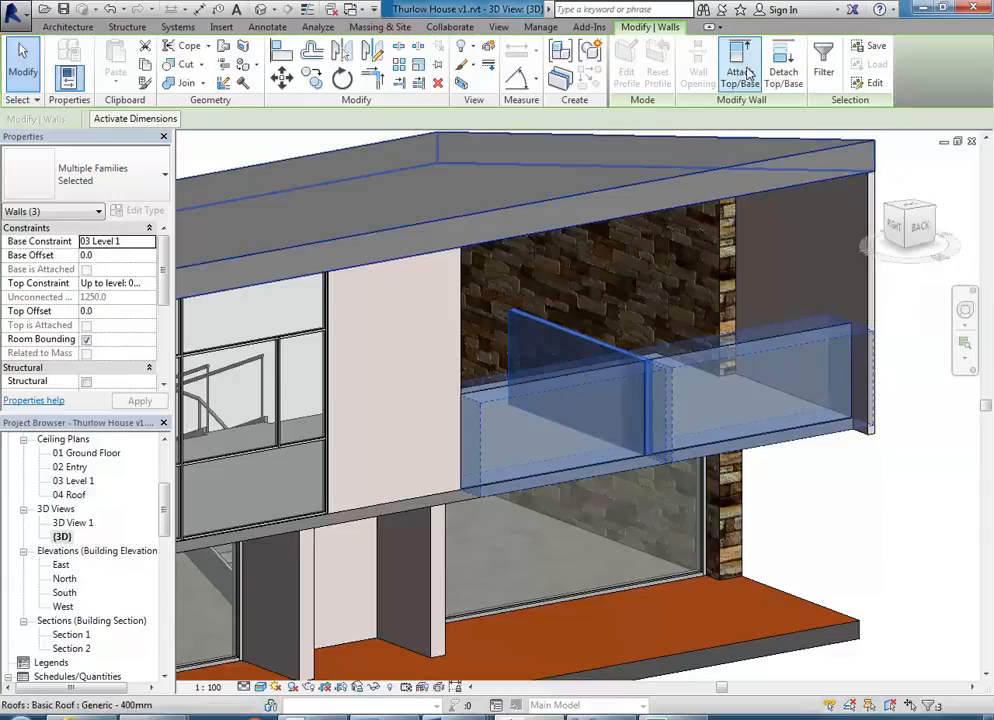
left_click(740, 68)
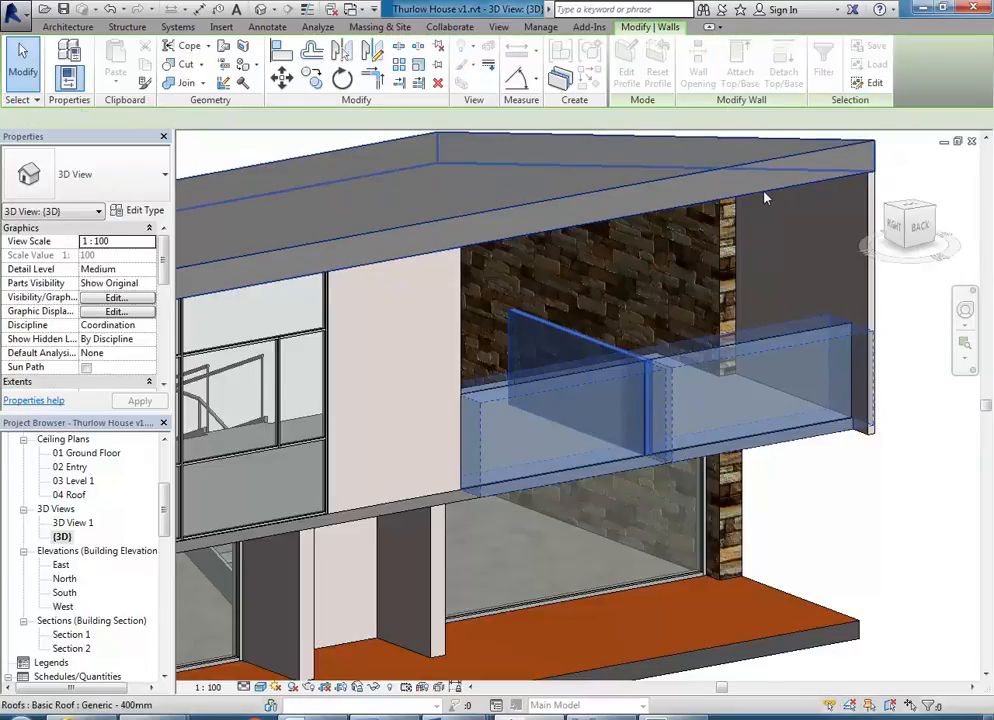
left_click(768, 195)
key("Escape")
Step: Examine the glazed upper-level facade and the attached walls from both ends of the house in 3D
scroll(415, 175, "down", 4)
middle_click_drag(524, 288, 356, 348, "shift")
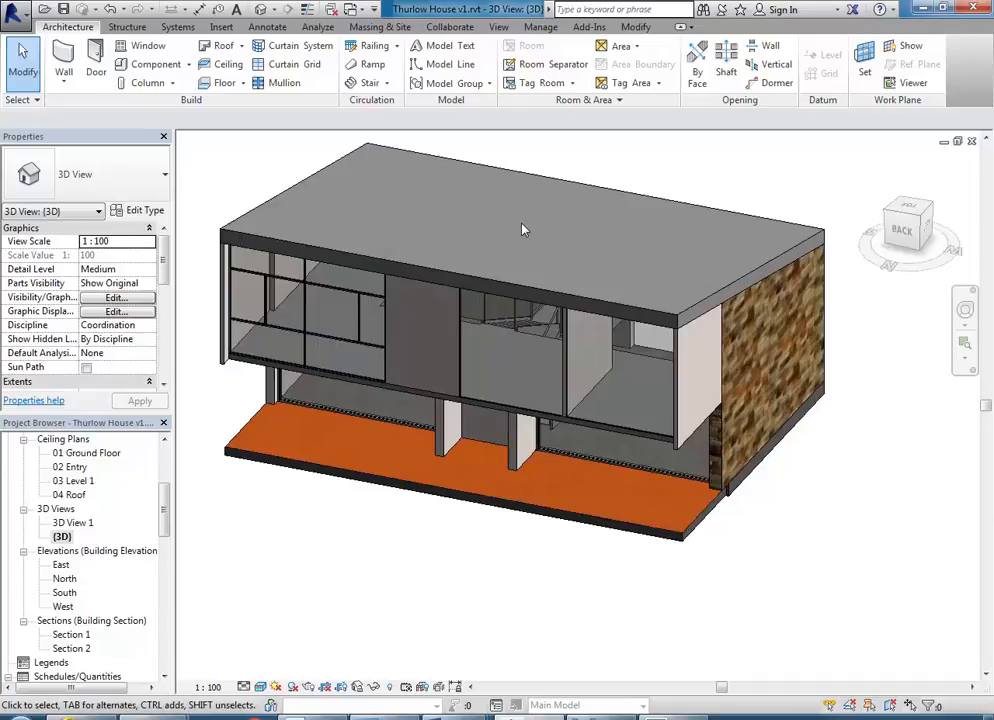
middle_click_drag(522, 224, 458, 229)
scroll(458, 229, "up", 1)
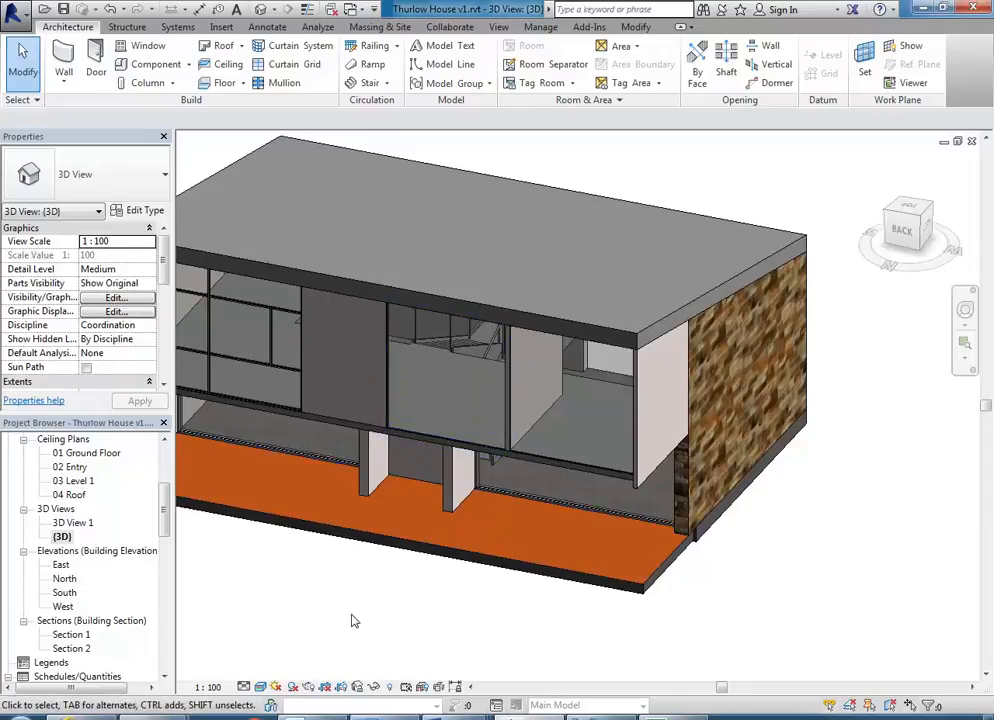
middle_click_drag(308, 450, 585, 388, "shift")
scroll(307, 416, "down", 2)
middle_click_drag(192, 384, 520, 492)
scroll(439, 470, "up", 1)
middle_click_drag(439, 470, 348, 487)
Step: Open the 03 Level 1 floor plan and view the modelled layout
left_click_drag(162, 518, 166, 472)
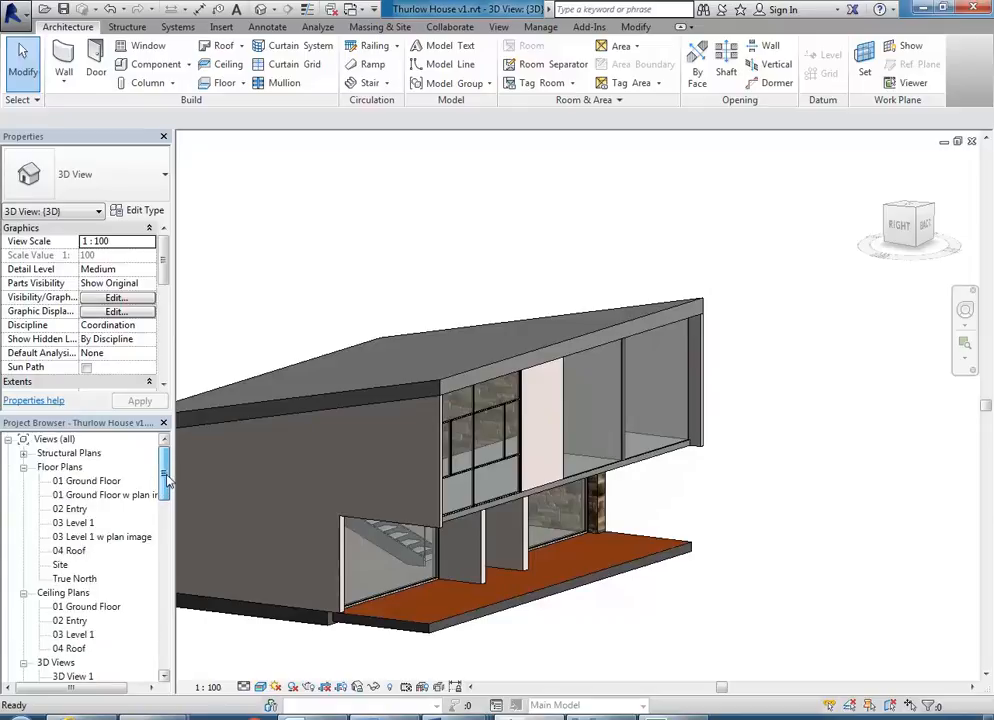
double_click(78, 522)
scroll(601, 383, "down", 3)
middle_click_drag(601, 383, 722, 346)
Step: Reopen the 03 Level 1 w plan image floor plan and examine rooms 15 to 17, the corridor and the stair area
double_click(80, 537)
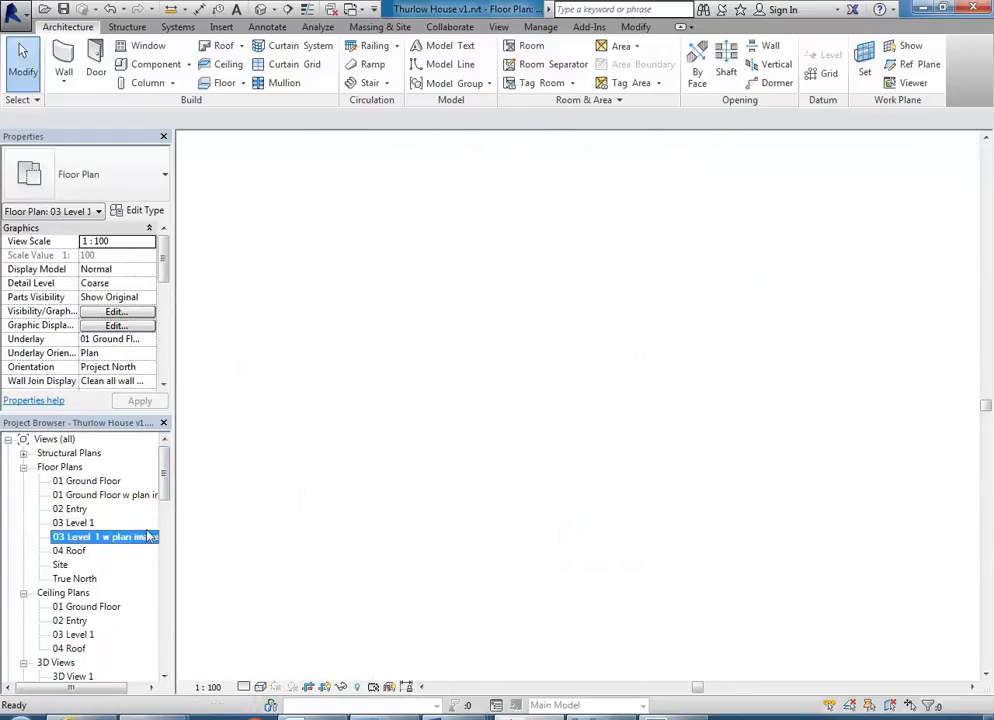
scroll(435, 360, "down", 3)
scroll(502, 457, "down", 2)
middle_click_drag(502, 457, 366, 339)
scroll(367, 410, "up", 1)
middle_click_drag(367, 410, 367, 430)
scroll(571, 527, "down", 2)
middle_click_drag(571, 527, 411, 459)
scroll(462, 464, "down", 1)
scroll(462, 464, "down", 1)
scroll(381, 419, "up", 2)
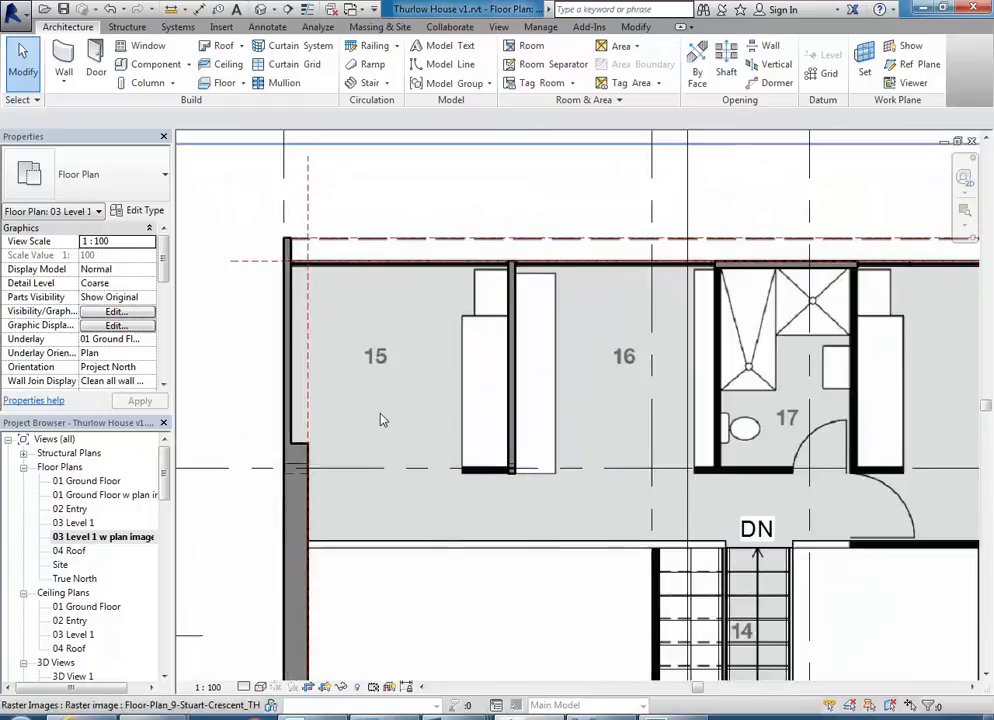
scroll(381, 419, "up", 1)
middle_click_drag(395, 406, 364, 439)
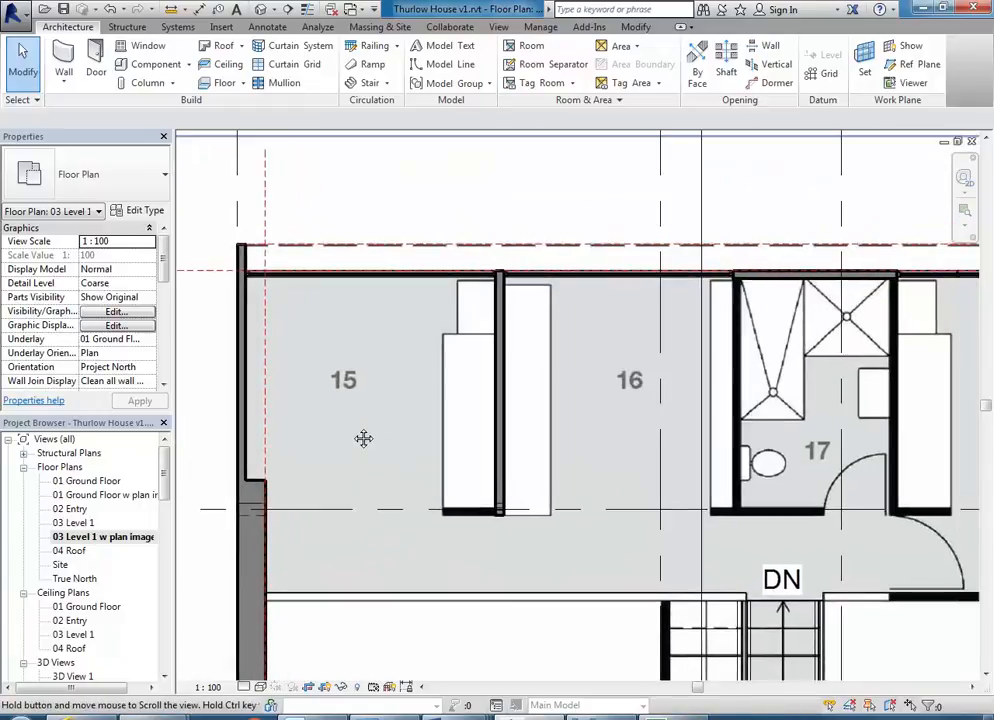
scroll(515, 528, "down", 2)
middle_click_drag(515, 528, 444, 435)
scroll(403, 389, "up", 1)
scroll(403, 389, "up", 1)
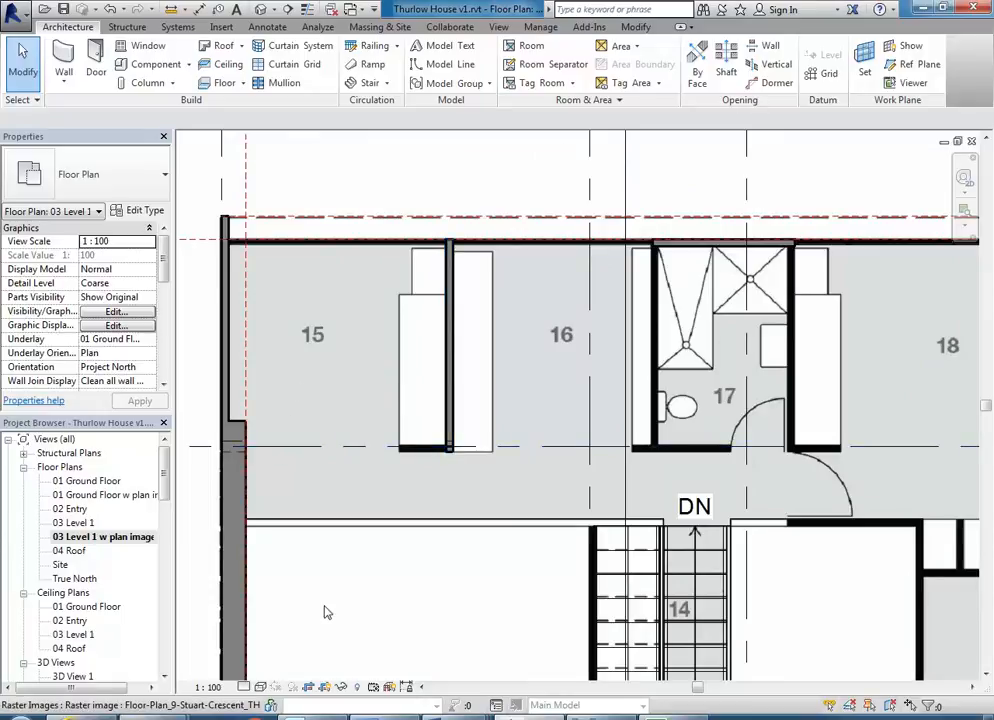
Step: Switch to Windows Photo Viewer, widen its window and browse the Thurlow House exterior and interior reference photos
left_click(590, 714)
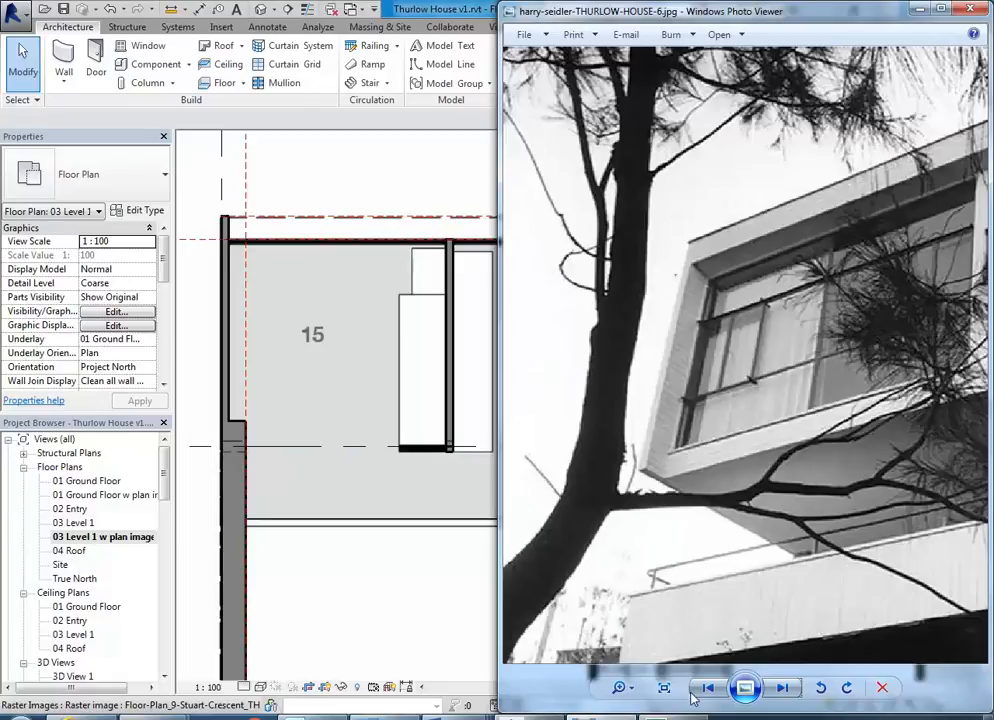
left_click_drag(497, 528, 80, 515)
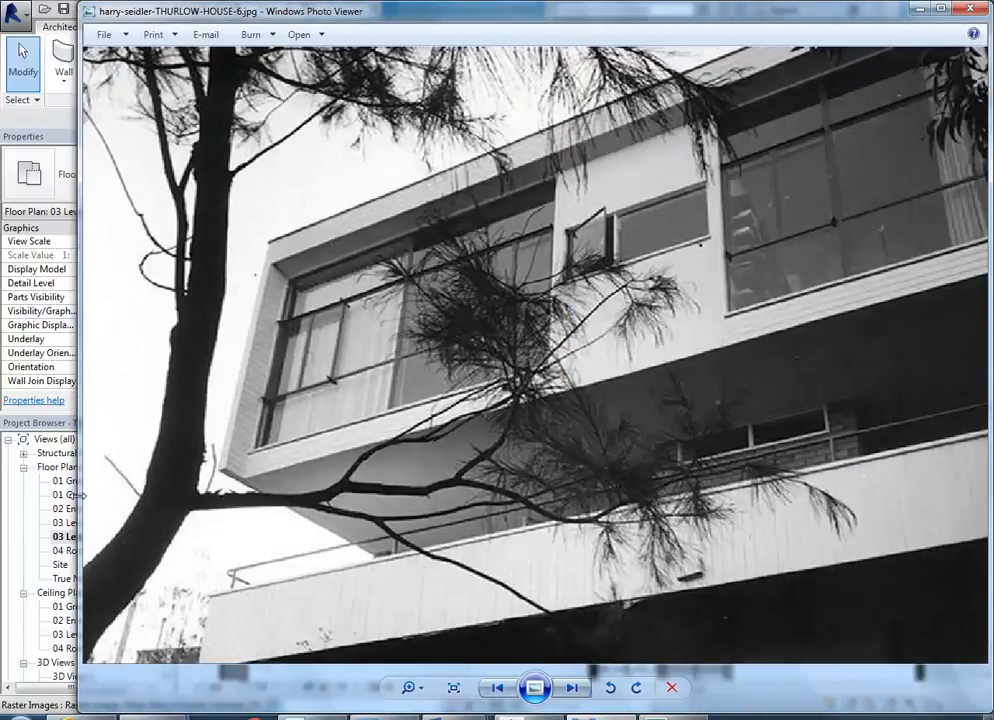
left_click(572, 688)
left_click(572, 688)
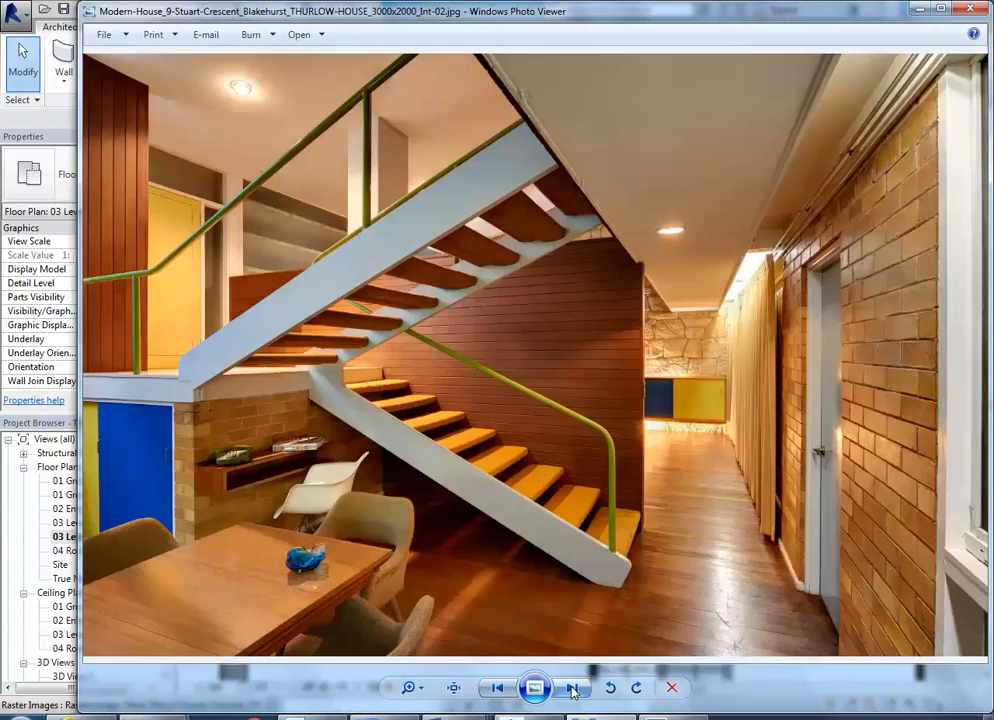
left_click(572, 688)
left_click(572, 688)
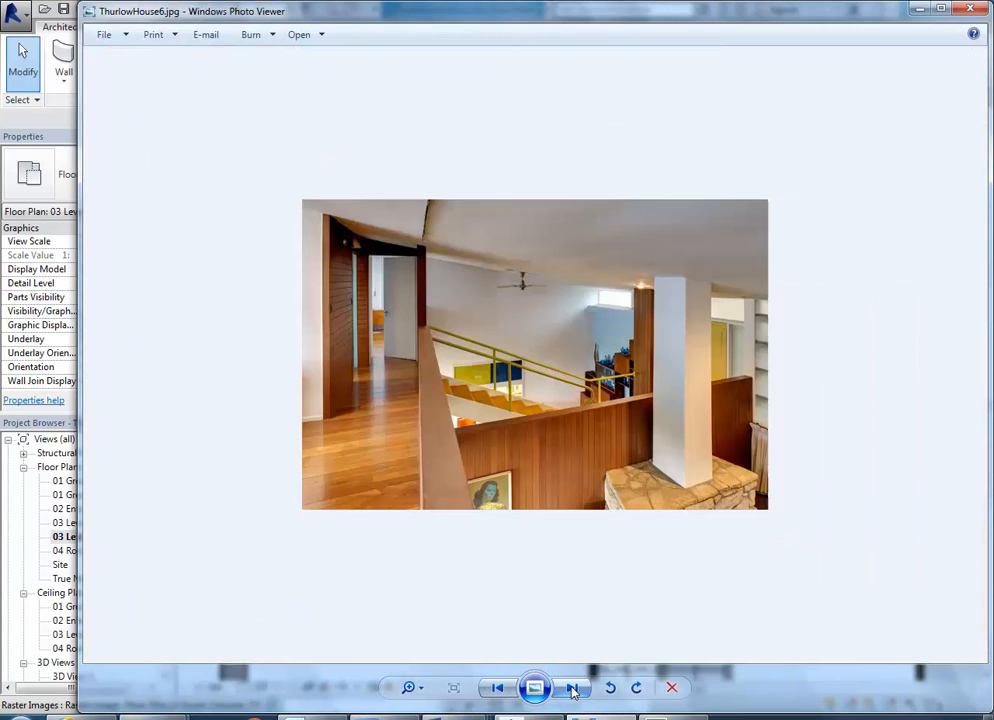
left_click(572, 688)
left_click(572, 688)
Step: Go back to untitled.png, examine the stair and upper balustrade up close, and move on to the 2_12u64c.jpg photo
left_click(497, 688)
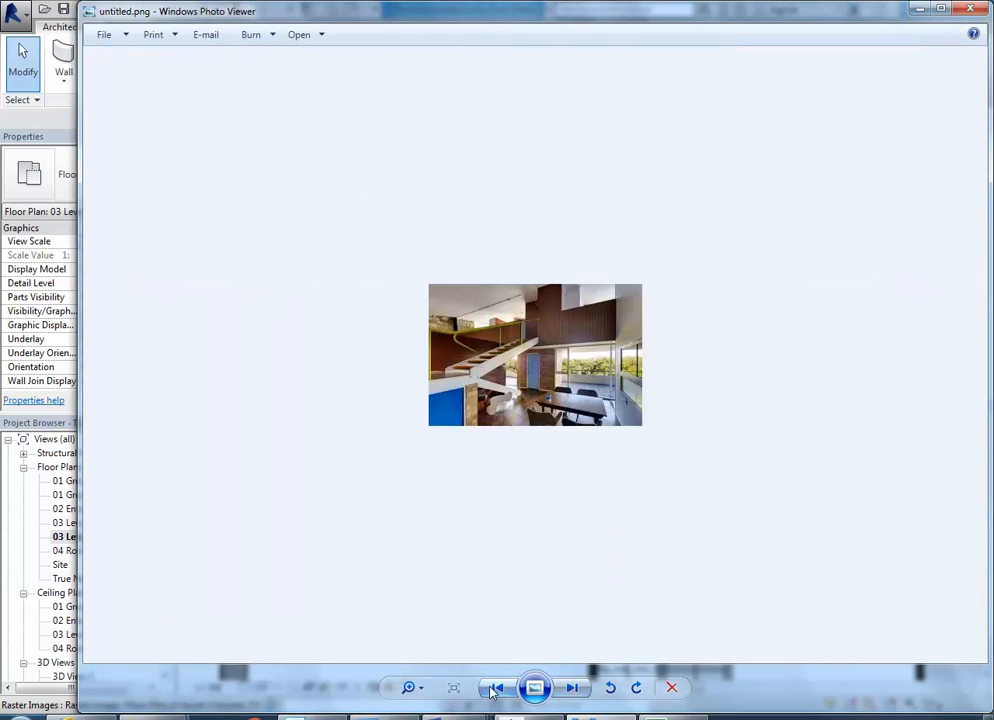
scroll(455, 291, "up", 5)
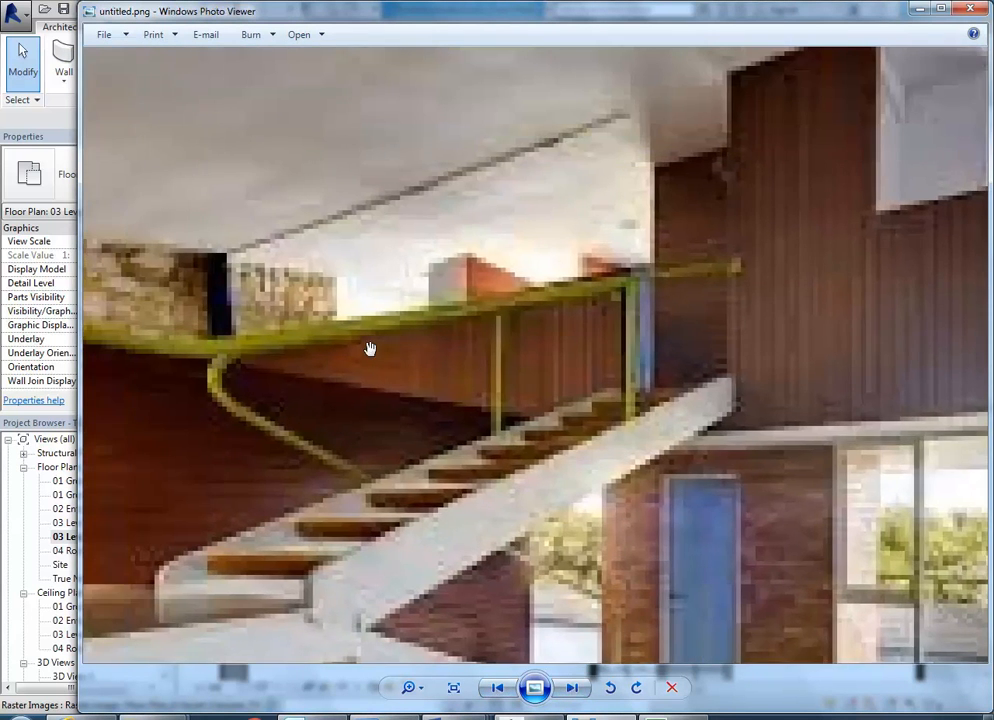
scroll(370, 348, "down", 8)
left_click(572, 688)
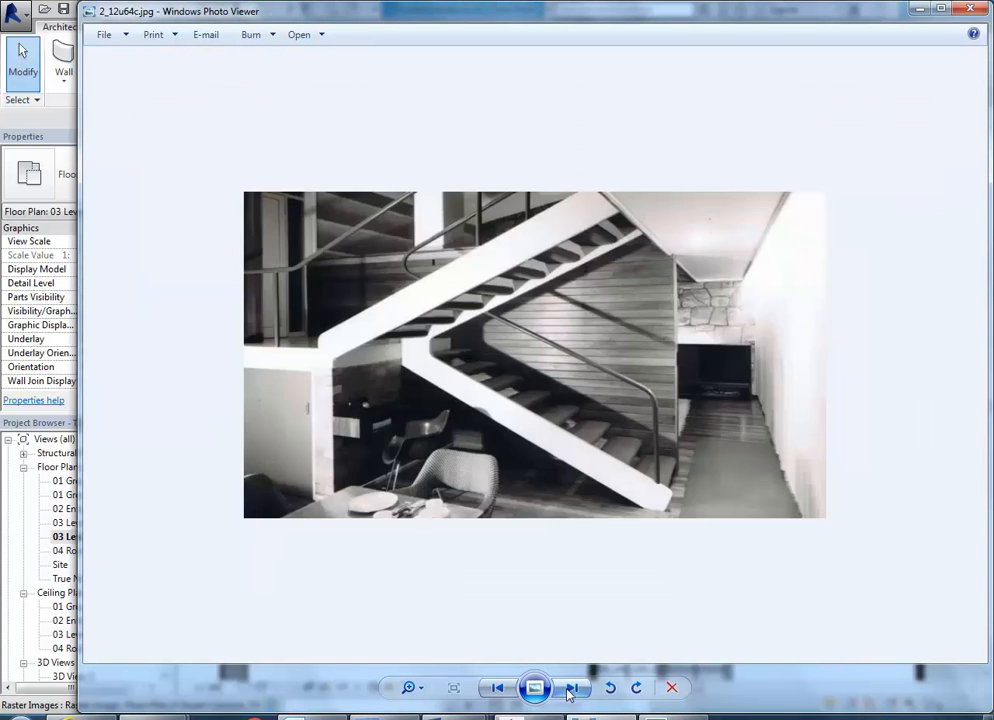
Step: Browse through the Thurlow House reference photos, return to 2_12u64c.jpg and examine its staircase up close
left_click(572, 688)
left_click(572, 688)
left_click(571, 688)
left_click(571, 688)
left_click(571, 688)
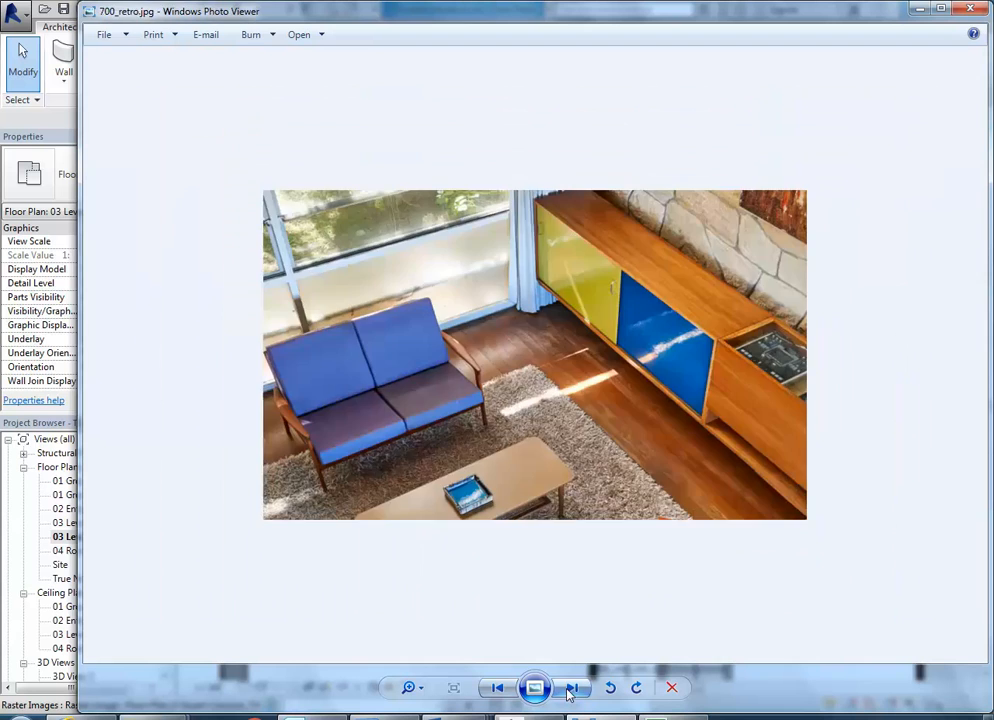
left_click(571, 688)
left_click(571, 688)
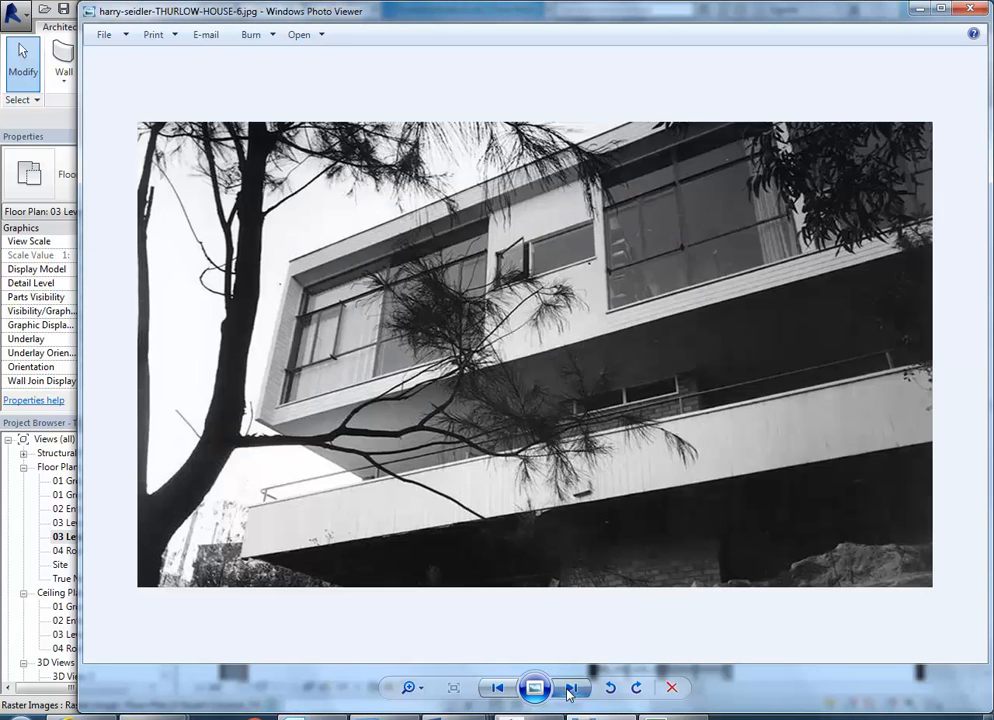
left_click(571, 688)
left_click(571, 688)
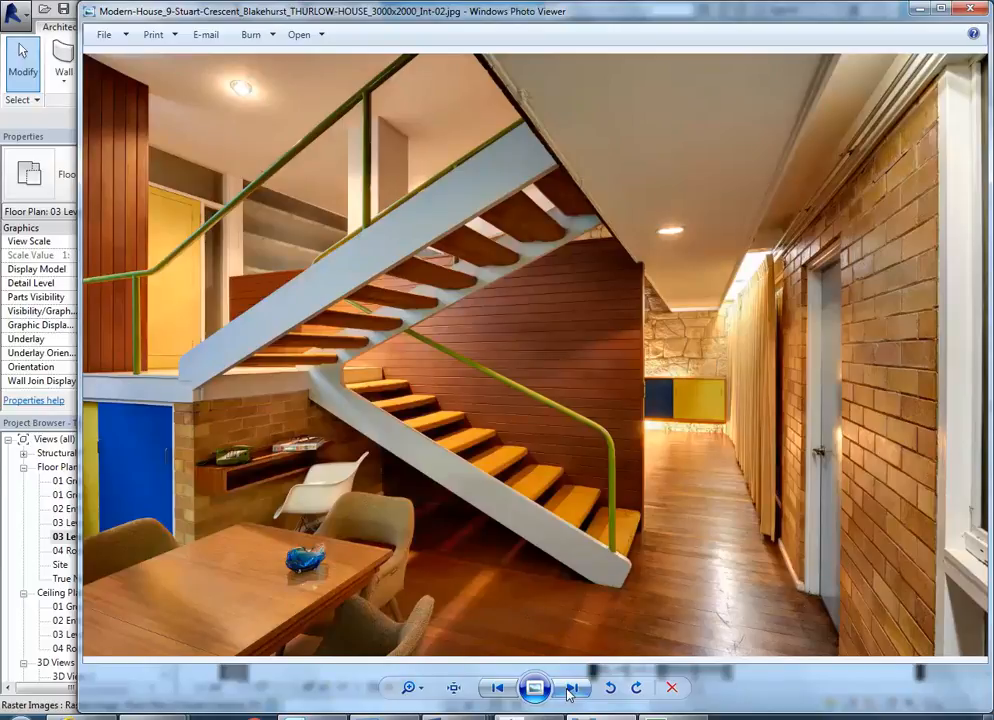
left_click(571, 688)
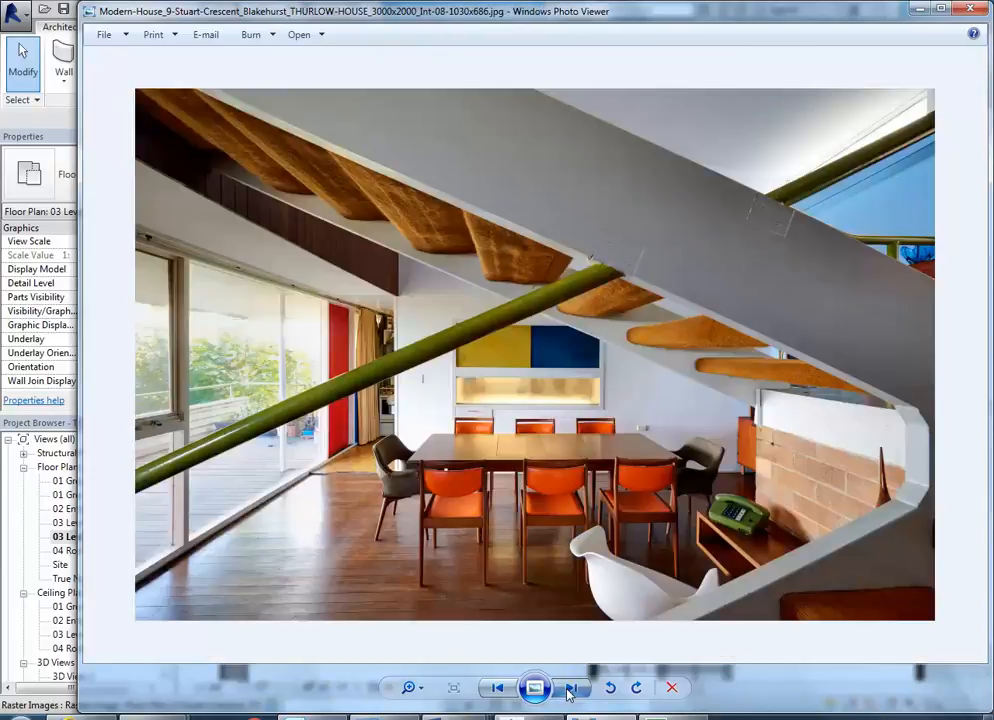
left_click(571, 688)
left_click(571, 688)
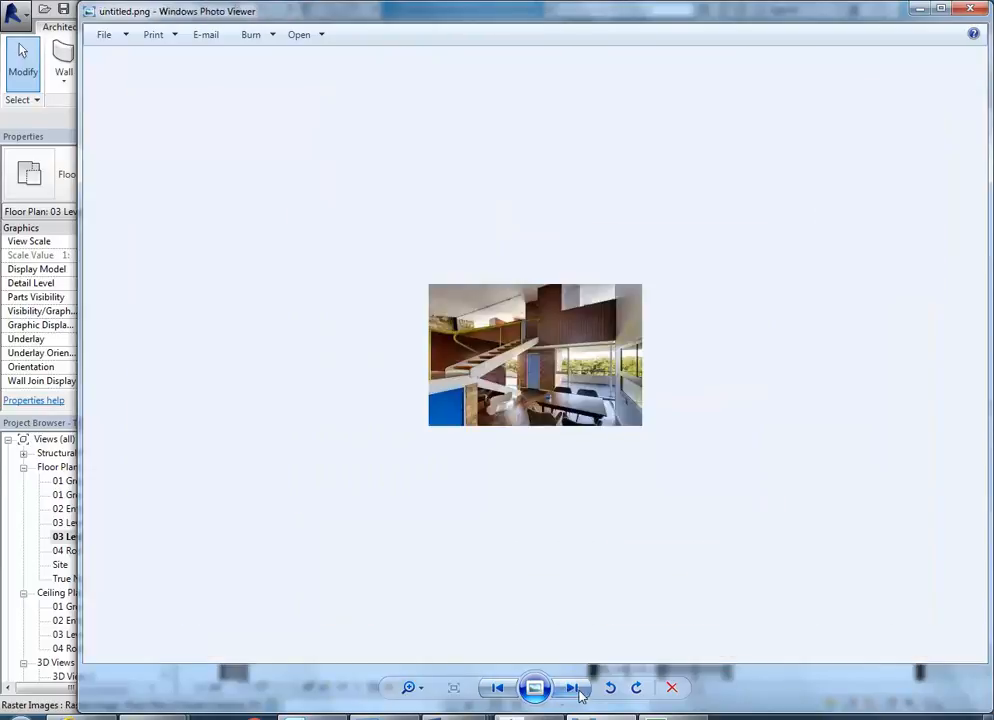
left_click(571, 688)
left_click(571, 688)
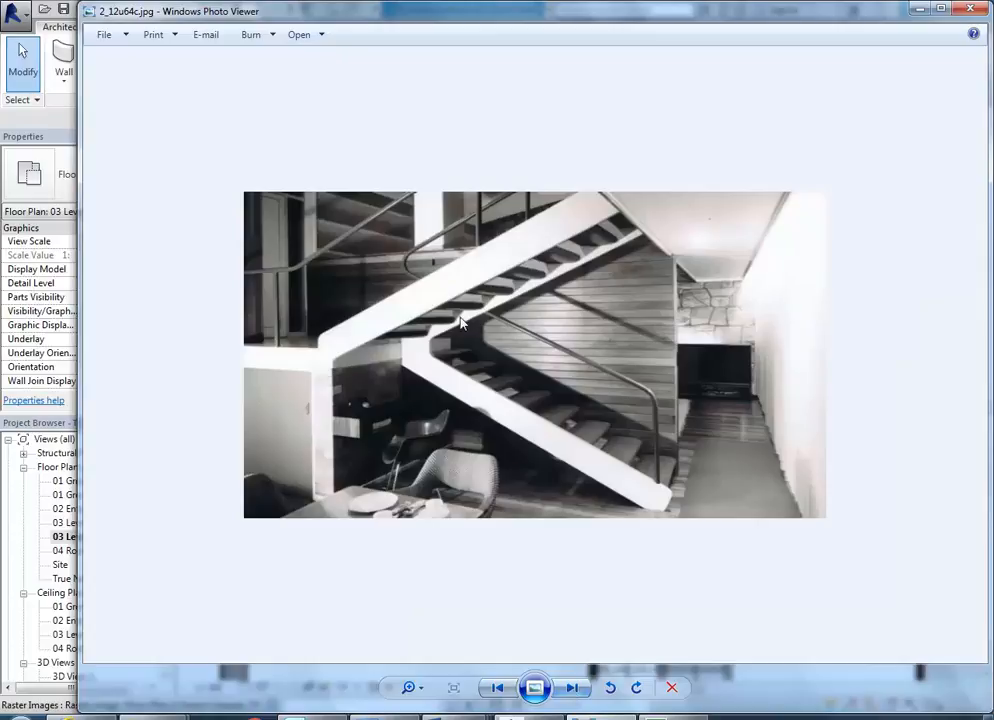
scroll(480, 341, "up", 3)
scroll(480, 341, "down", 1)
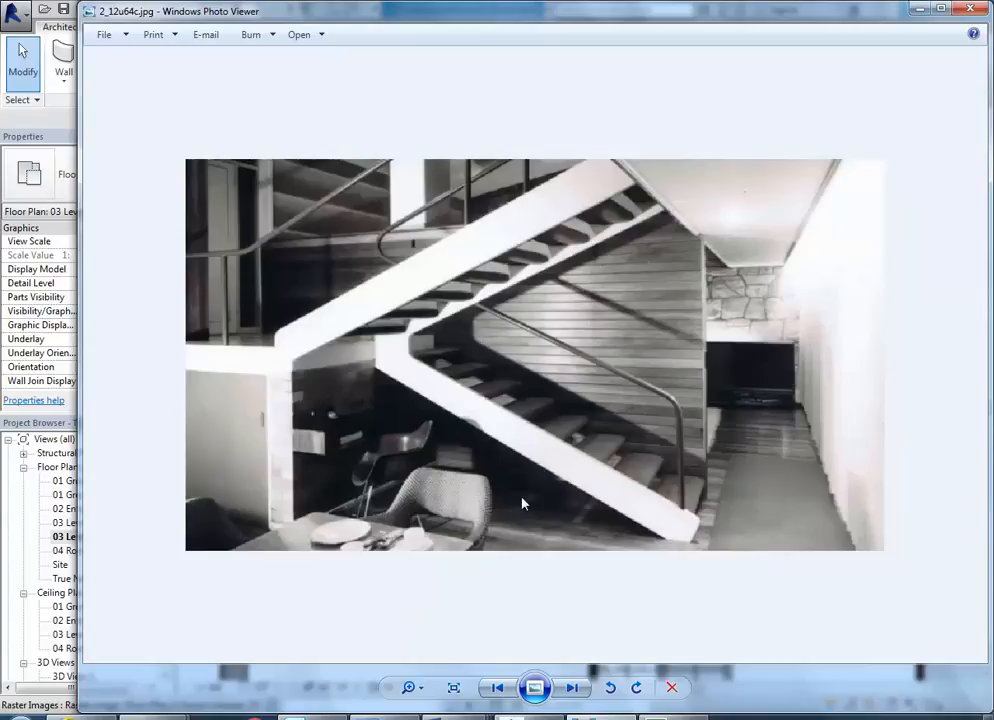
Step: Look through the remaining reference photos from 03a.jpg on to 0_-24_20-2_1024.jpg
left_click(572, 689)
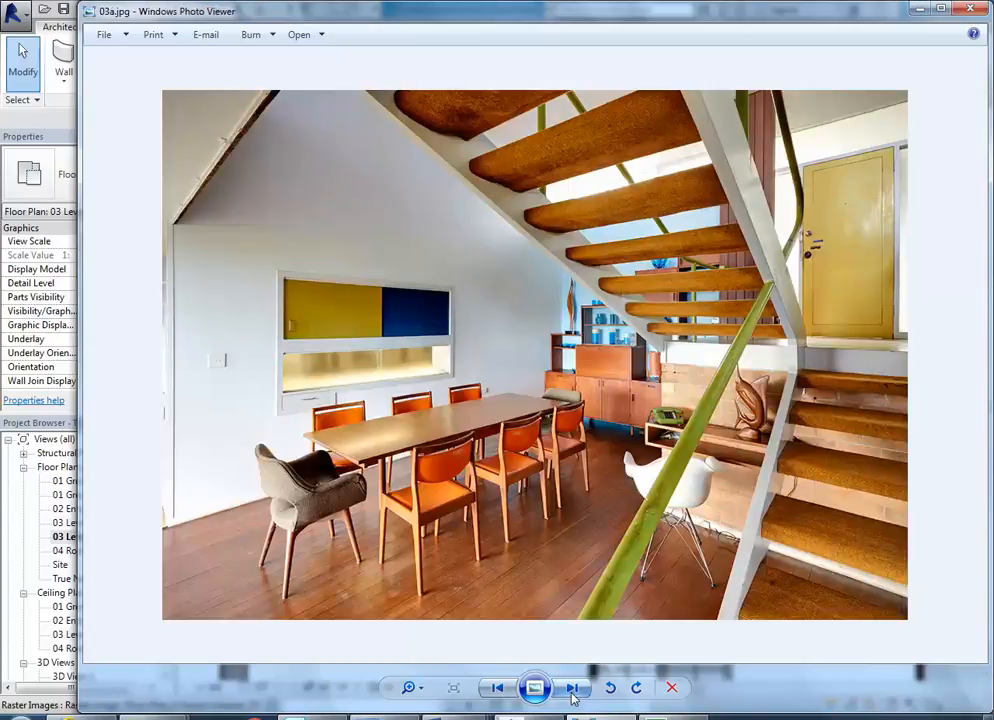
left_click(572, 693)
left_click(572, 690)
left_click(572, 690)
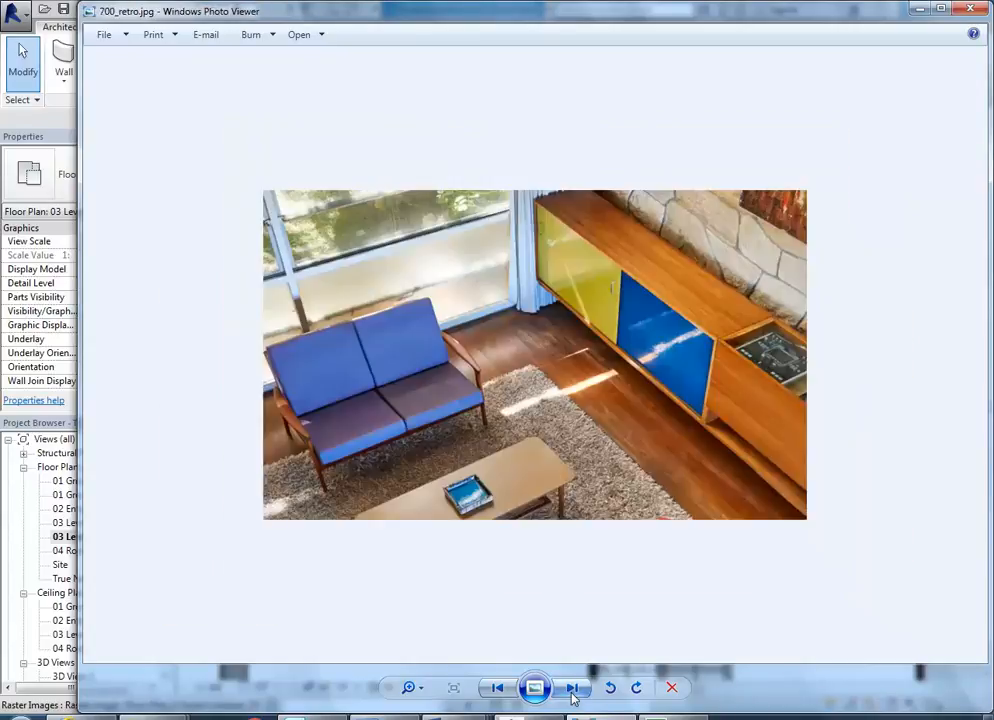
left_click(572, 690)
left_click(572, 689)
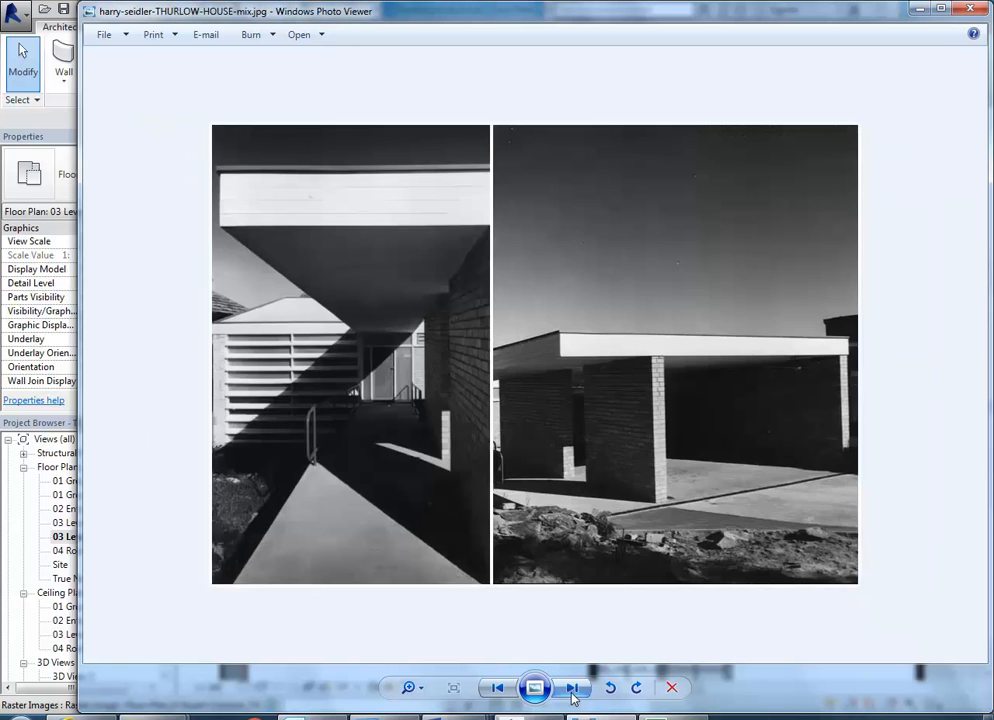
left_click(572, 689)
left_click(572, 689)
left_click(573, 690)
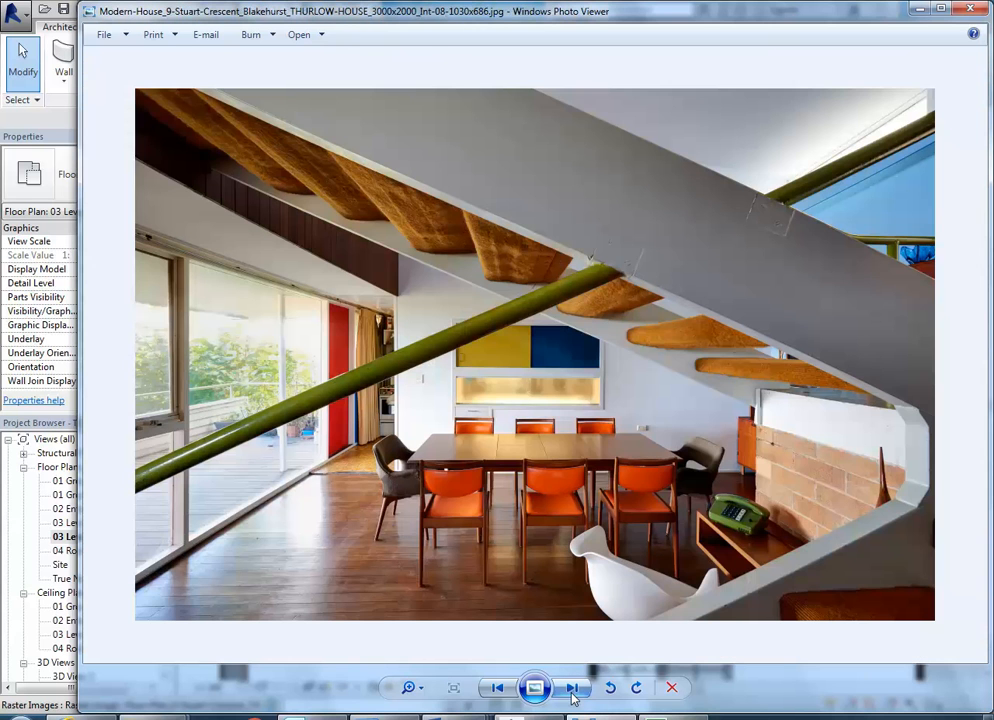
left_click(573, 690)
left_click(573, 690)
left_click(573, 690)
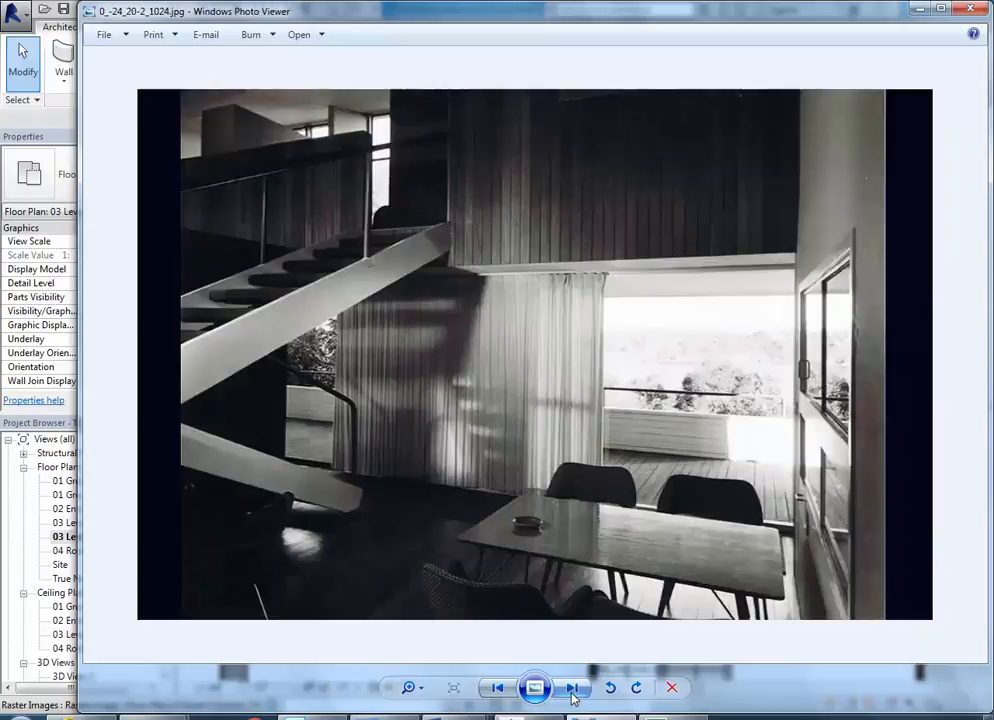
Step: Check ThurlowHouse6.jpg, then return to 0_-24_20-2_1024.jpg and examine its upper balustrade and stair up close
key("Left")
key("Left")
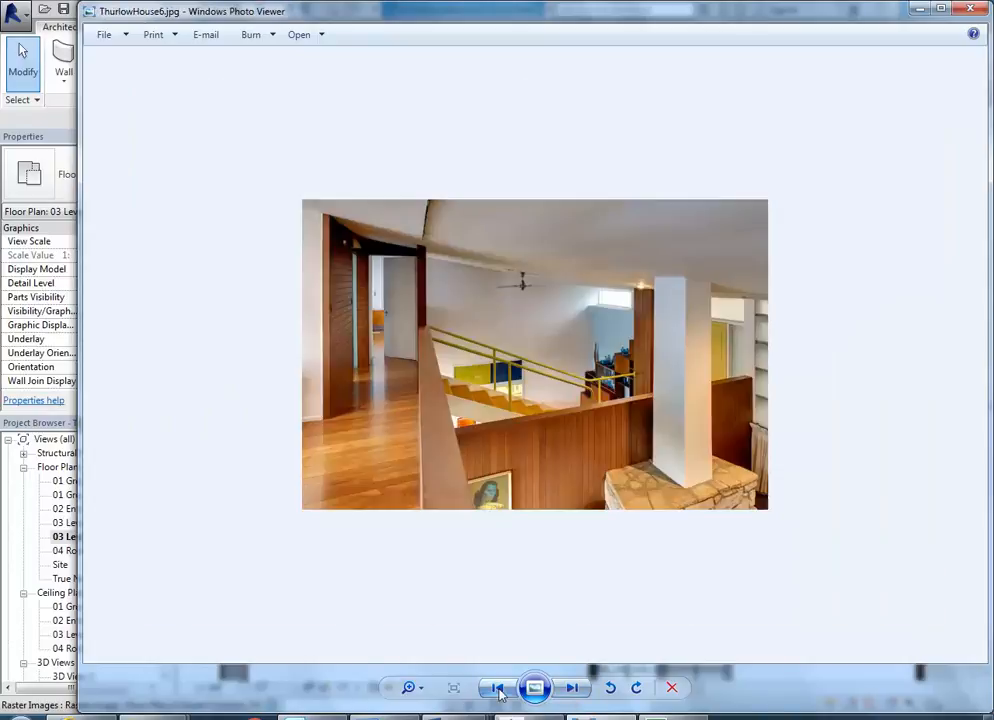
left_click(566, 688)
left_click(570, 690)
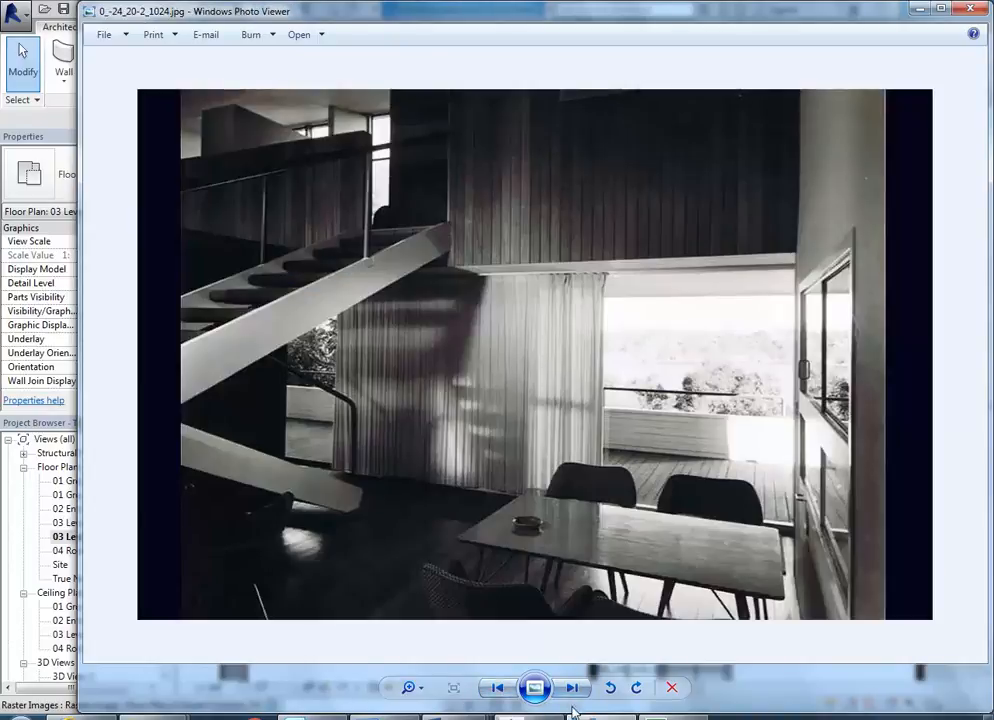
scroll(197, 153, "up", 3)
left_click_drag(204, 158, 405, 557)
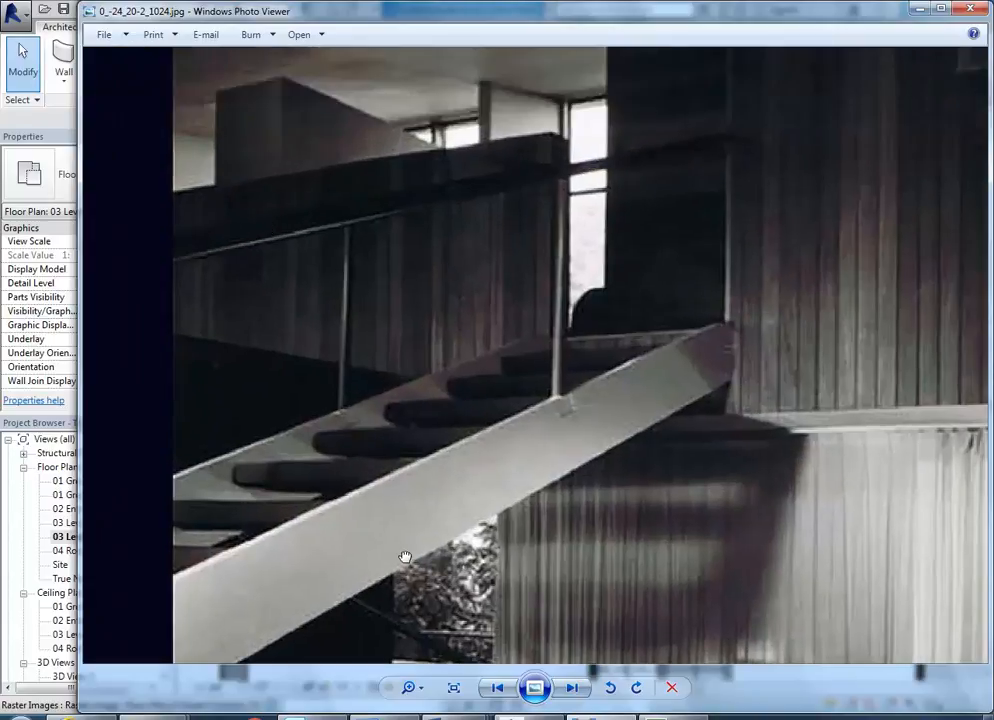
Step: Switch to Revit and compare the Level 1 plan with the enlarged 0_-24_20-2_1024.jpg photo, ending back at the plan
left_click(920, 10)
middle_click_drag(470, 413, 505, 405)
scroll(359, 305, "up", 2)
scroll(579, 463, "down", 2)
middle_click_drag(579, 463, 484, 429)
scroll(395, 479, "up", 3)
scroll(508, 438, "down", 2)
scroll(508, 438, "down", 1)
left_click(600, 716)
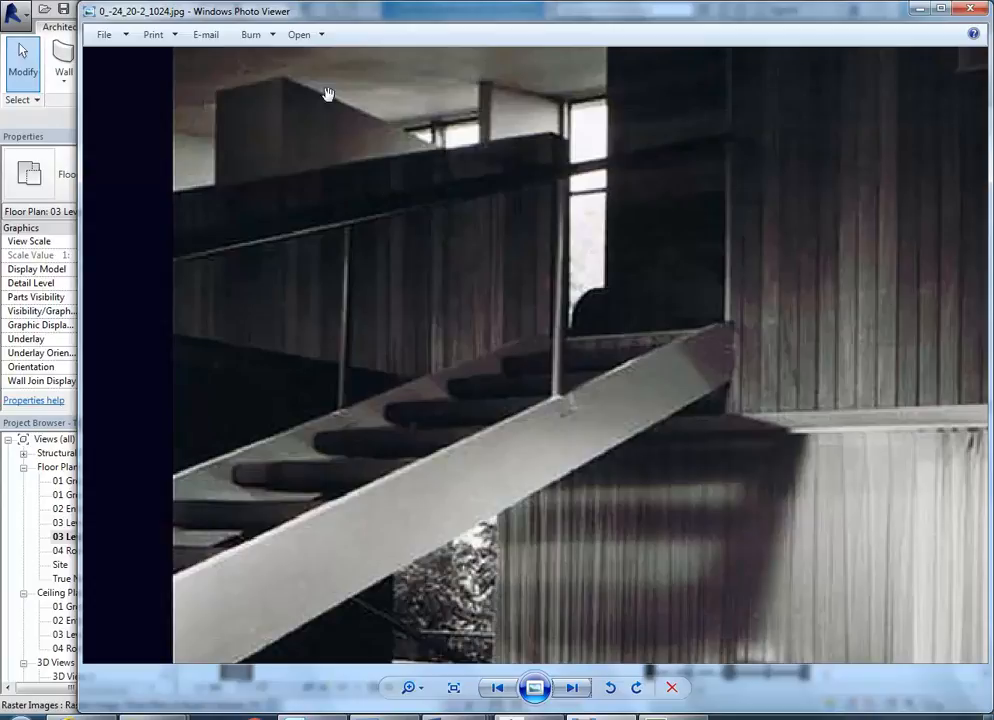
left_click(918, 10)
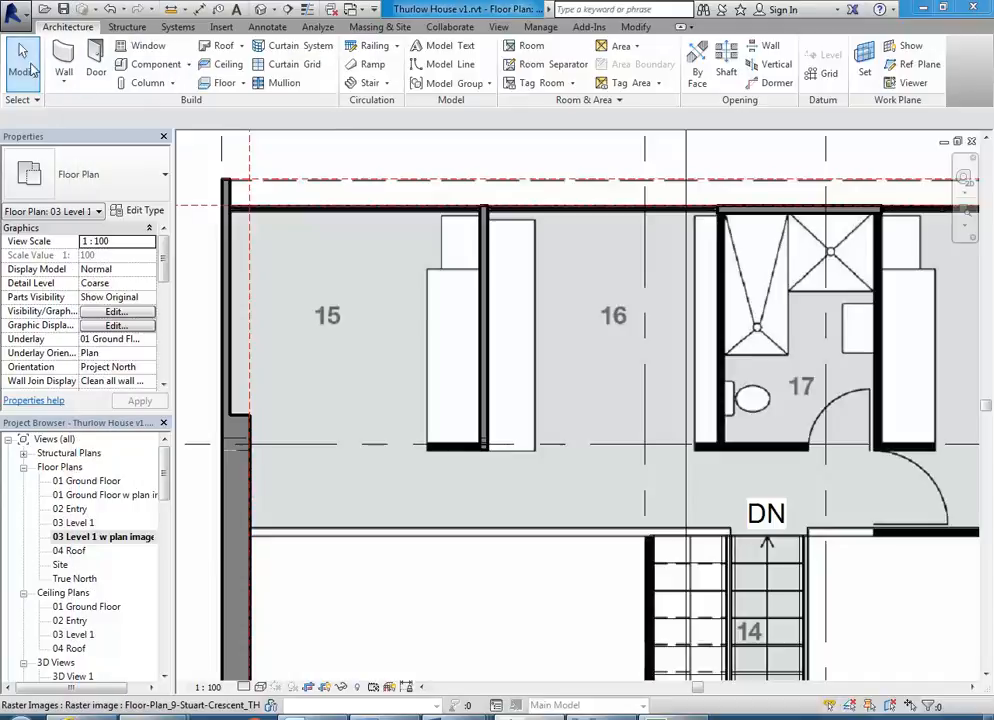
Step: Start a new wall of type Generic 100mm Wall near the end of the partition between rooms 15 and 16
left_click(63, 60)
middle_click_drag(470, 443, 517, 445)
scroll(517, 445, "up", 3)
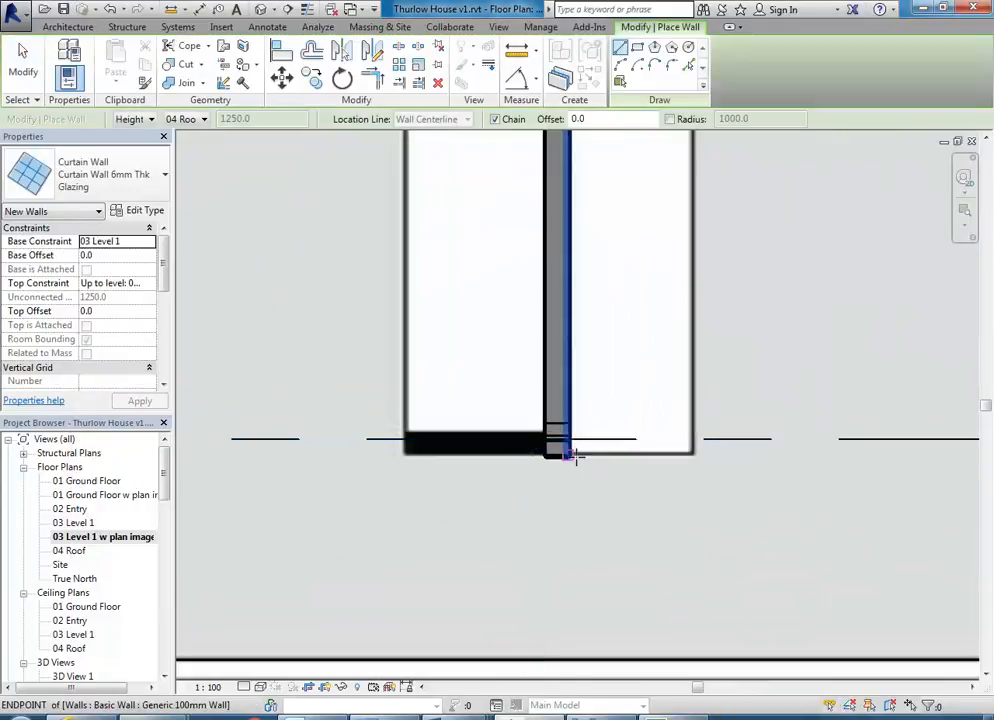
left_click(100, 172)
scroll(85, 352, "up", 3)
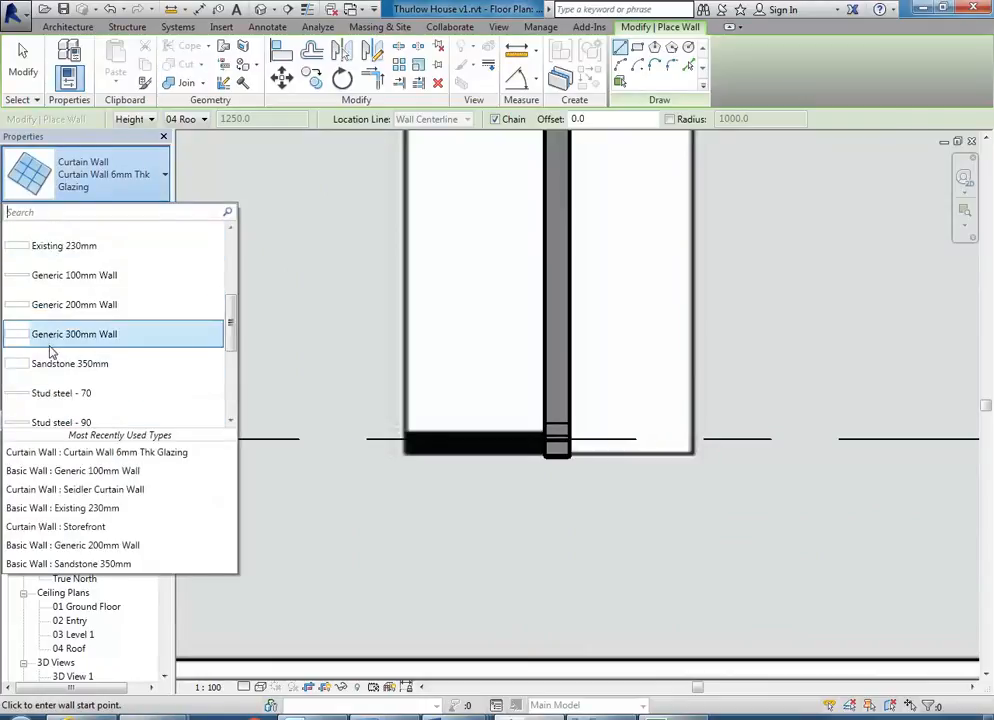
left_click(62, 278)
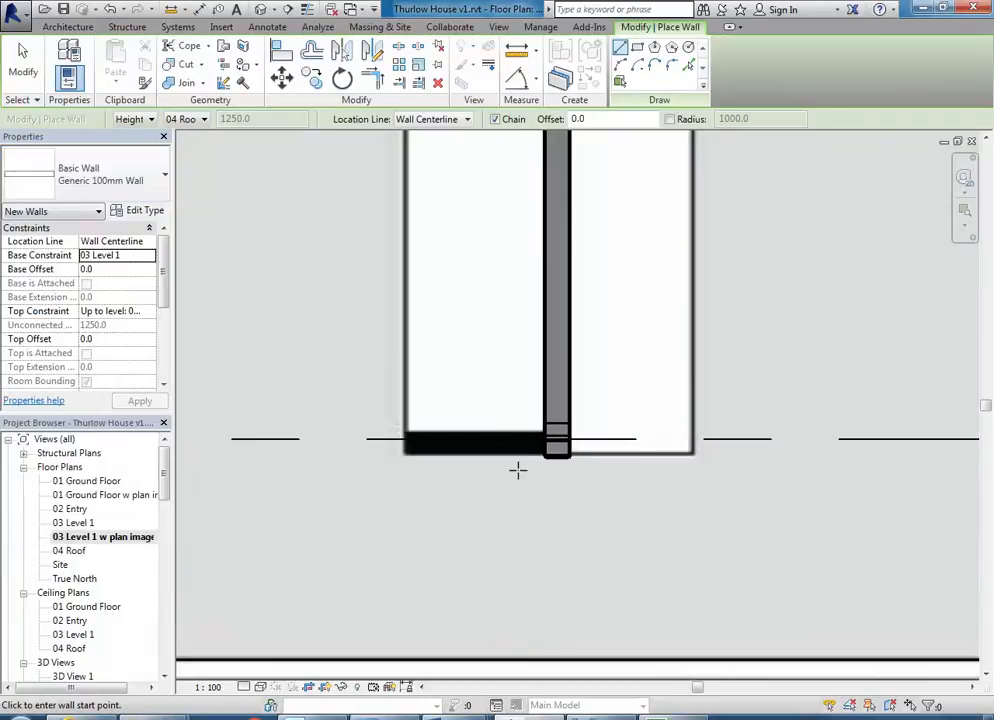
middle_click_drag(517, 465, 592, 483)
scroll(592, 483, "up", 2)
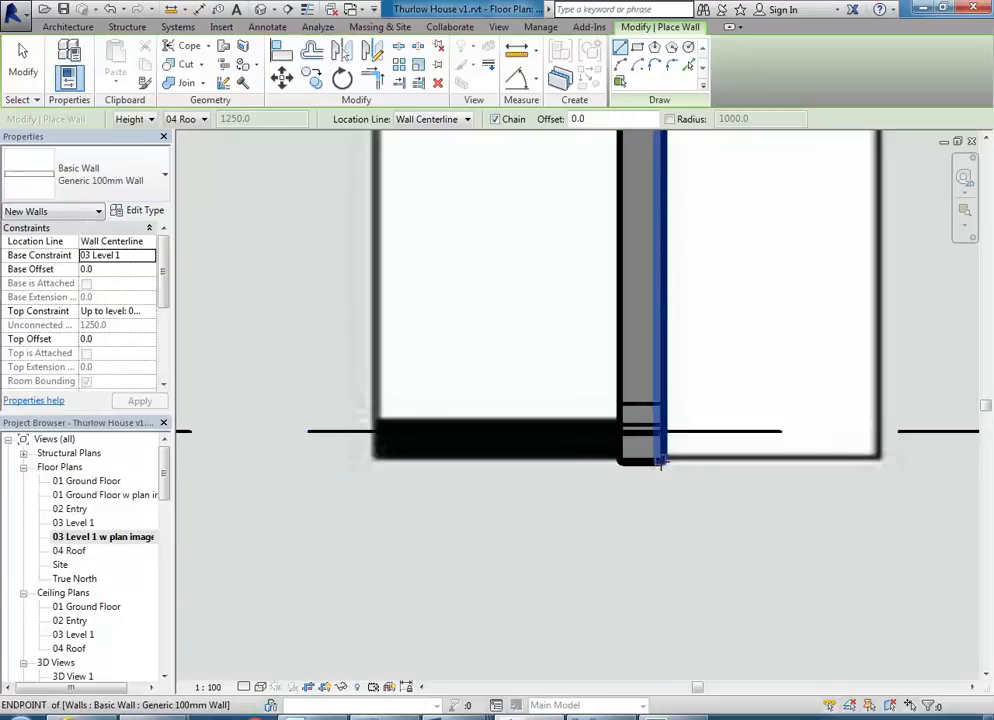
scroll(660, 462, "up", 2)
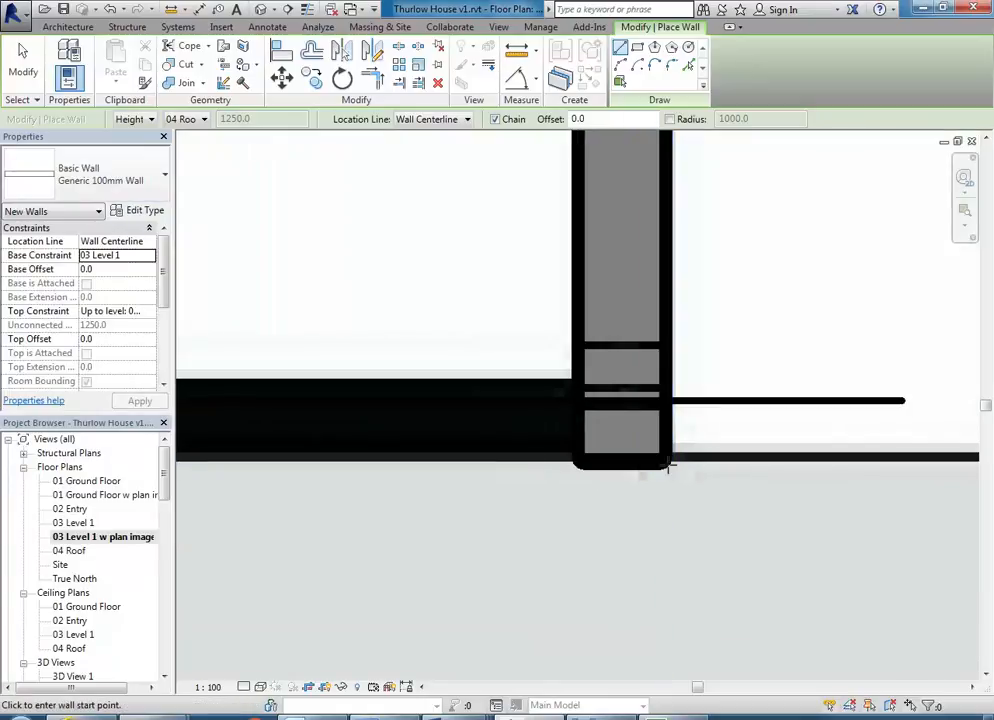
left_click(660, 462)
scroll(478, 460, "down", 1)
key("Escape")
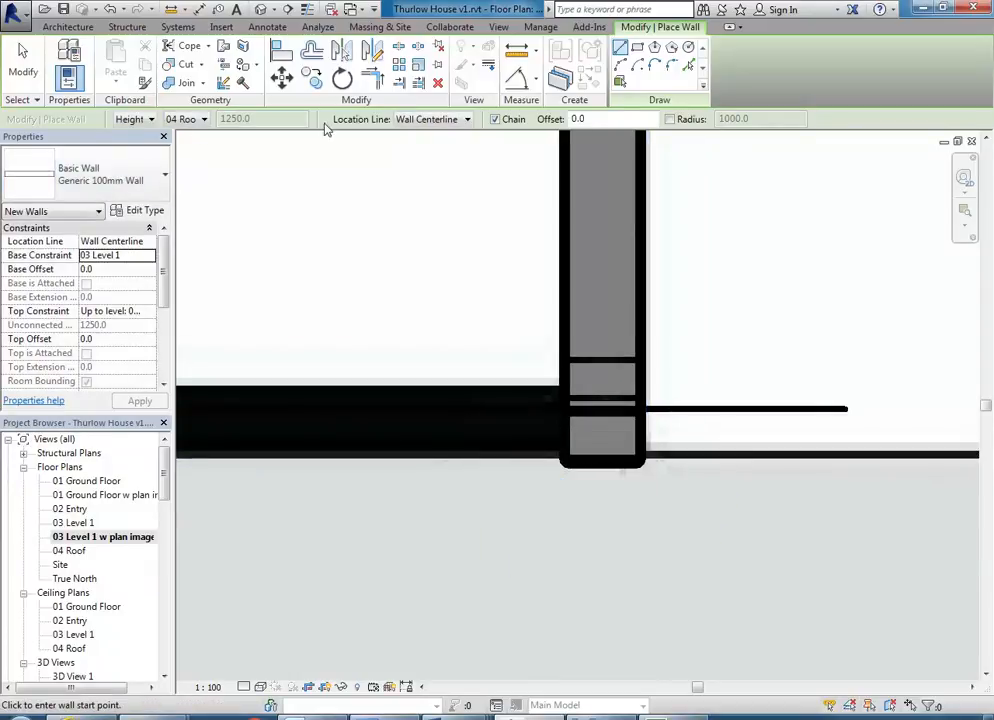
Step: Draw the short wardrobe end wall from the room 15/16 partition towards room 15, using Finish Face: Interior and flipped onto the plan image
left_click(437, 121)
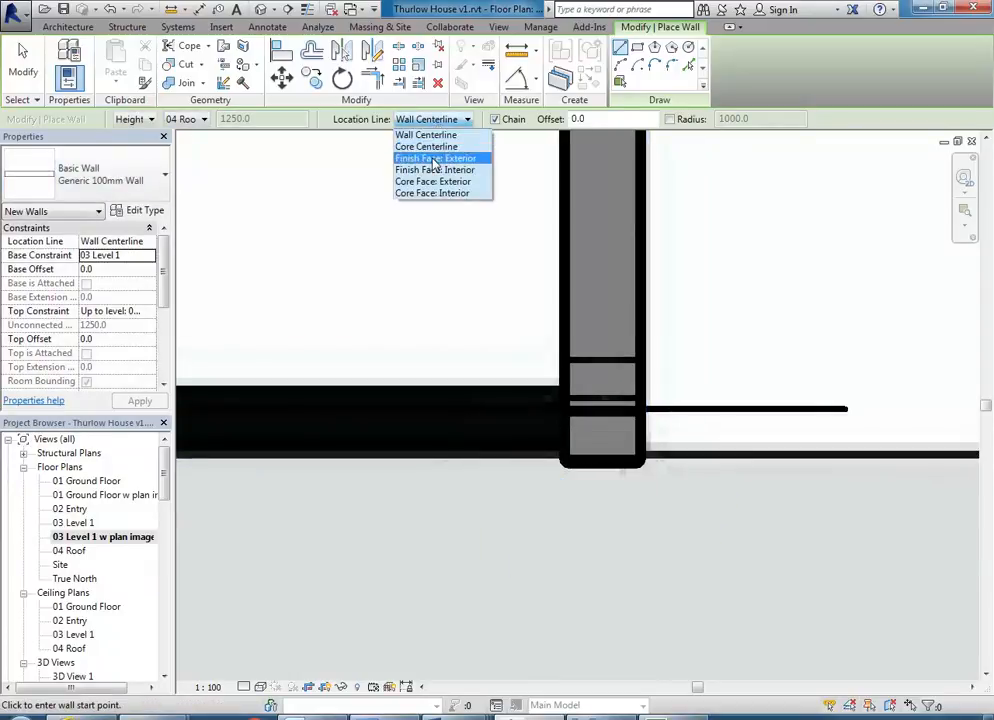
left_click(435, 159)
left_click(430, 121)
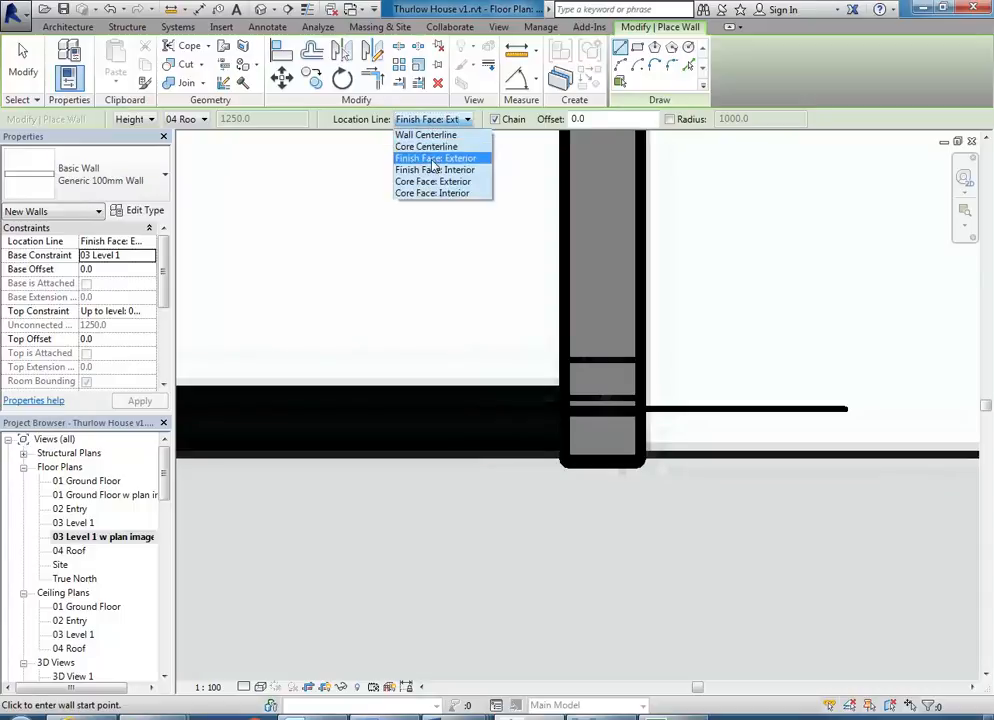
left_click(430, 172)
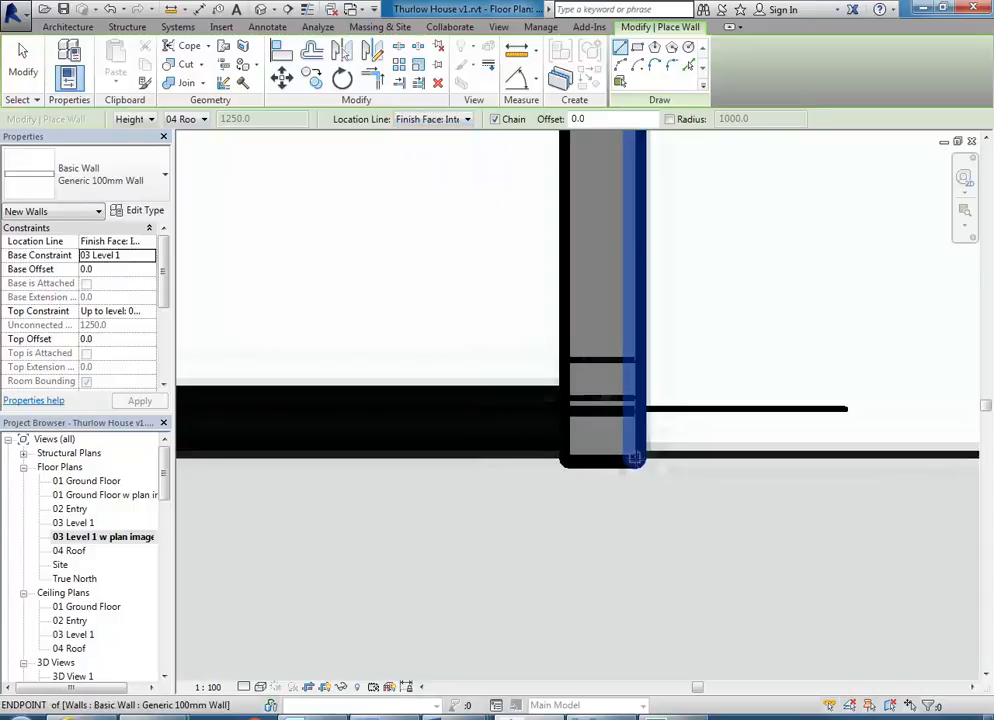
left_click(634, 458)
scroll(393, 440, "down", 2)
middle_click_drag(396, 445, 681, 455)
middle_click_drag(515, 478, 430, 478)
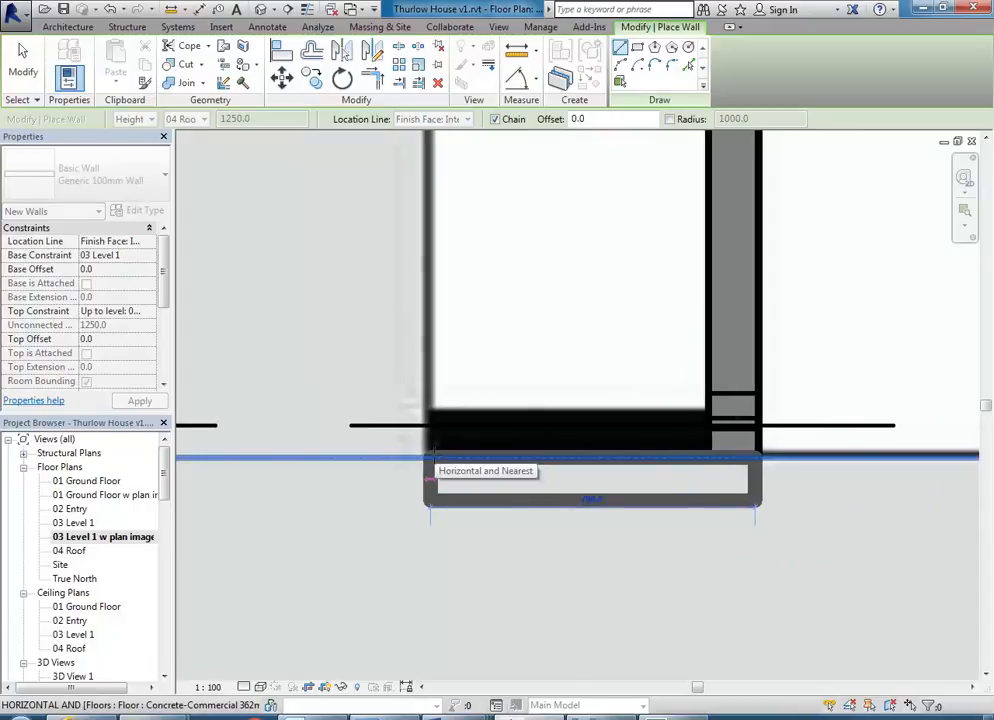
key("space")
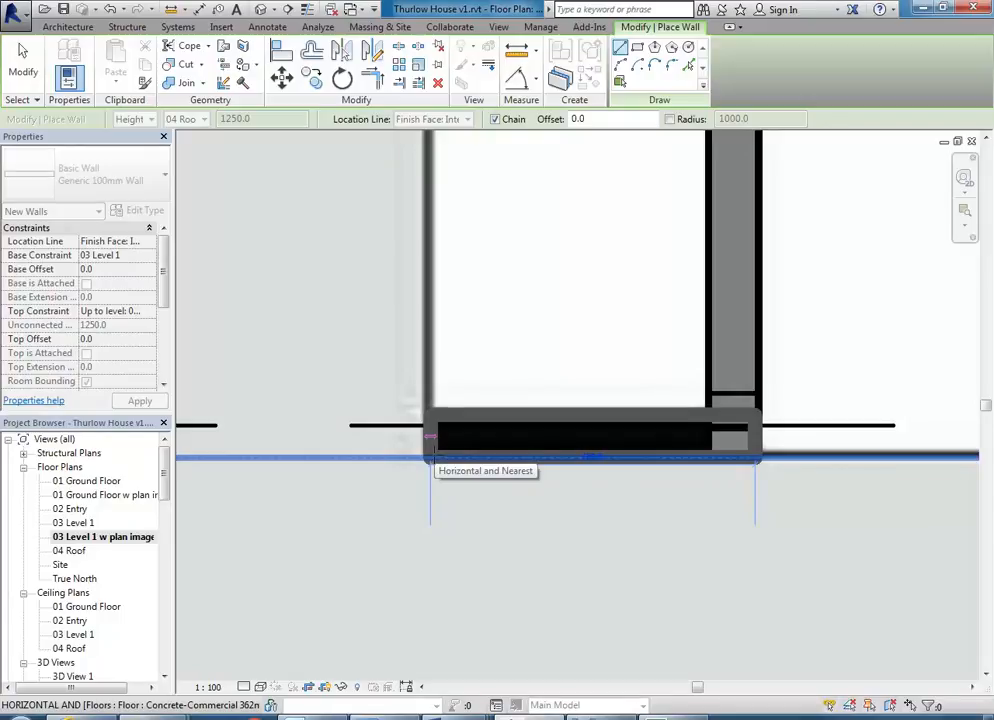
left_click(433, 456)
scroll(489, 338, "down", 3)
middle_click_drag(437, 357, 376, 365)
key("Escape")
key("Escape")
Step: Draw the Generic 100mm Wall between rooms 16 and 17, from the exterior wall to the corridor-side wall on the plan image
middle_click_drag(538, 441, 317, 532)
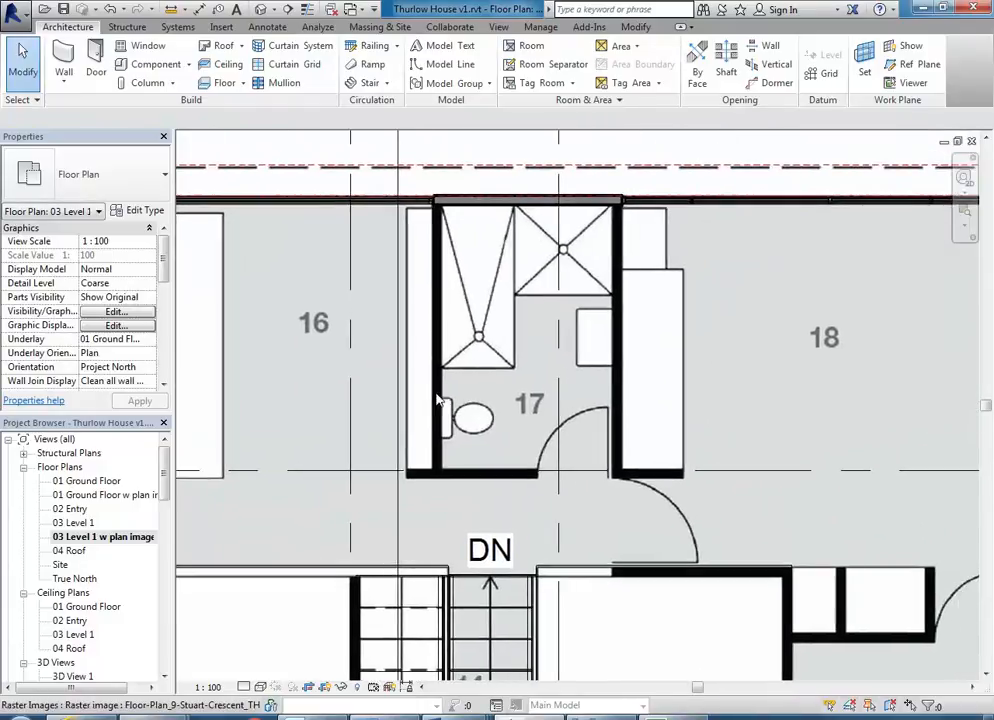
middle_click_drag(437, 400, 433, 502)
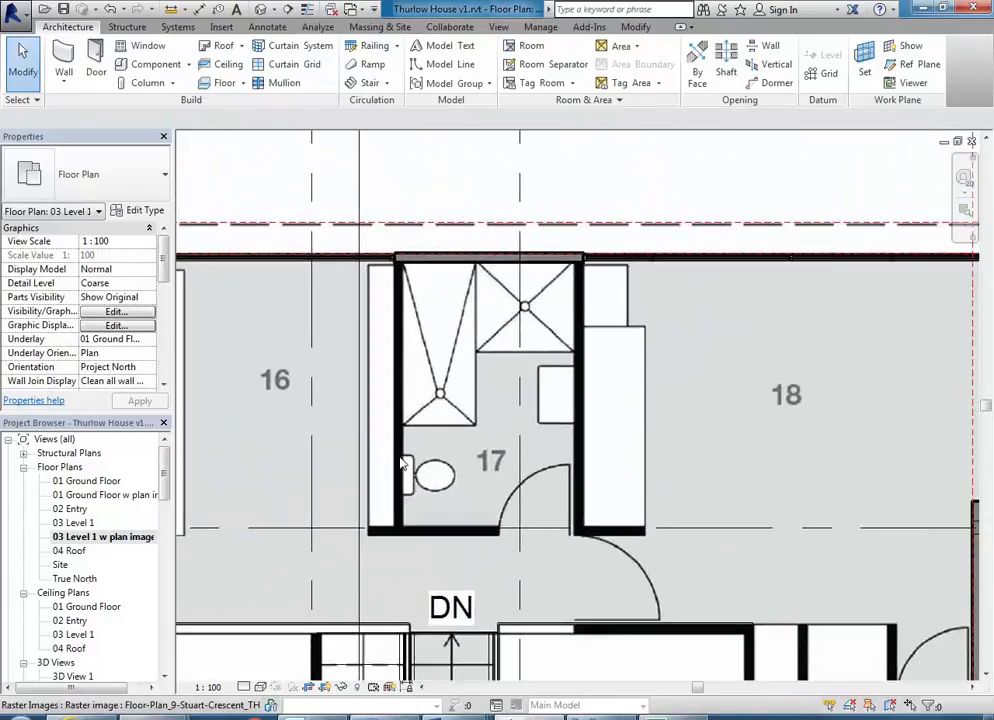
left_click(63, 62)
scroll(390, 252, "up", 2)
scroll(390, 252, "up", 3)
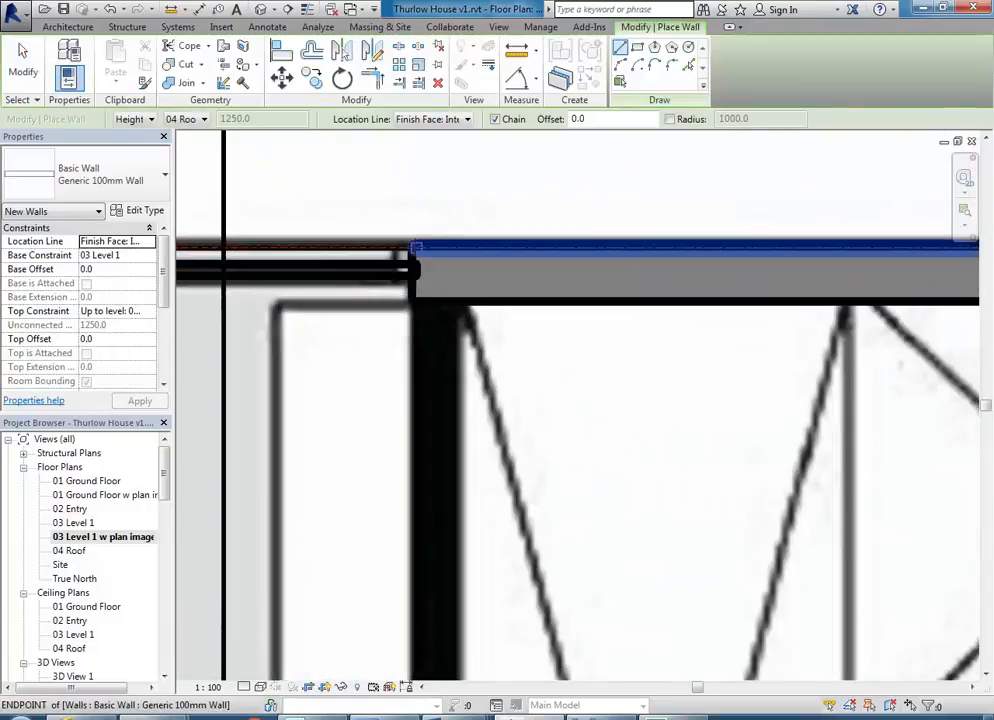
left_click(424, 258)
scroll(430, 300, "up", 1)
scroll(405, 382, "down", 2)
middle_click_drag(410, 610, 408, 290)
scroll(410, 318, "down", 2)
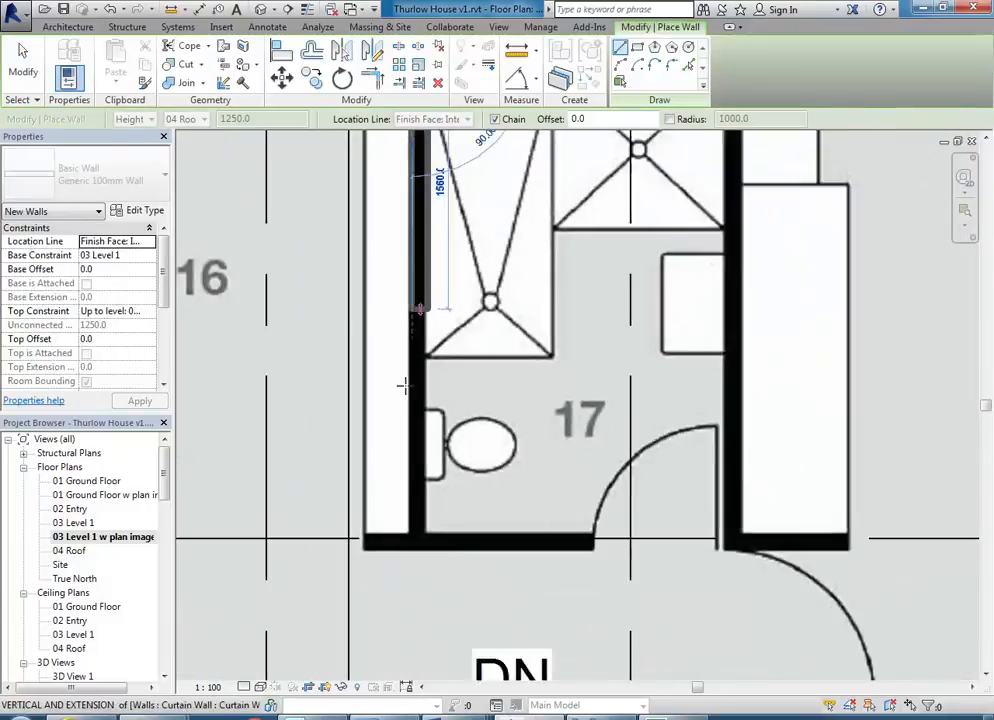
scroll(410, 478, "up", 5)
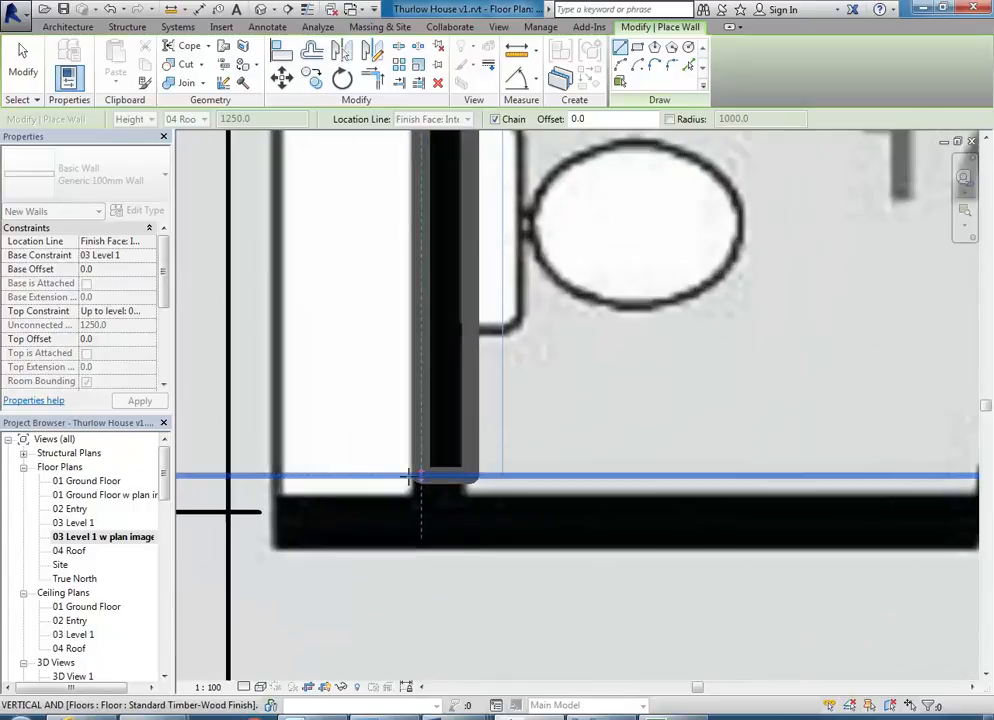
left_click(415, 494)
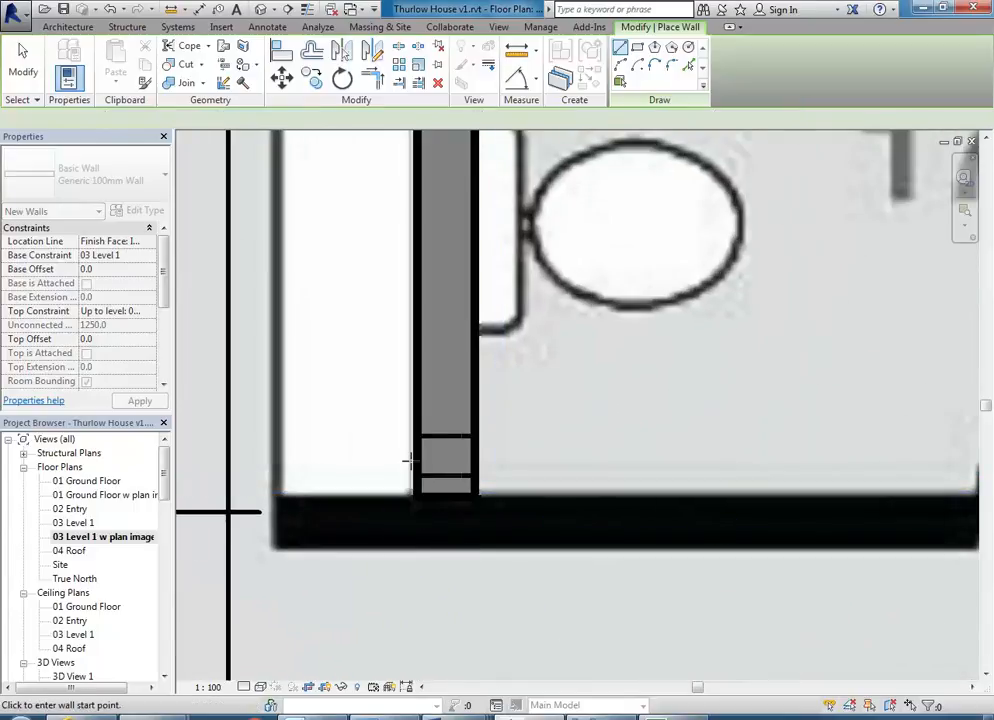
Step: Draw a 3020 mm corridor-side Generic 100mm Wall along room 17, from room 16's wardrobe edge to room 18's wardrobe edge
scroll(413, 460, "down", 3)
left_click(359, 496)
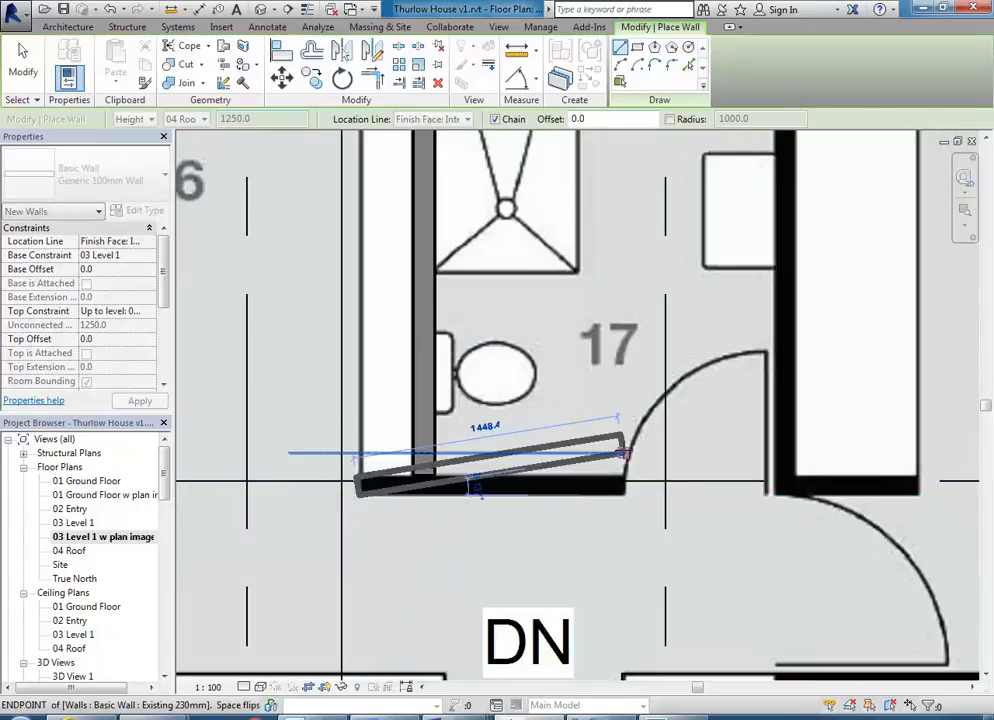
scroll(886, 506, "up", 2)
middle_click_drag(886, 506, 693, 485)
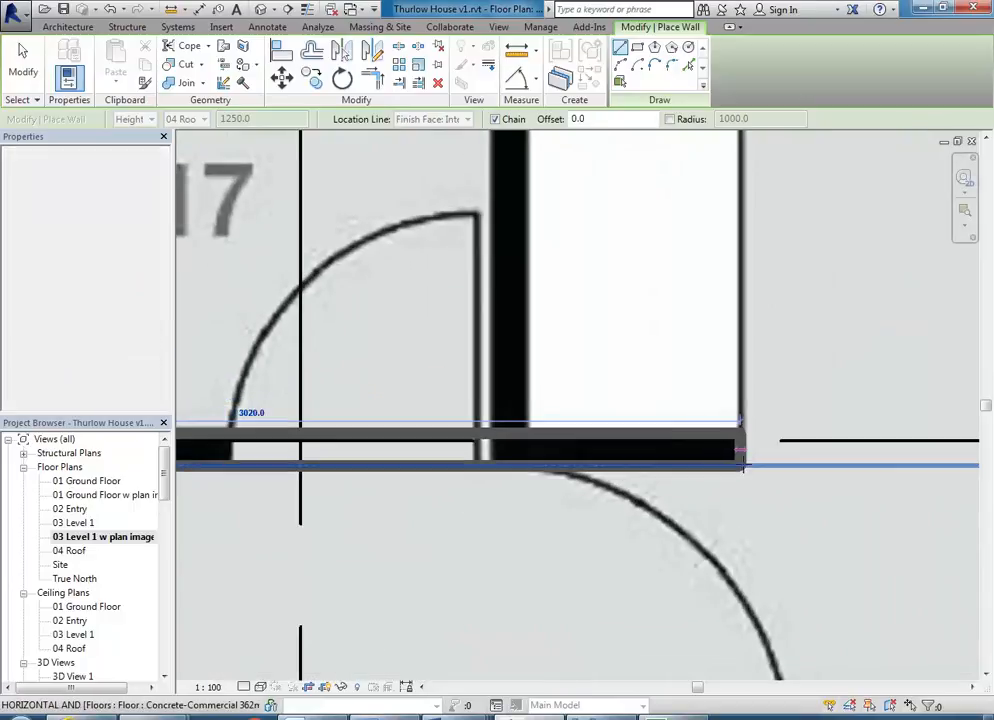
left_click(741, 462)
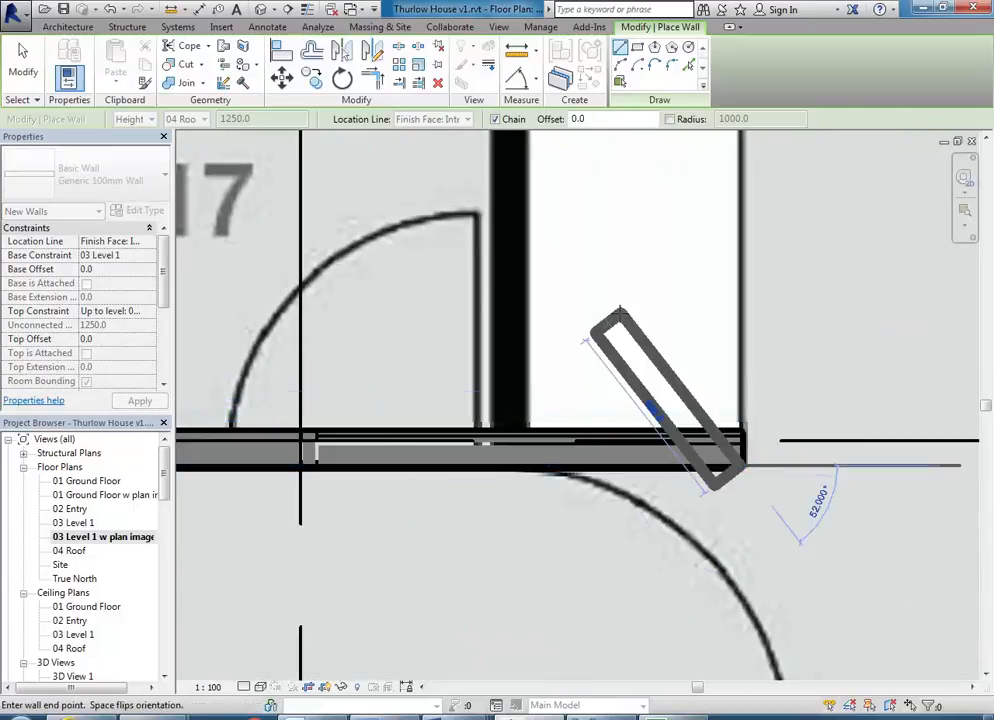
key("Escape")
key("Escape")
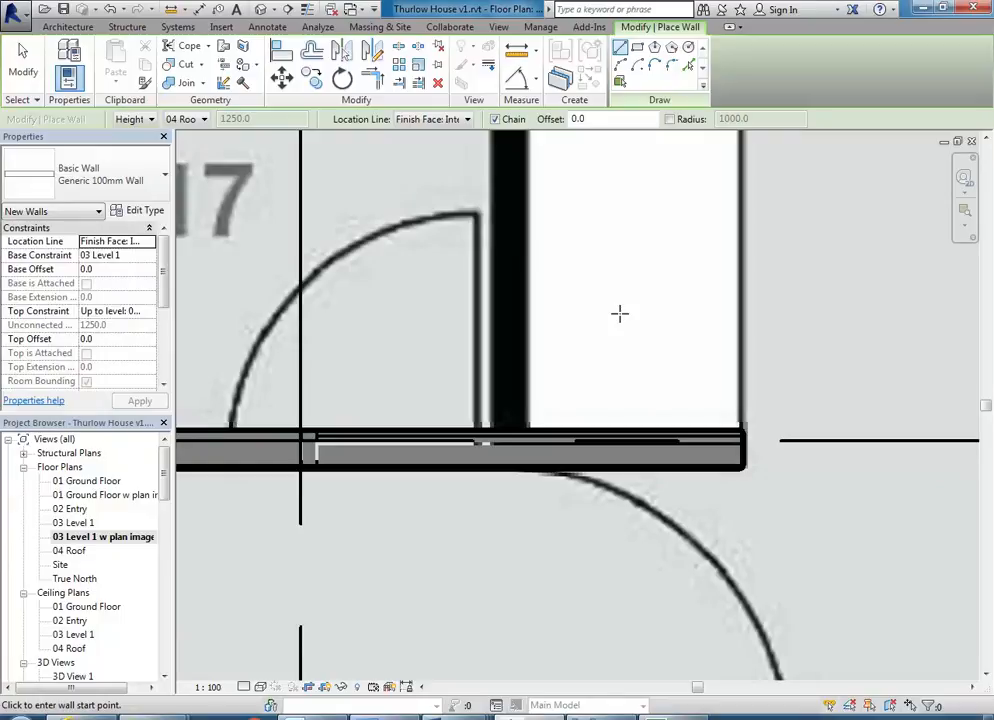
Step: Draw the wall between rooms 17 and 18 by Finish Face: Interior, flipped onto the plan image and running across the corridor to the void edge
scroll(619, 314, "down", 3)
left_click(437, 120)
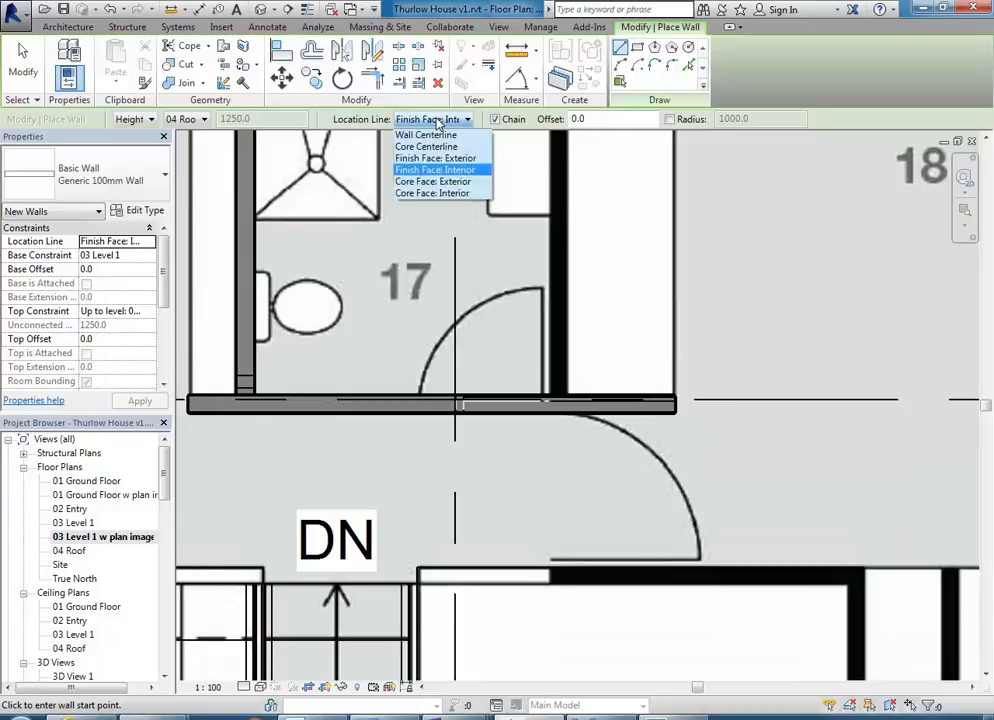
left_click(437, 171)
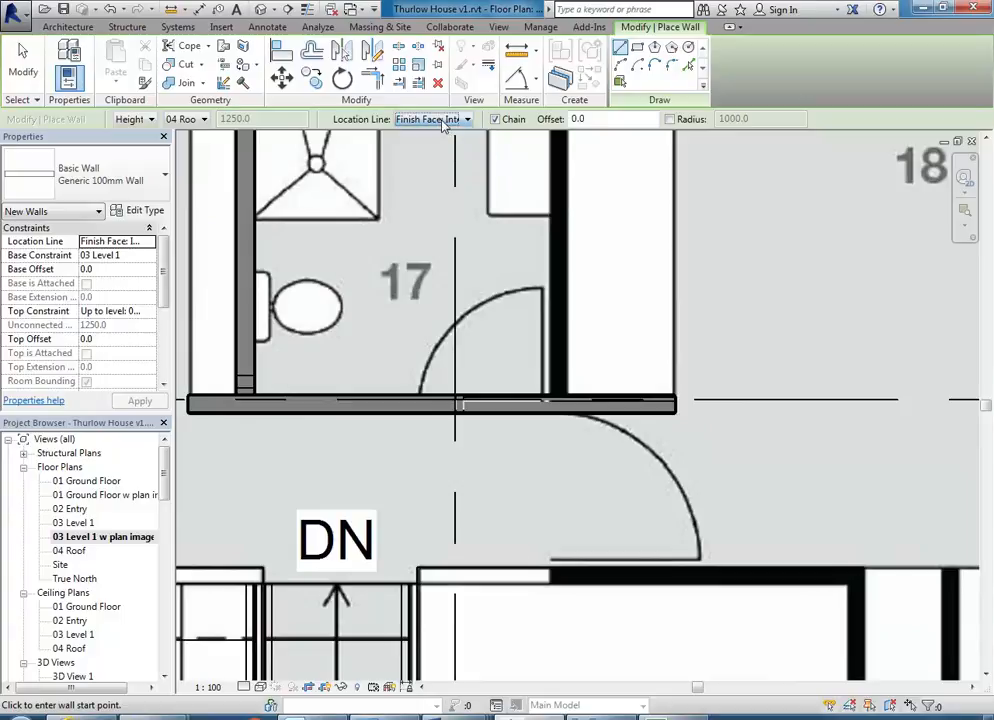
middle_click_drag(594, 522, 573, 492)
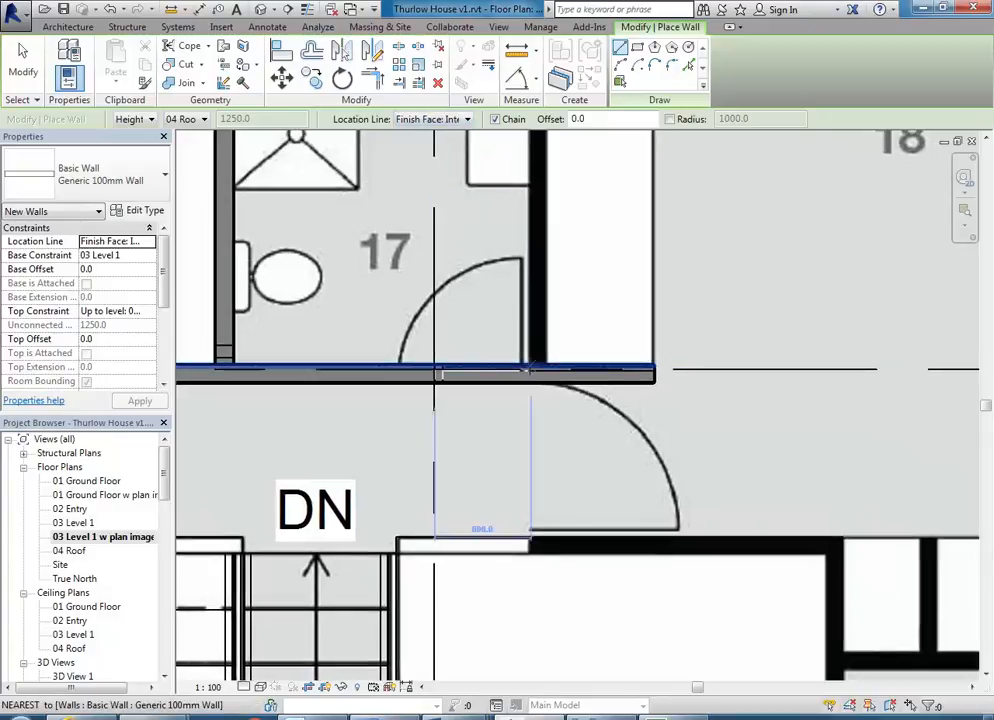
scroll(525, 380, "down", 3)
middle_click_drag(493, 271, 502, 304)
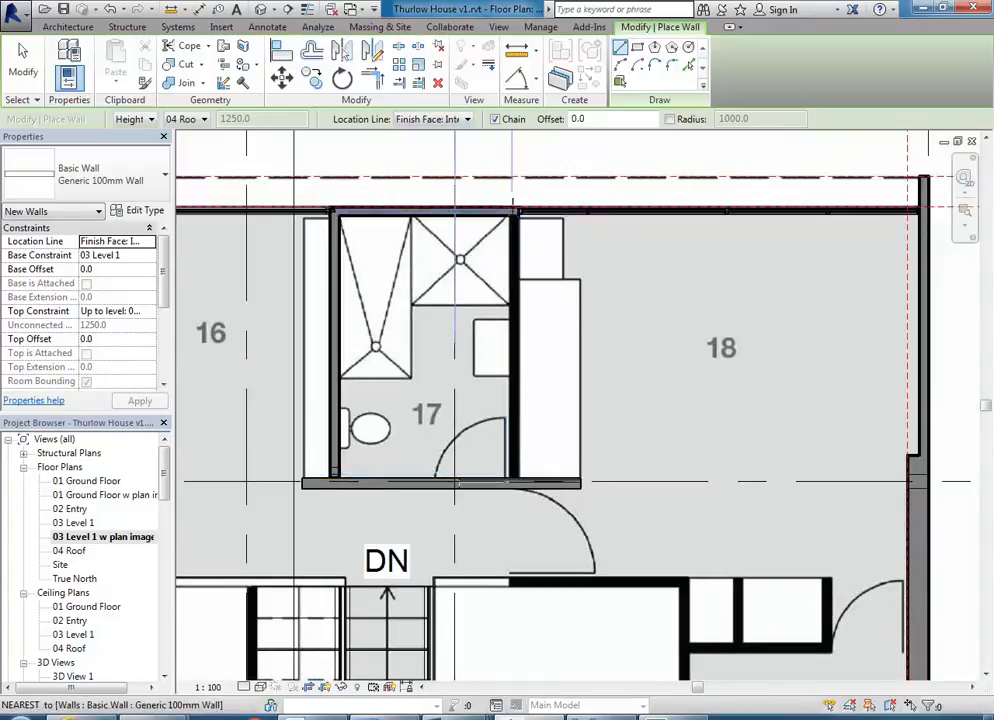
scroll(515, 209, "up", 10)
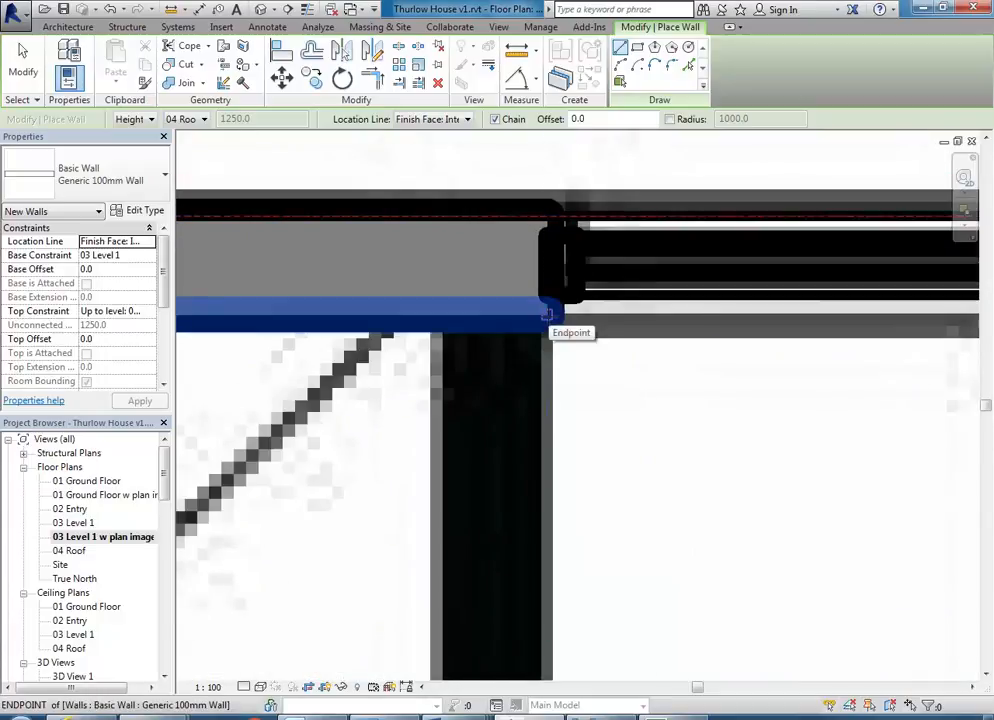
left_click(548, 314)
scroll(548, 450, "down", 4)
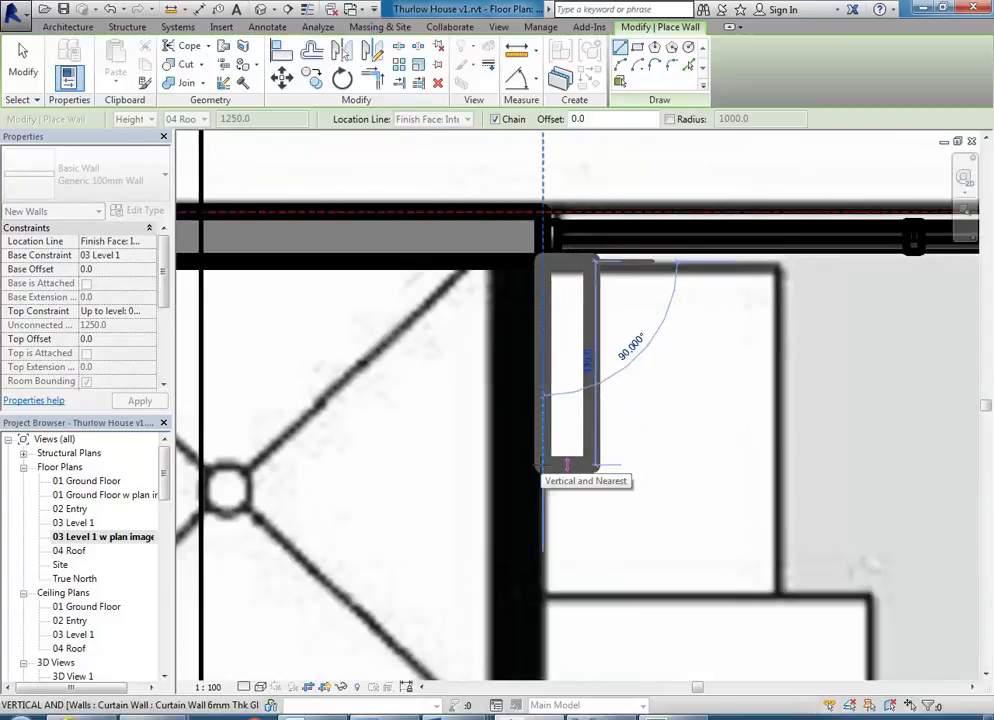
key("space")
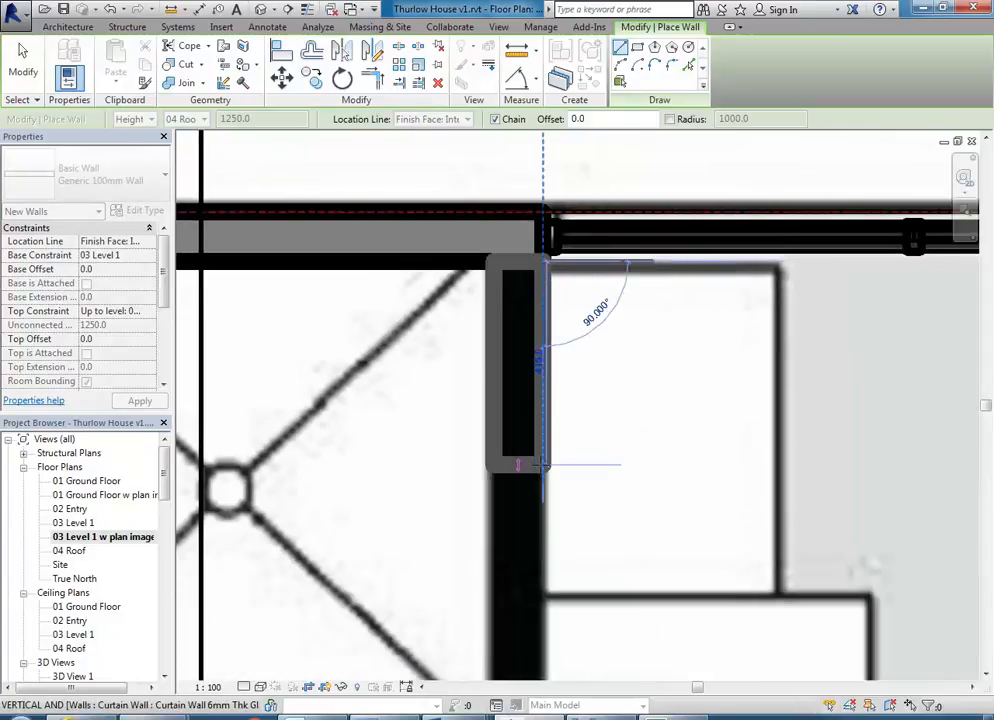
key("space")
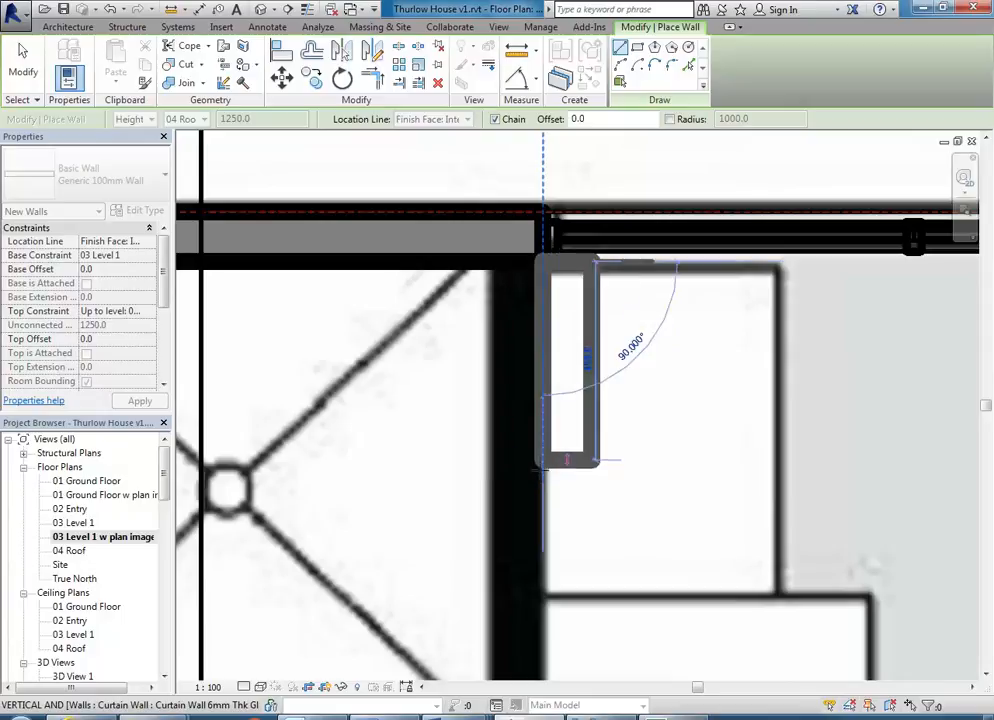
key("space")
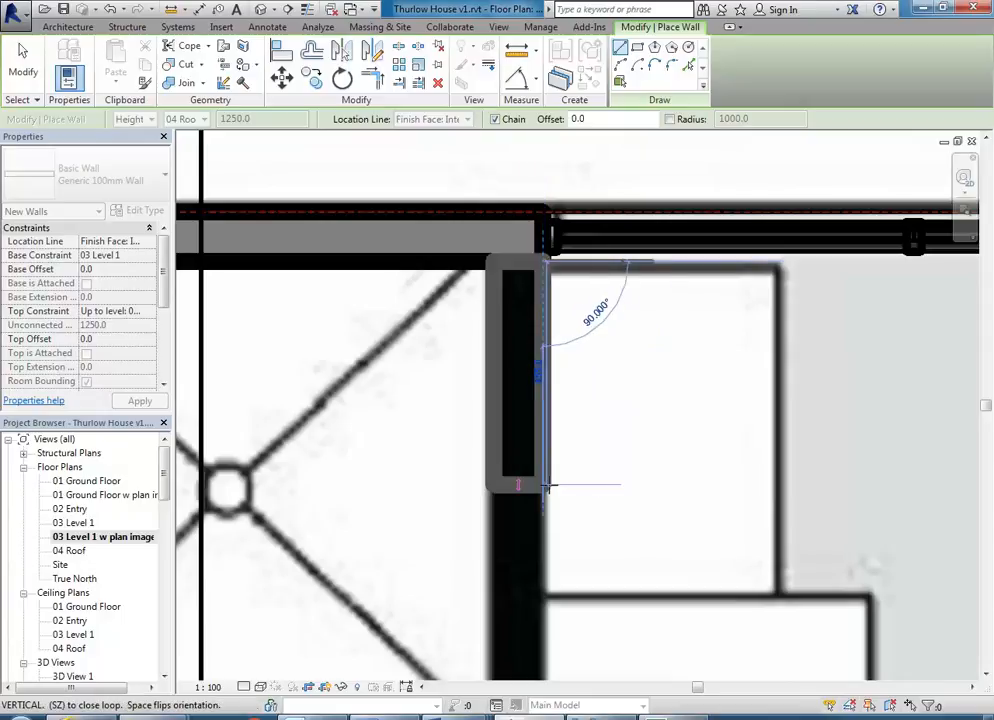
scroll(547, 485, "down", 3)
middle_click_drag(563, 499, 574, 250)
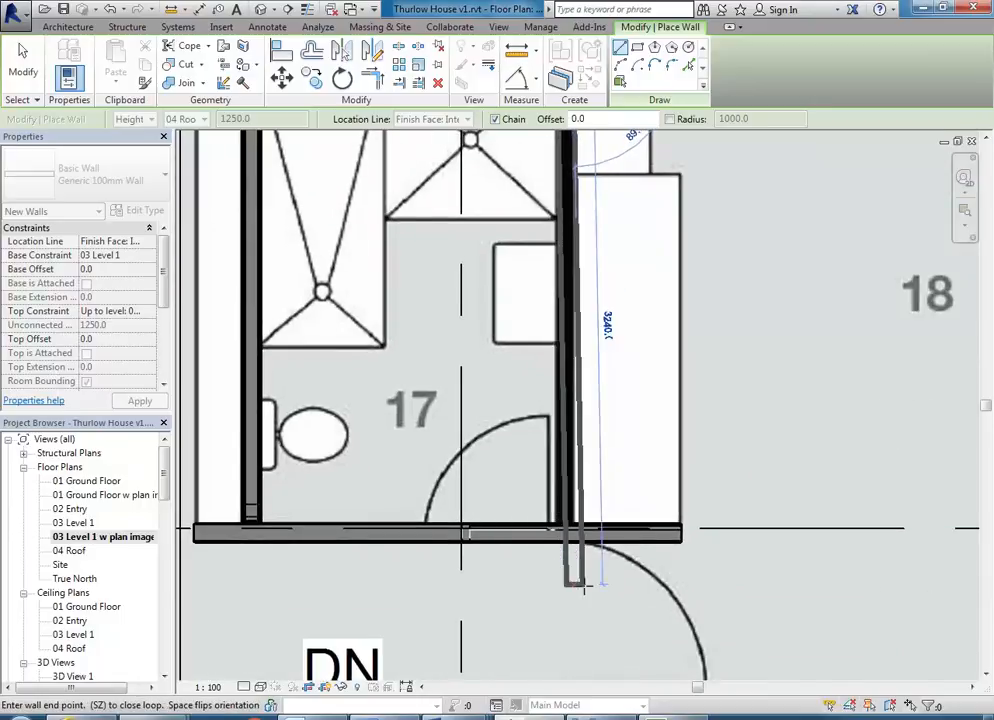
middle_click_drag(566, 587, 557, 406)
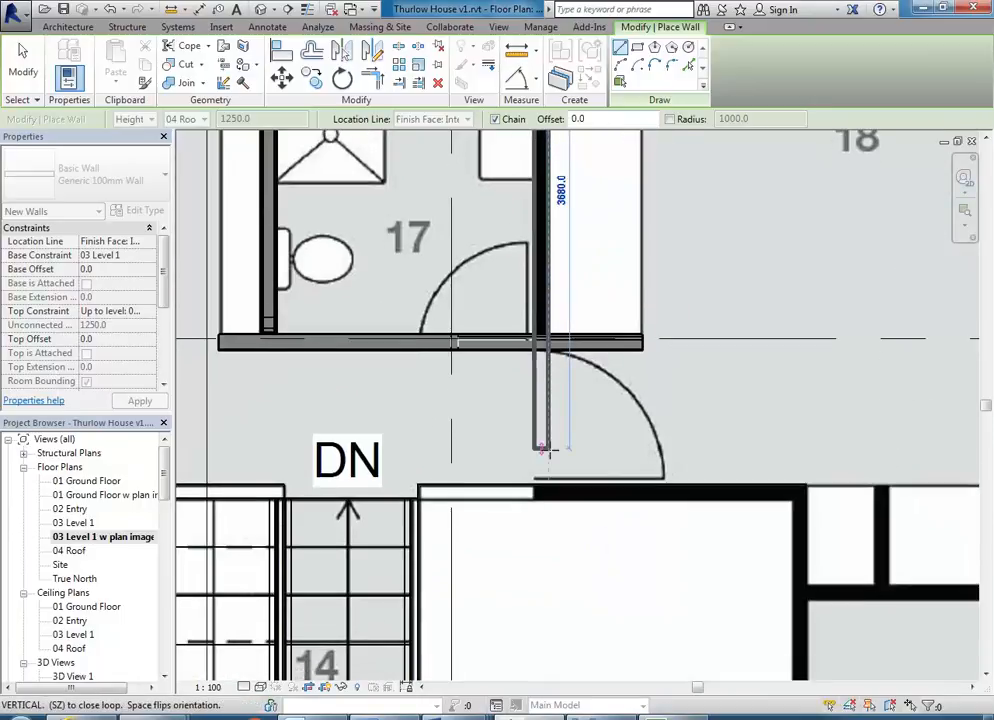
scroll(546, 453, "up", 3)
middle_click_drag(551, 452, 534, 472)
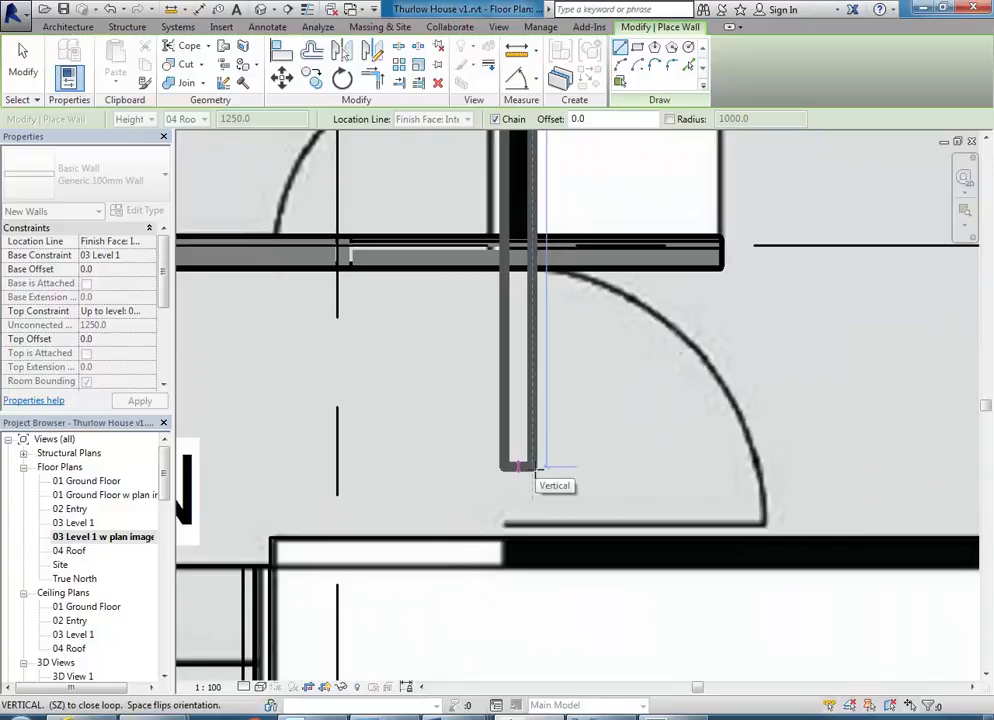
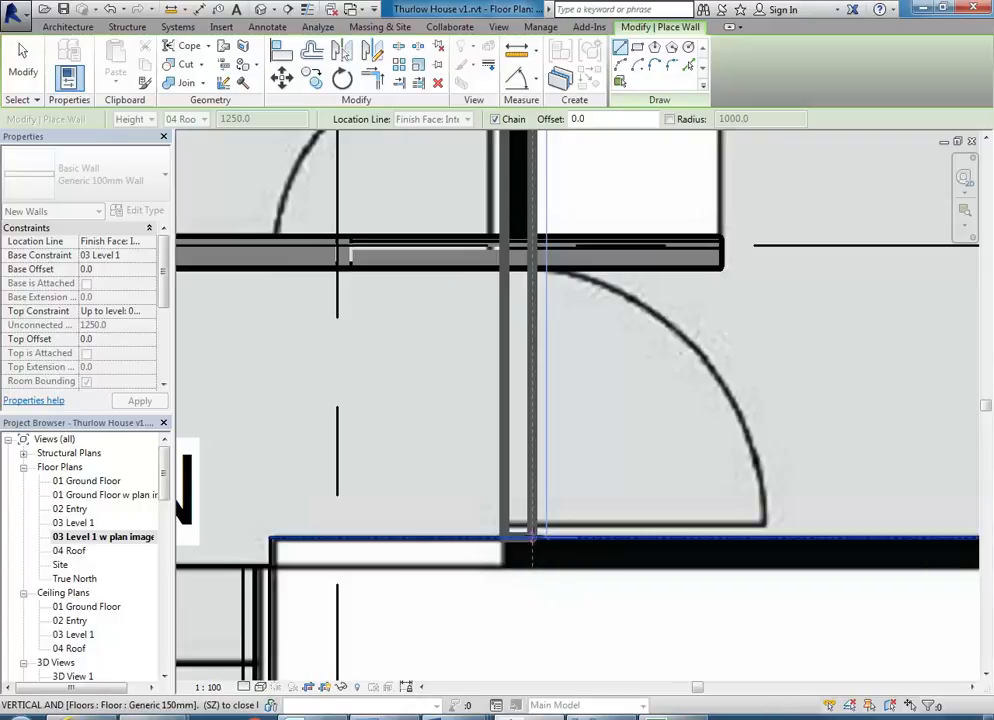
left_click(533, 537)
Step: Continue the wall chain along the void edge below room 18's door to the corner beside the wardrobes
scroll(840, 531, "down", 2)
middle_click_drag(880, 532, 664, 485)
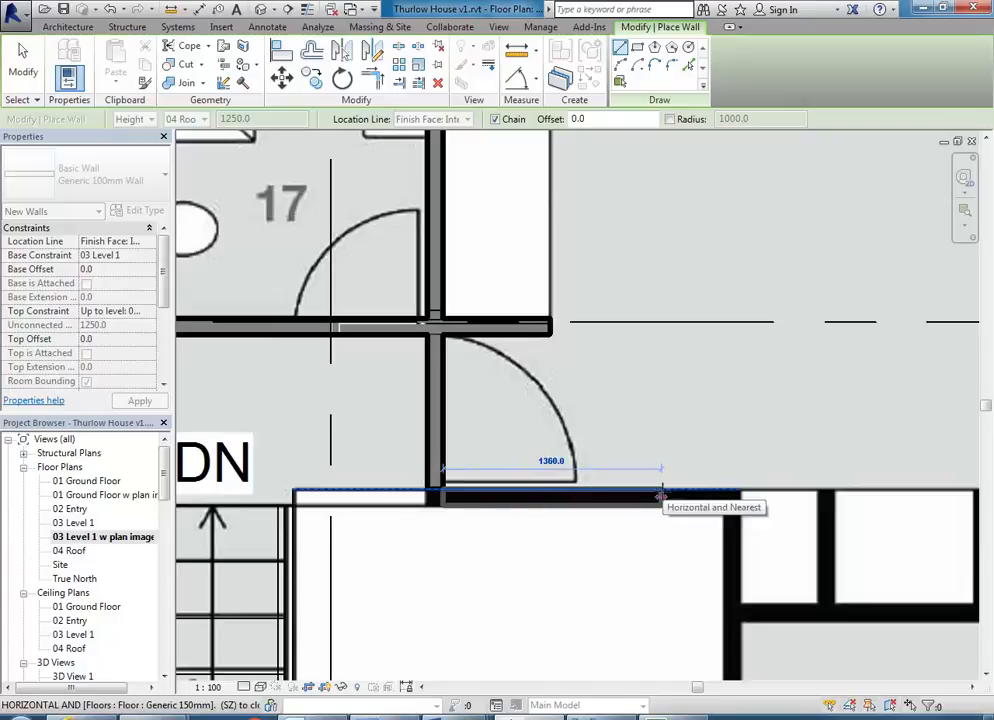
scroll(708, 490, "up", 3)
left_click(782, 489)
Step: Continue the chain between void 20 and room 19 to the endpoint near the front glazing, and finish the walls
scroll(782, 489, "down", 5)
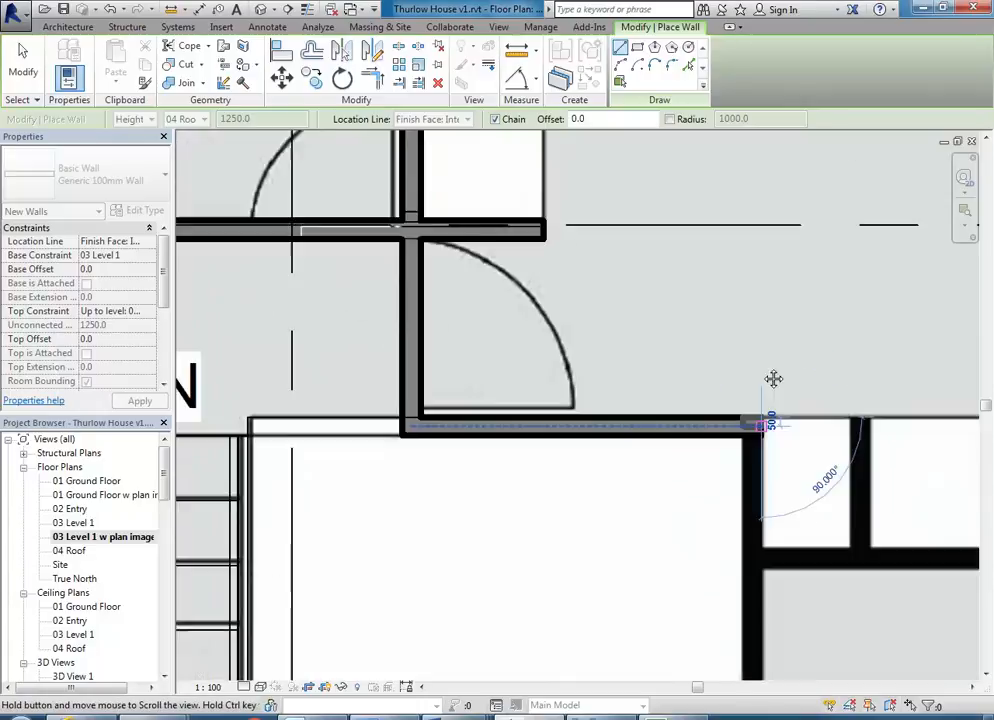
scroll(710, 590, "up", 5)
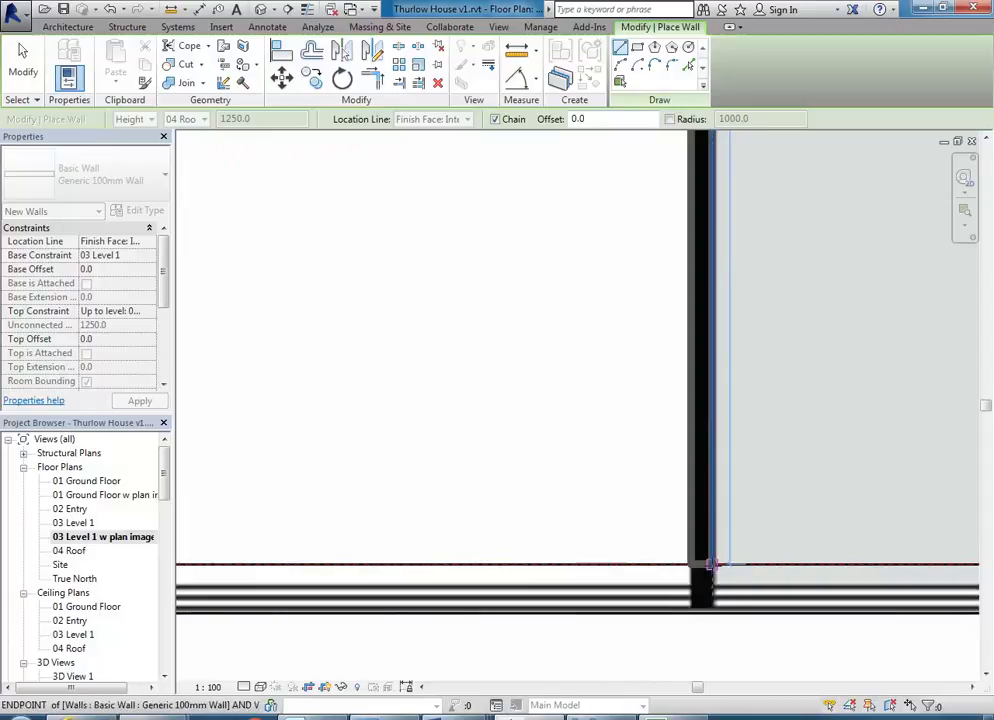
left_click(710, 566)
key("Escape")
key("Escape")
scroll(590, 425, "down", 4)
middle_click_drag(648, 529, 704, 589)
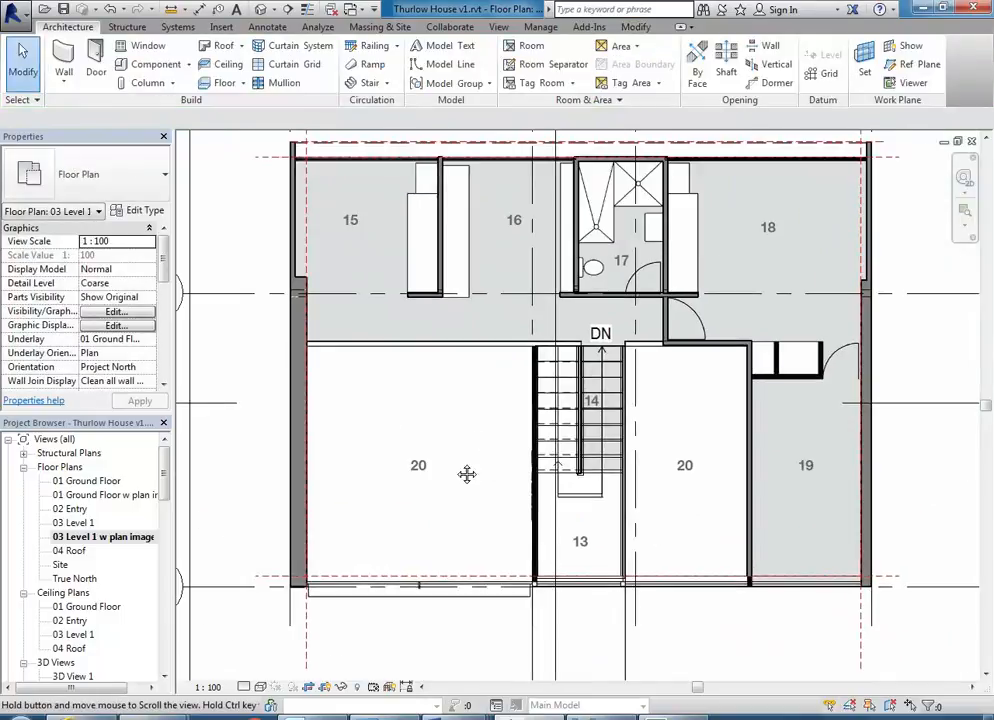
middle_click_drag(484, 445, 460, 489)
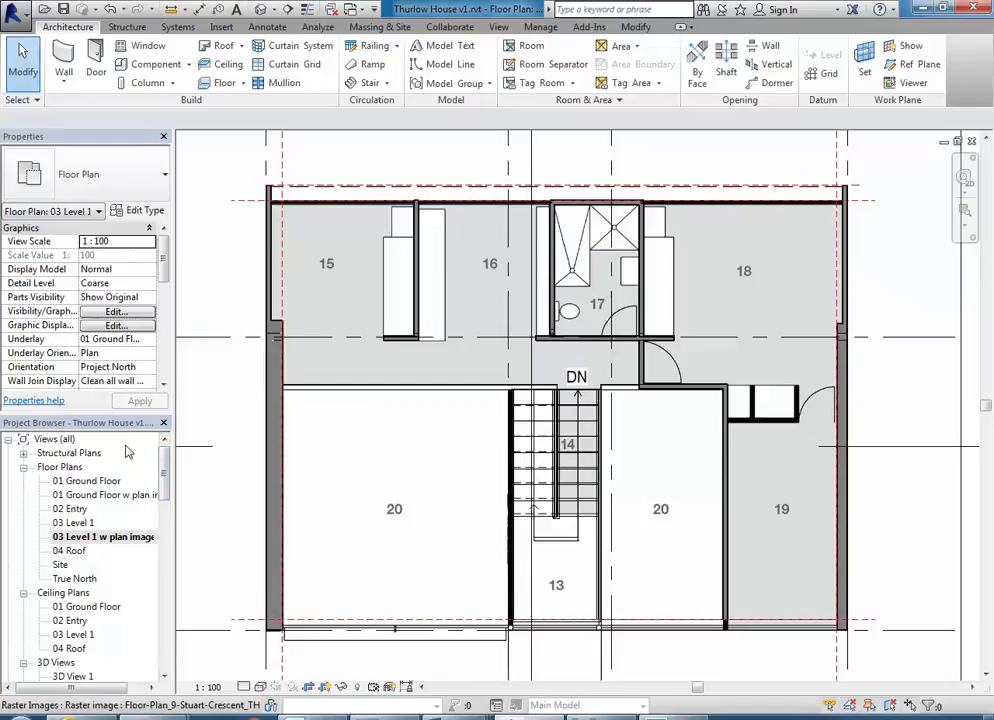
Step: Set up a new Generic 100mm Wall with Finish Face: Interior as location line and an unconnected height of 1000 mm
scroll(328, 350, "up", 3)
key("w")
key("a")
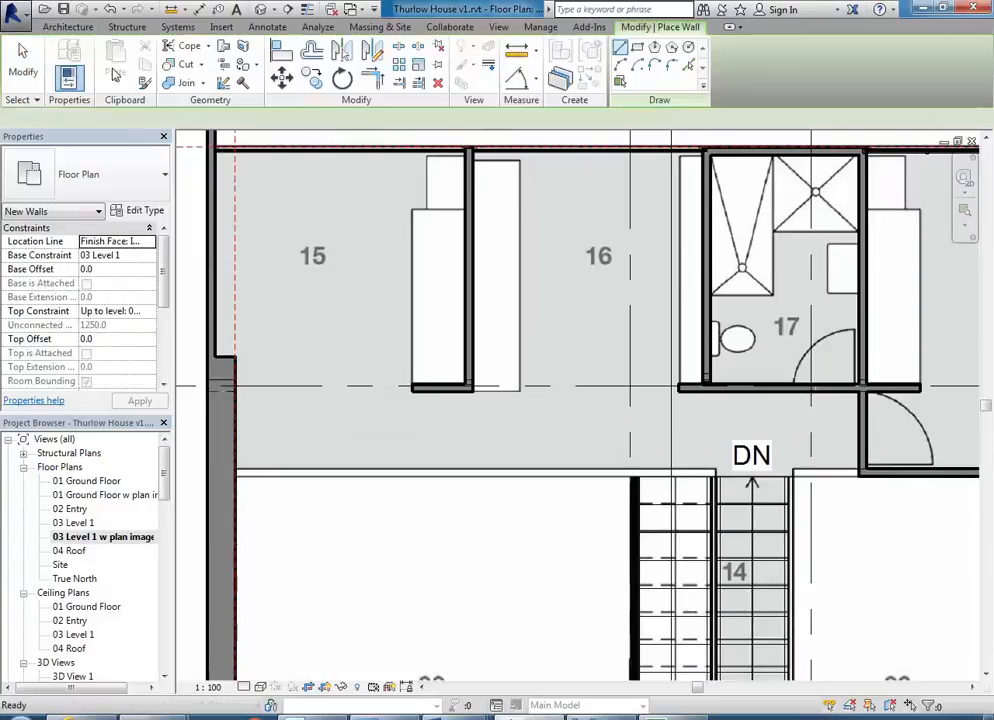
scroll(367, 423, "down", 2)
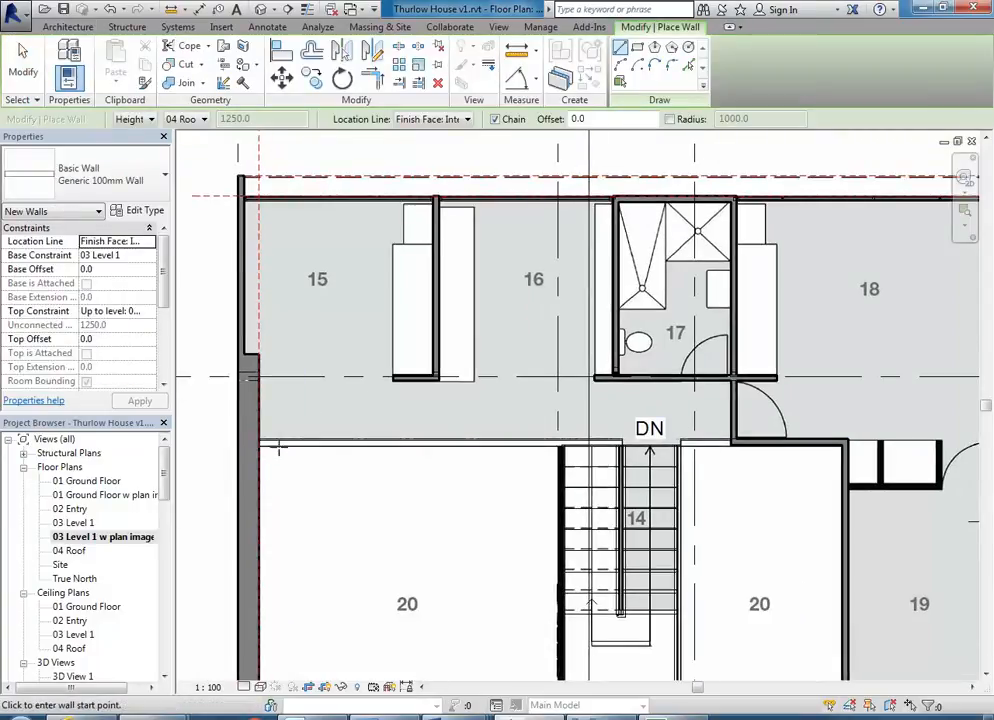
scroll(270, 444, "up", 3)
scroll(830, 414, "down", 1)
middle_click_drag(828, 414, 749, 415)
scroll(609, 384, "down", 1)
middle_click_drag(609, 384, 597, 413)
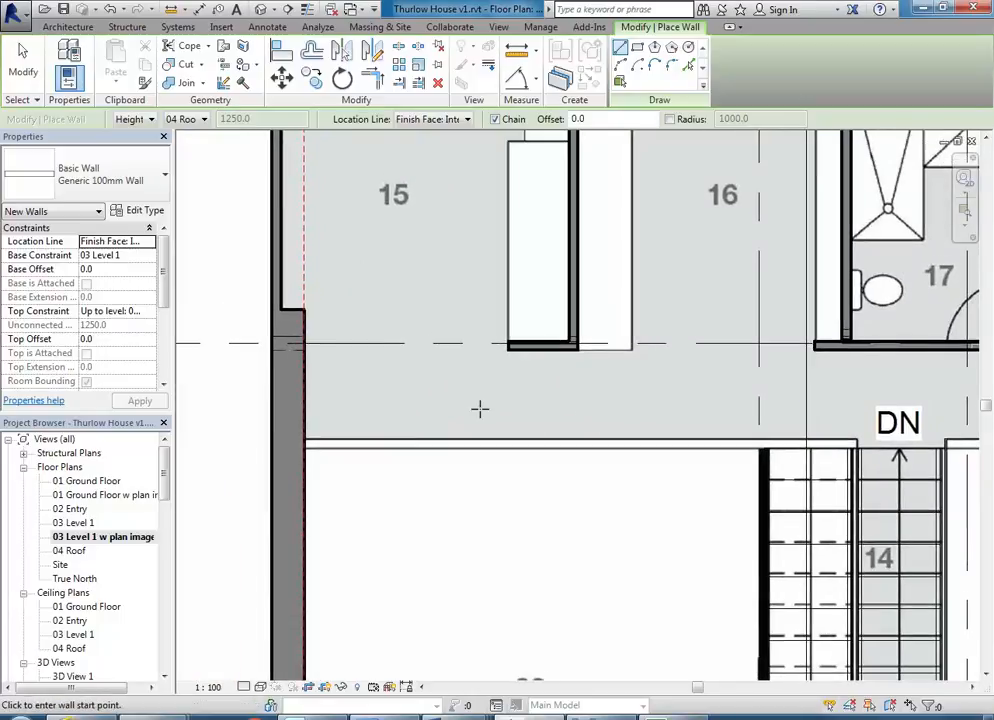
left_click(421, 121)
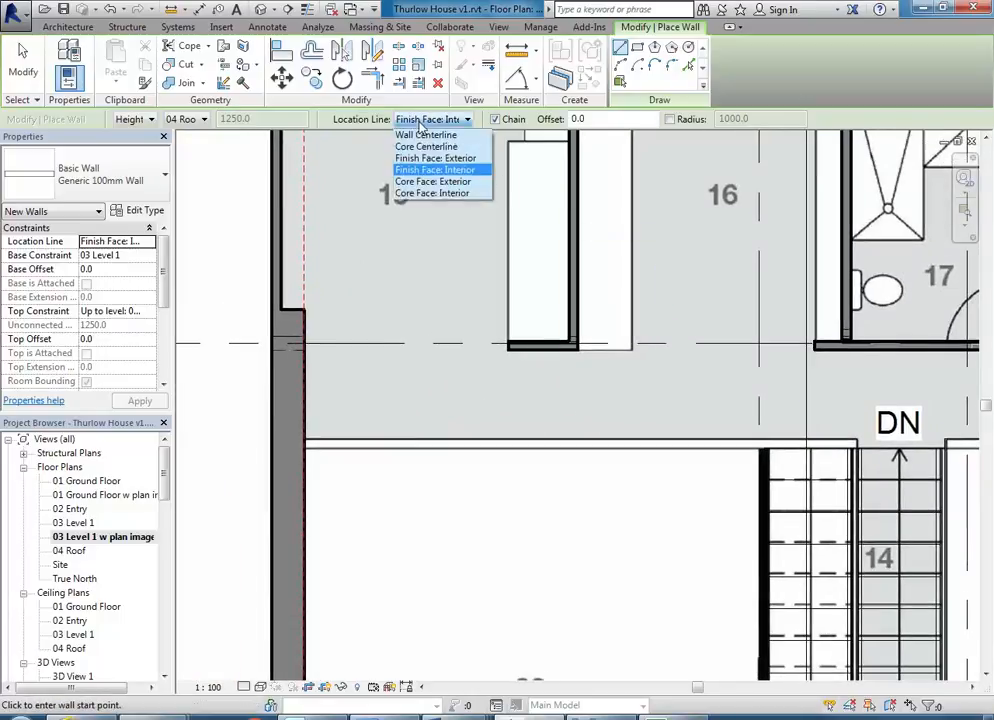
left_click(430, 170)
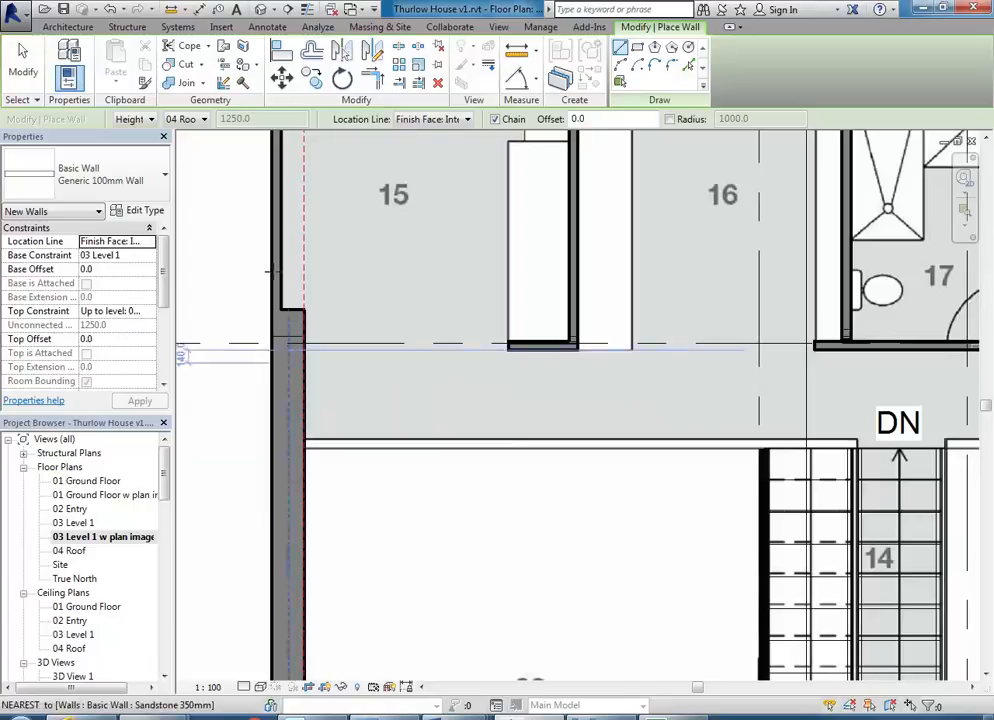
scroll(310, 445, "up", 5)
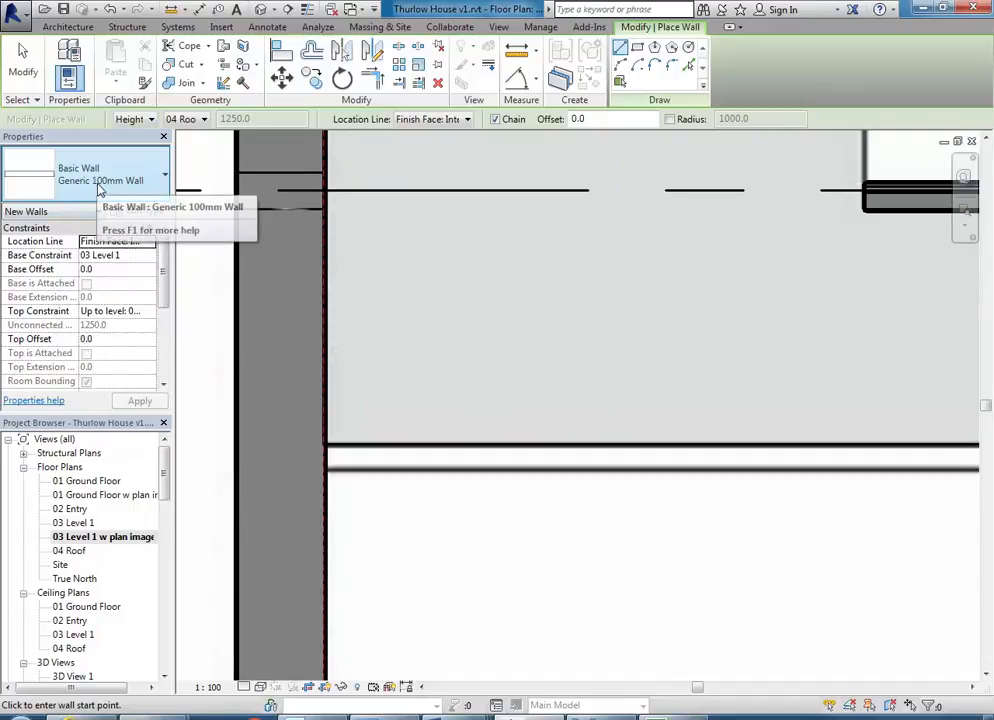
left_click(187, 120)
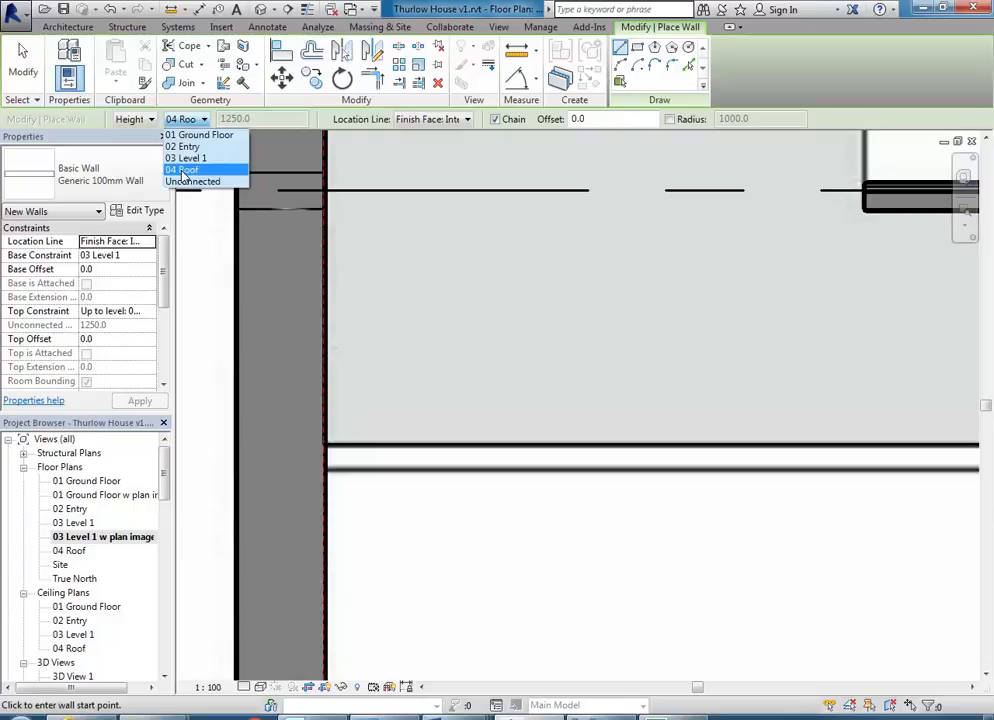
left_click(190, 181)
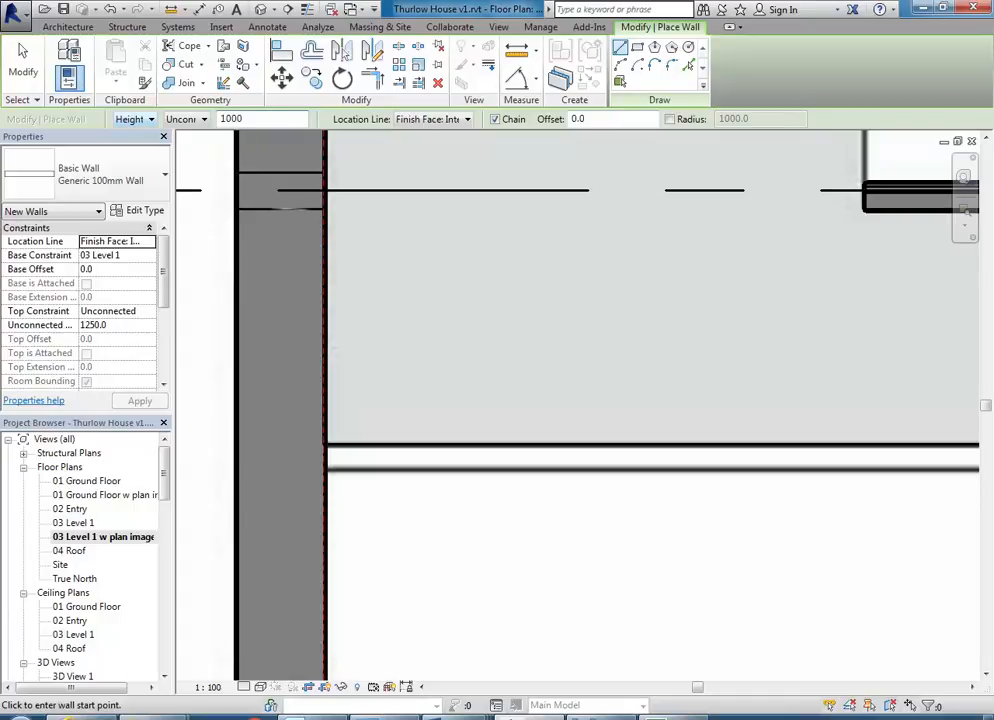
Step: Draw the low wall along the void's floor edge, from the exterior wall beside room 15's corridor to the stair opening corner
left_click(326, 444)
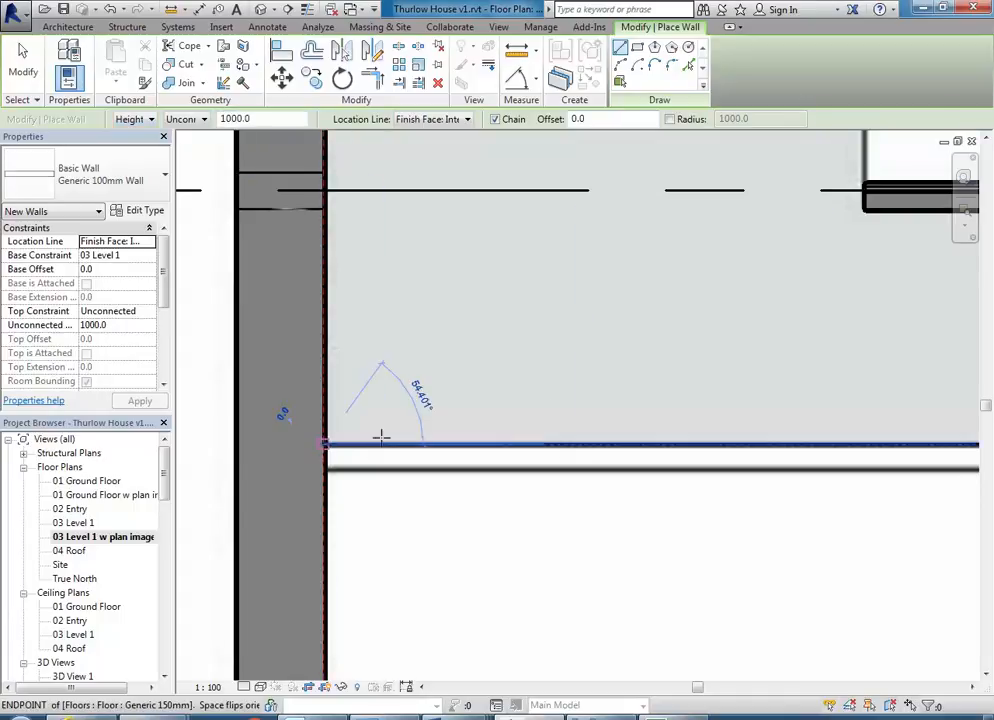
scroll(697, 408, "down", 2)
middle_click_drag(921, 421, 524, 439)
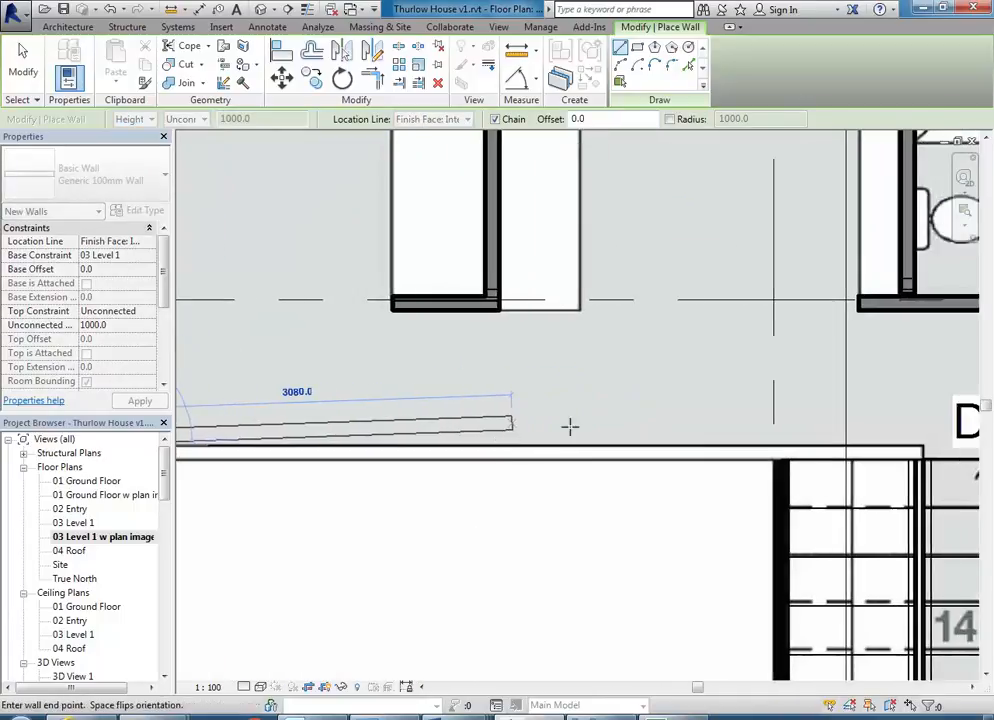
middle_click_drag(767, 437, 510, 420)
scroll(662, 420, "up", 3)
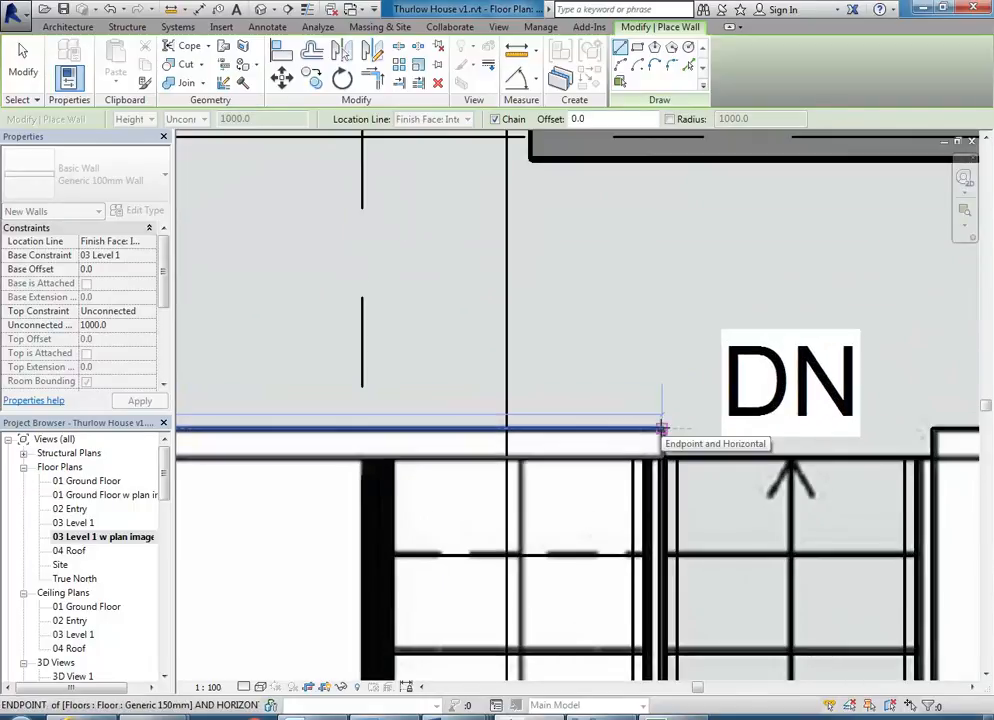
left_click(662, 428)
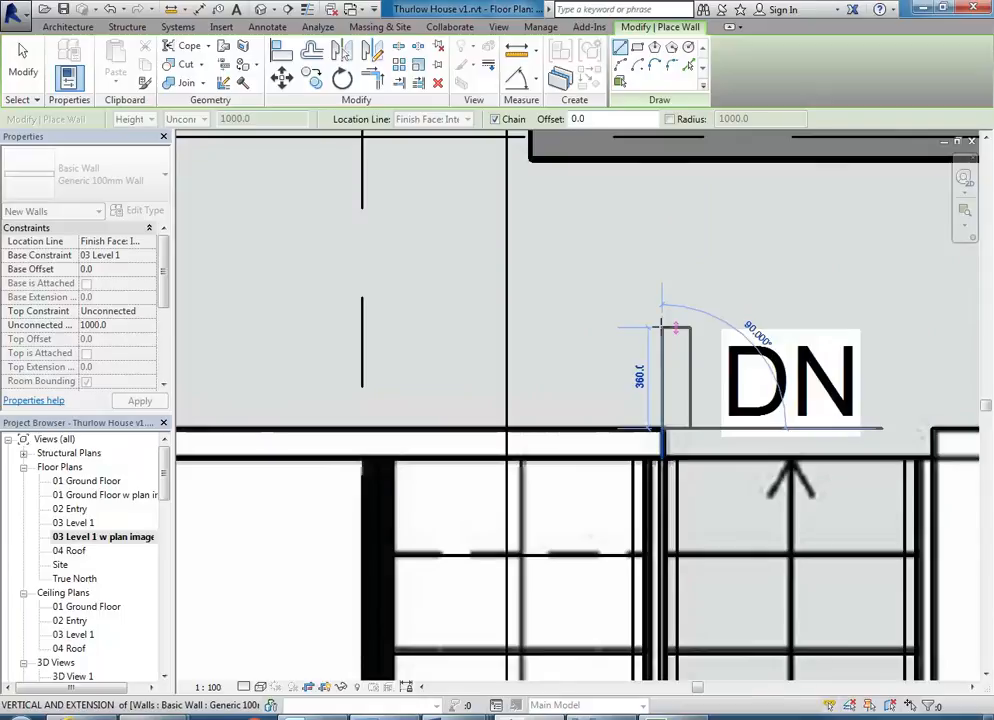
scroll(662, 327, "down", 3)
middle_click_drag(668, 332, 497, 333)
key("Escape")
scroll(653, 370, "up", 2)
middle_click_drag(653, 370, 468, 371)
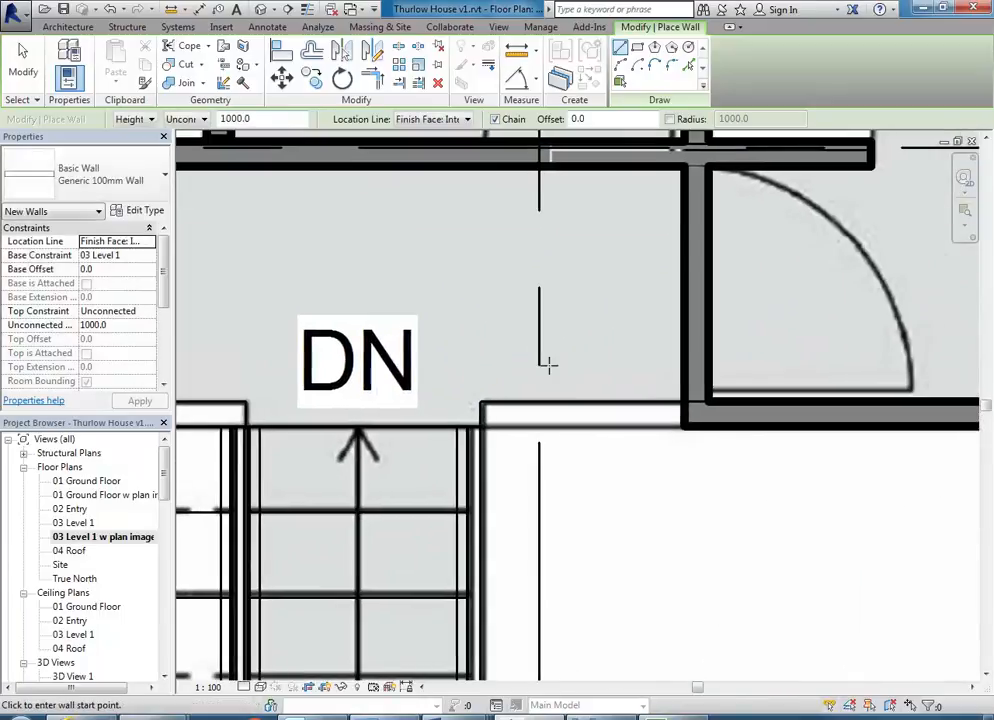
Step: Draw the short low wall, about 835 mm long, from the stair opening's upper corner to the partition by room 18's door, and finish
scroll(548, 364, "up", 1)
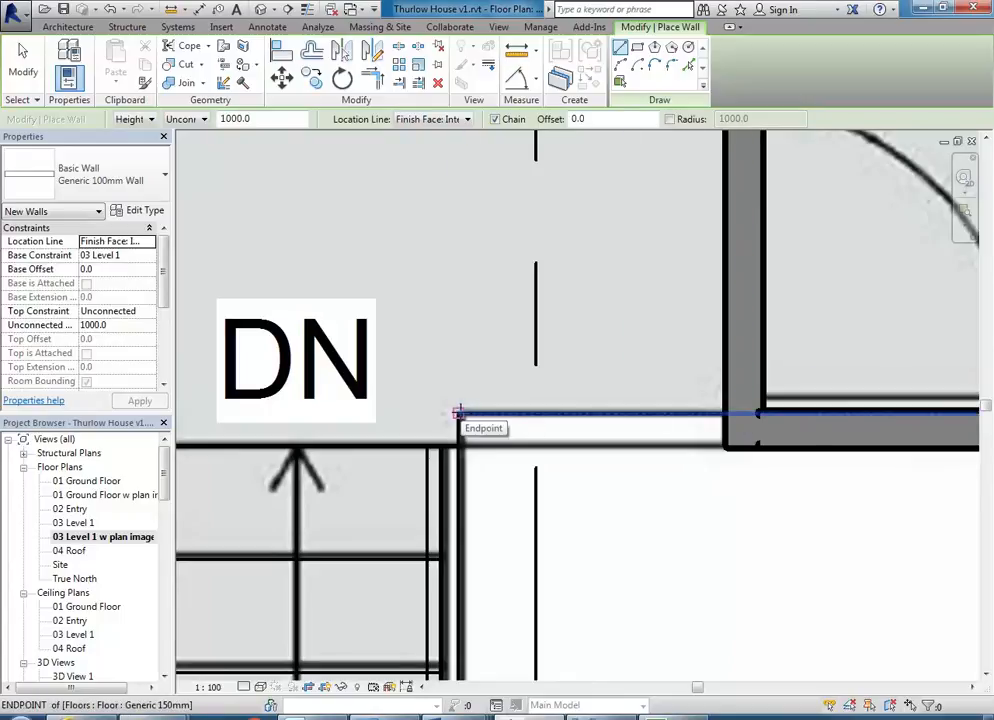
left_click(457, 412)
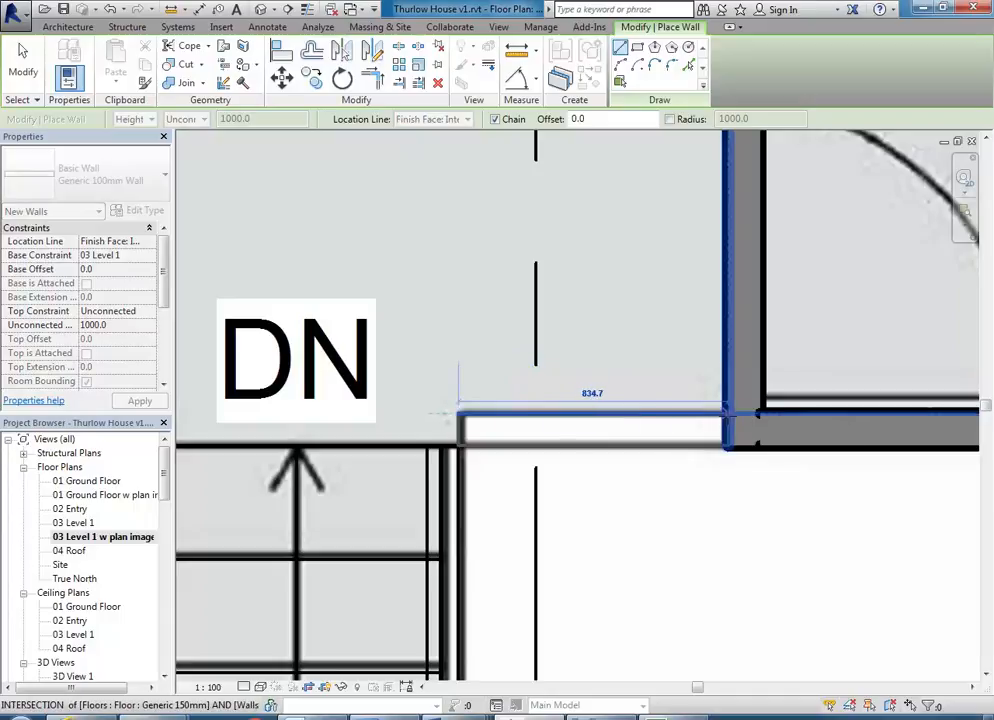
left_click(728, 412)
right_click(707, 366)
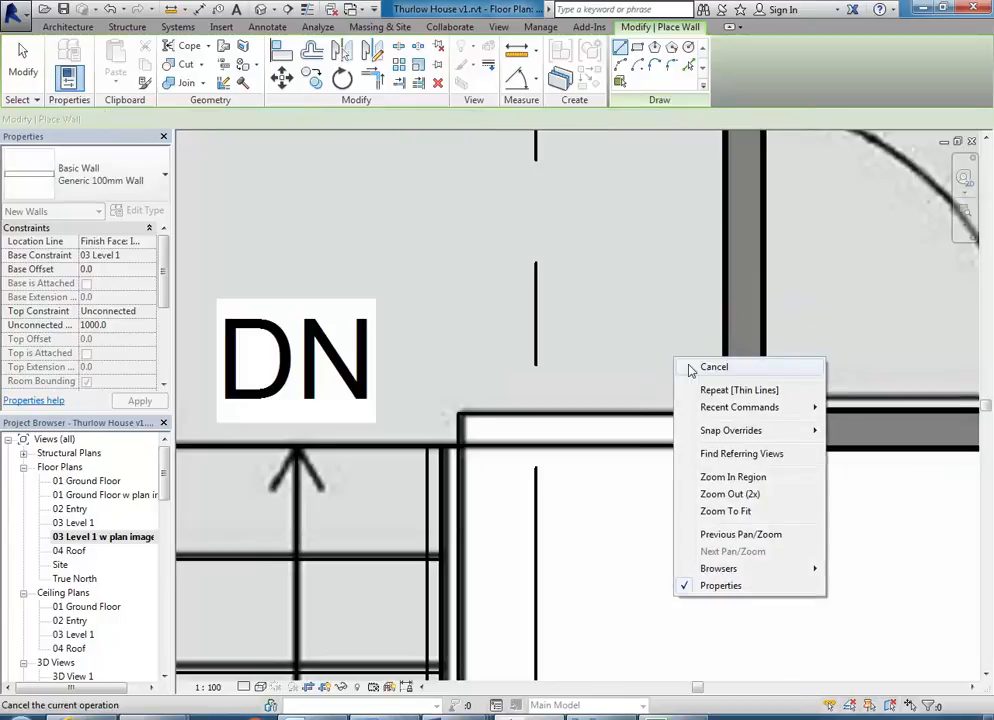
left_click(719, 364)
scroll(615, 362, "down", 5)
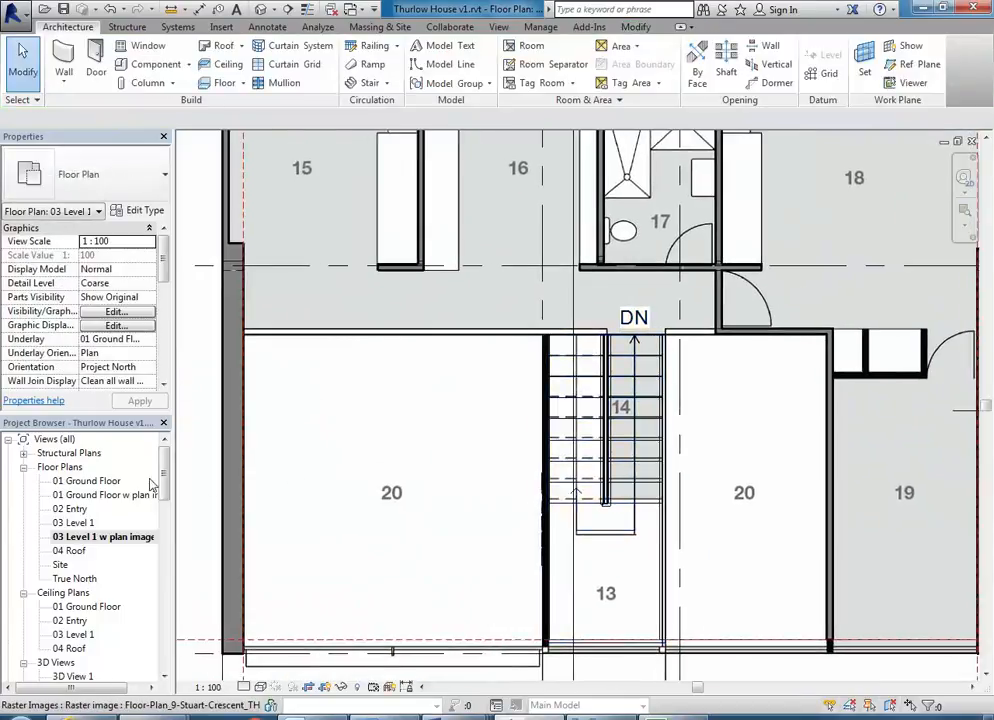
Step: Open the {3D} view and examine the house's roof, terrace side and upper glazing from several angles
scroll(137, 487, "down", 4)
left_click(60, 537)
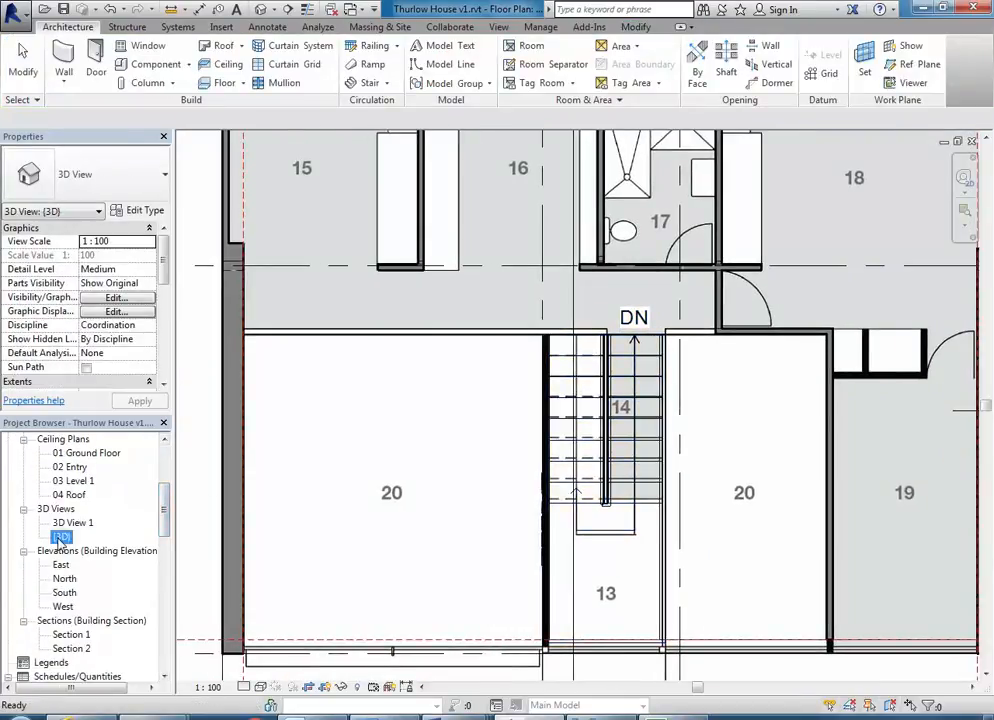
double_click(58, 539)
scroll(554, 434, "down", 1)
middle_click_drag(371, 442, 360, 408, "shift")
scroll(352, 365, "up", 1)
middle_click_drag(352, 365, 287, 401)
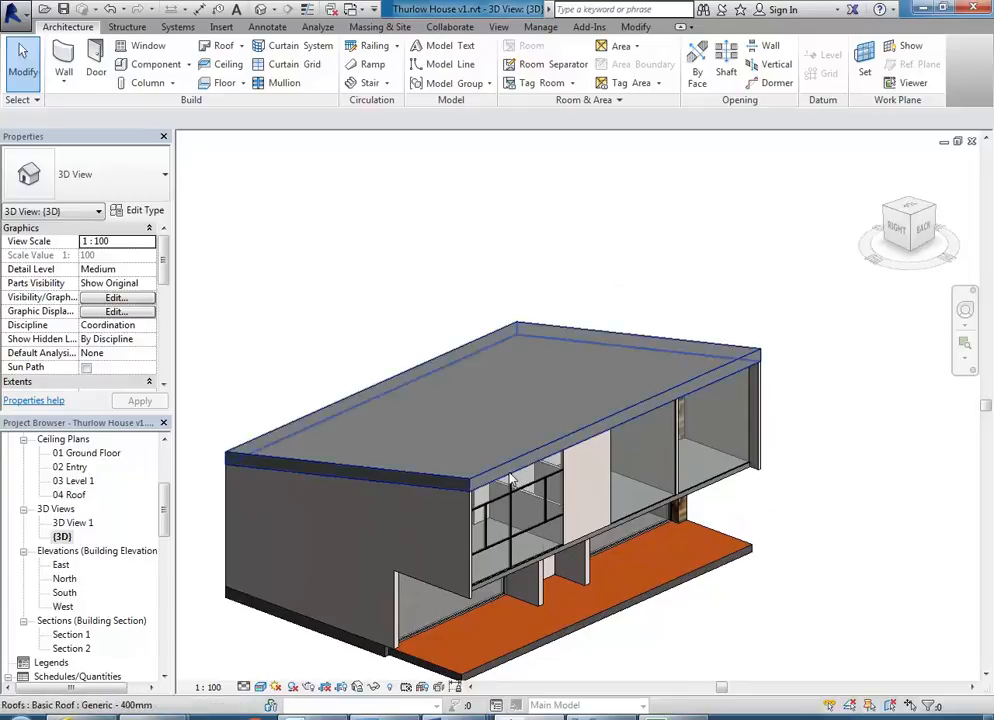
middle_click_drag(585, 413, 613, 488, "shift")
scroll(375, 347, "down", 1)
middle_click_drag(385, 356, 323, 359)
scroll(342, 378, "up", 1)
scroll(326, 377, "down", 1)
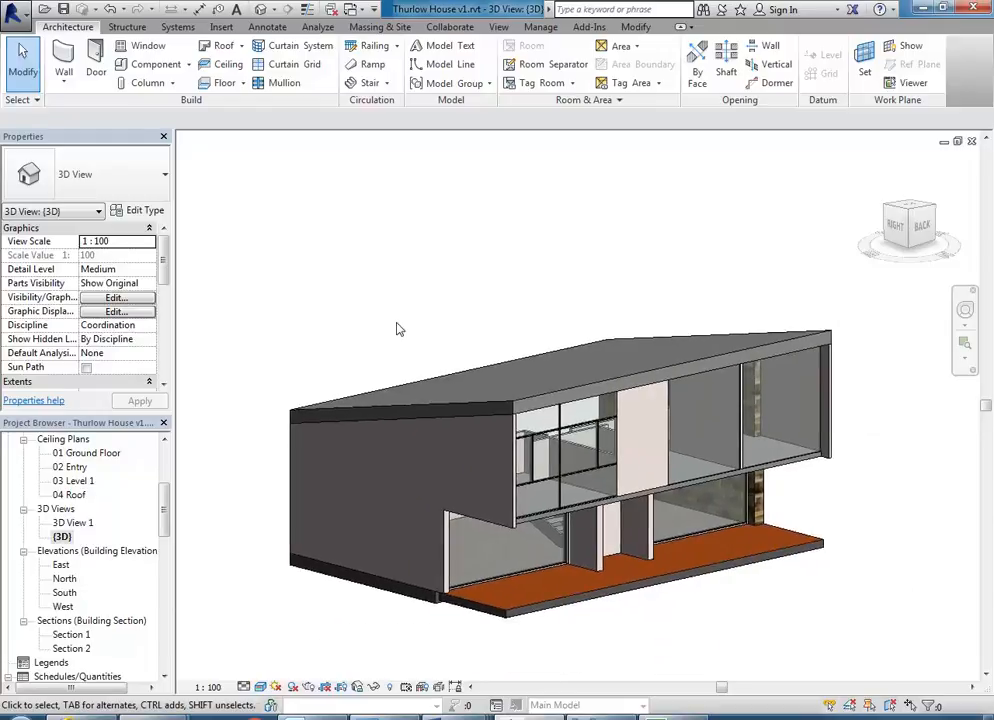
Step: Duplicate the {3D} view and rename the copy 3D SB
right_click(62, 538)
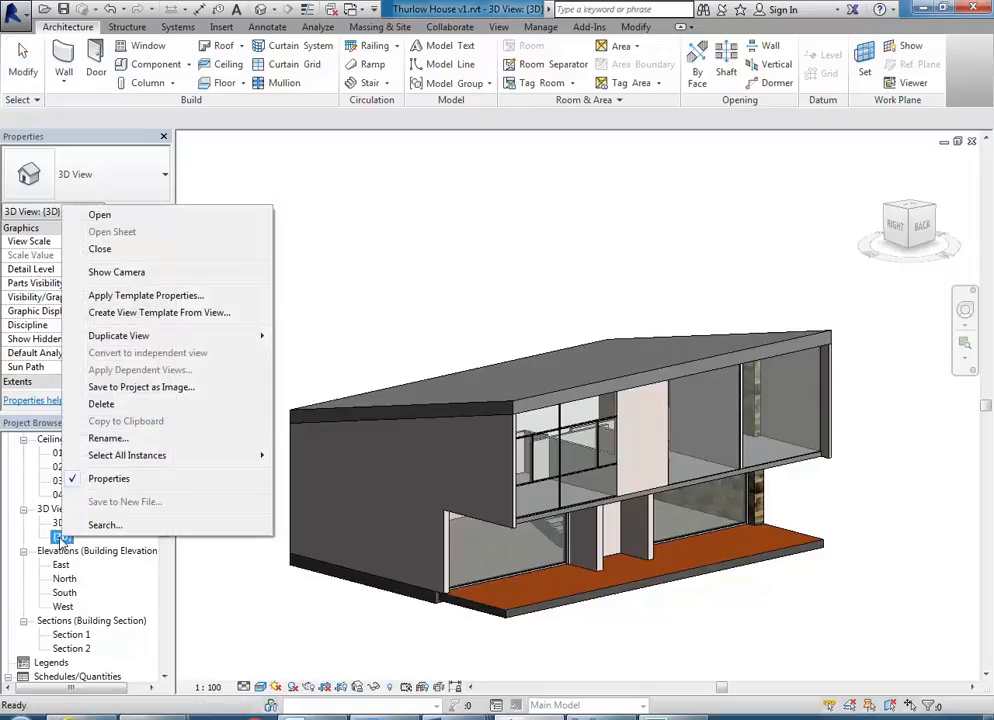
mouse_move(125, 336)
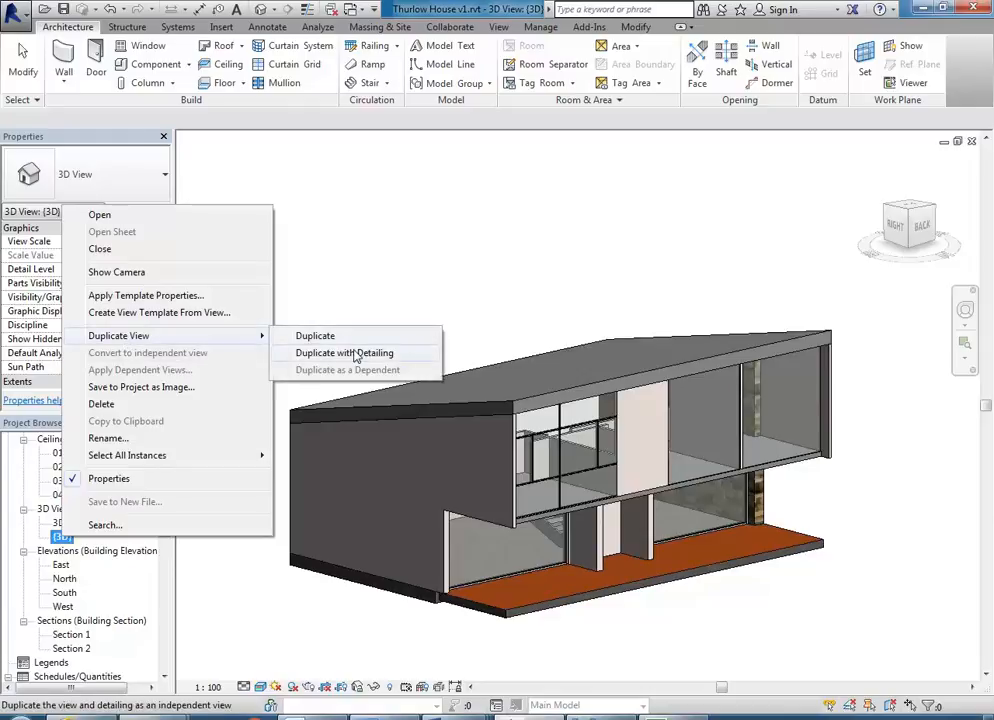
left_click(316, 338)
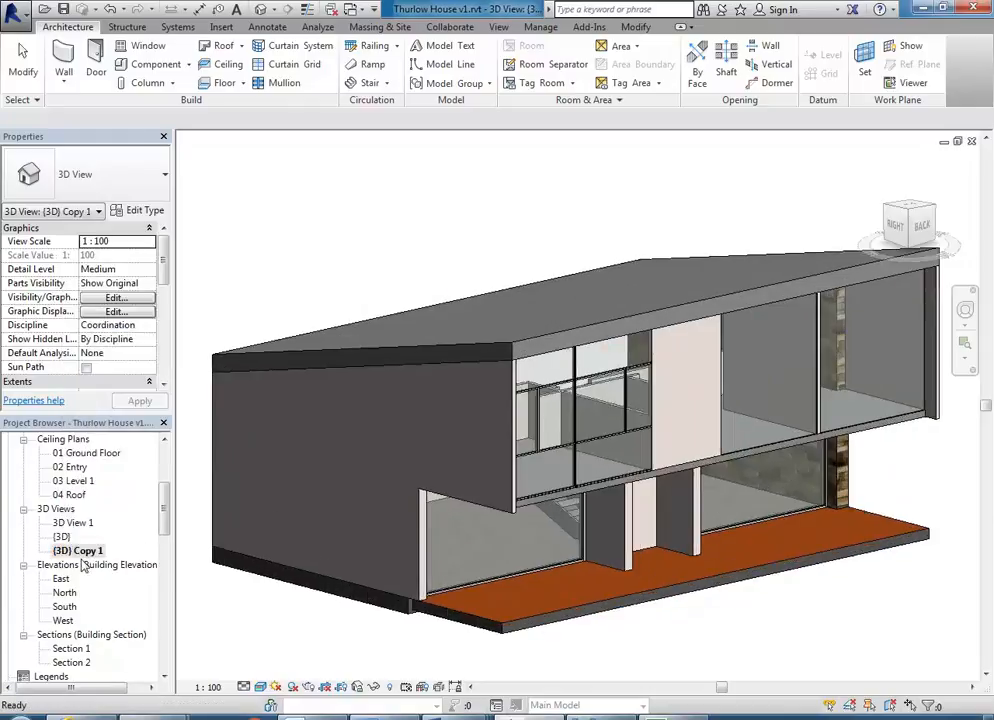
right_click(80, 551)
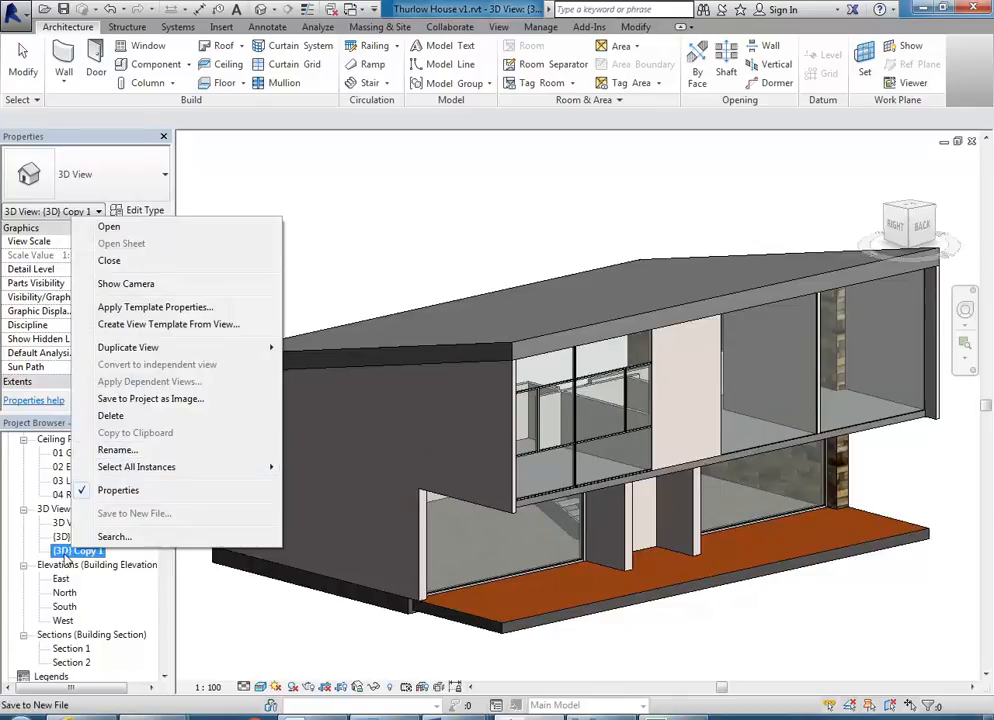
left_click(123, 451)
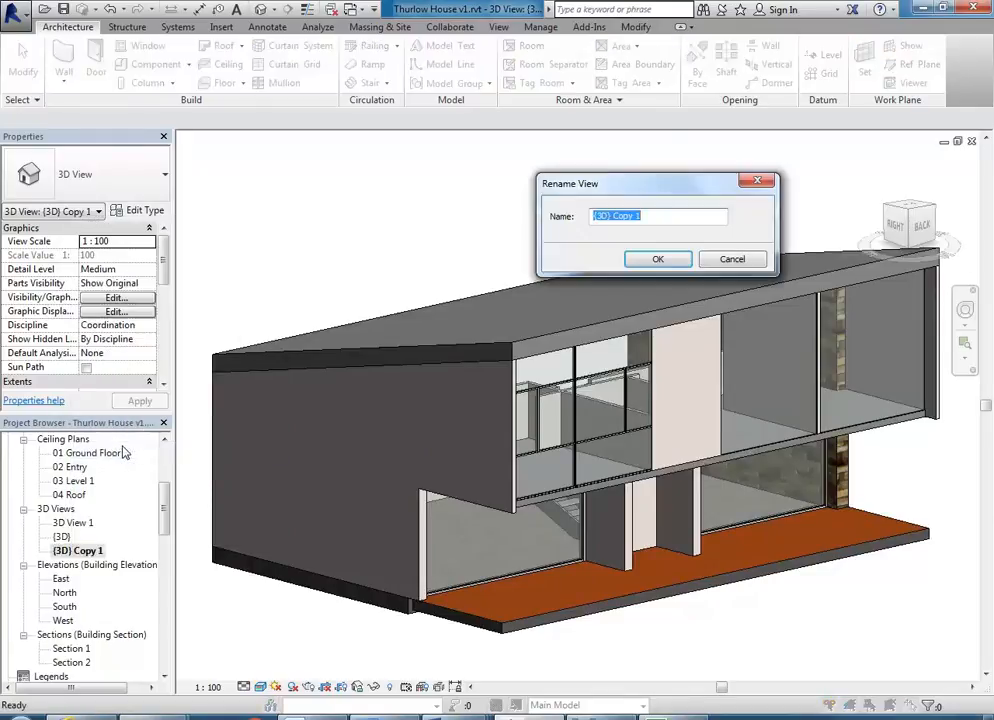
type("3D SB")
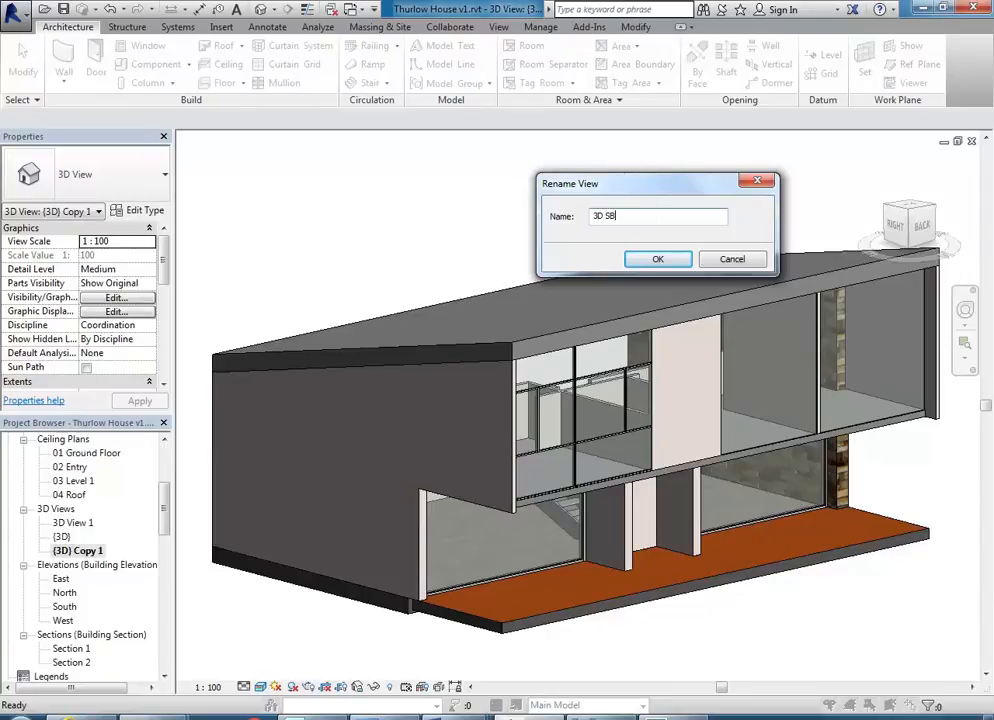
left_click(655, 260)
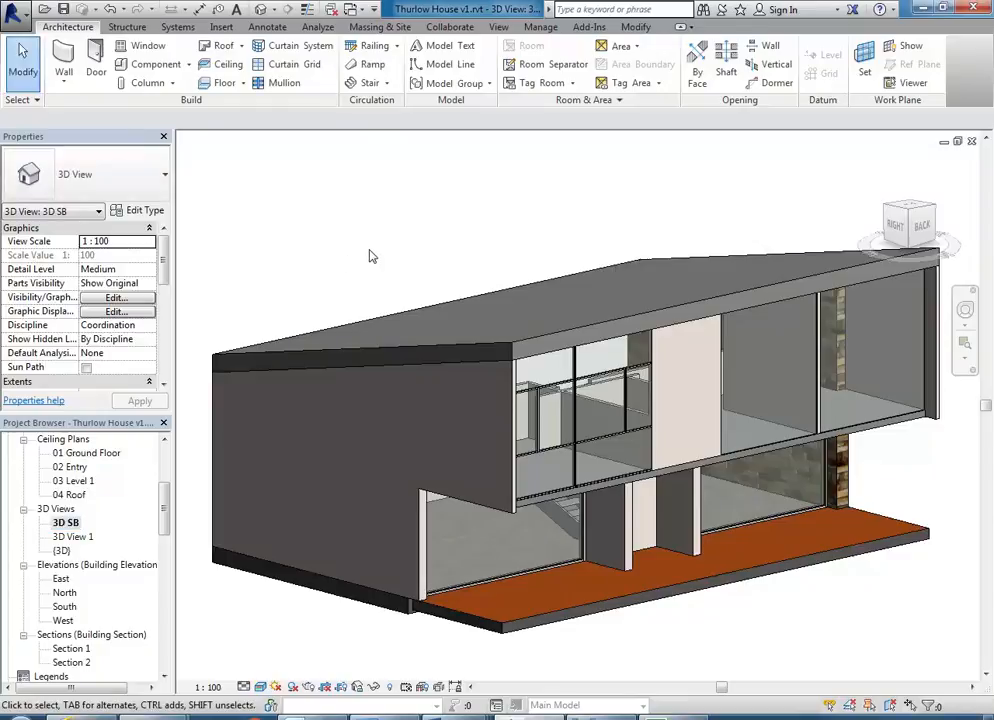
Step: Turn on the section box for the 3D SB view
scroll(365, 270, "down", 3)
scroll(275, 285, "up", 3)
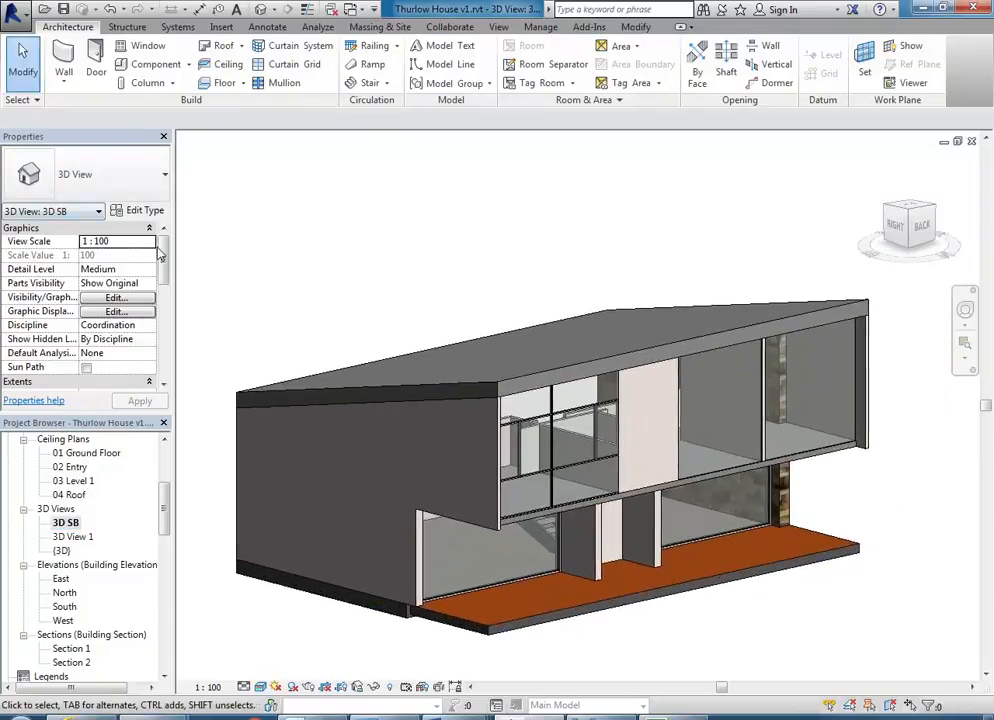
scroll(164, 260, "down", 3)
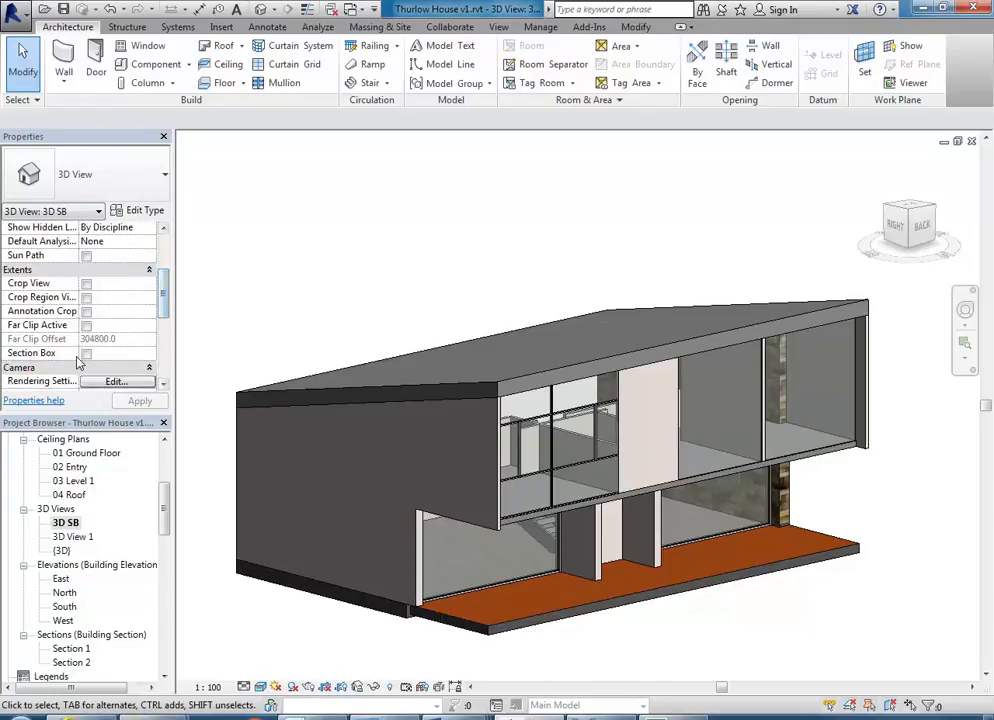
left_click(86, 354)
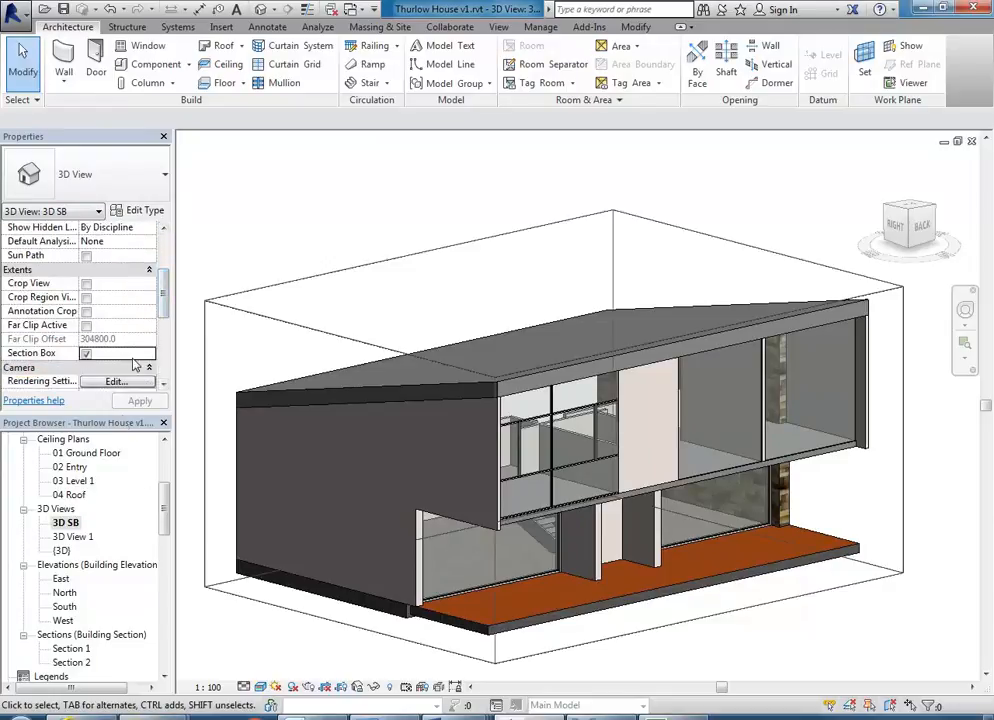
Step: Pull the section box's front face into the house and lower its top face to cut through the roof's high side
left_click(324, 333)
middle_click_drag(251, 468, 295, 470, "shift")
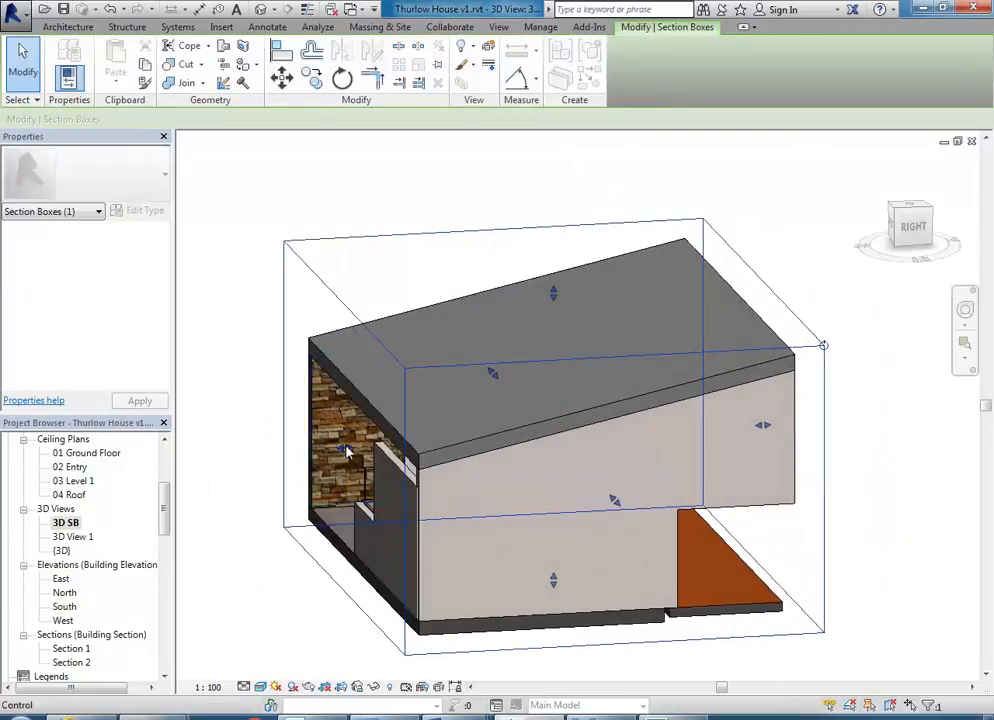
left_click_drag(347, 453, 372, 517)
left_click_drag(574, 292, 572, 328)
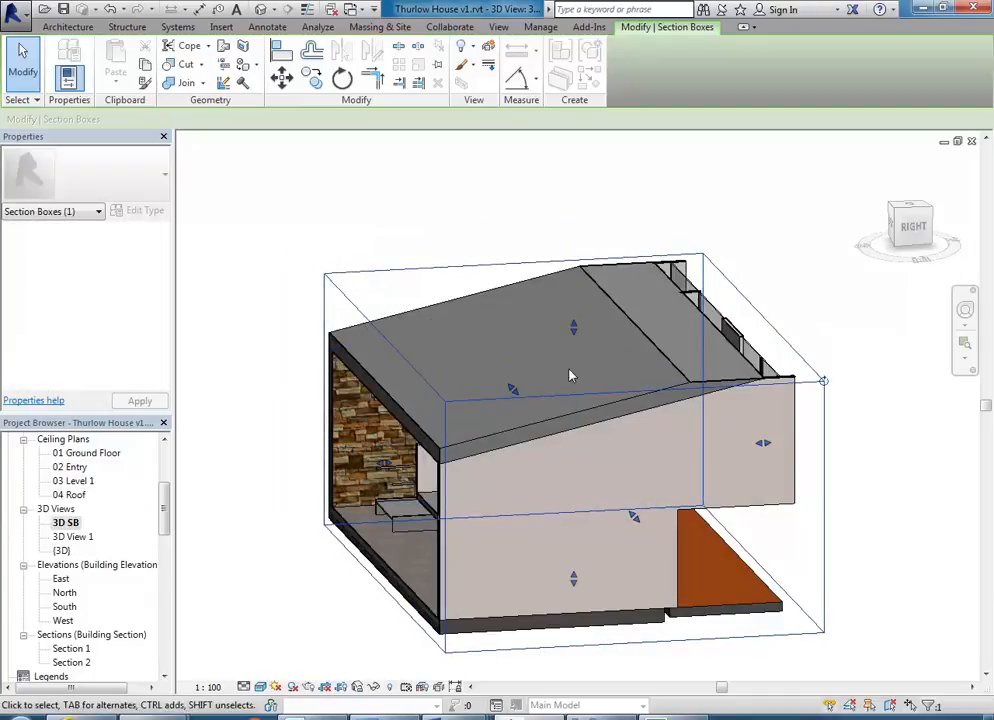
Step: Move the section box's front face further inward until it exposes the stair and void, and deselect the box
middle_click_drag(655, 410, 473, 473, "shift")
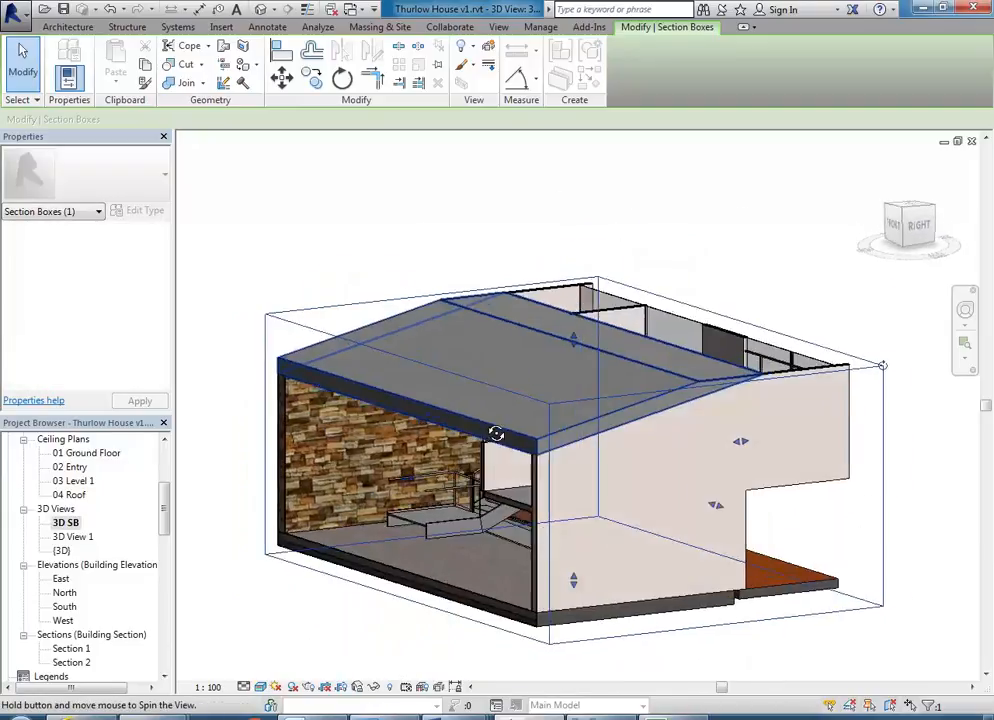
left_click_drag(417, 480, 448, 476)
middle_click_drag(320, 477, 470, 540, "shift")
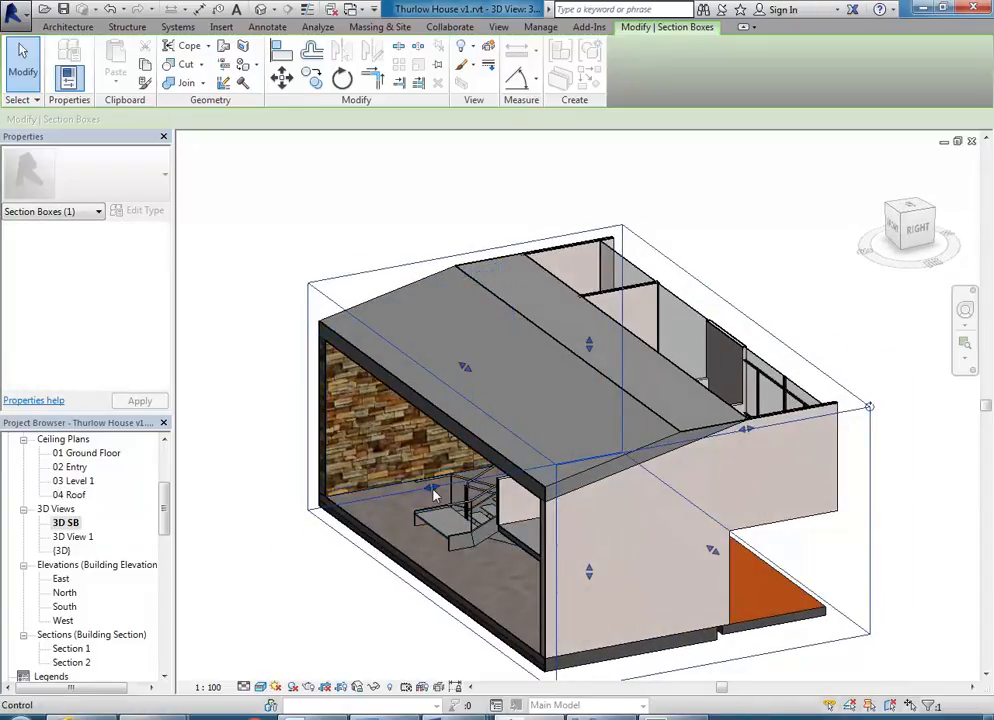
left_click_drag(432, 488, 455, 484)
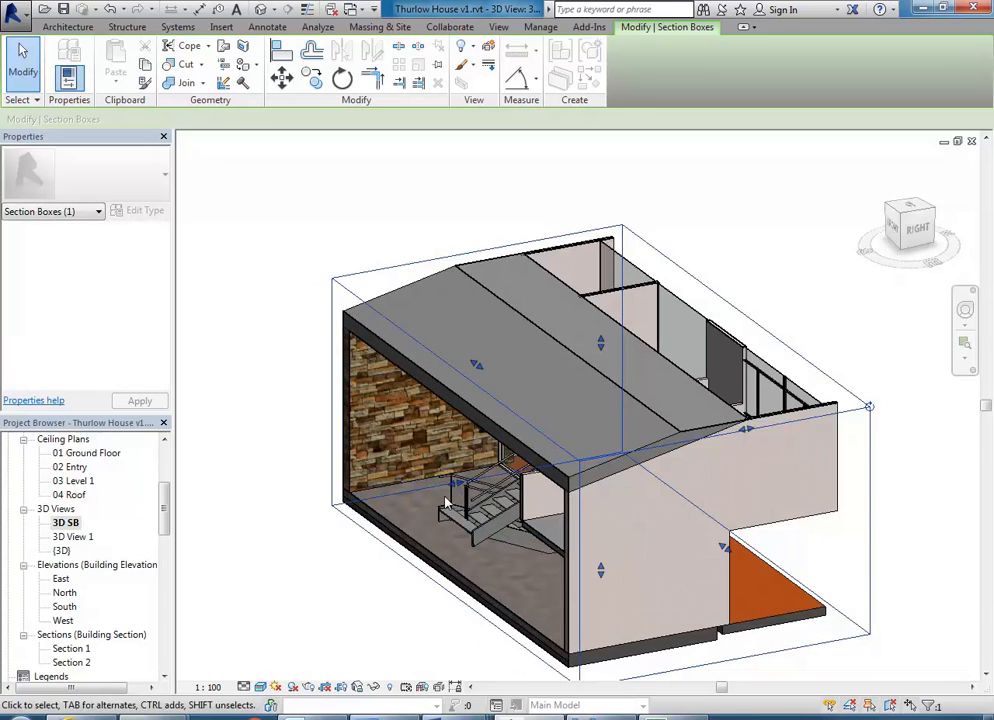
middle_click_drag(549, 399, 588, 410, "shift")
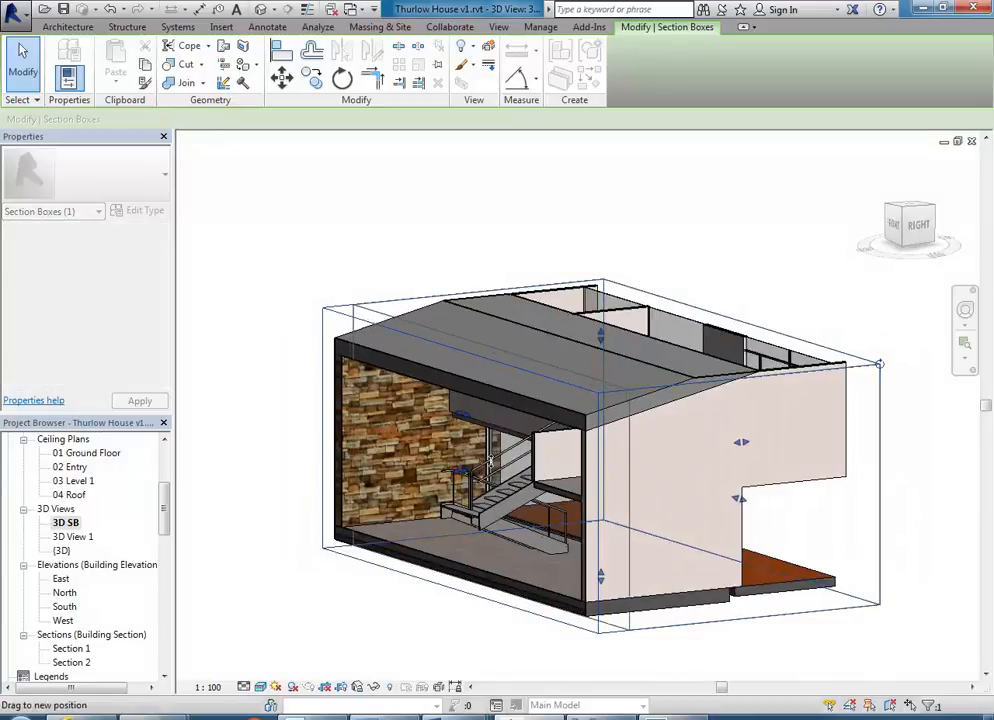
left_click_drag(495, 467, 510, 468)
middle_click_drag(510, 468, 592, 403, "shift")
left_click(484, 262)
Step: Attach the tops of the two adjoining Generic 100mm partitions nearest the end wall, behind the multi-pane curtain wall, to the roof
middle_click_drag(484, 262, 564, 413, "shift")
scroll(553, 358, "up", 4)
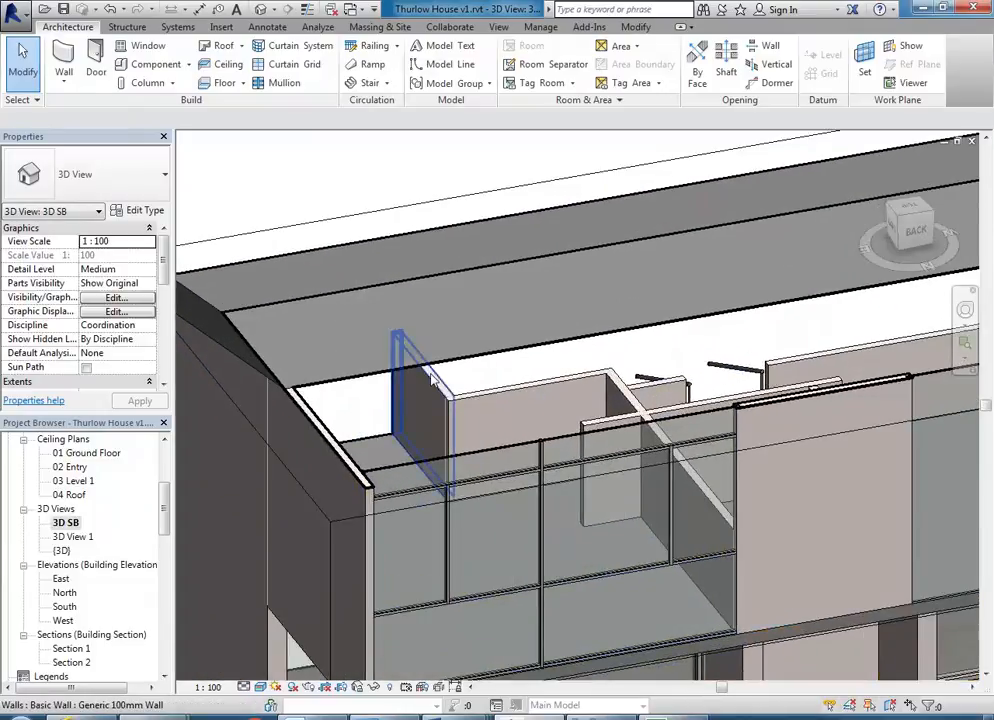
left_click(432, 378)
left_click(526, 393, "ctrl")
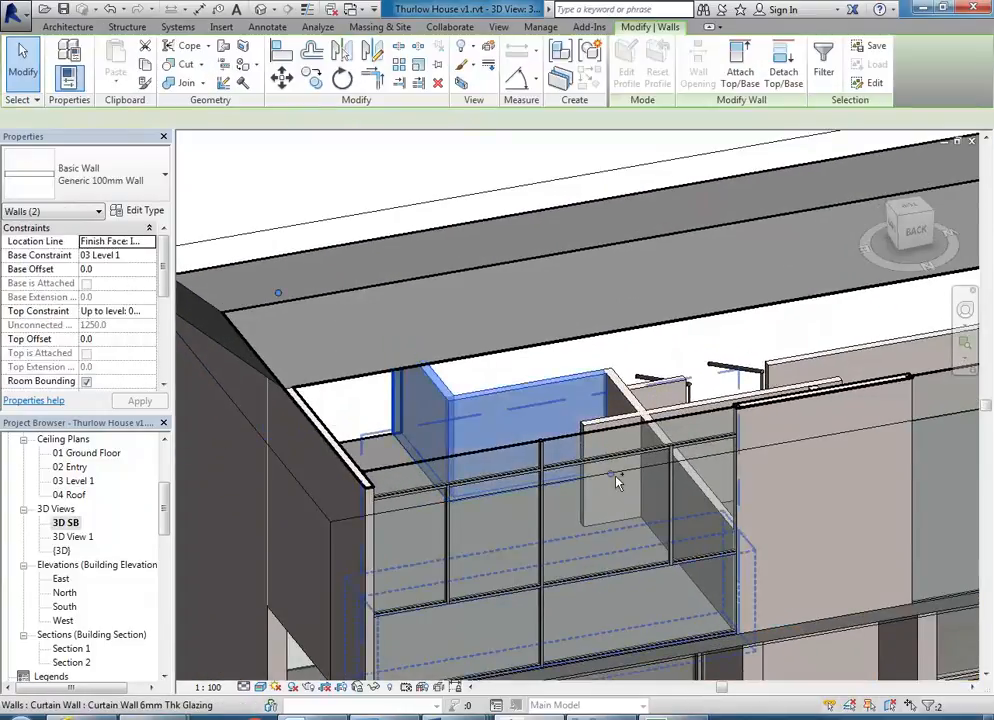
left_click(740, 72)
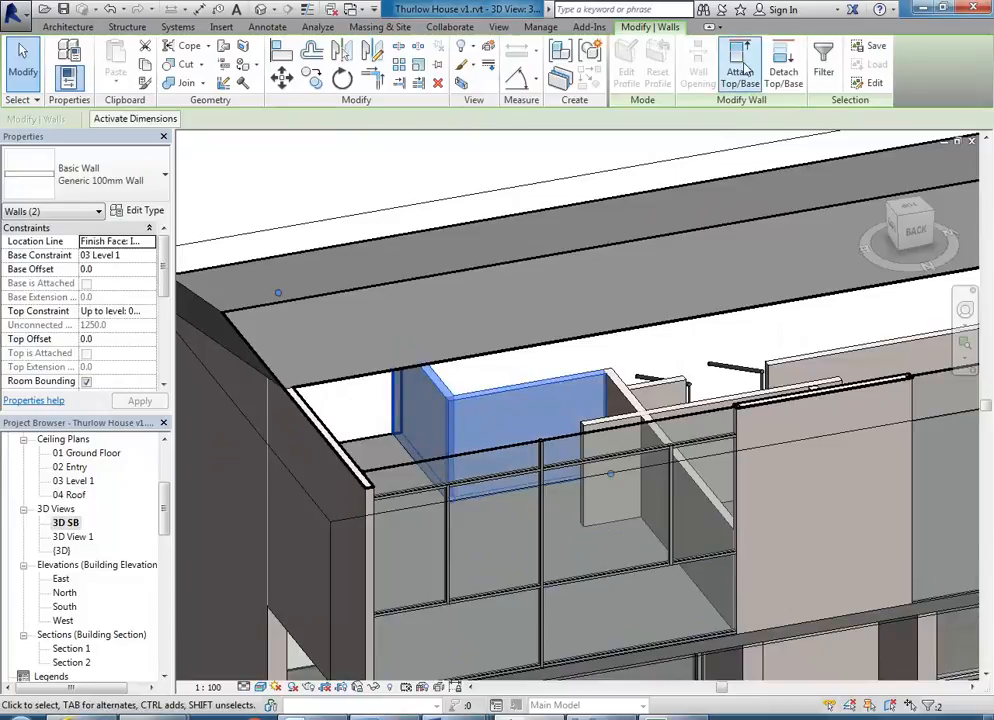
left_click(597, 252)
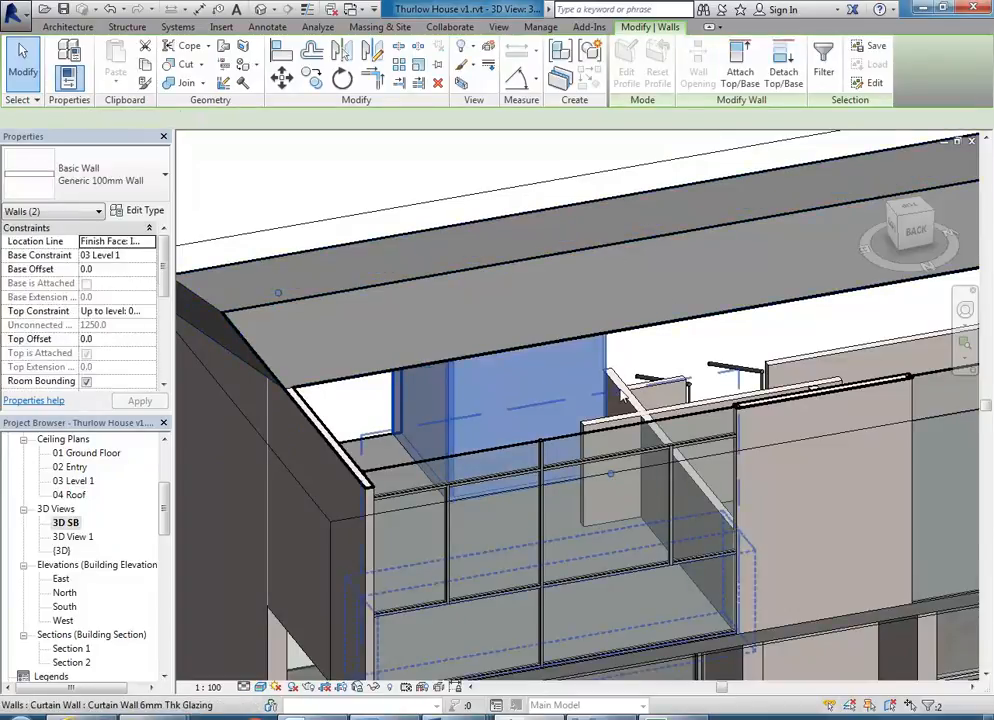
Step: Attach the tops of the two crossing partitions between the multi-pane curtain wall and the solid facade panel to the roof
left_click(610, 575)
left_click(628, 338)
left_click(606, 424)
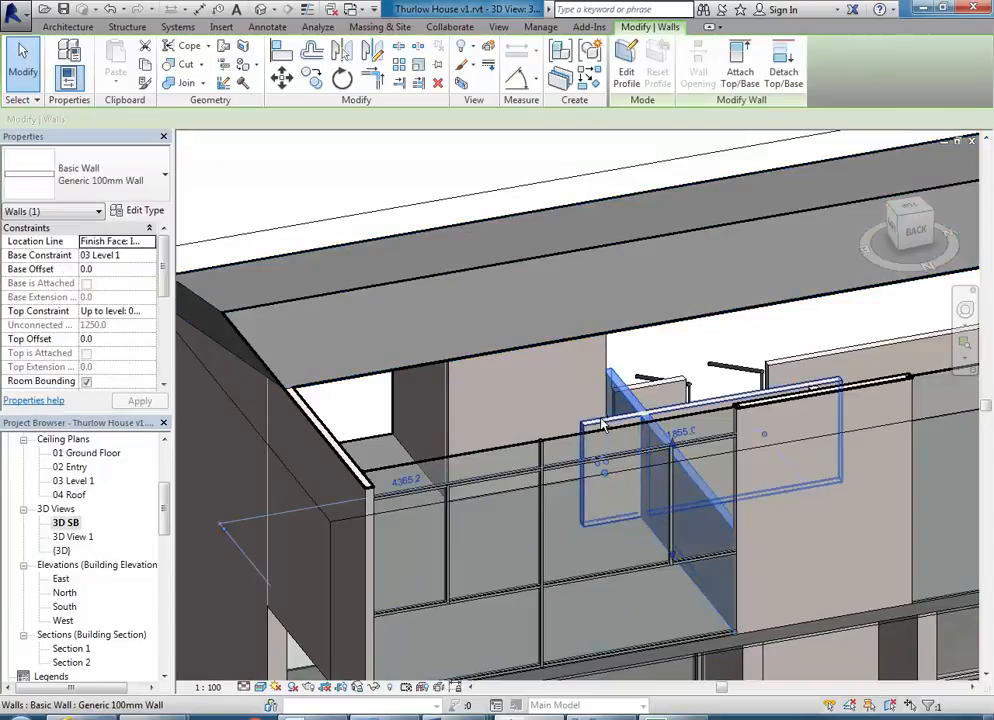
left_click(638, 405, "ctrl")
left_click(740, 72)
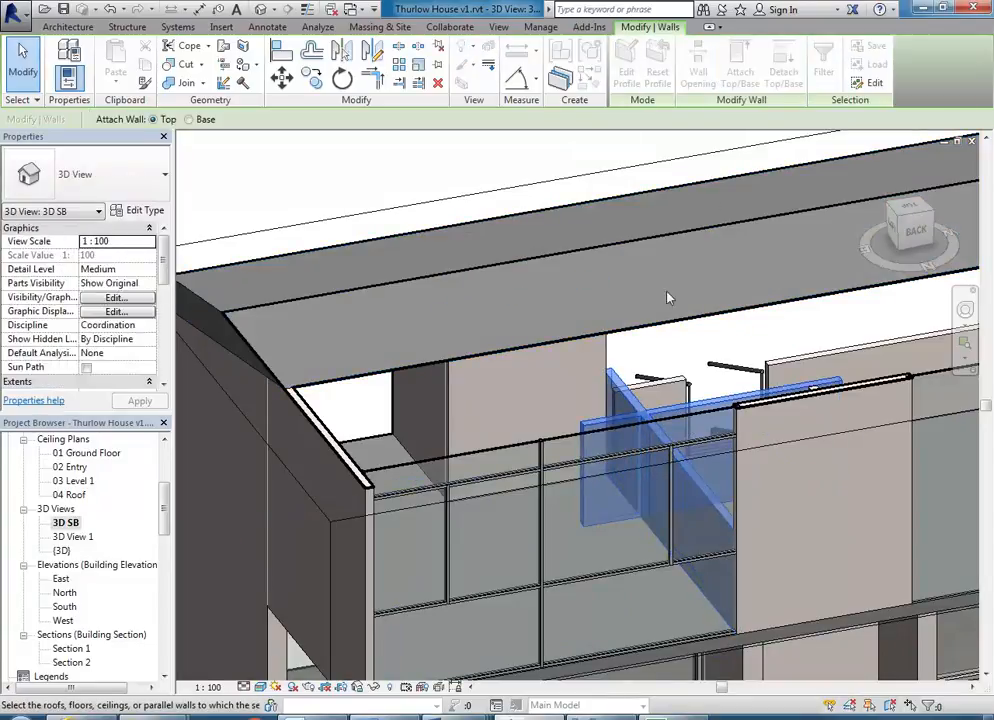
left_click(652, 336)
Step: Attach the top of the short wall stub in the room at the opposite end of the facade to the roof
middle_click_drag(652, 336, 510, 417, "shift")
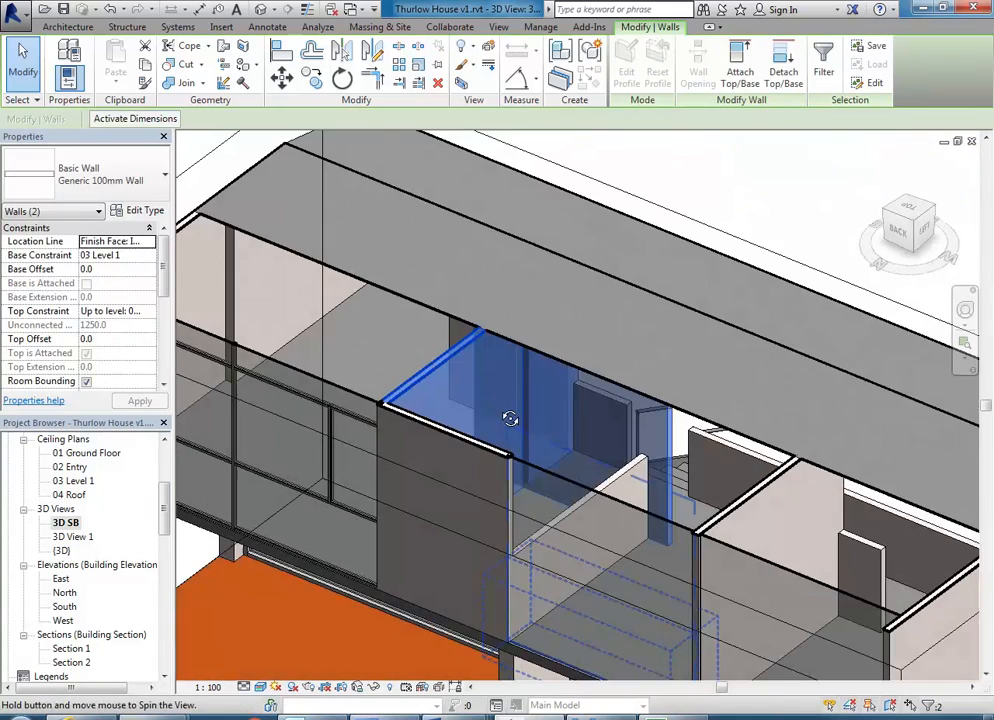
left_click(866, 550)
left_click(740, 72)
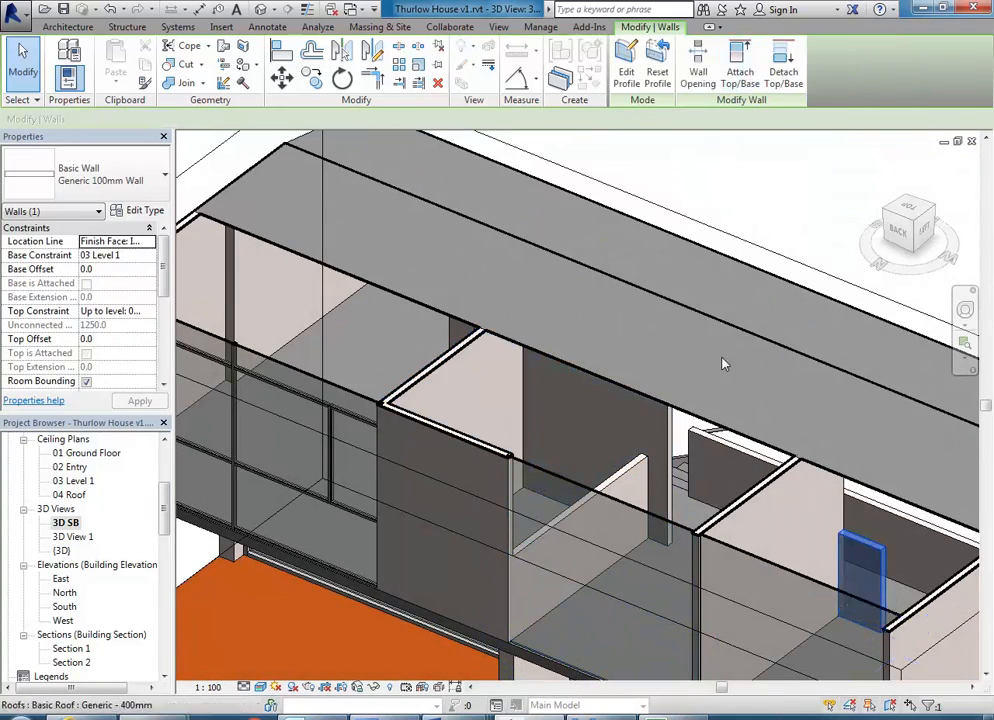
left_click(681, 410)
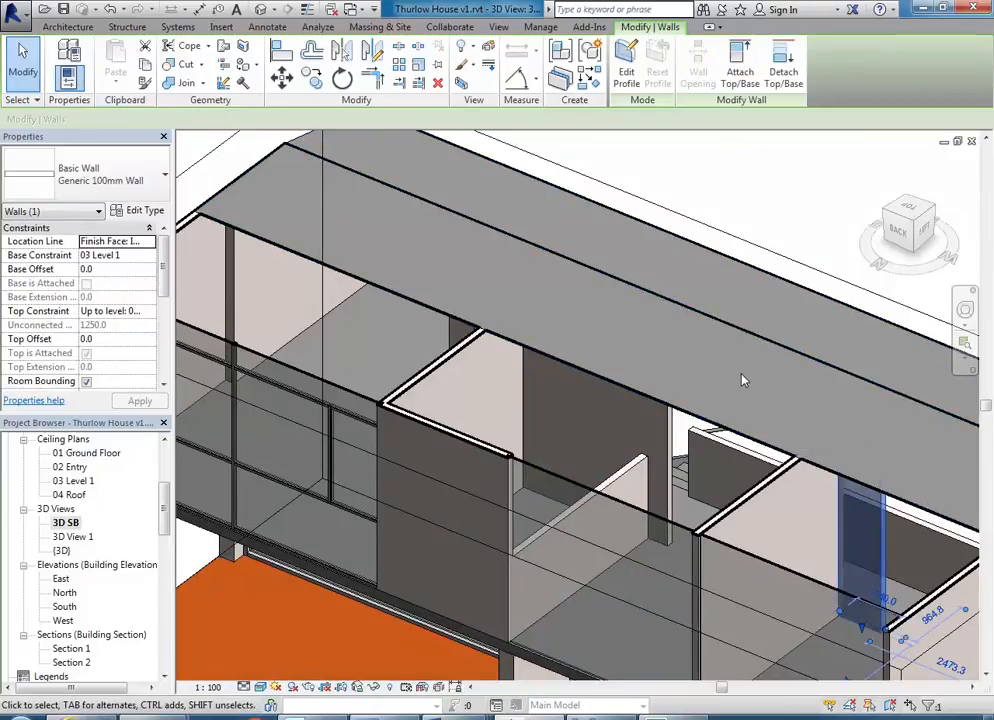
Step: Examine the 1000 mm low wall along the void, the stair and the surrounding partitions in the sectioned view
scroll(797, 408, "down", 3)
middle_click_drag(797, 408, 410, 330, "shift")
middle_click_drag(734, 439, 577, 351)
key("Escape")
scroll(716, 412, "up", 4)
left_click(711, 409)
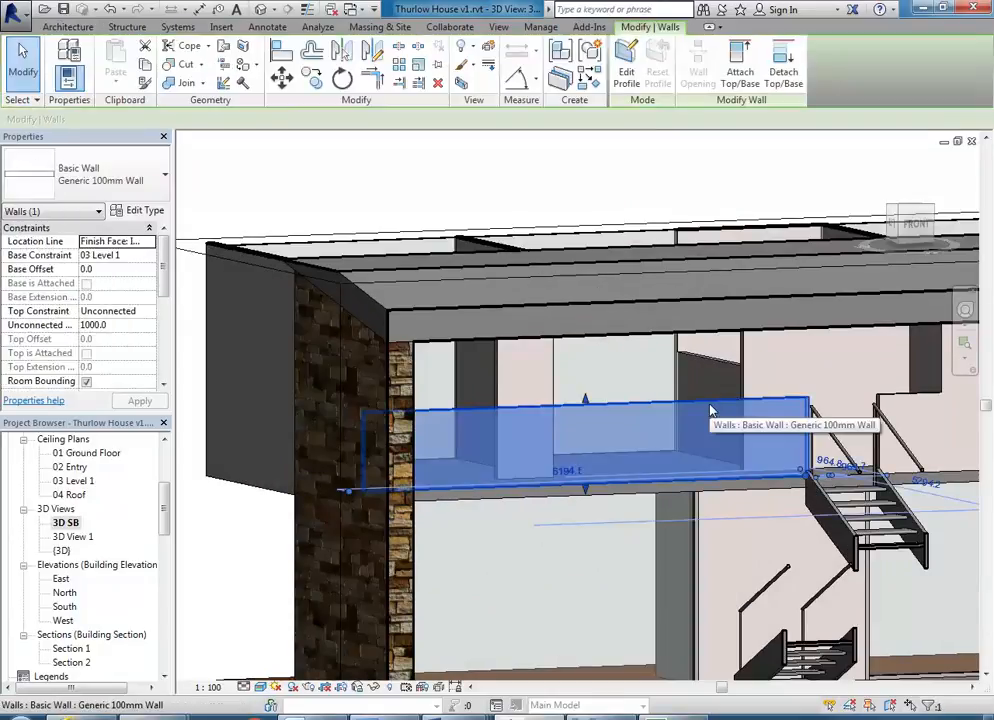
key("Escape")
middle_click_drag(688, 440, 554, 402, "shift")
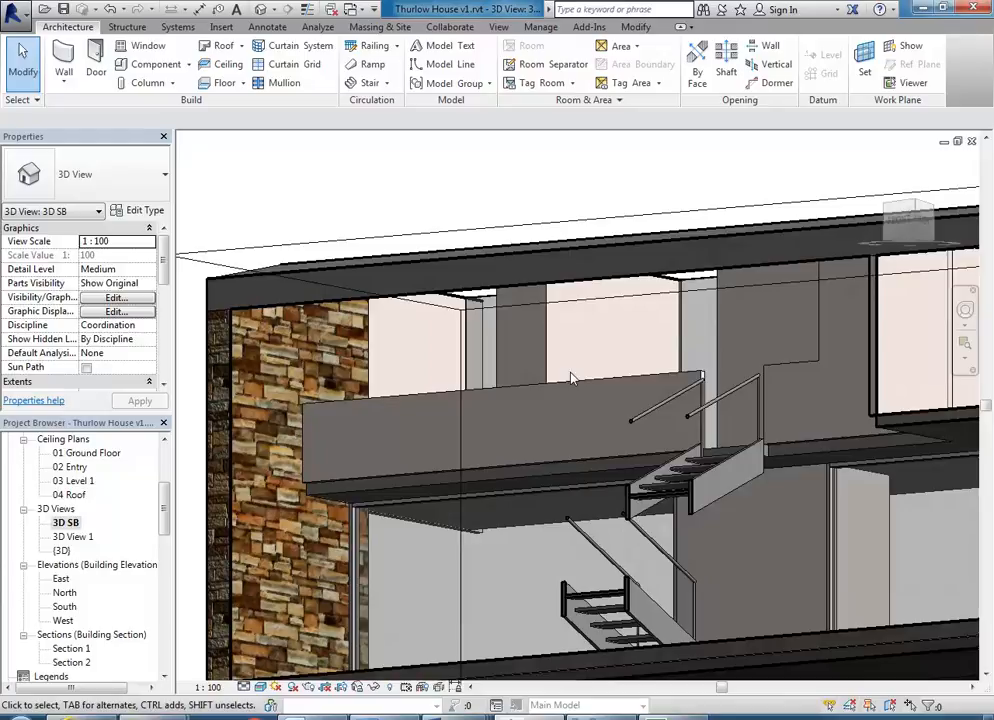
middle_click_drag(550, 422, 527, 521, "shift")
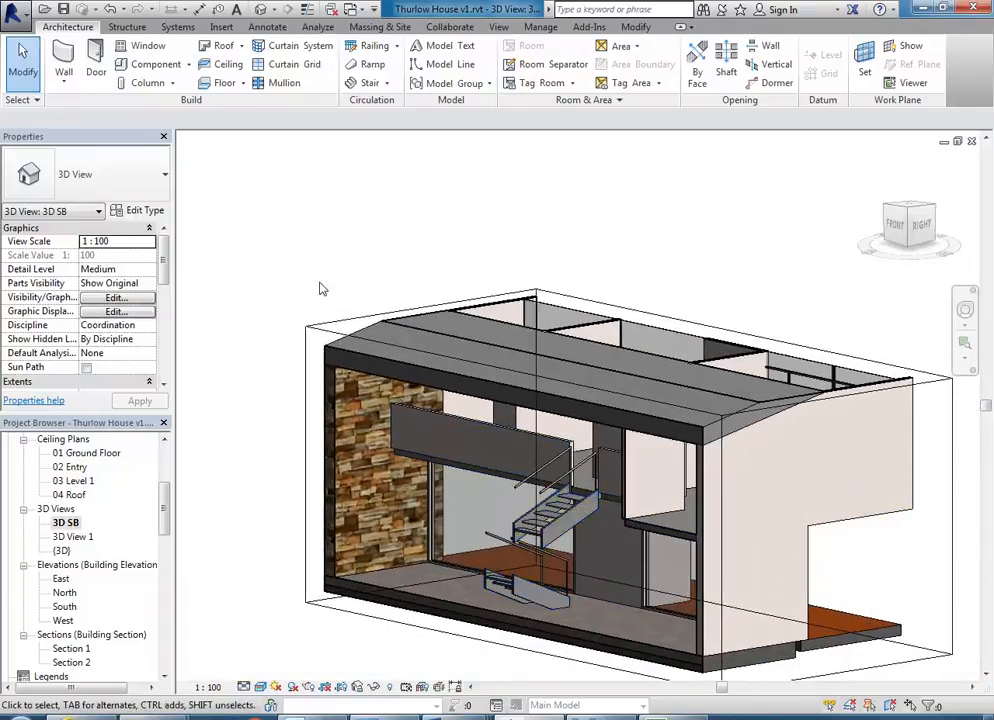